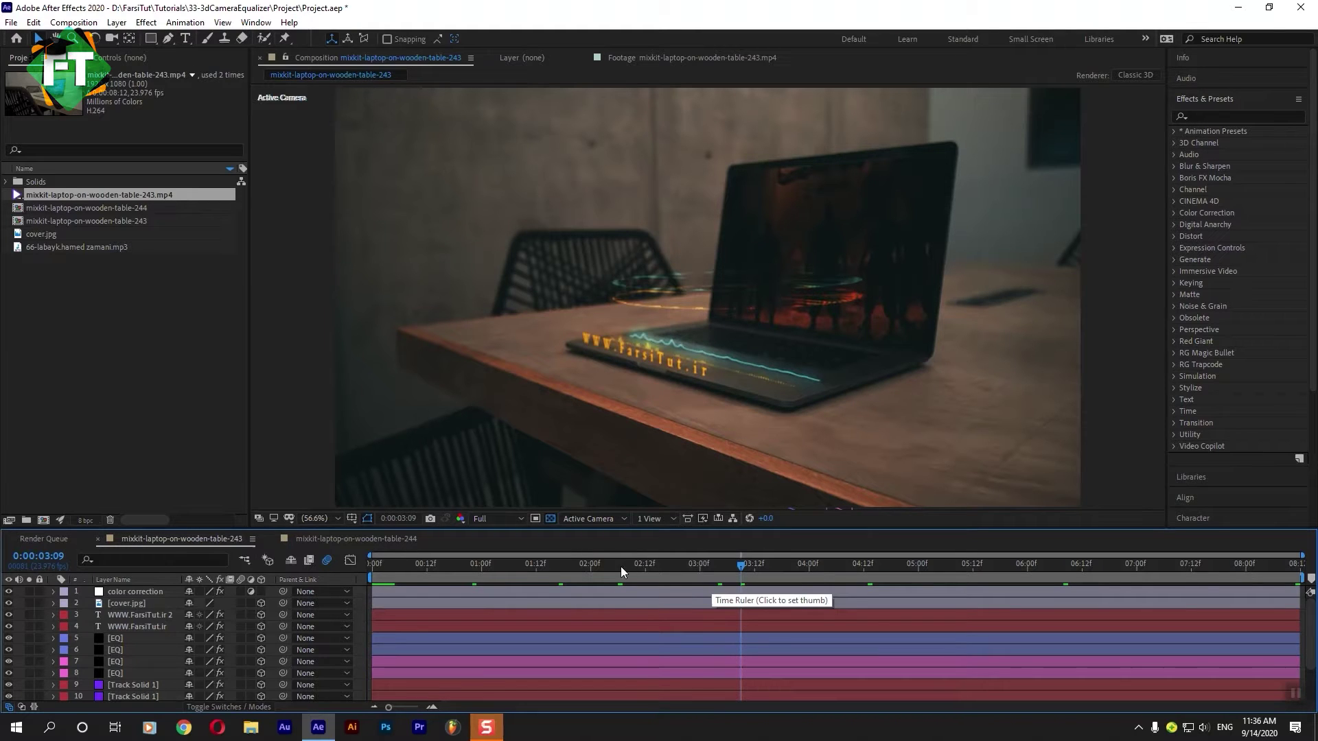
Preview the comp between frames 0:00:02:06 and 0:00:03:00
click(645, 570)
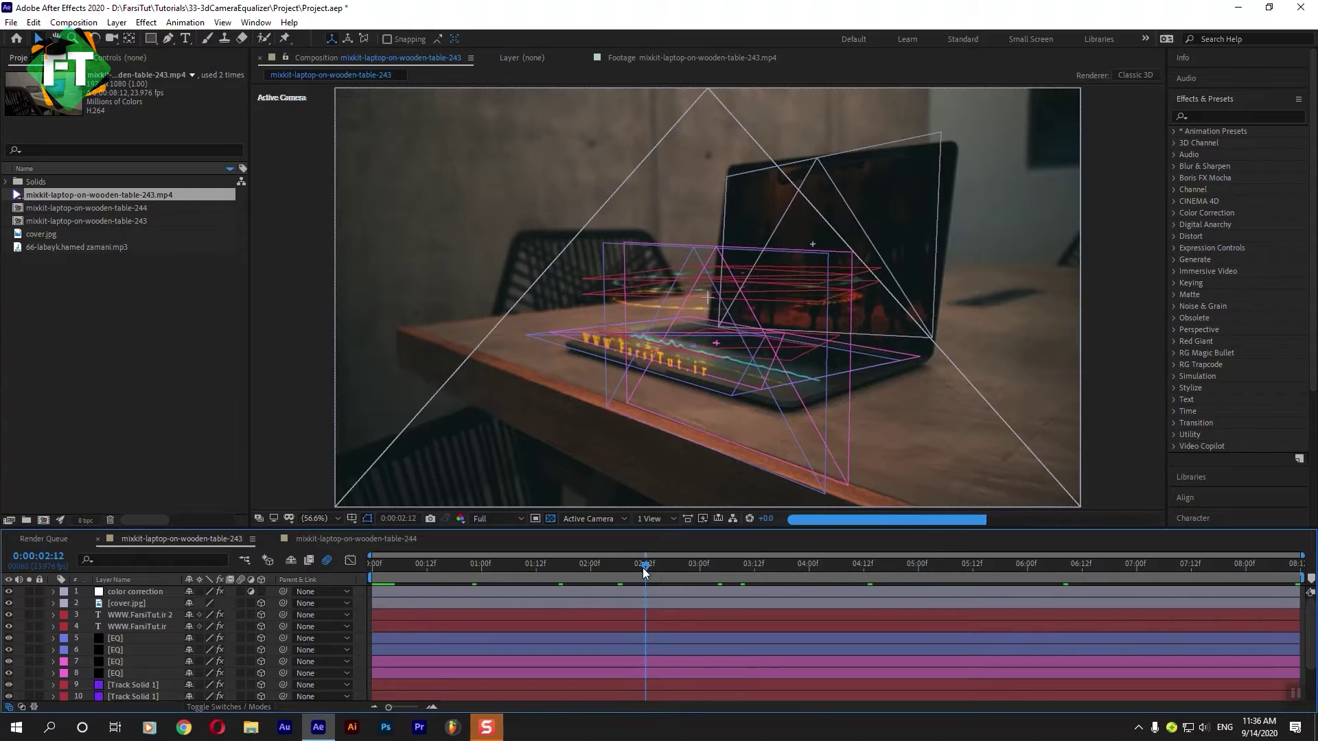
click(699, 570)
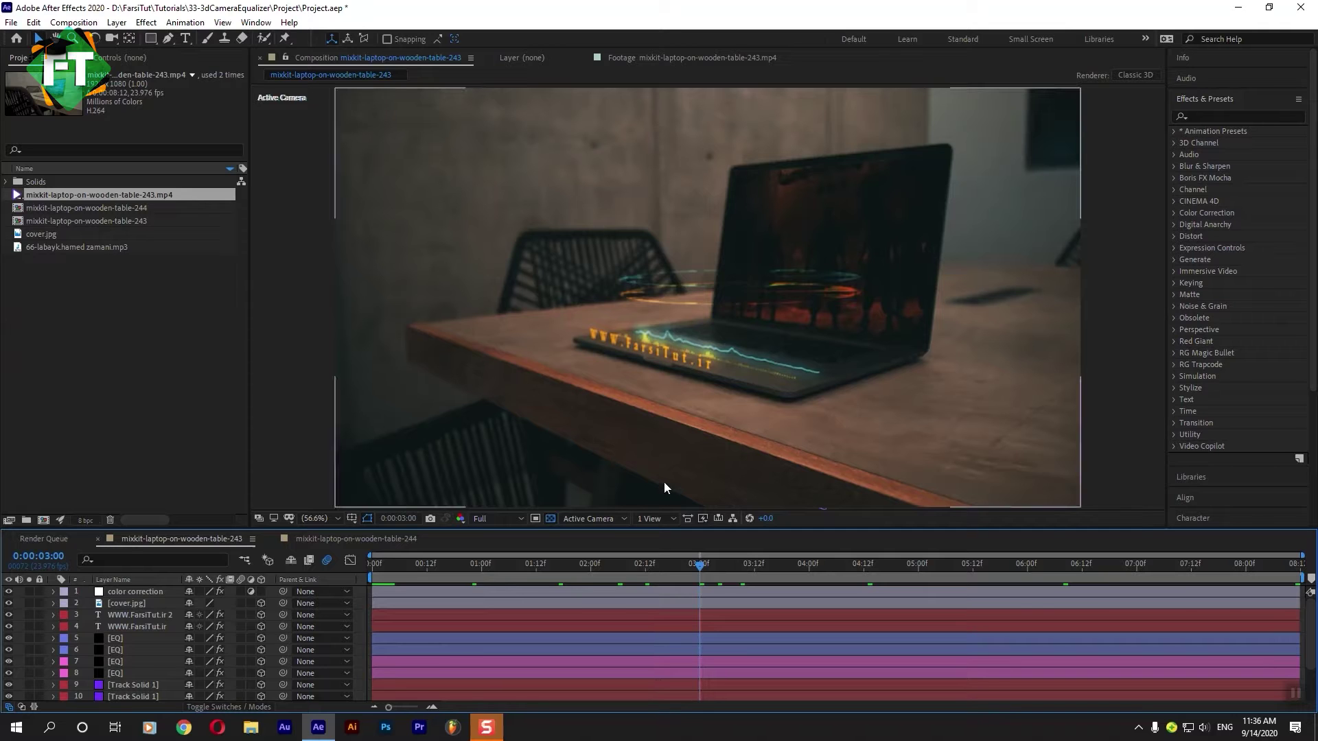
drag(632, 573, 618, 577)
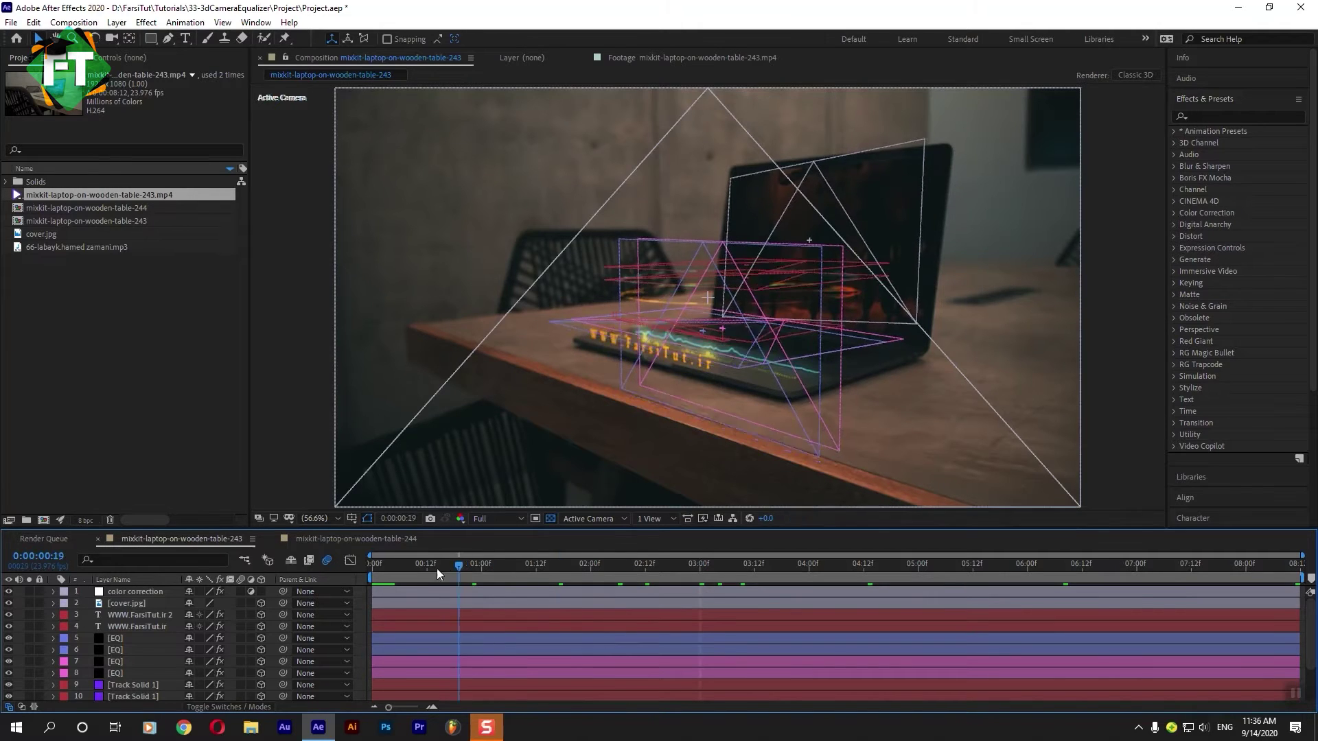
key(space)
Hide the top layers and 3D Tracker Camera to check the raw footage at 0:00:07:05
drag(8, 592, 9, 673)
scroll(9, 670, down, 3)
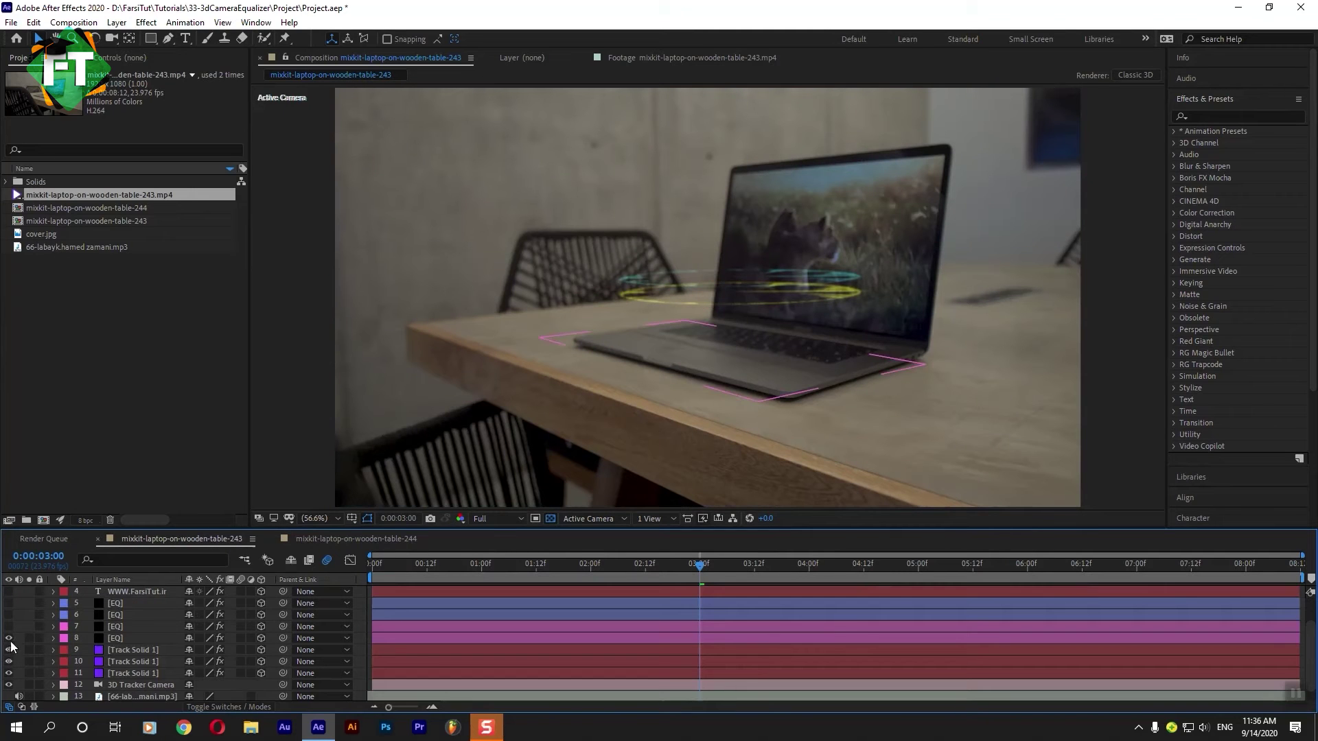
drag(8, 650, 13, 673)
scroll(12, 674, down, 1)
click(9, 673)
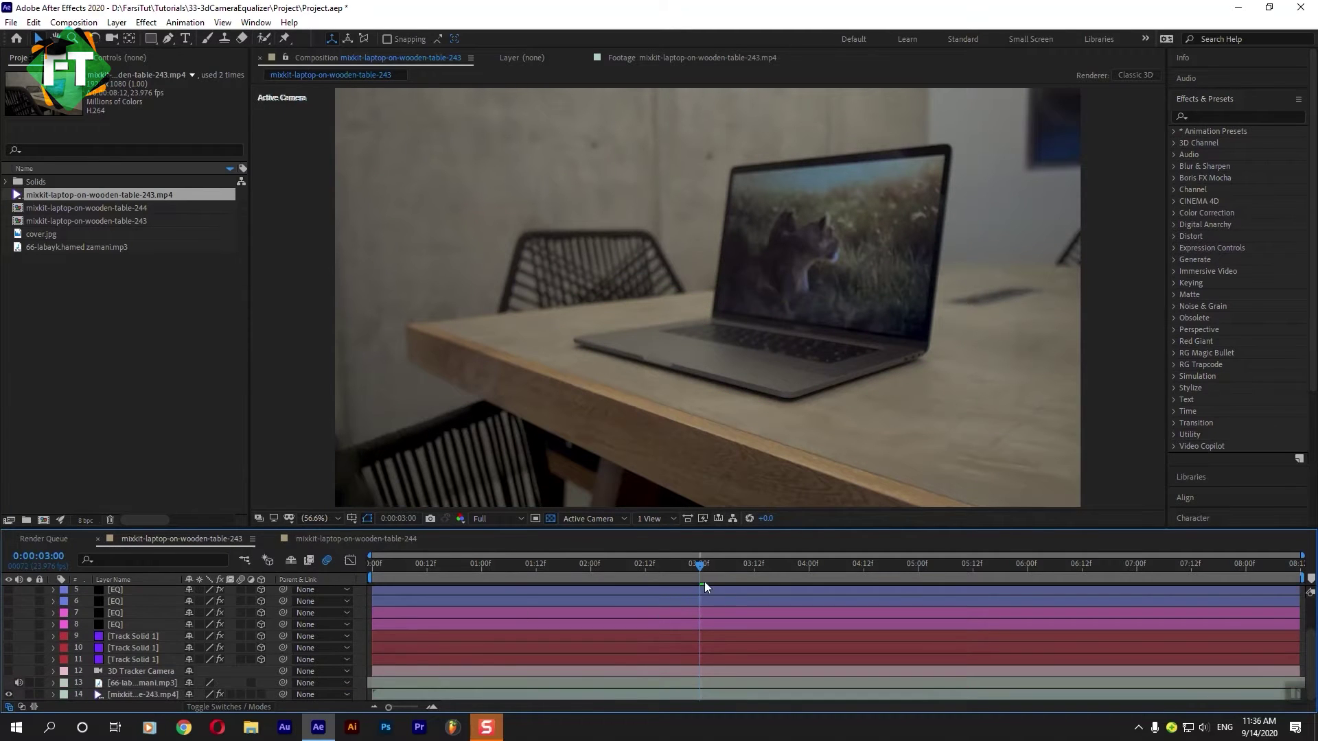
drag(669, 566, 633, 567)
drag(740, 562, 1160, 563)
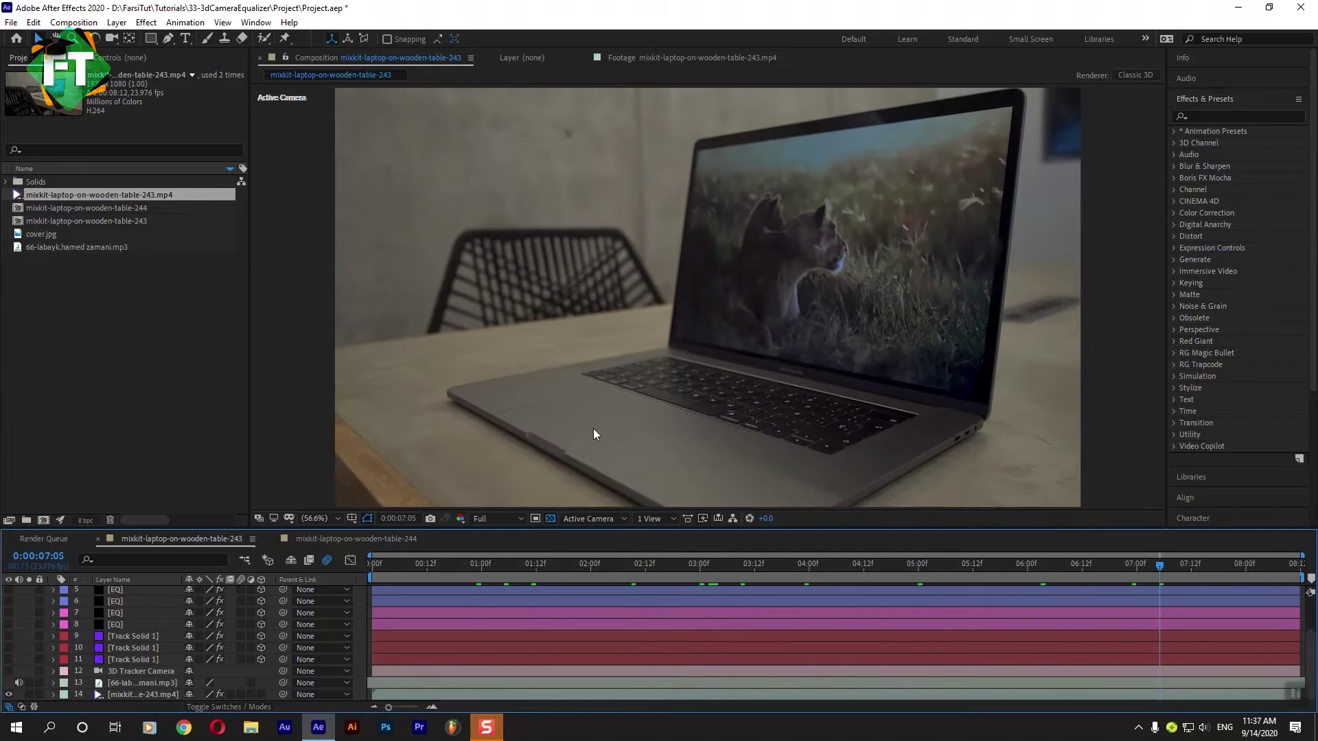
drag(8, 671, 6, 586)
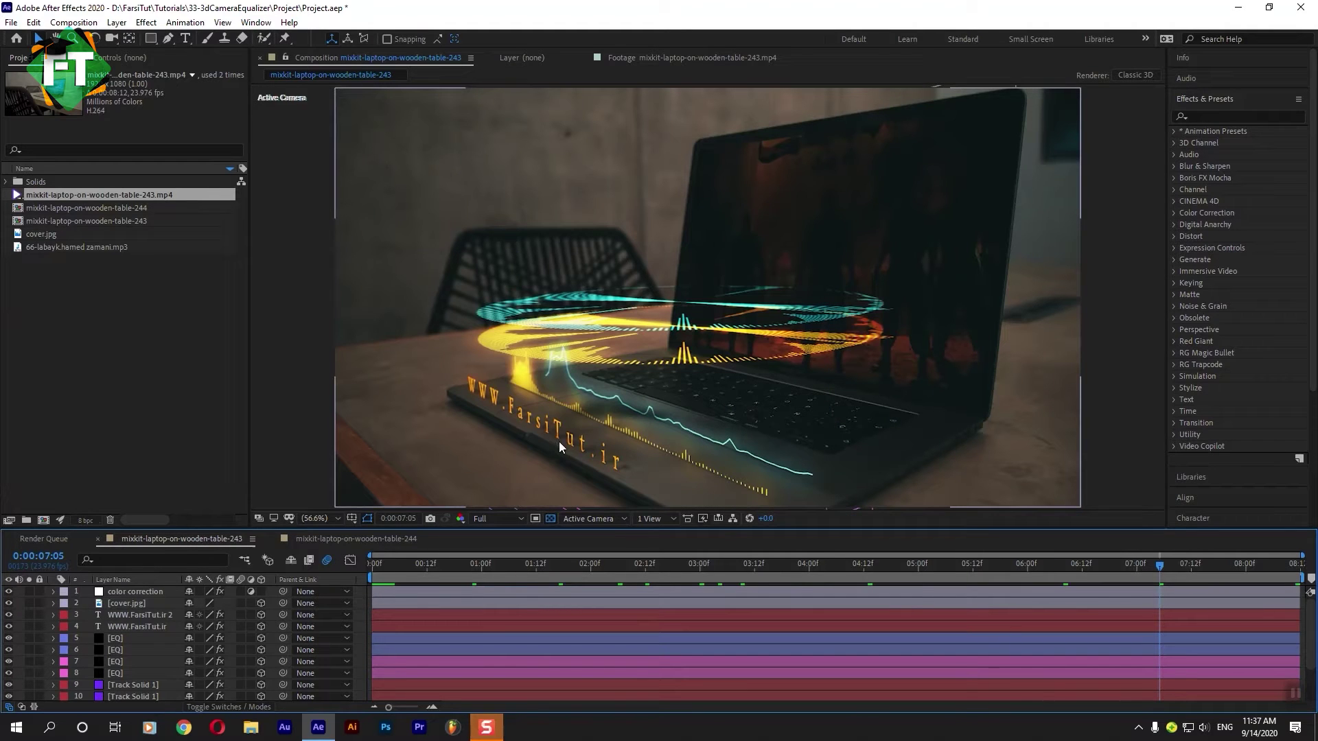
Scrub the comp between 0:00:02:12 and 0:00:04:04, ending at 0:00:03:14
click(826, 564)
click(811, 575)
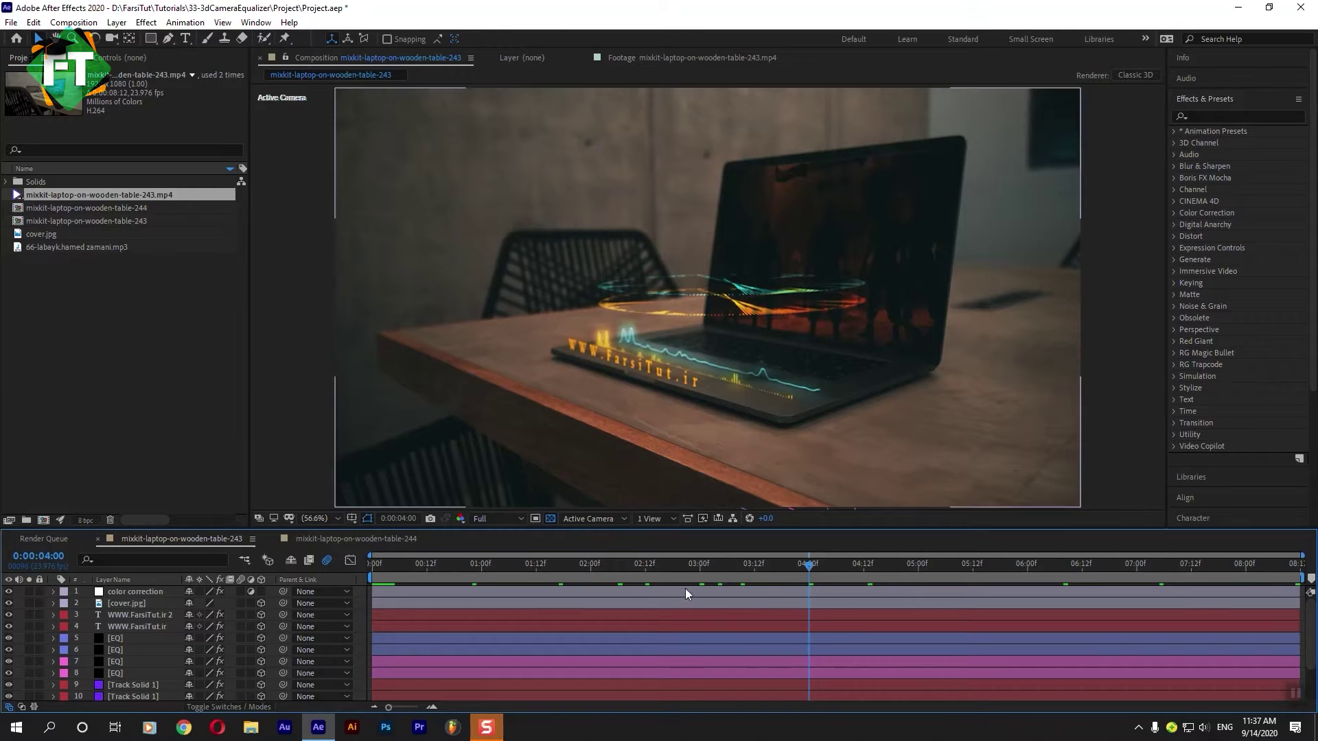
click(646, 569)
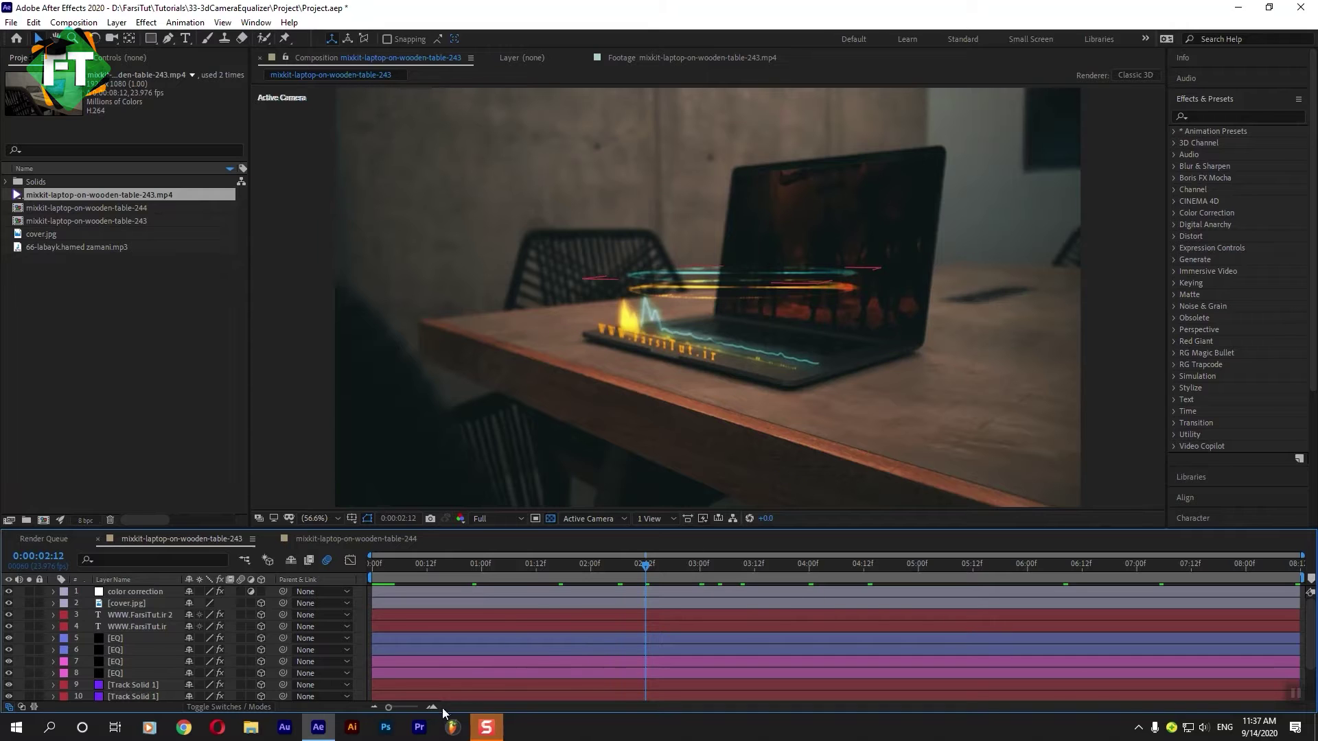
drag(646, 570, 764, 574)
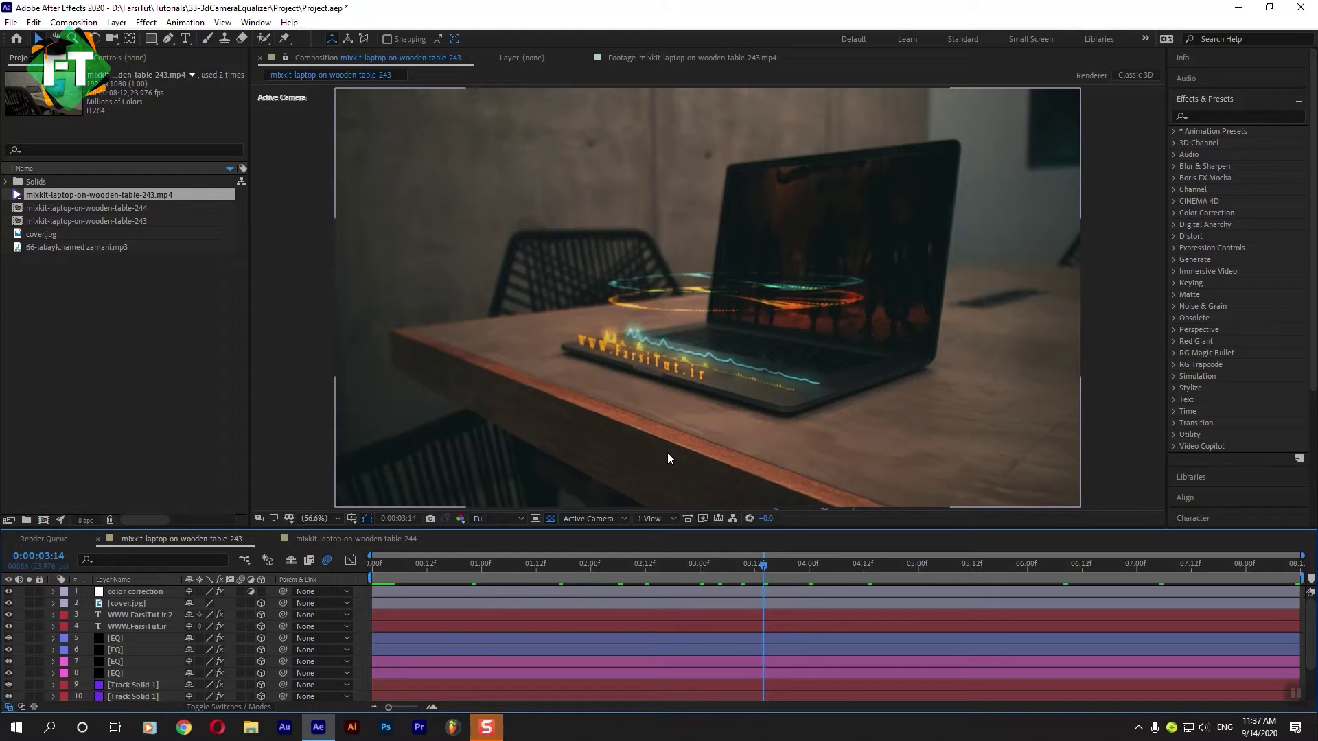
Select the cover.jpg and color correction layers, then deselect all layers
click(133, 384)
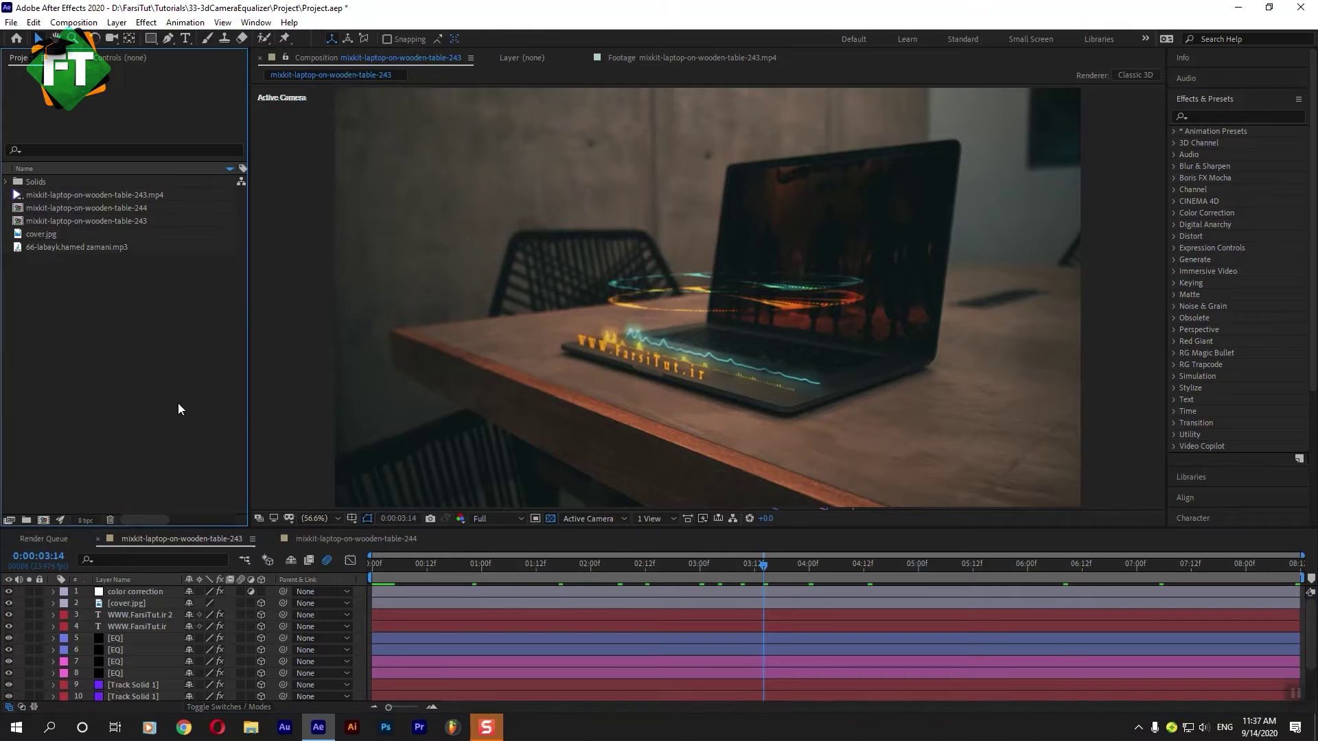
click(125, 608)
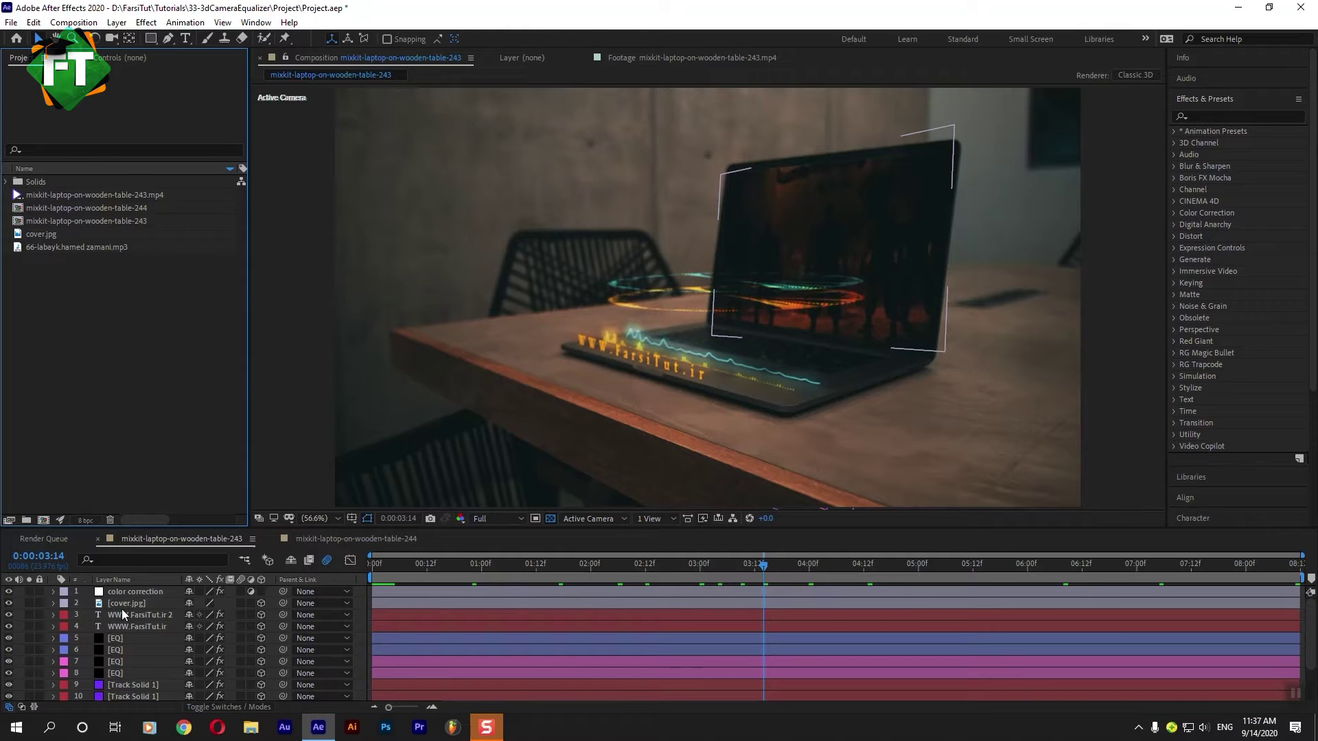
click(681, 592)
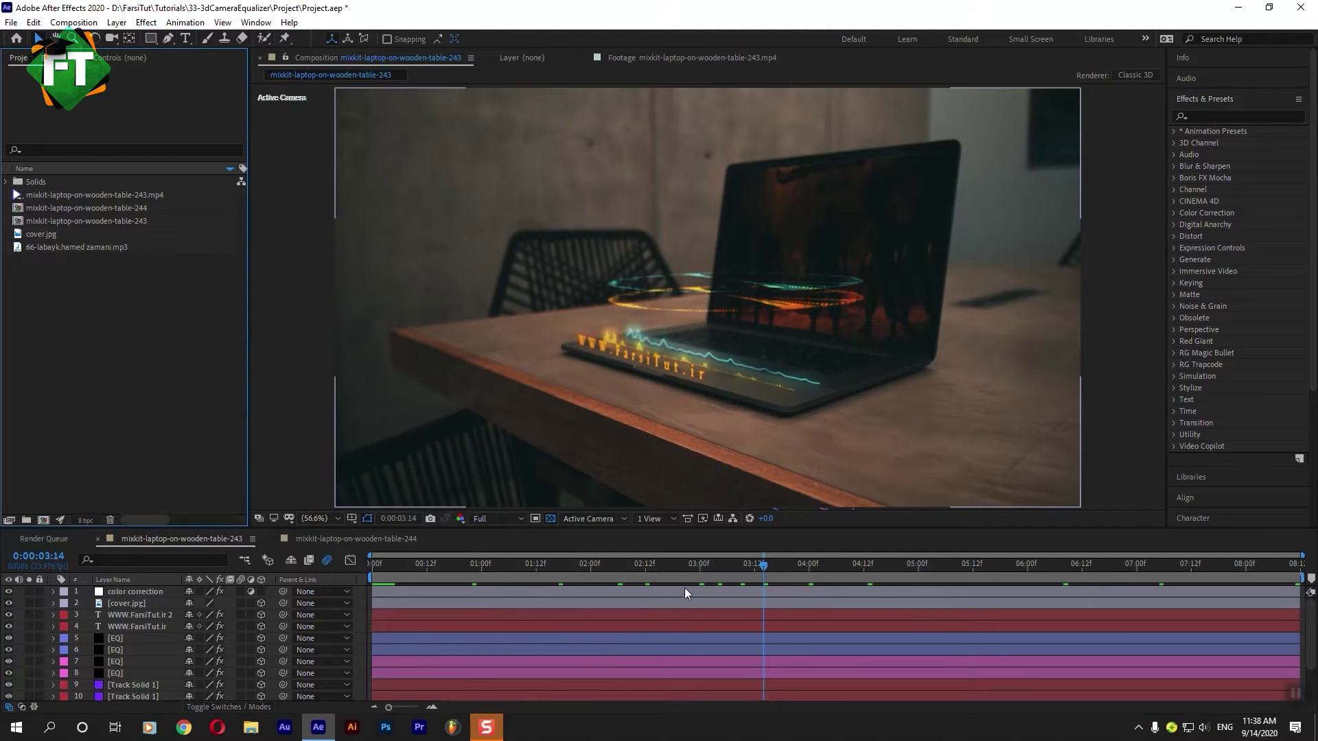
click(307, 420)
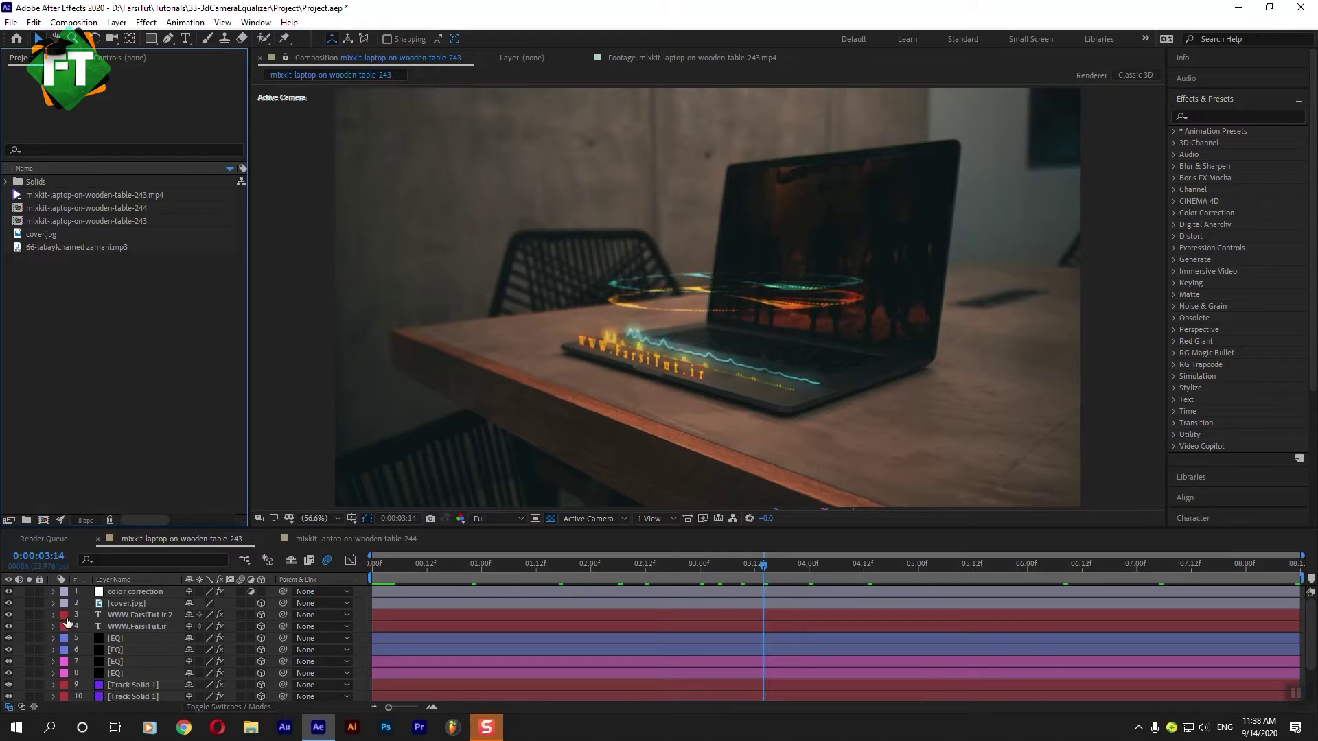
Hide layers 1 through 10, preview playback, and scrub to 0:00:04:01
drag(9, 592, 9, 688)
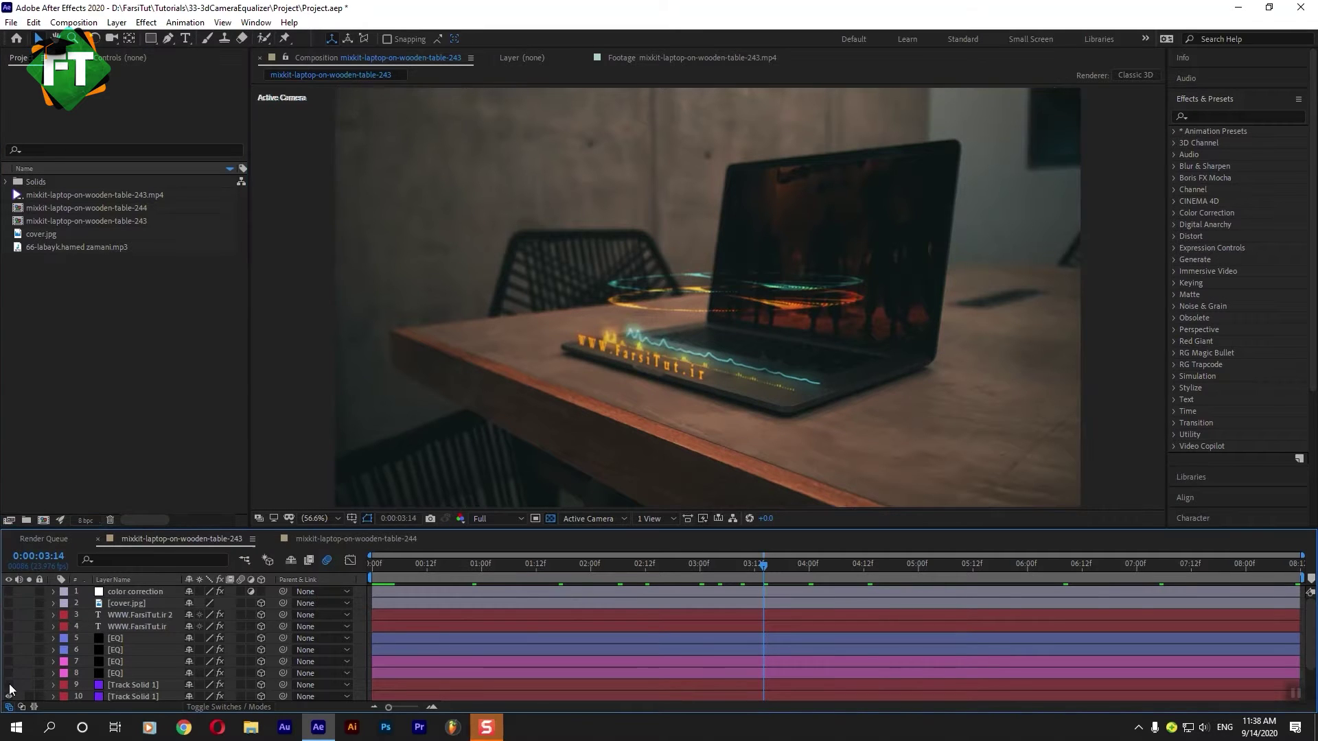
scroll(10, 677, down, 2)
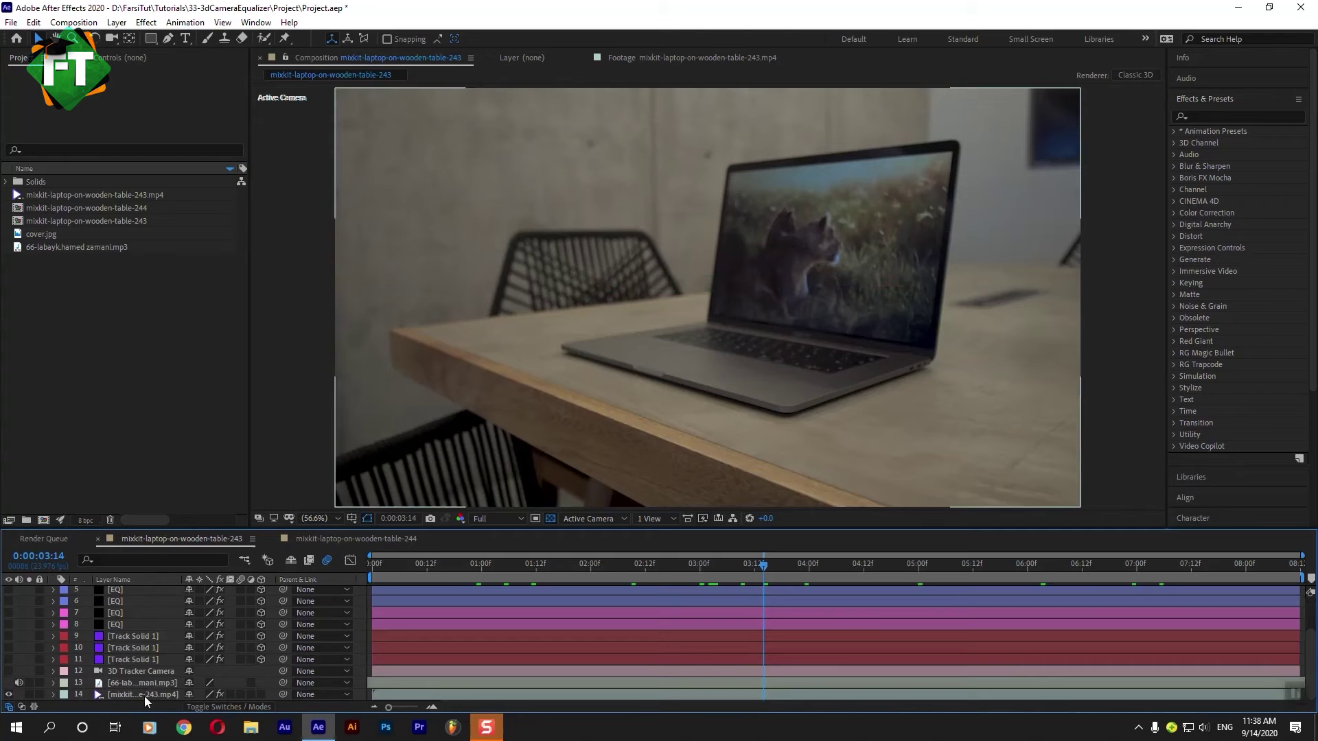
key(space)
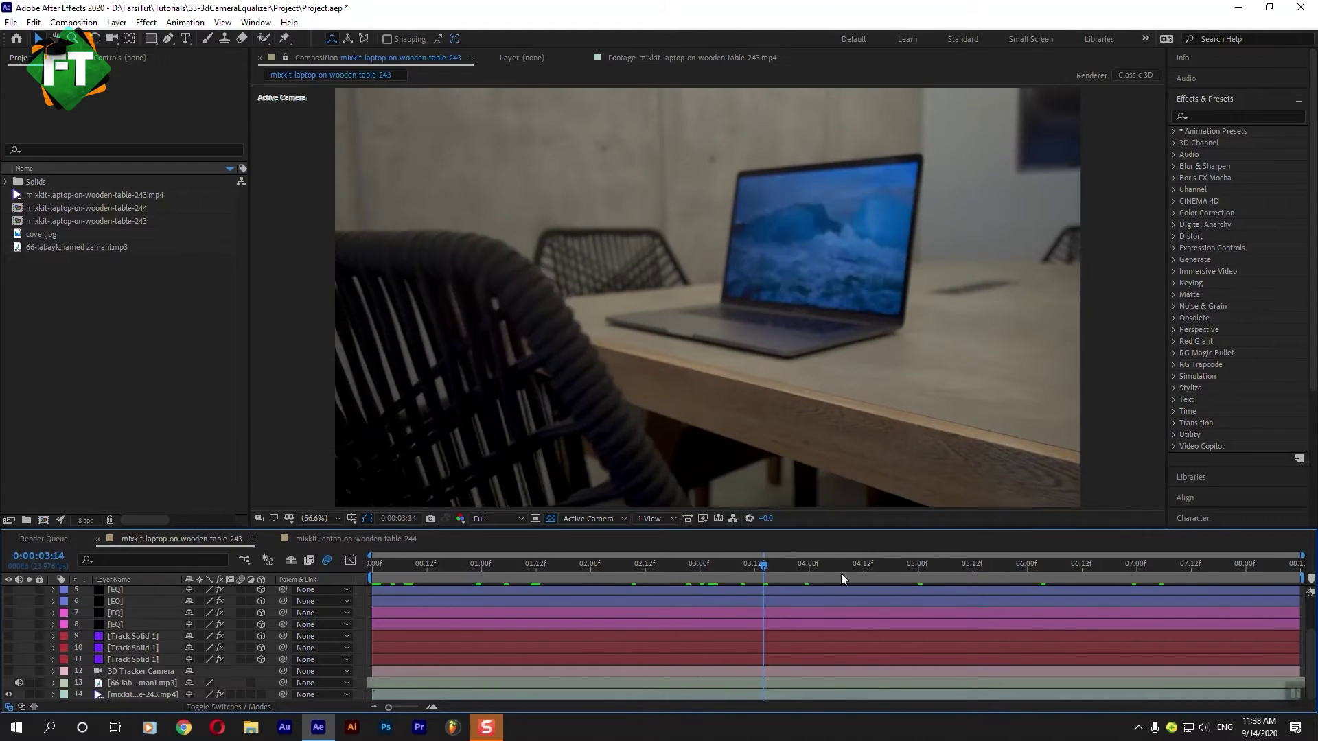
drag(841, 573, 814, 575)
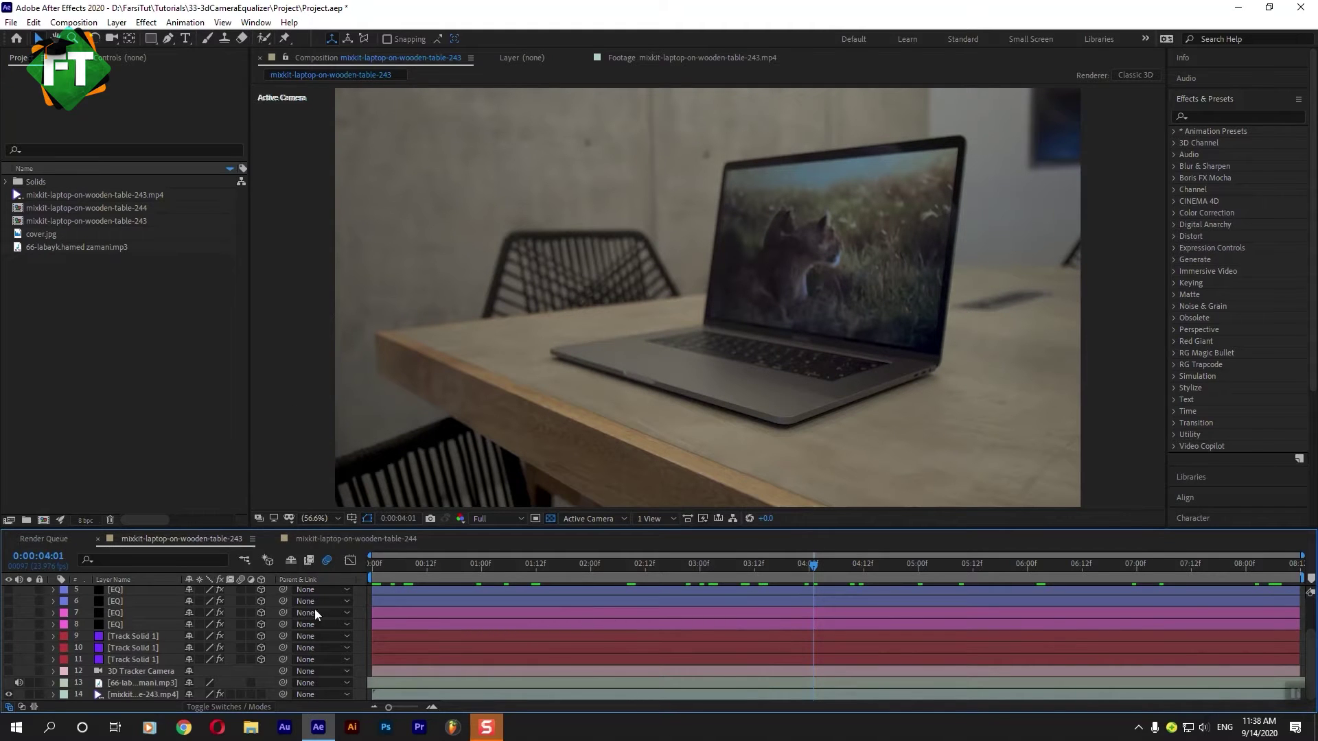
click(119, 671)
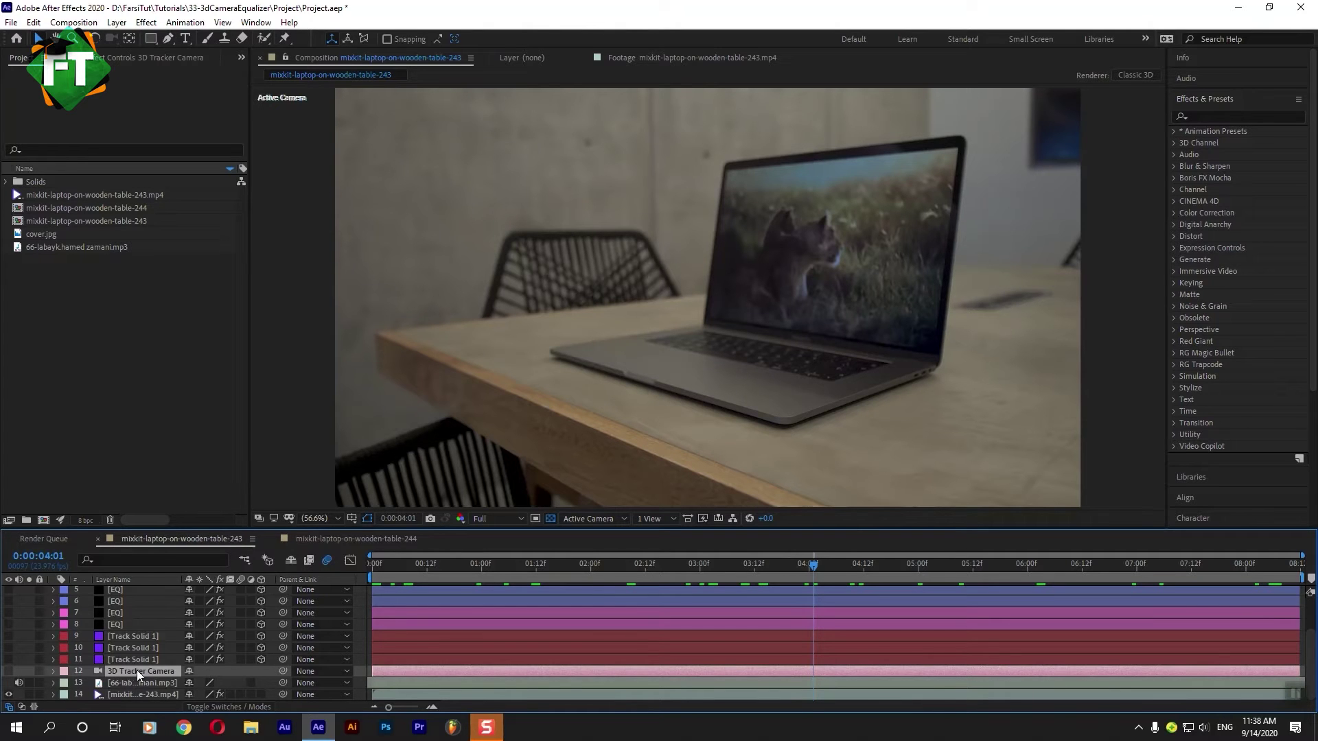
Show the 3D Tracker Camera and EQ/Track Solid layers 7–11, scrubbing ahead to see the rings
click(9, 671)
key(F2)
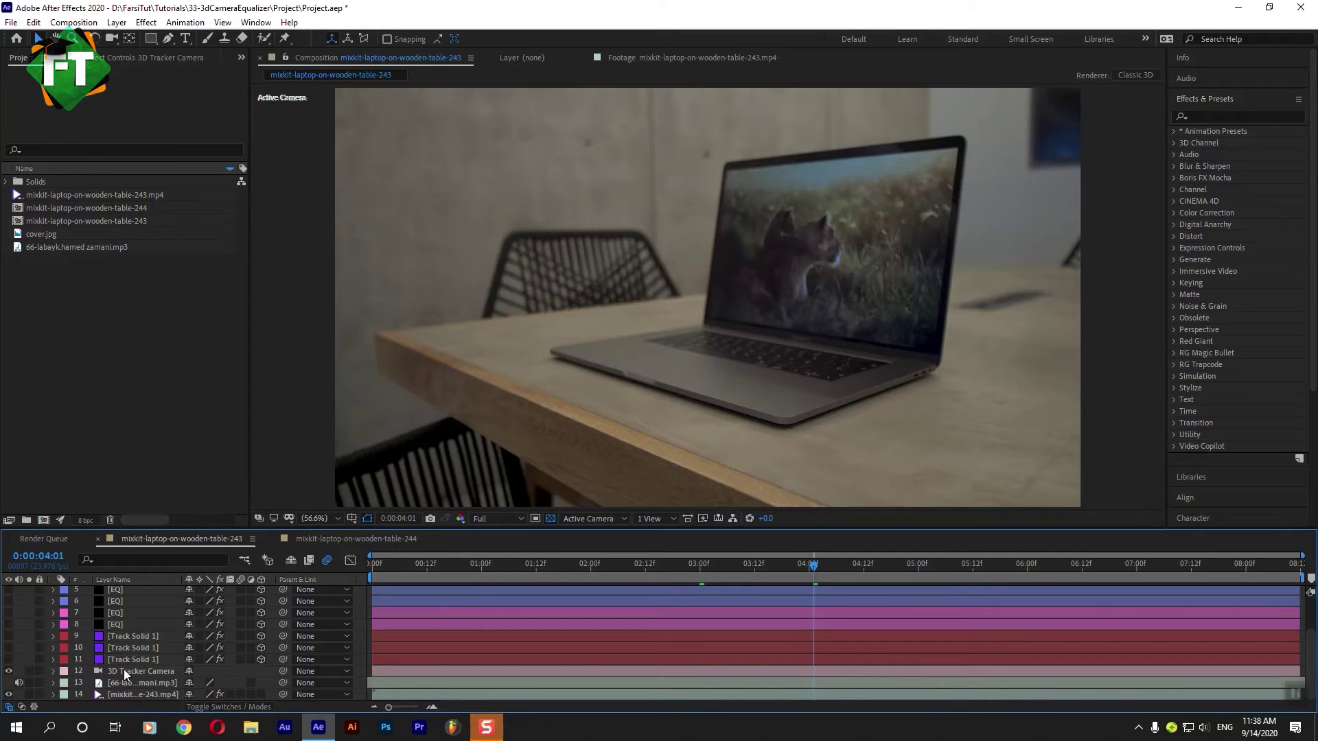
drag(8, 660, 8, 613)
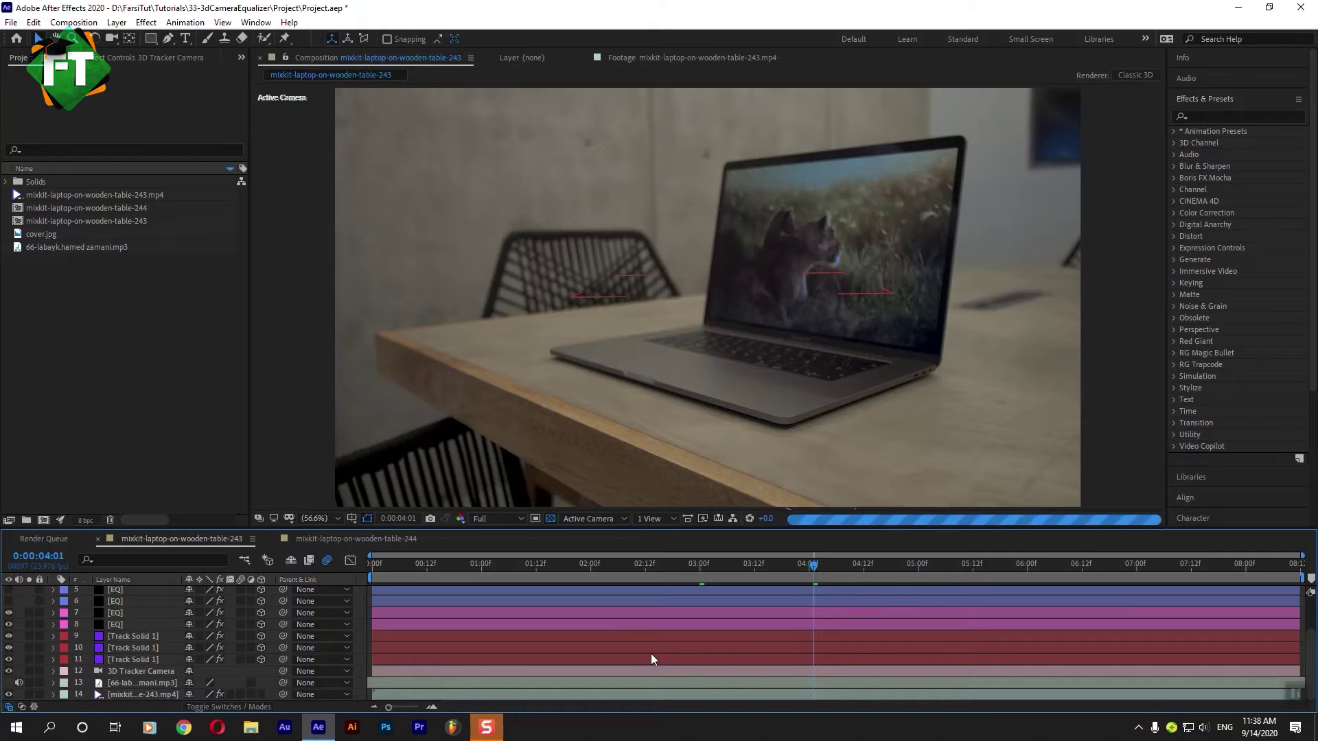
mouse_move(804, 563)
mouse_down()
mouse_move(1064, 564)
mouse_move(940, 563)
mouse_up()
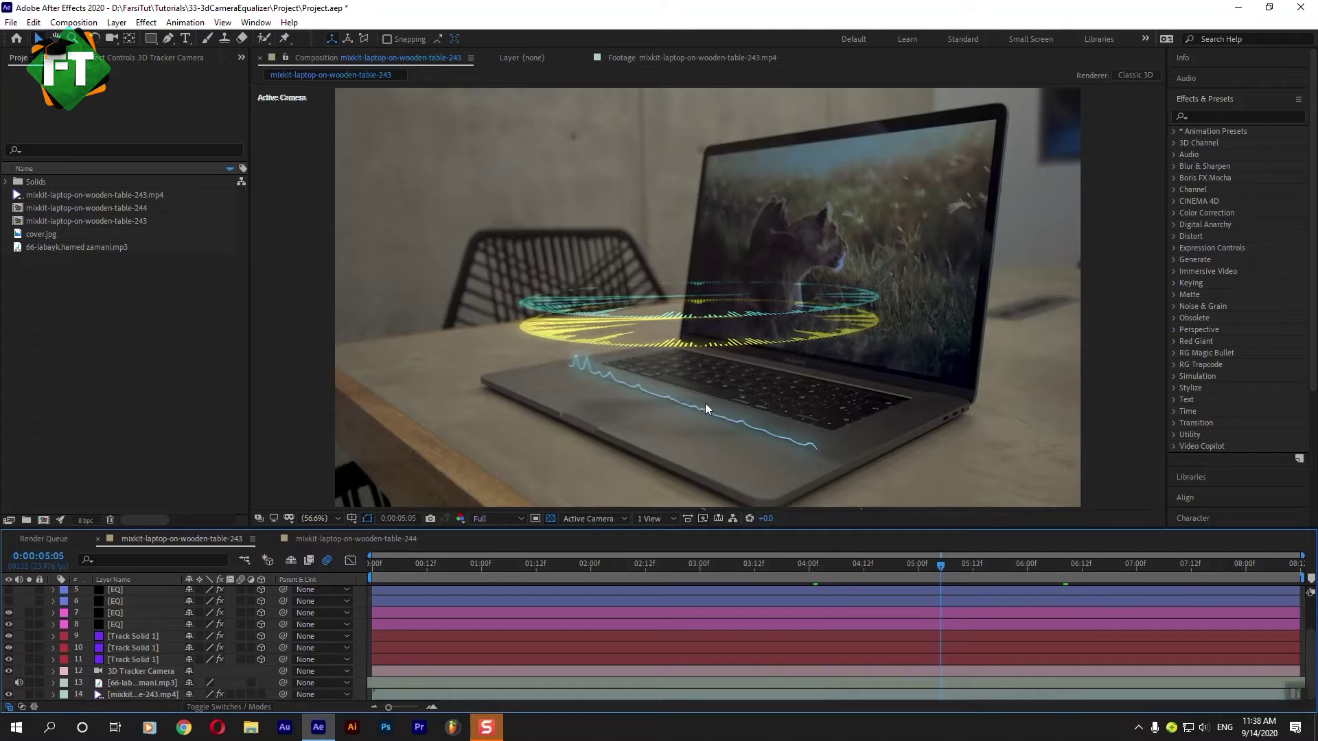
Toggle the 3D Tracker Camera off and back on, then hide layers 7–11 again
click(9, 671)
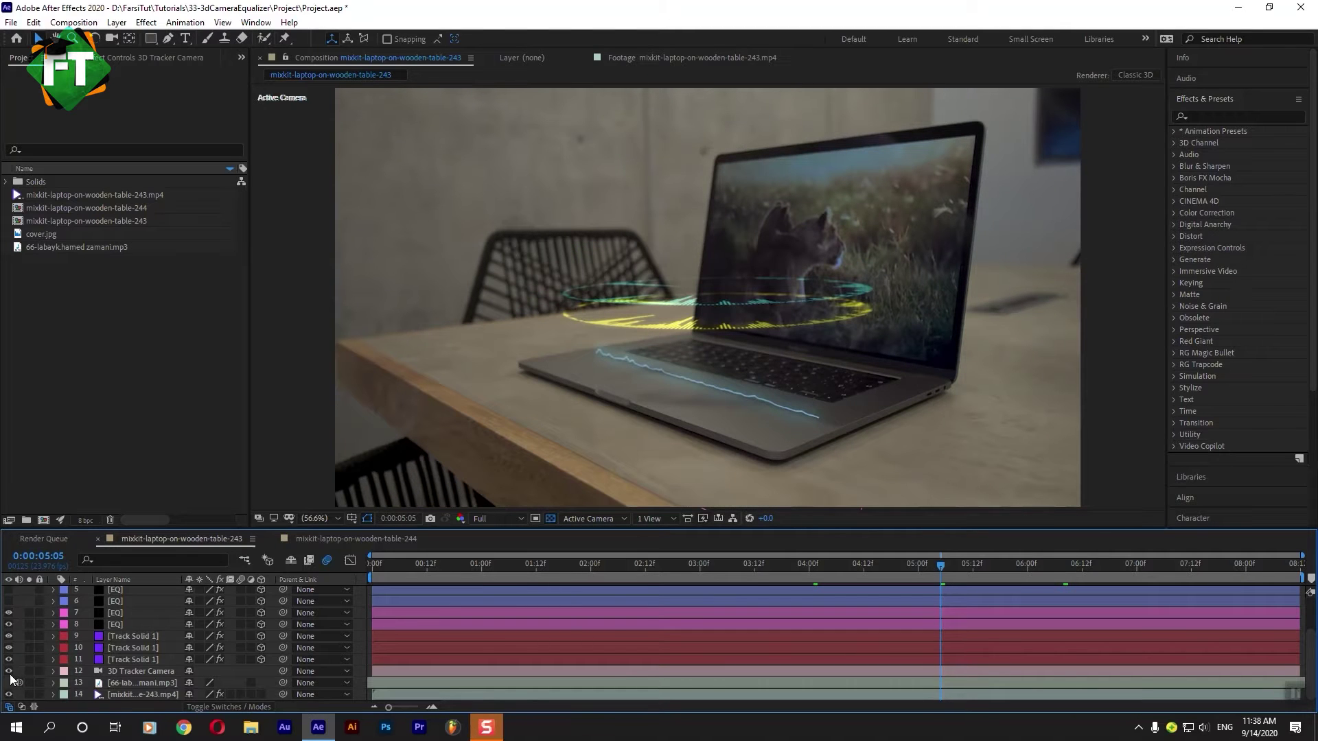
mouse_move(830, 565)
mouse_down()
mouse_move(459, 562)
mouse_move(1004, 564)
mouse_up()
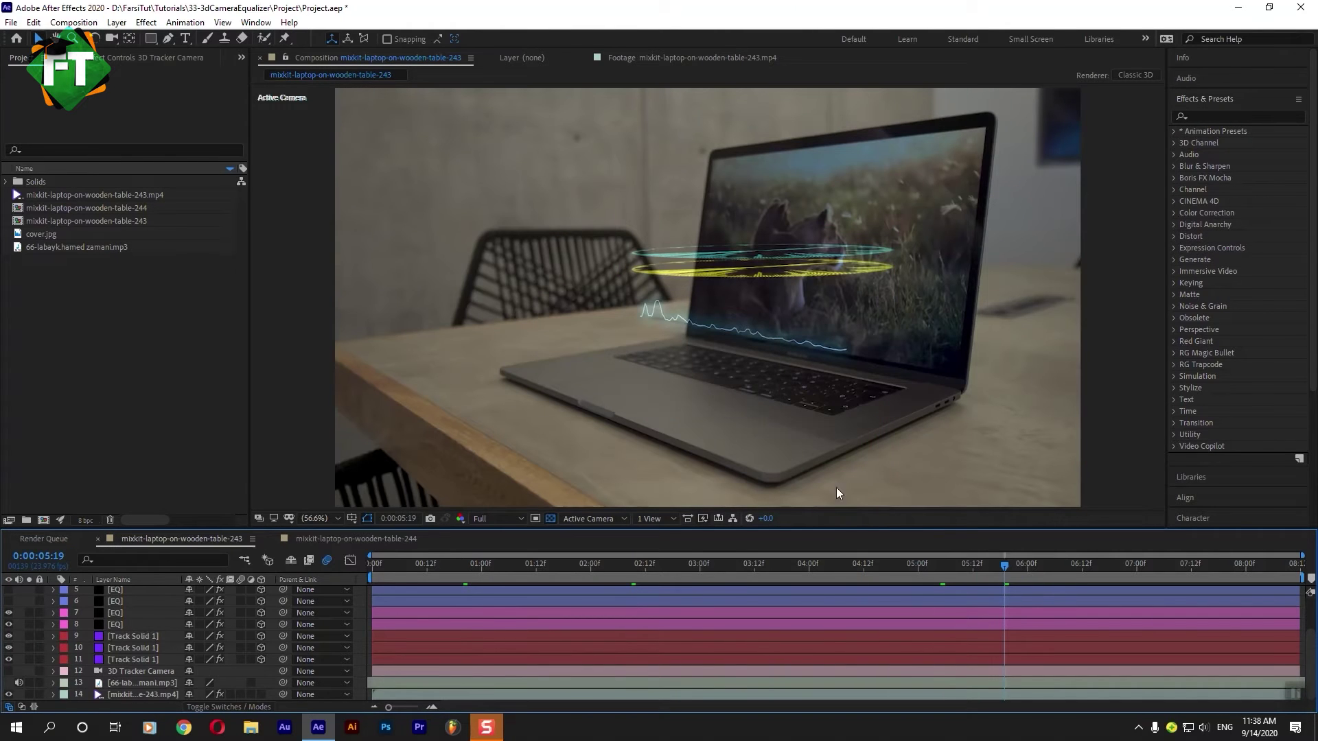
click(8, 670)
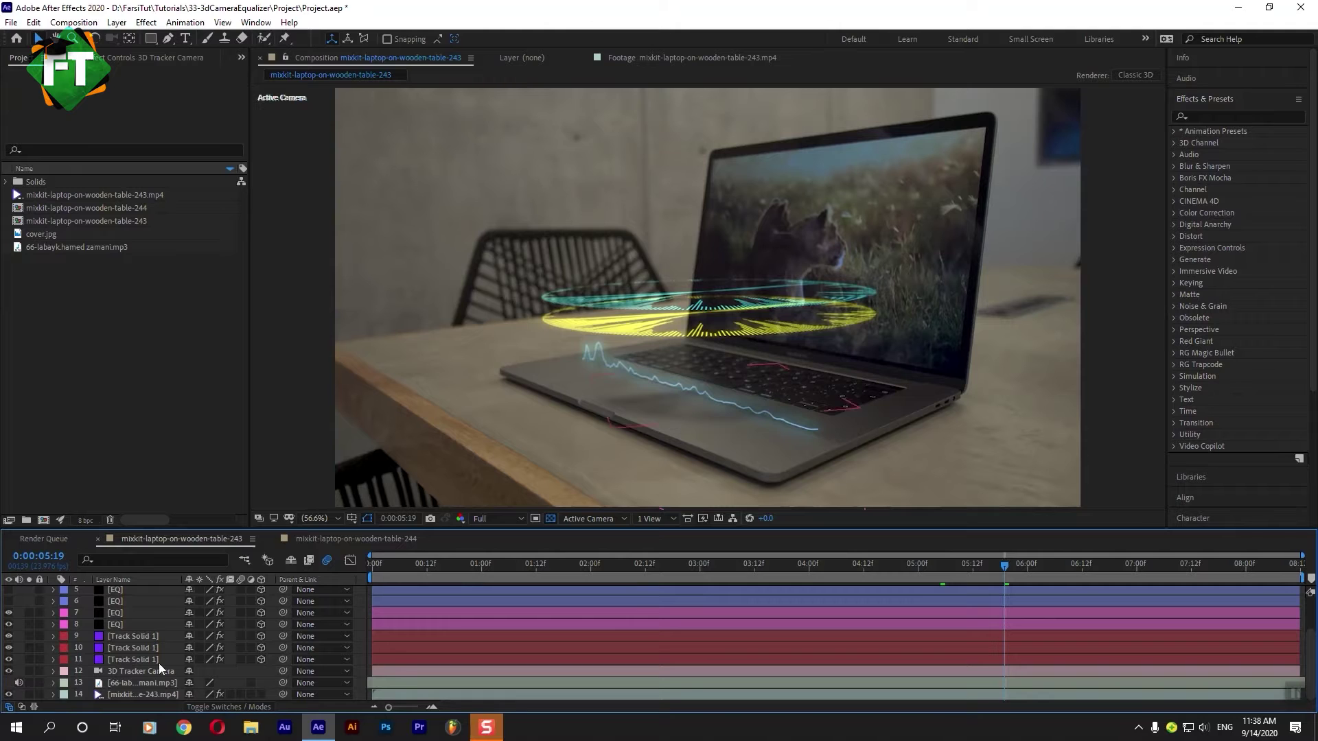
drag(8, 612, 8, 659)
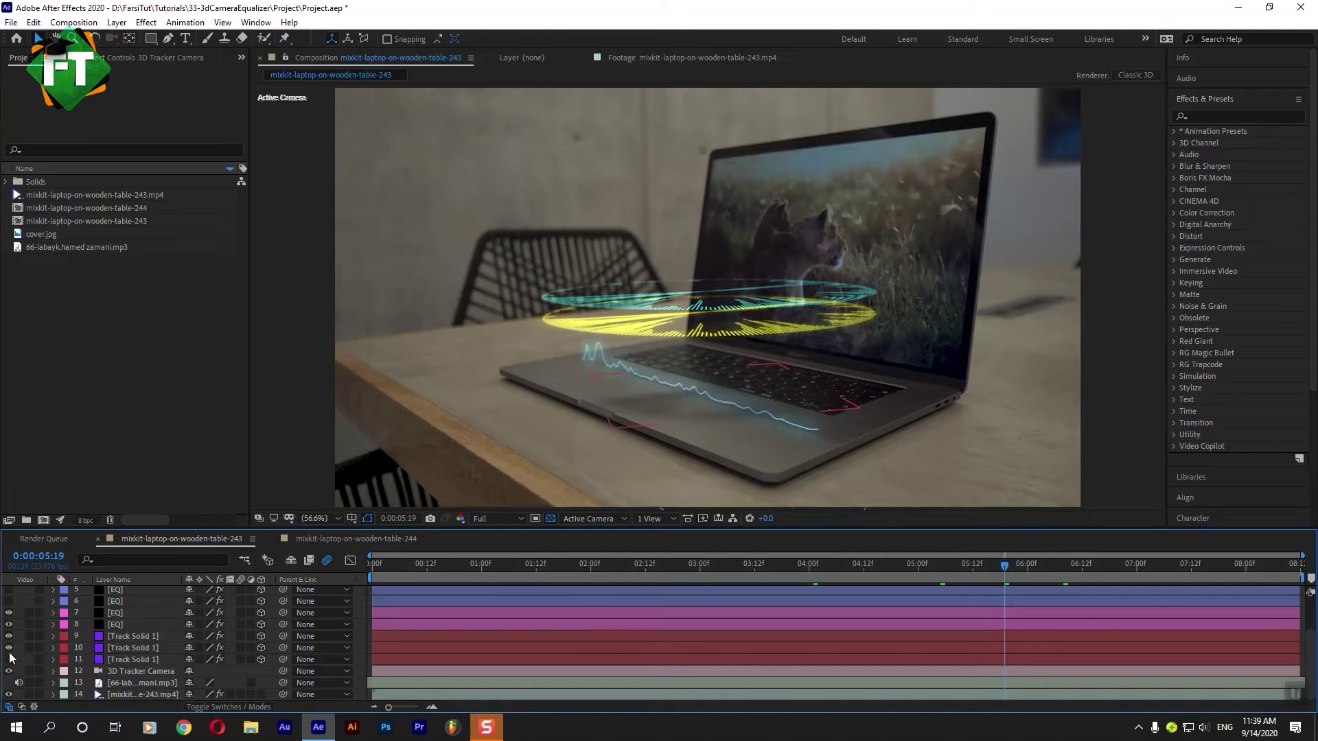
click(101, 694)
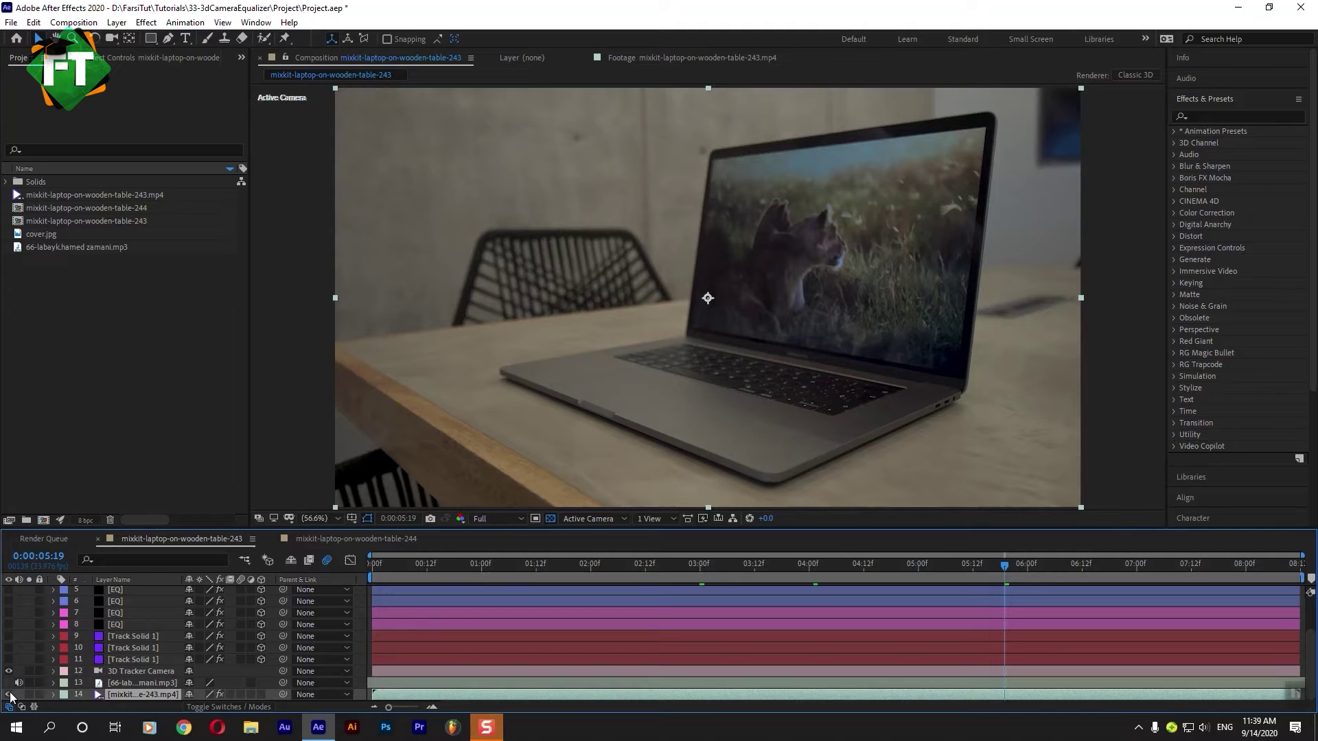
Hide the laptop footage, show Track Solid 1, and move the time to 0:00:03:20
click(9, 694)
click(105, 661)
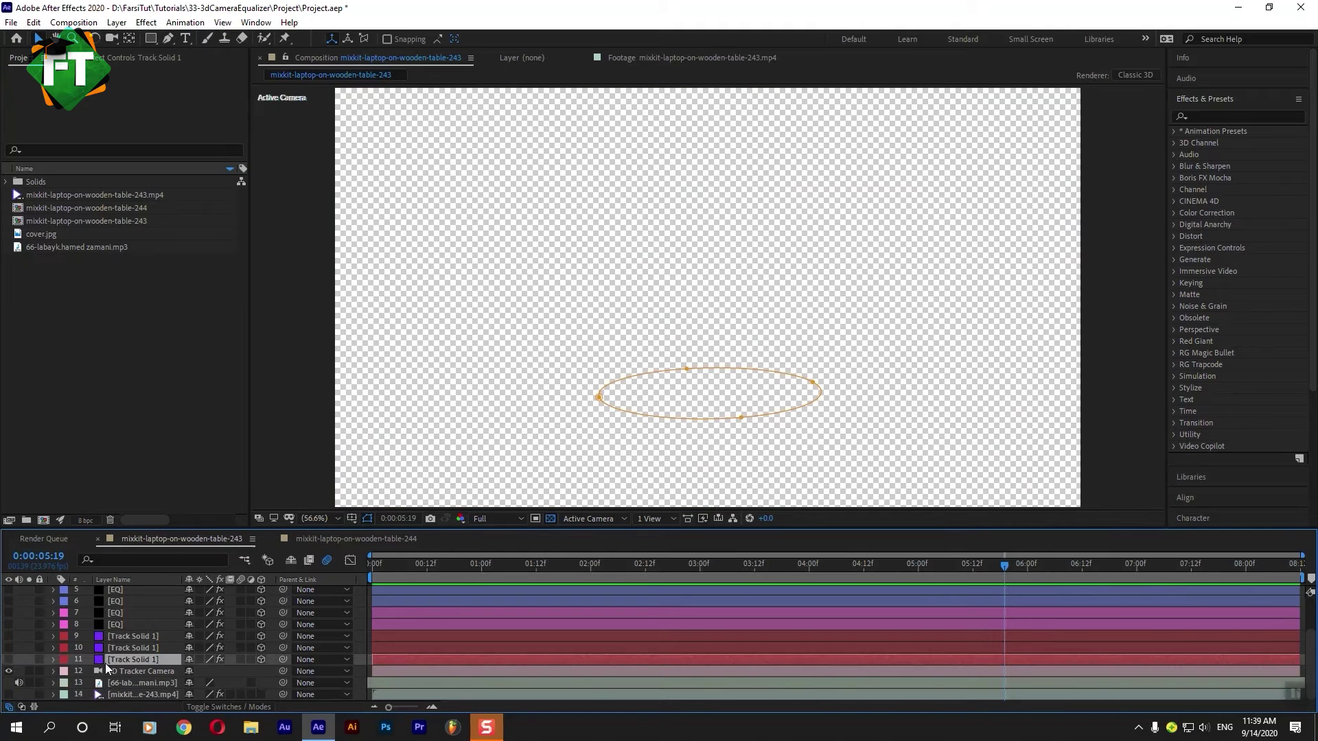
click(8, 660)
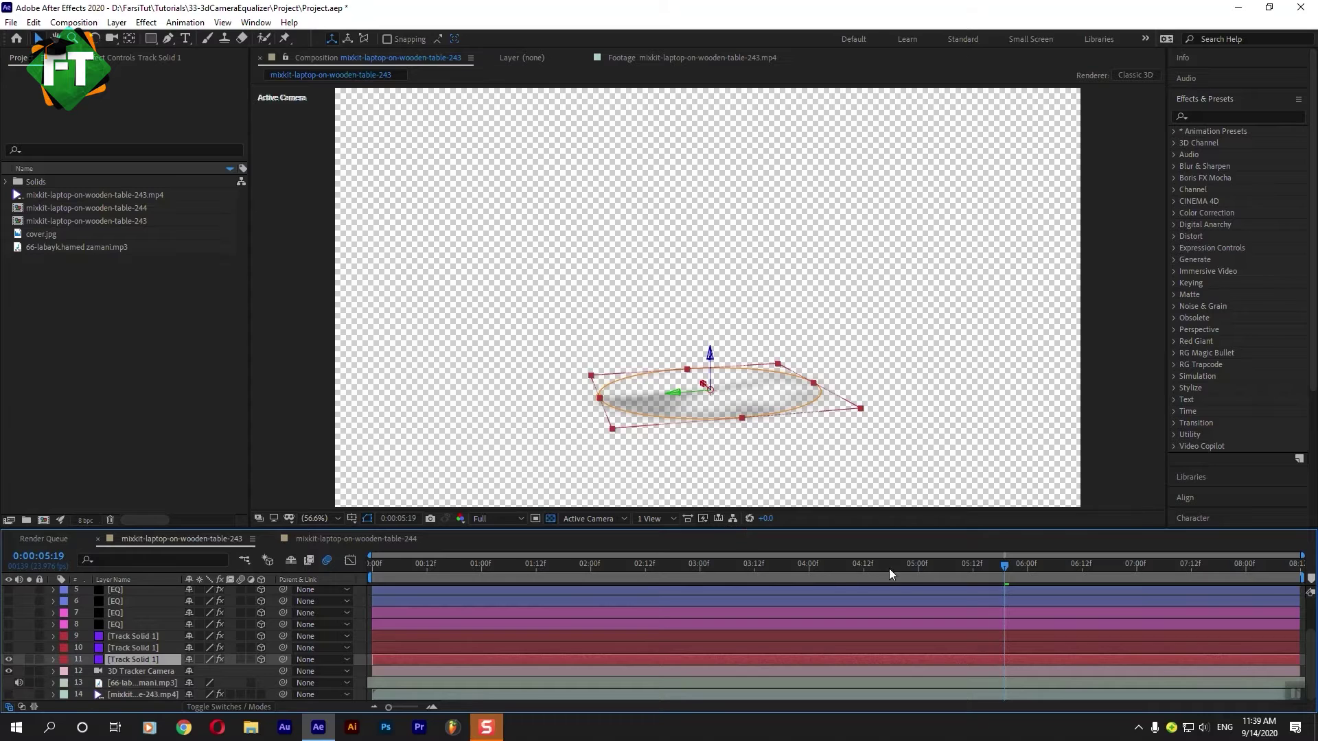
drag(888, 574, 587, 569)
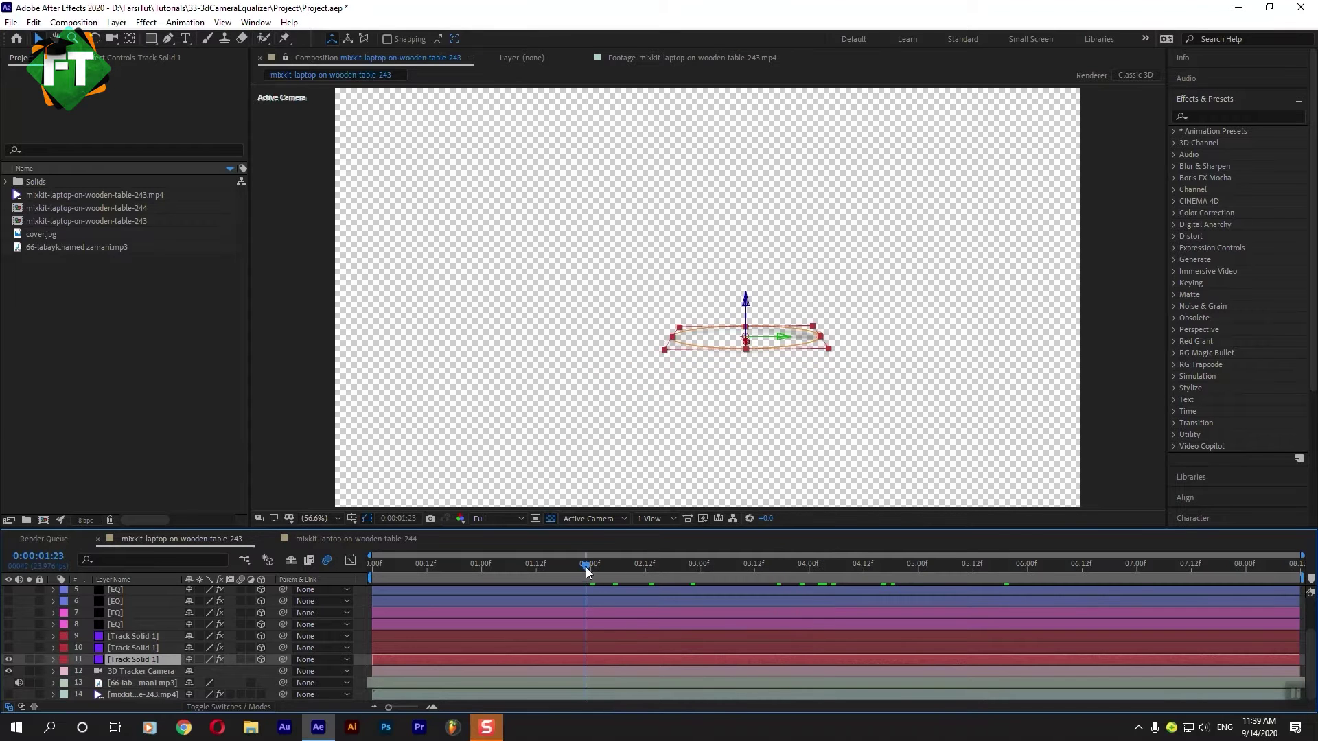
click(102, 671)
drag(666, 563, 1087, 564)
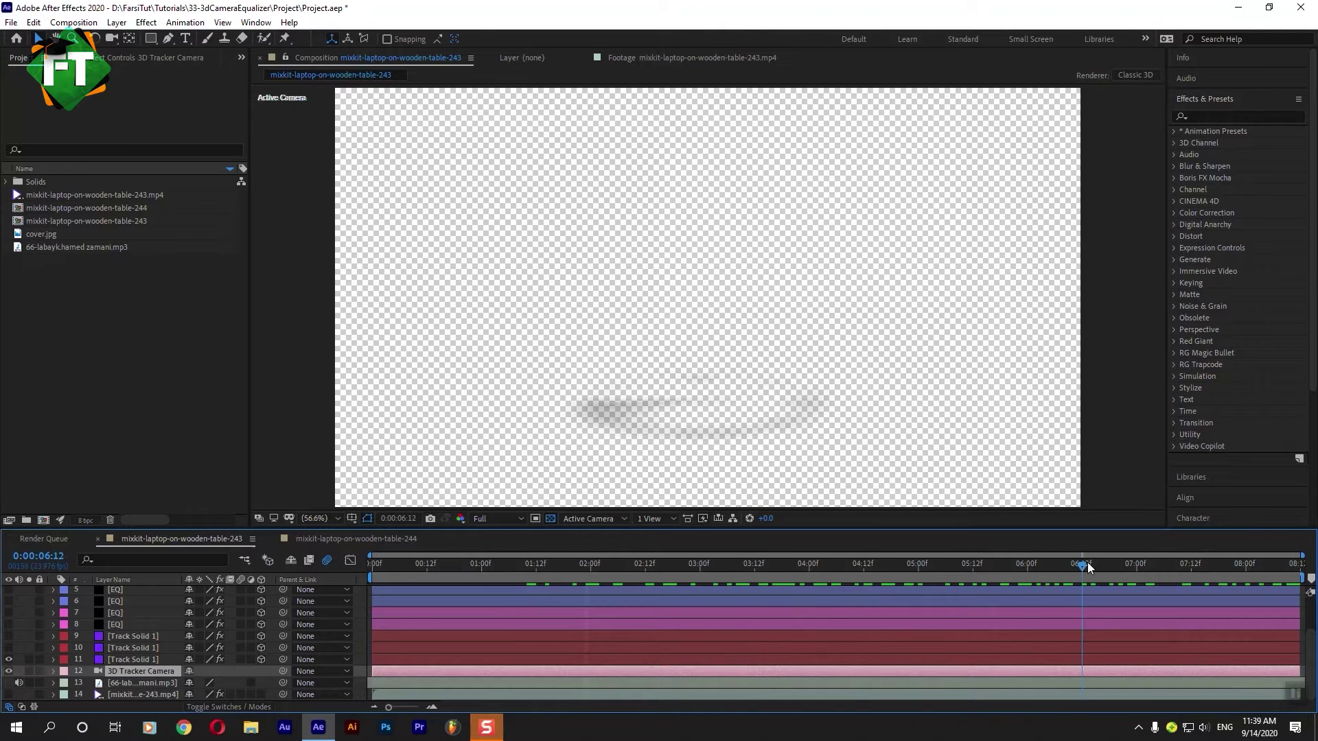
Toggle the Transparency Grid off and on, then move to about 0:00:06:21
click(550, 519)
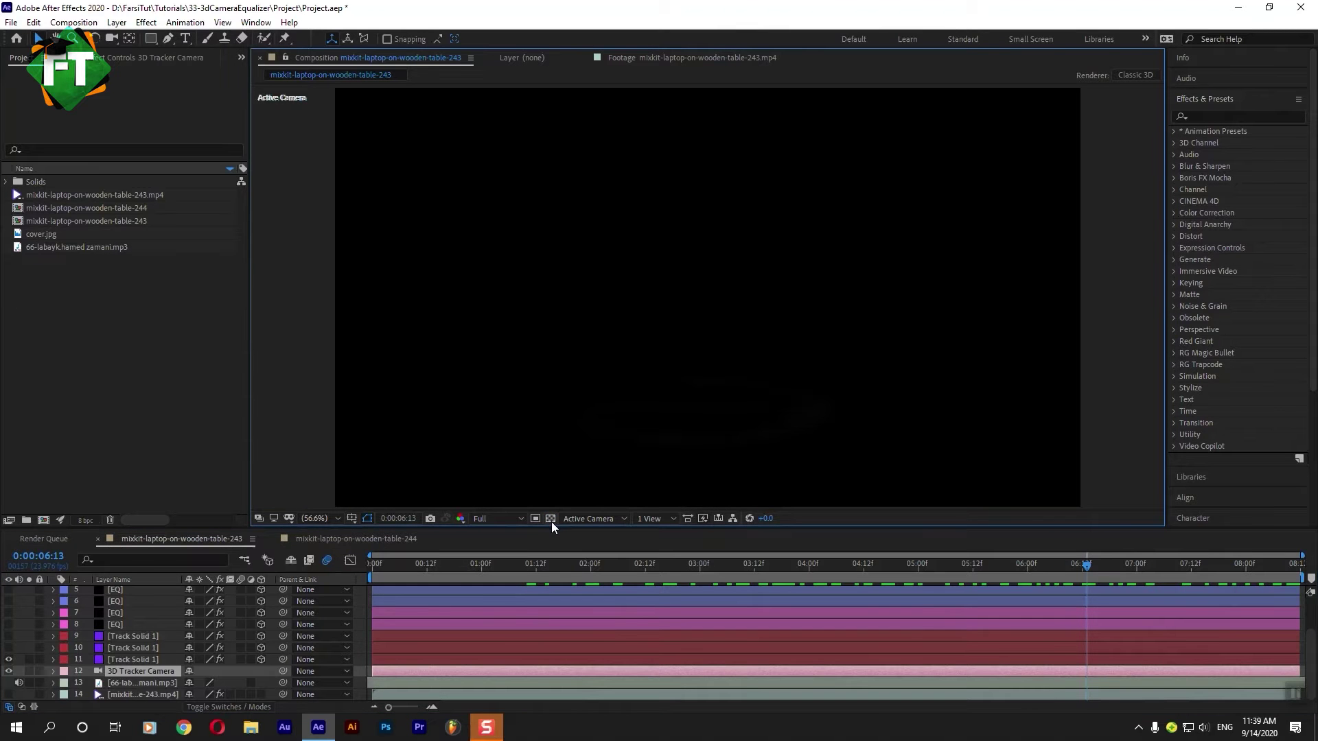
click(550, 519)
drag(866, 567, 1121, 575)
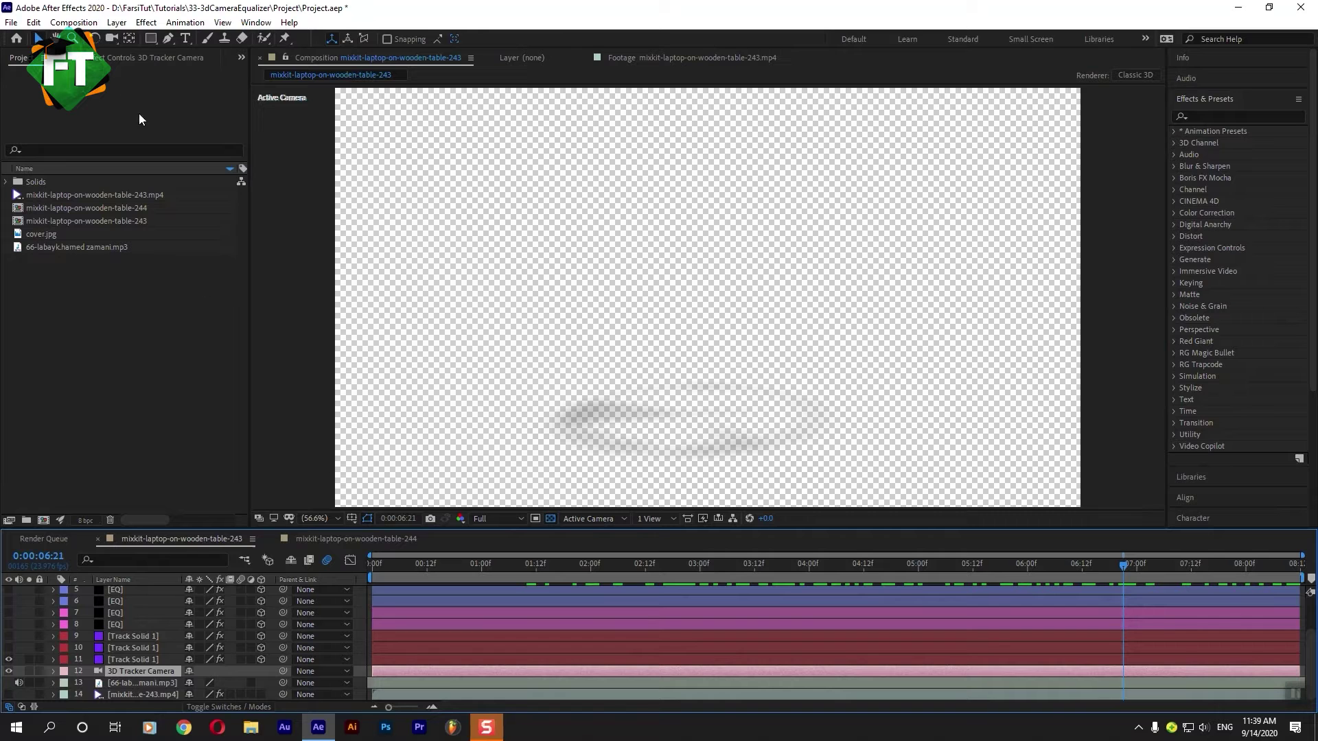
Set the time back to 0:00:06:14 and add the comp to the Render Queue
click(74, 23)
mouse_move(110, 23)
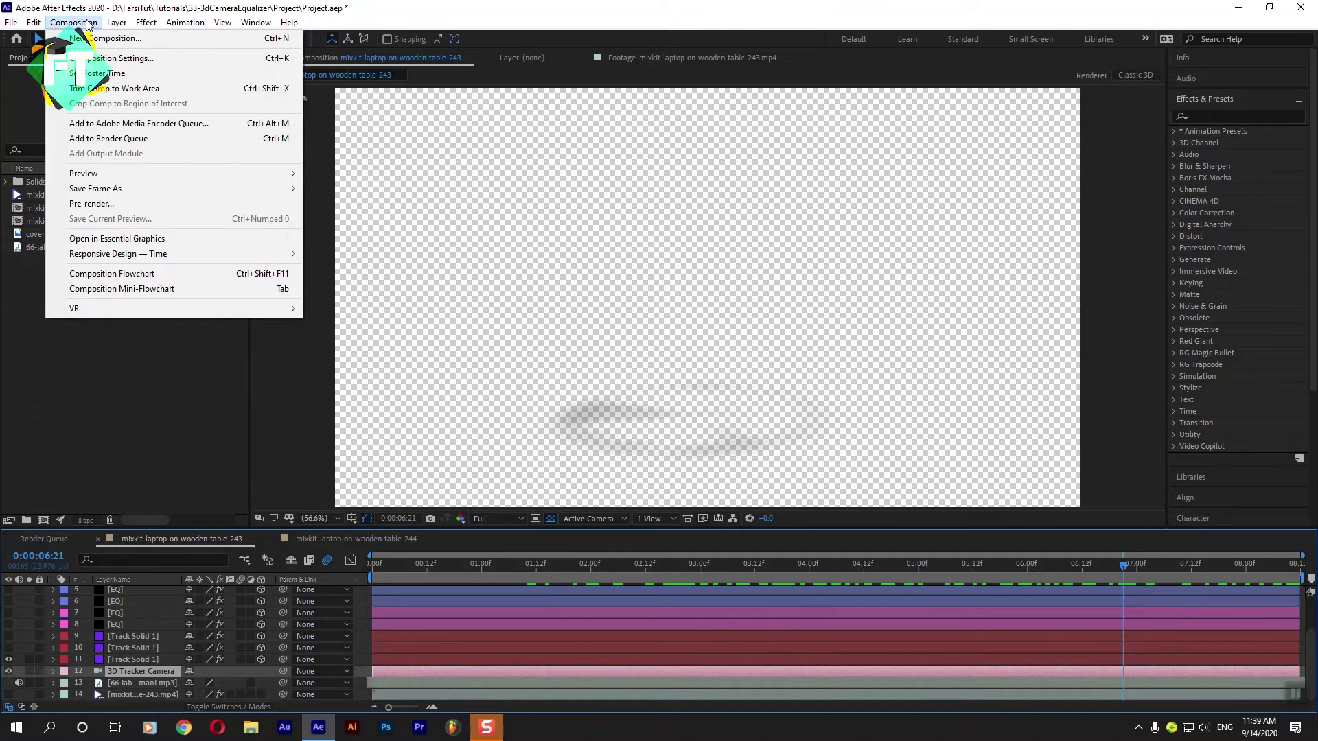
mouse_move(154, 189)
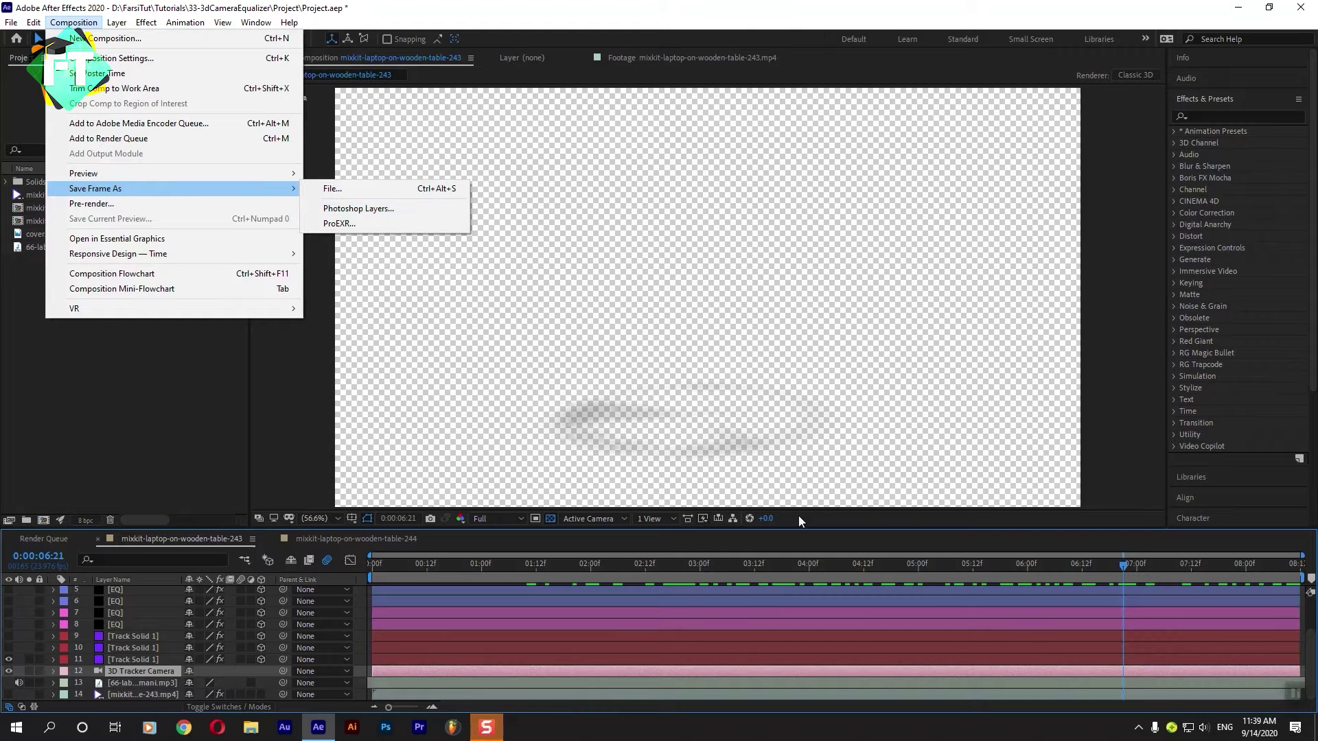
click(1090, 564)
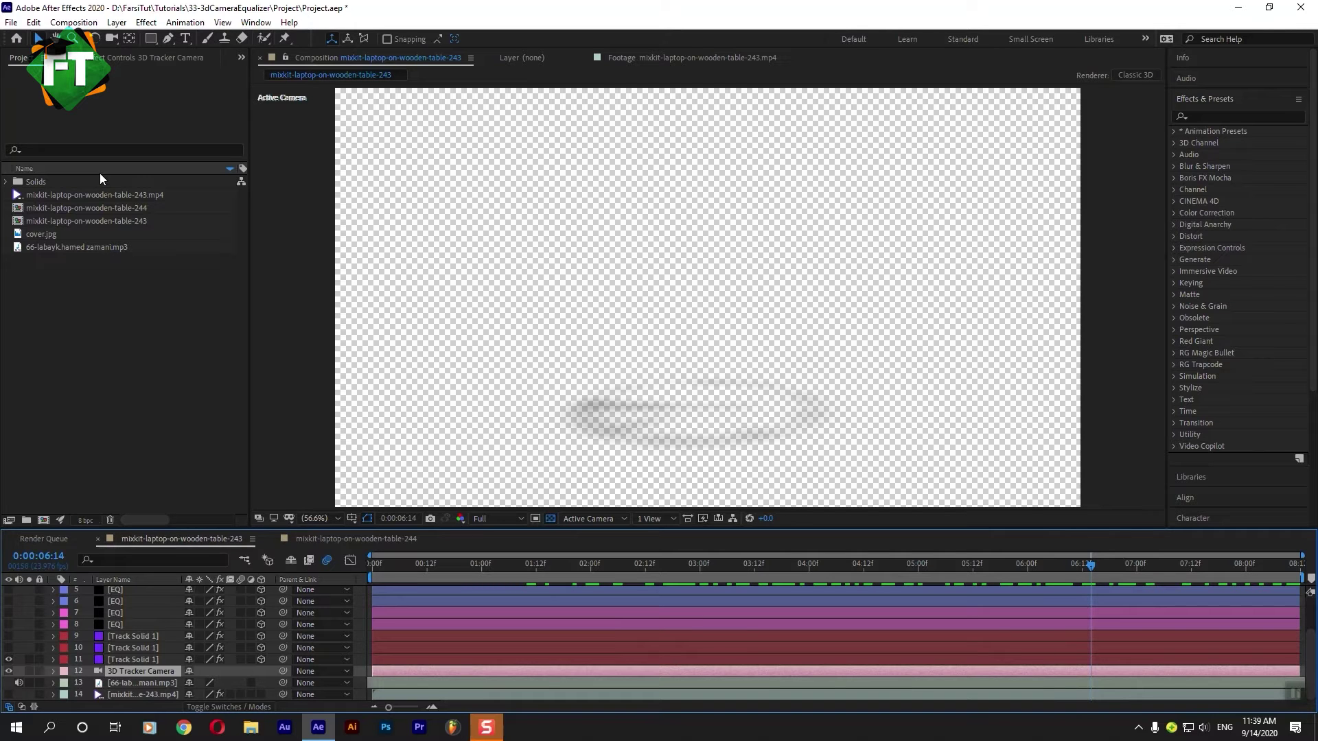
click(88, 23)
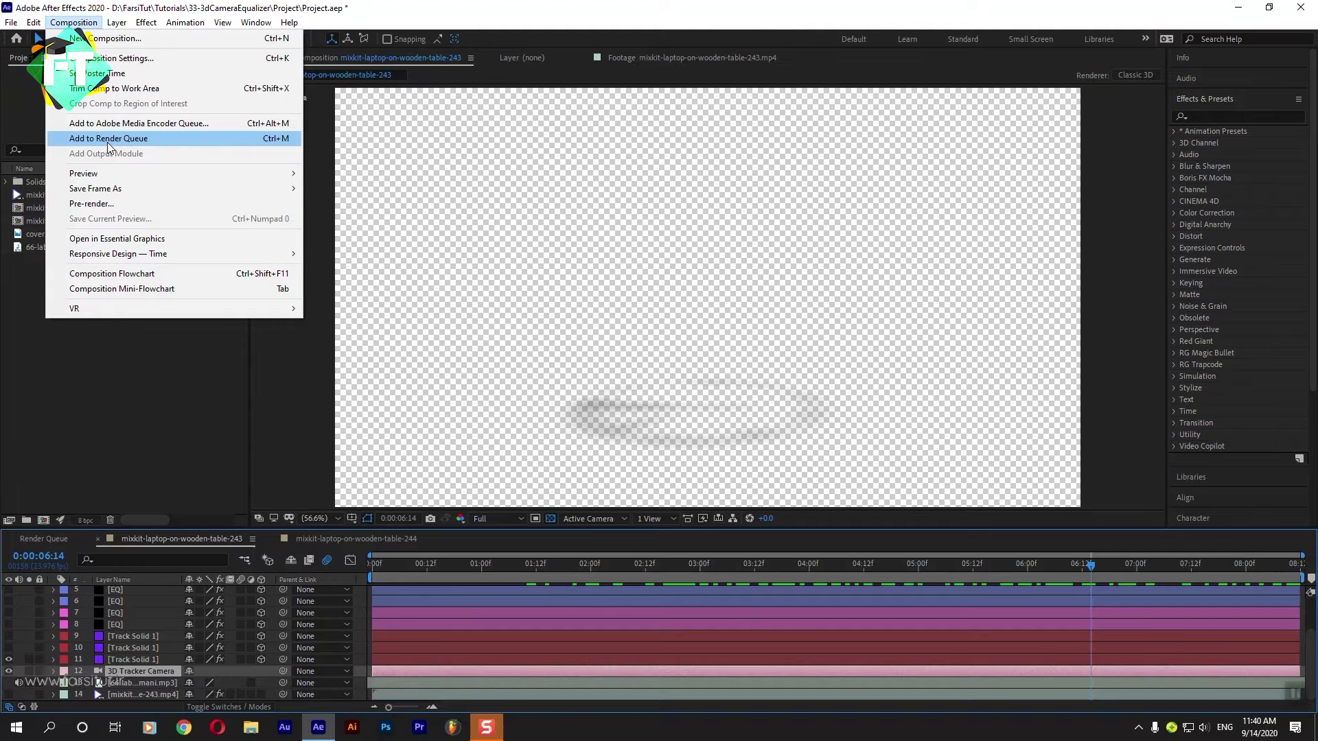
click(107, 139)
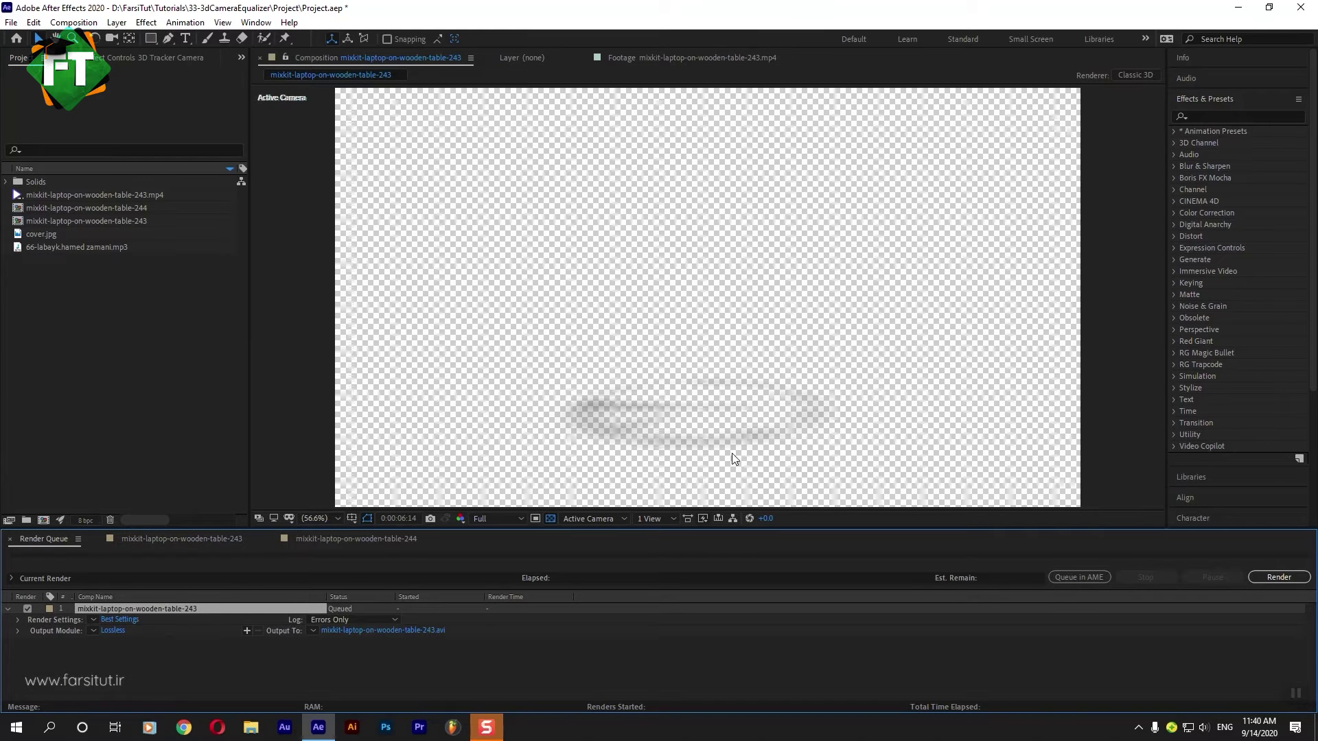
Look over the Render Settings and Output Module templates without changing them
click(95, 621)
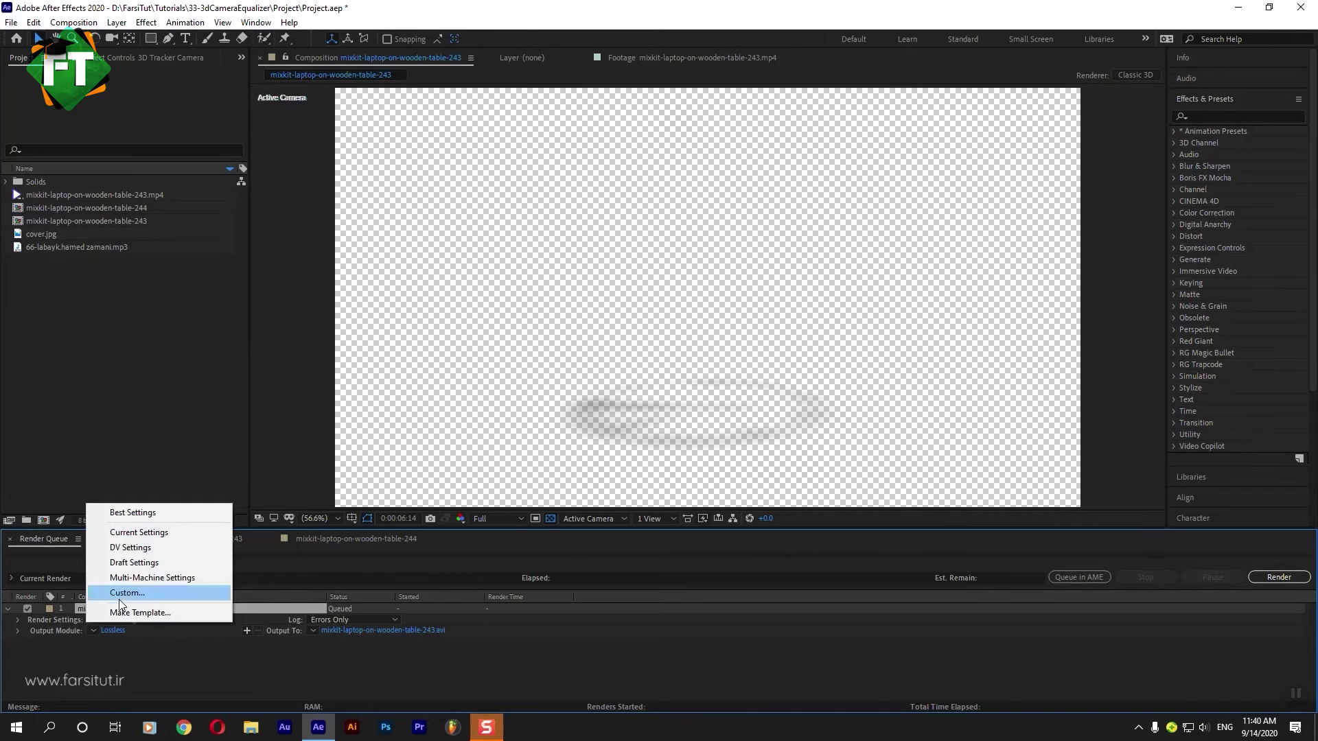
click(158, 597)
click(827, 532)
click(92, 630)
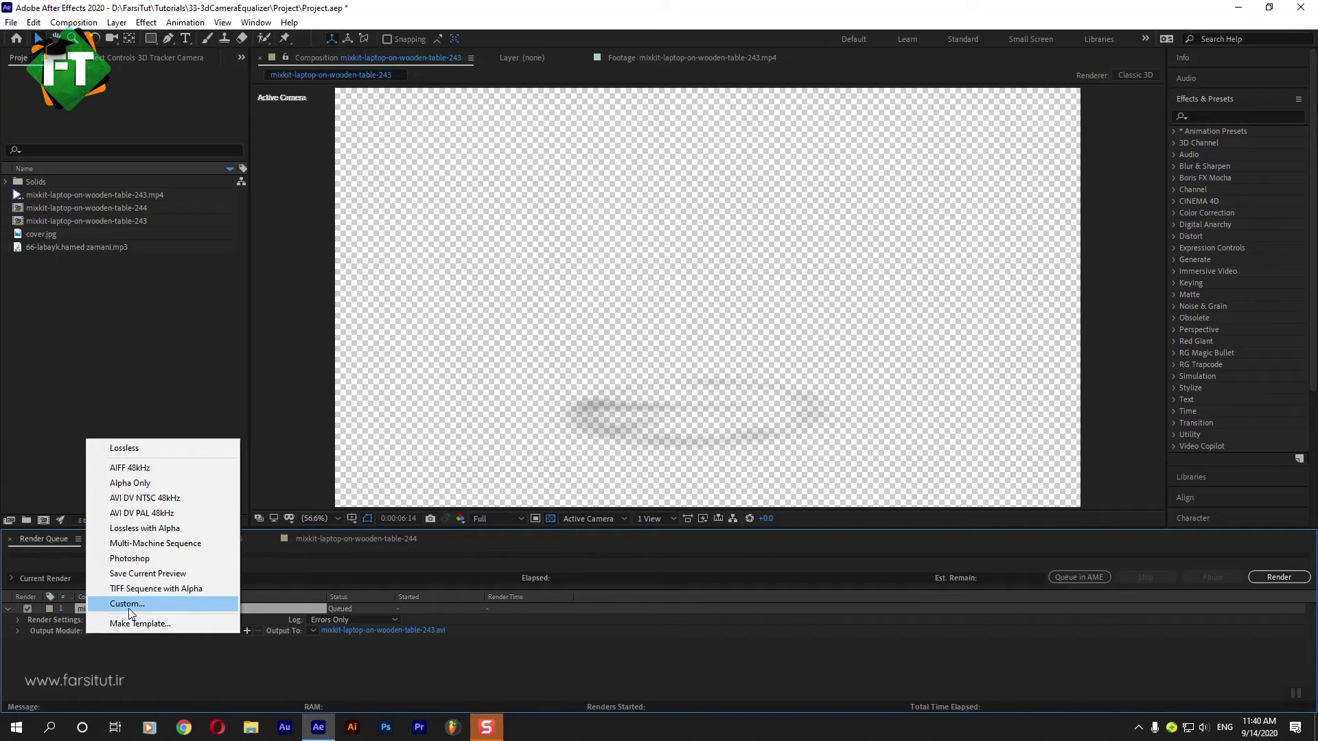
click(55, 638)
Set the output module to QuickTime with RGB + Alpha channels and save to Videos
click(93, 631)
click(127, 604)
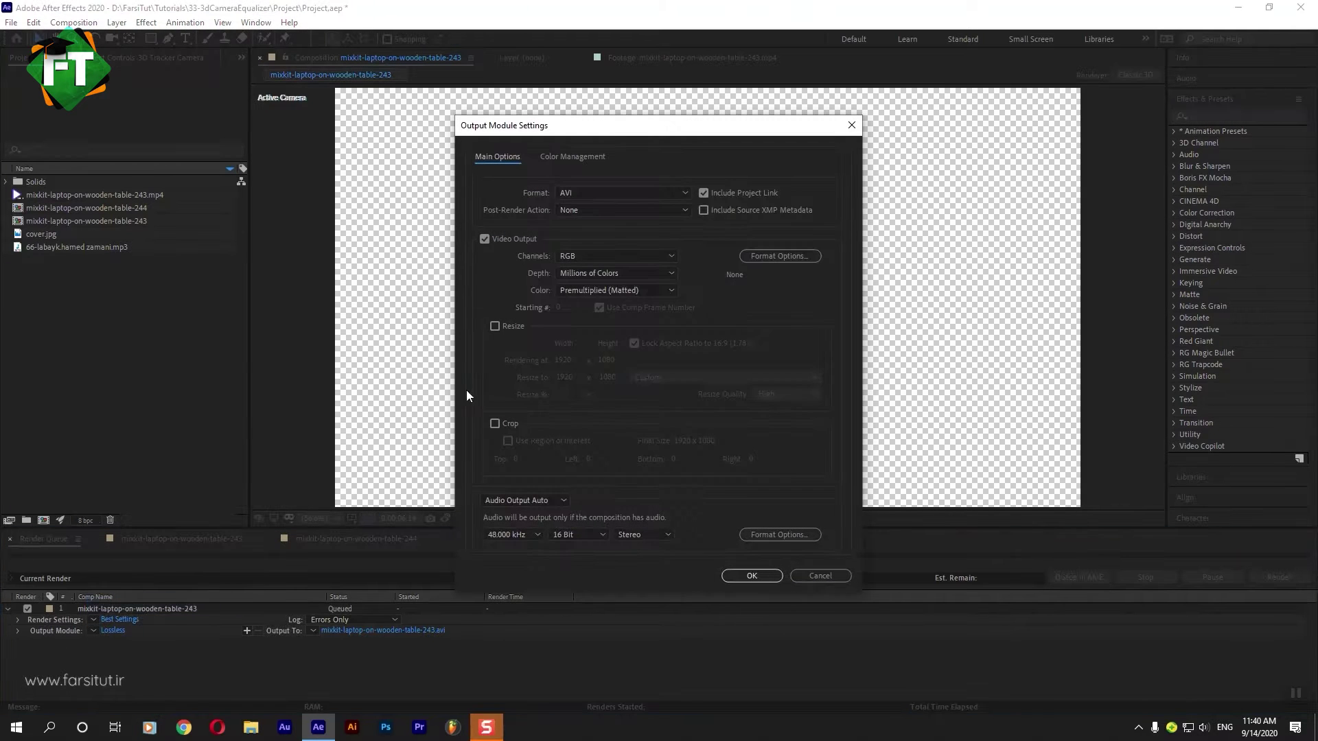
click(576, 258)
click(588, 306)
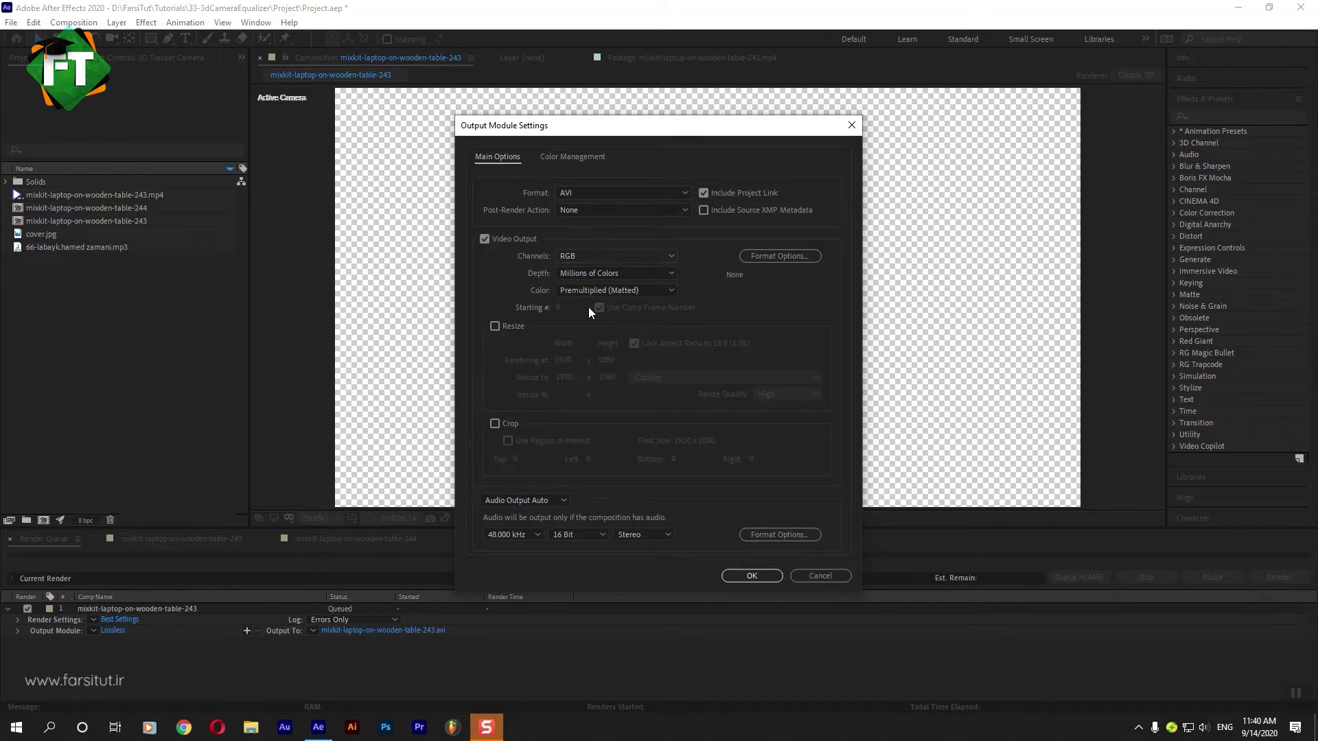
click(580, 197)
click(584, 345)
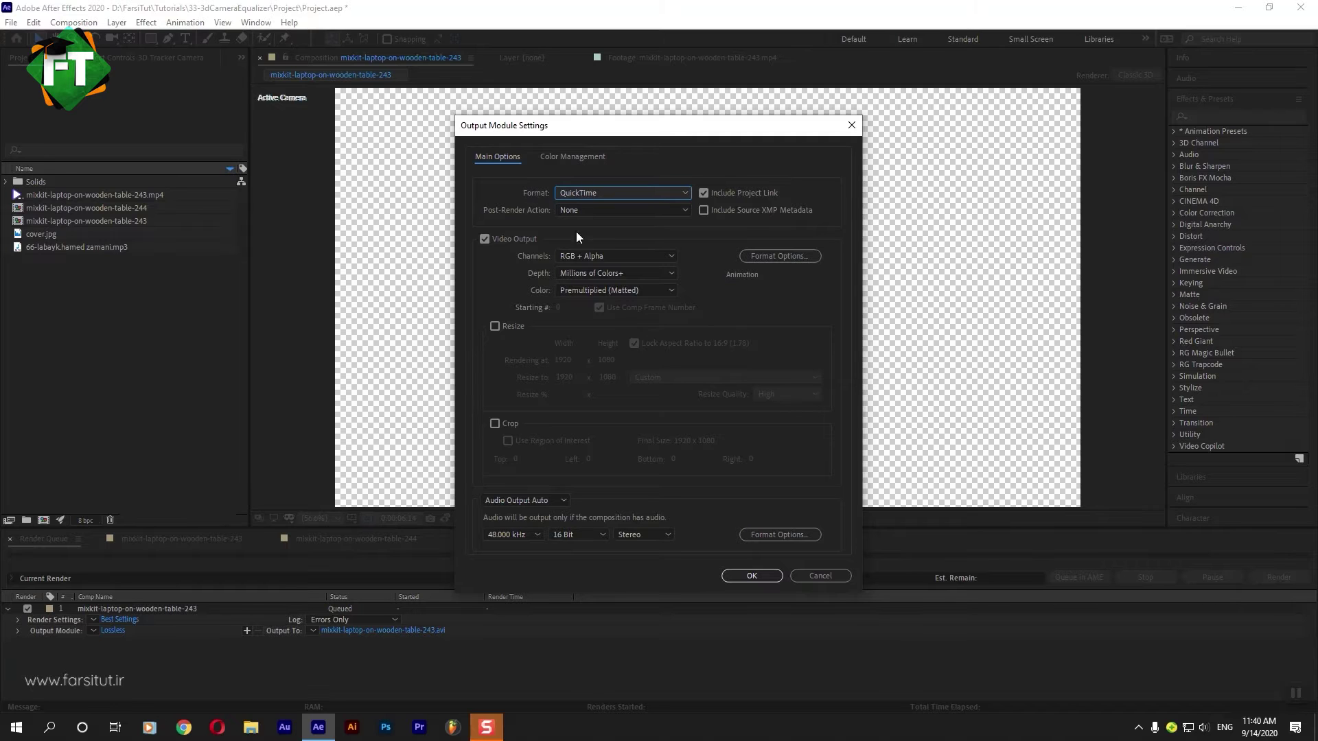
click(751, 575)
click(430, 629)
click(55, 551)
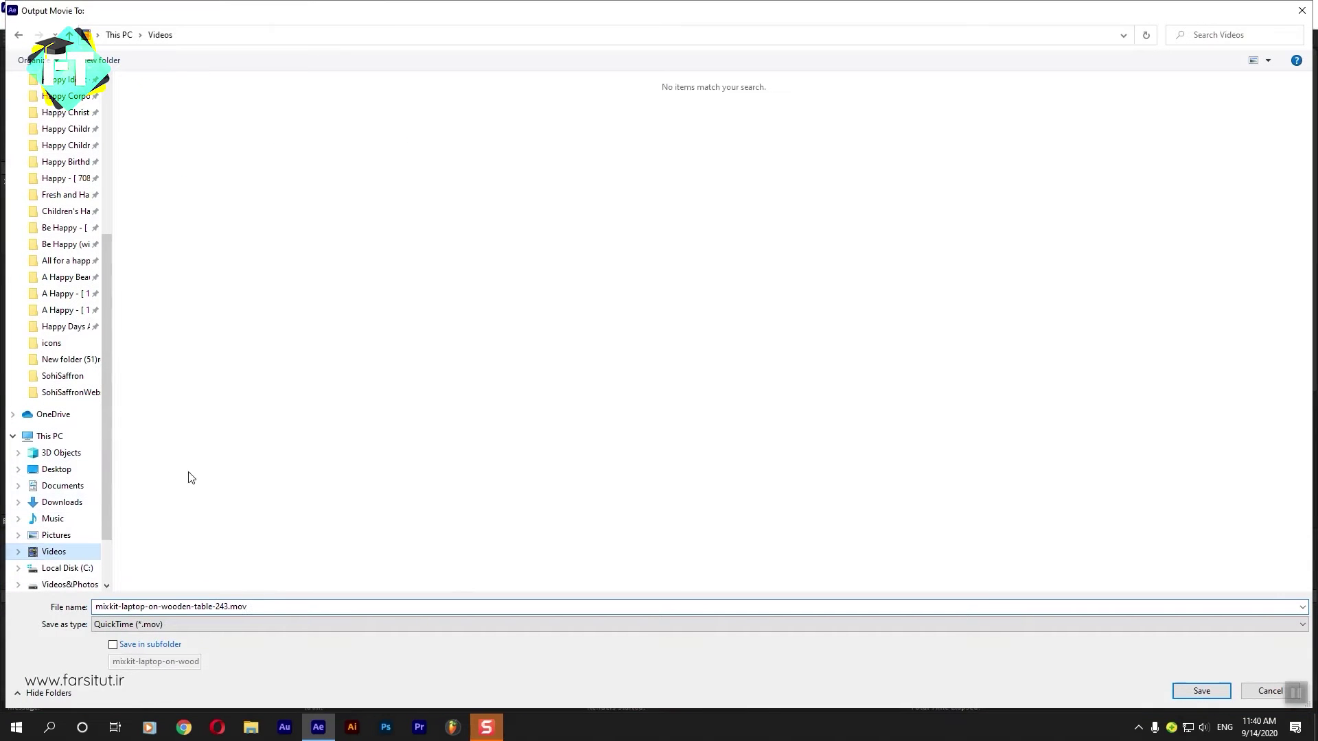
Name the output 1.mov and render the comp
key(Tab)
text(1)
key(Return)
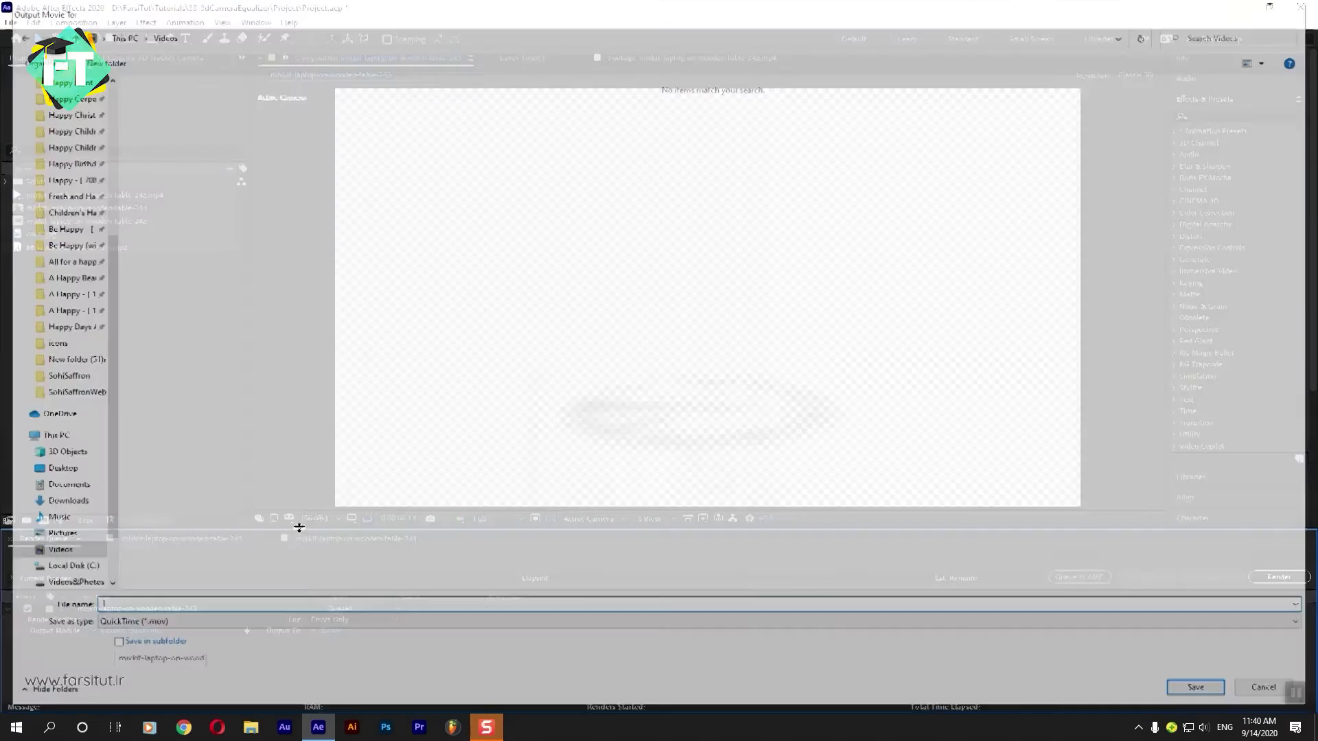
click(1269, 580)
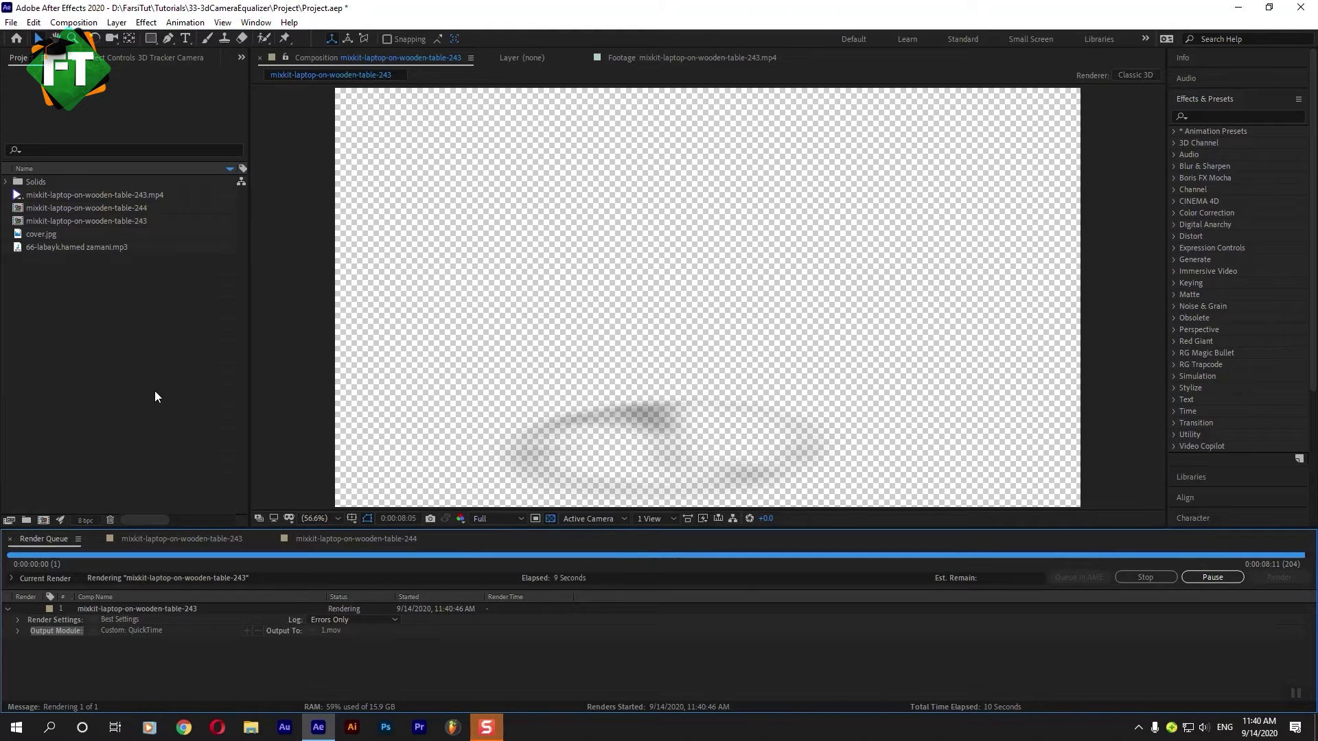
click(81, 335)
Import 1.mov from Videos and check its transparency on the checkerboard at frame 03:15
double_click(100, 334)
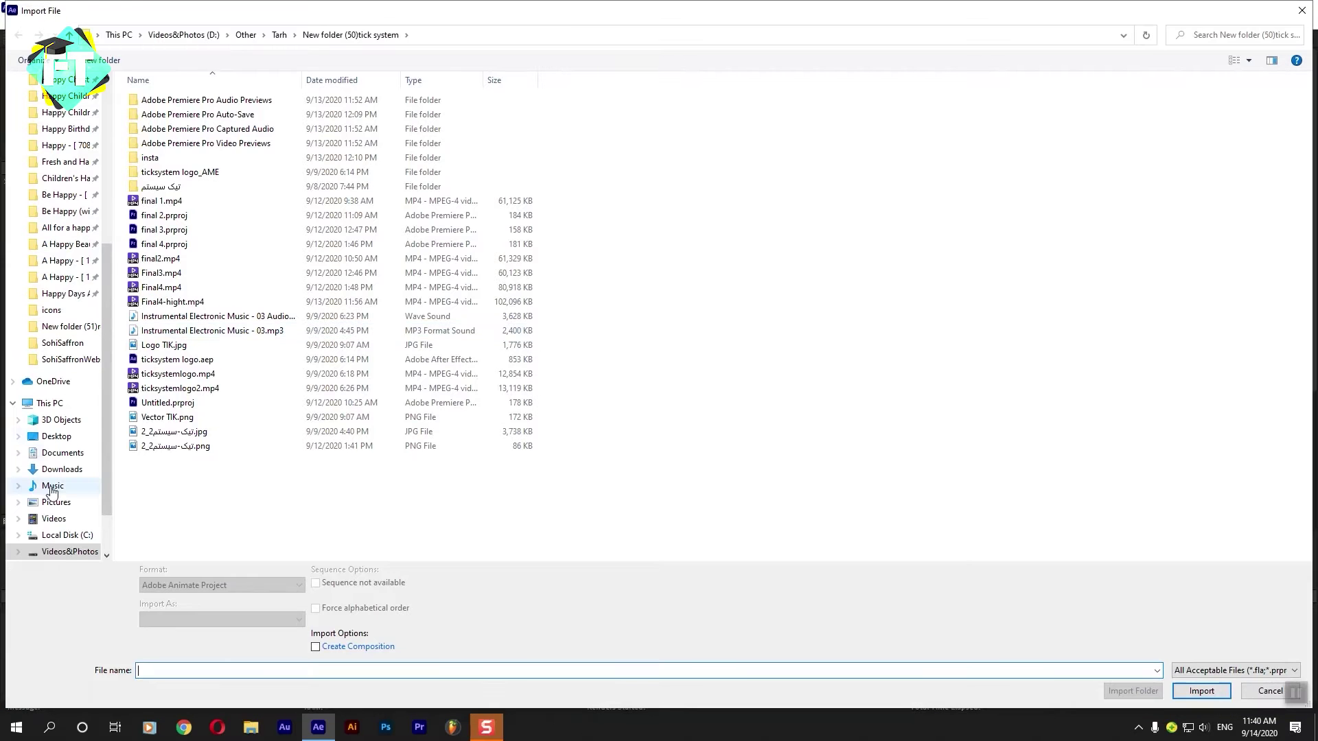
click(54, 518)
double_click(175, 140)
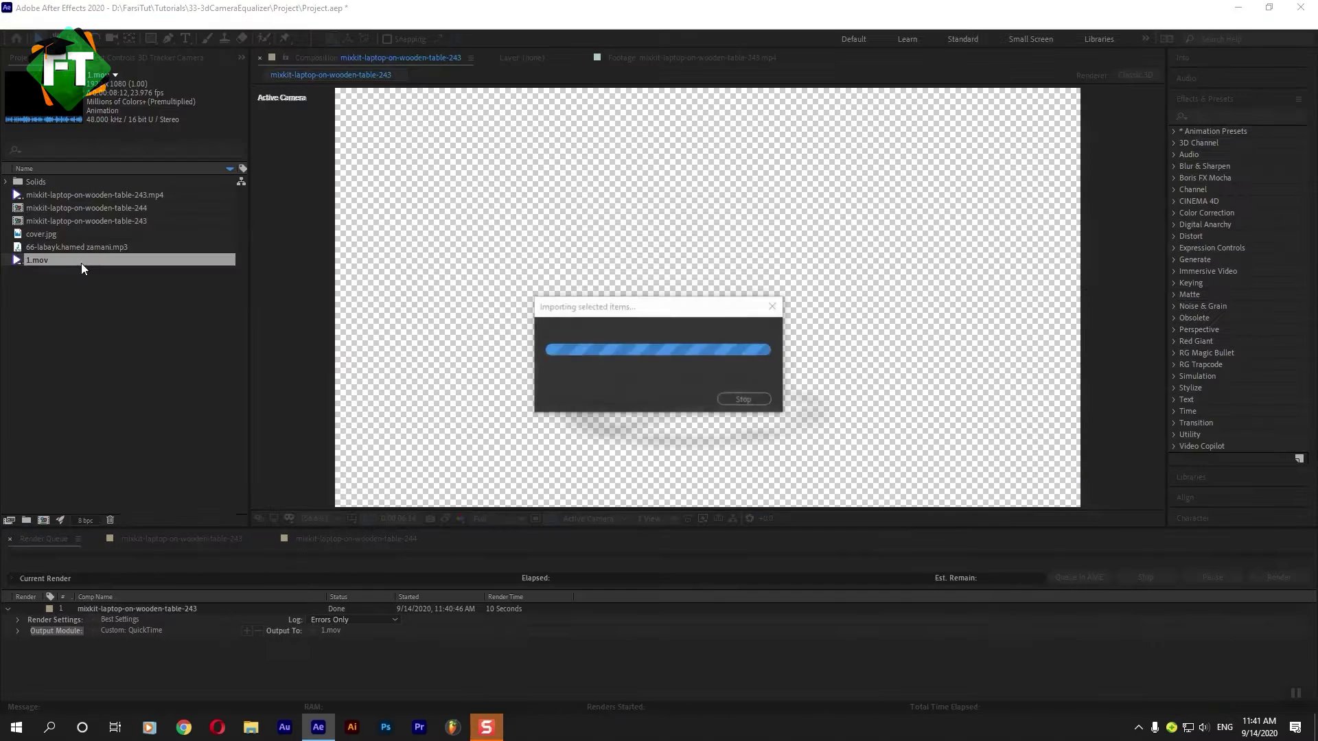
double_click(63, 260)
drag(322, 488, 549, 487)
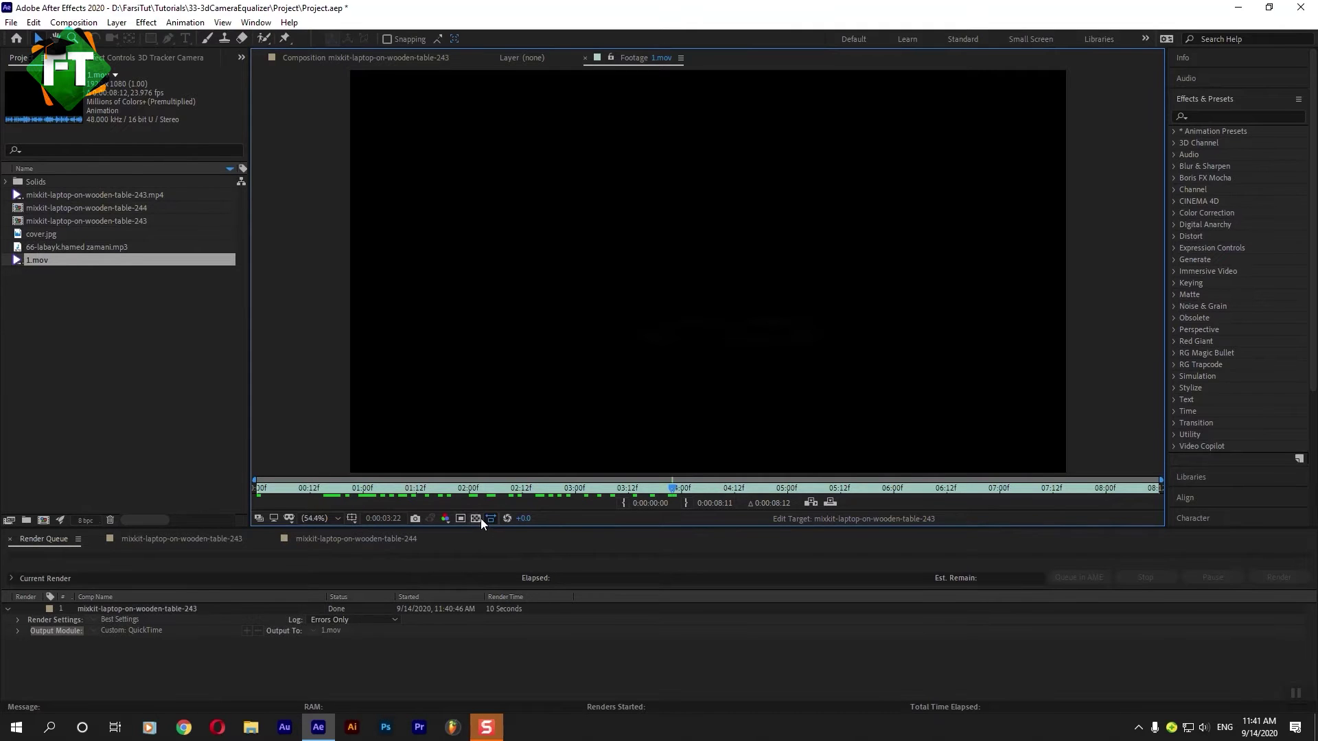
click(481, 519)
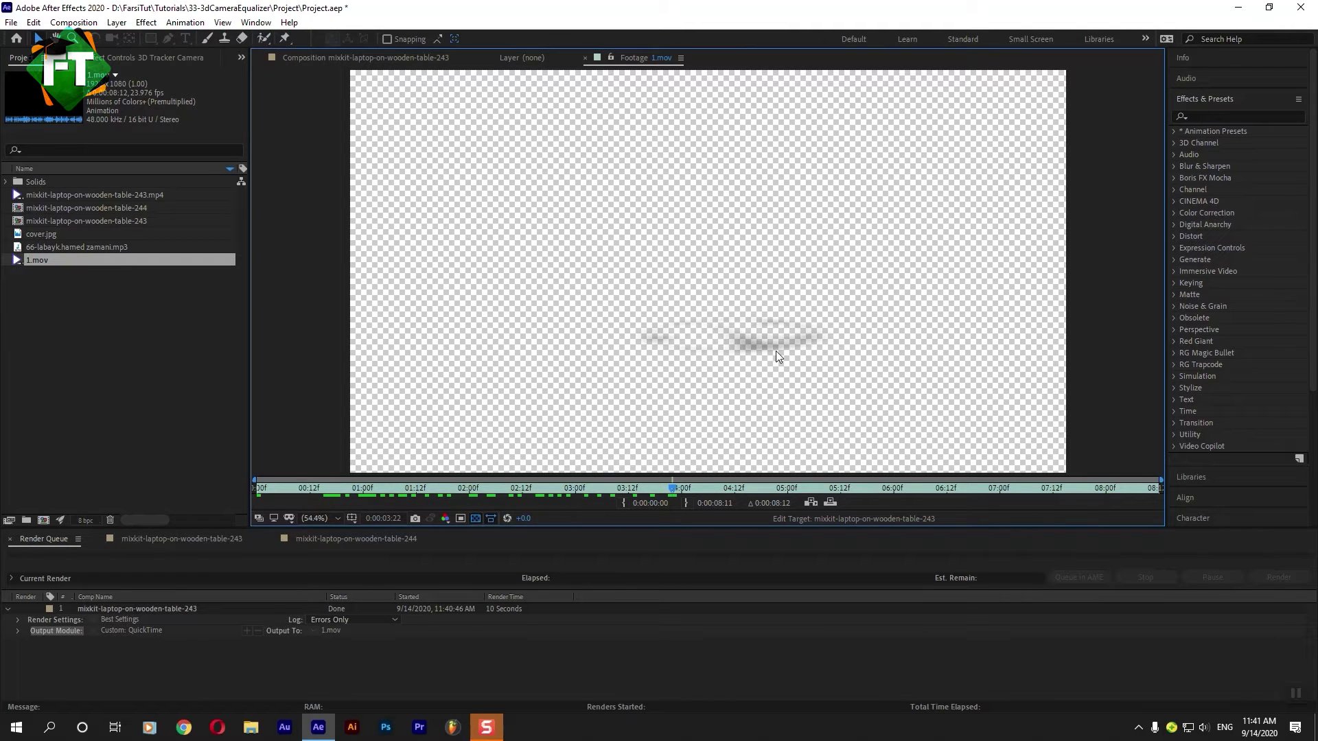
drag(698, 492, 641, 491)
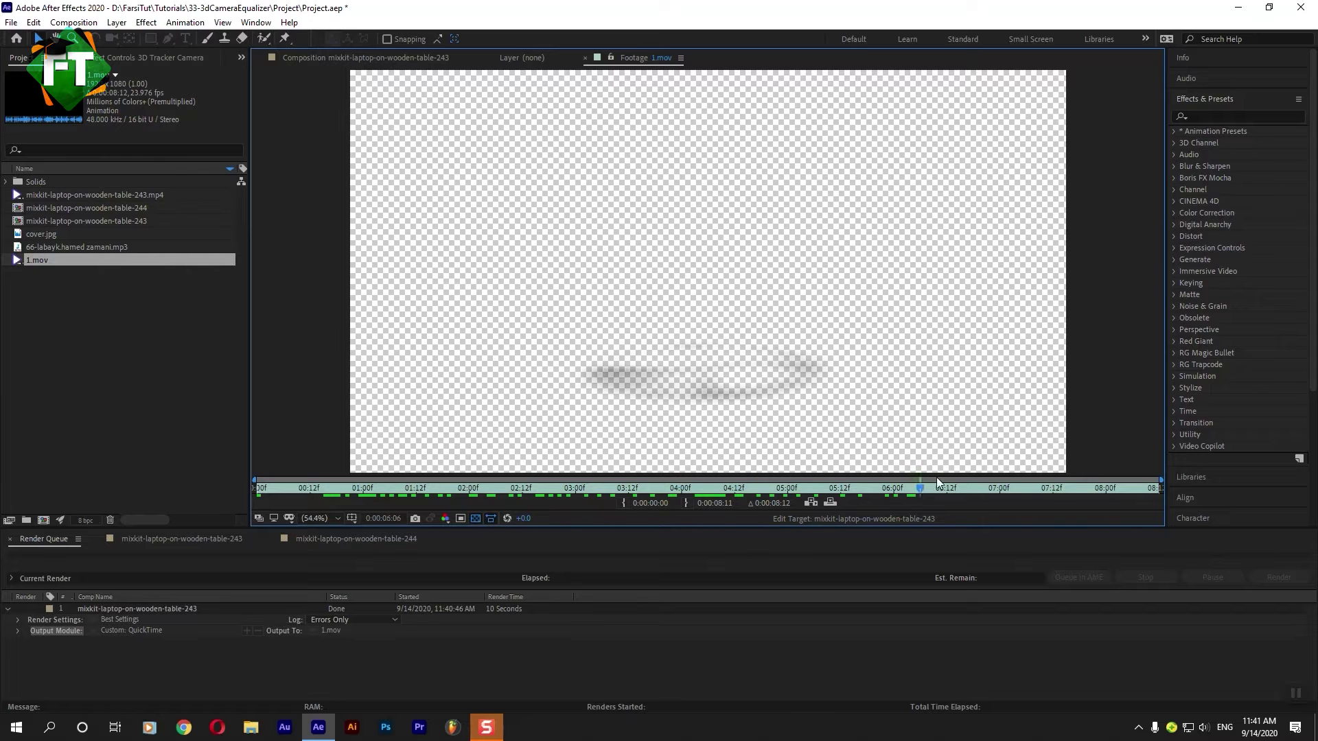
Delete the 1.mov test footage from the project and return to the laptop comp
double_click(151, 377)
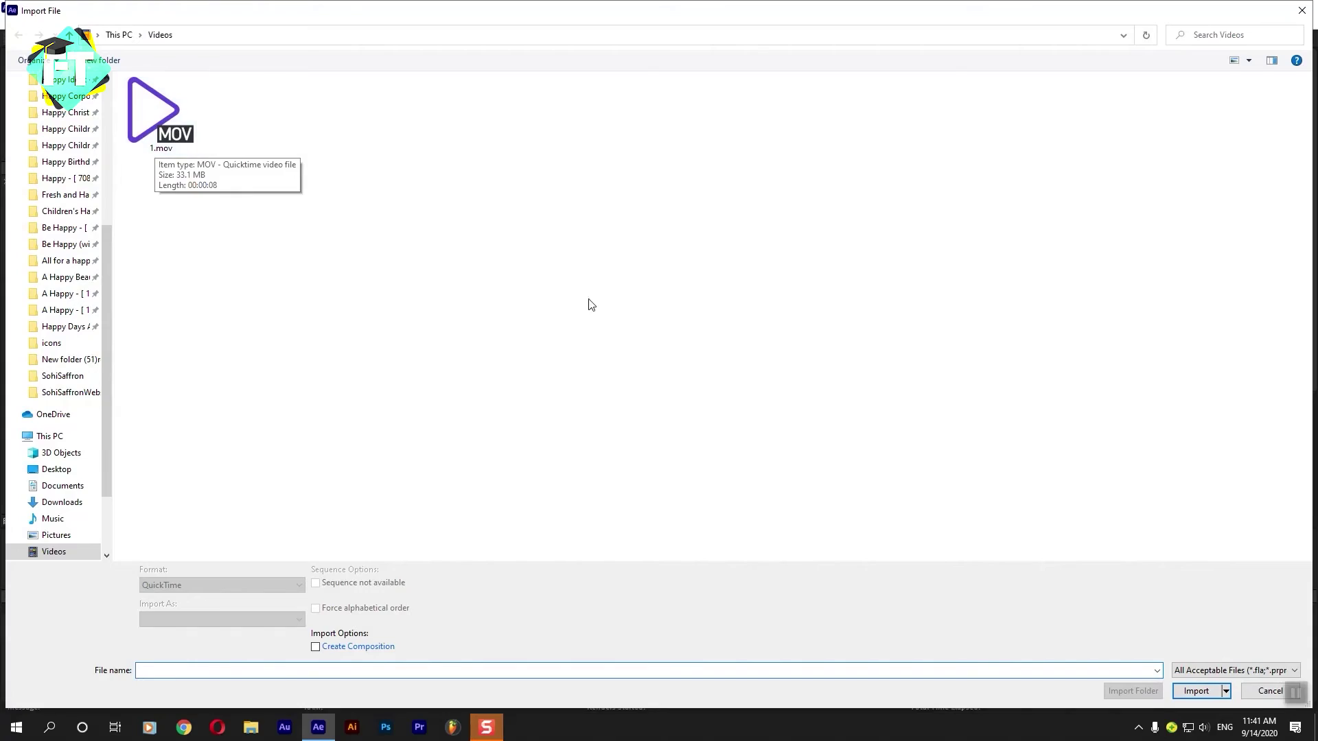
click(1268, 691)
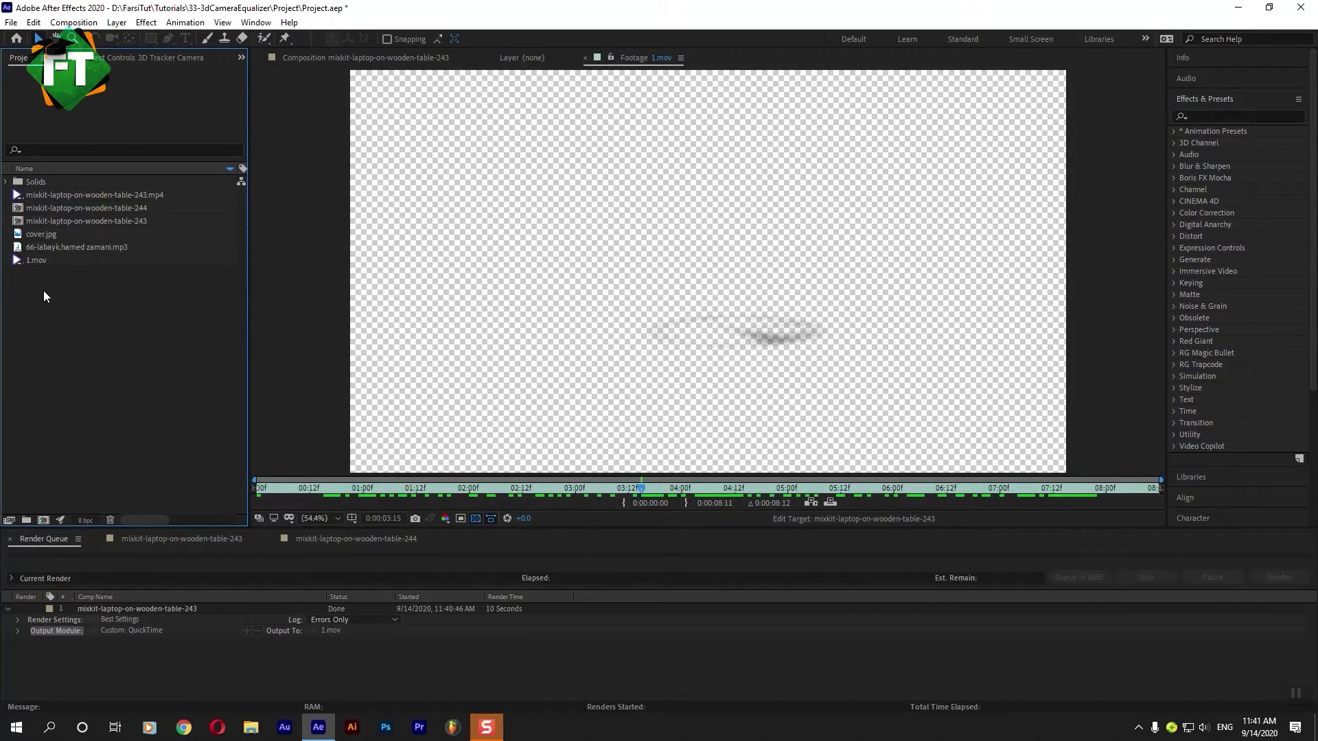
double_click(44, 292)
click(154, 113)
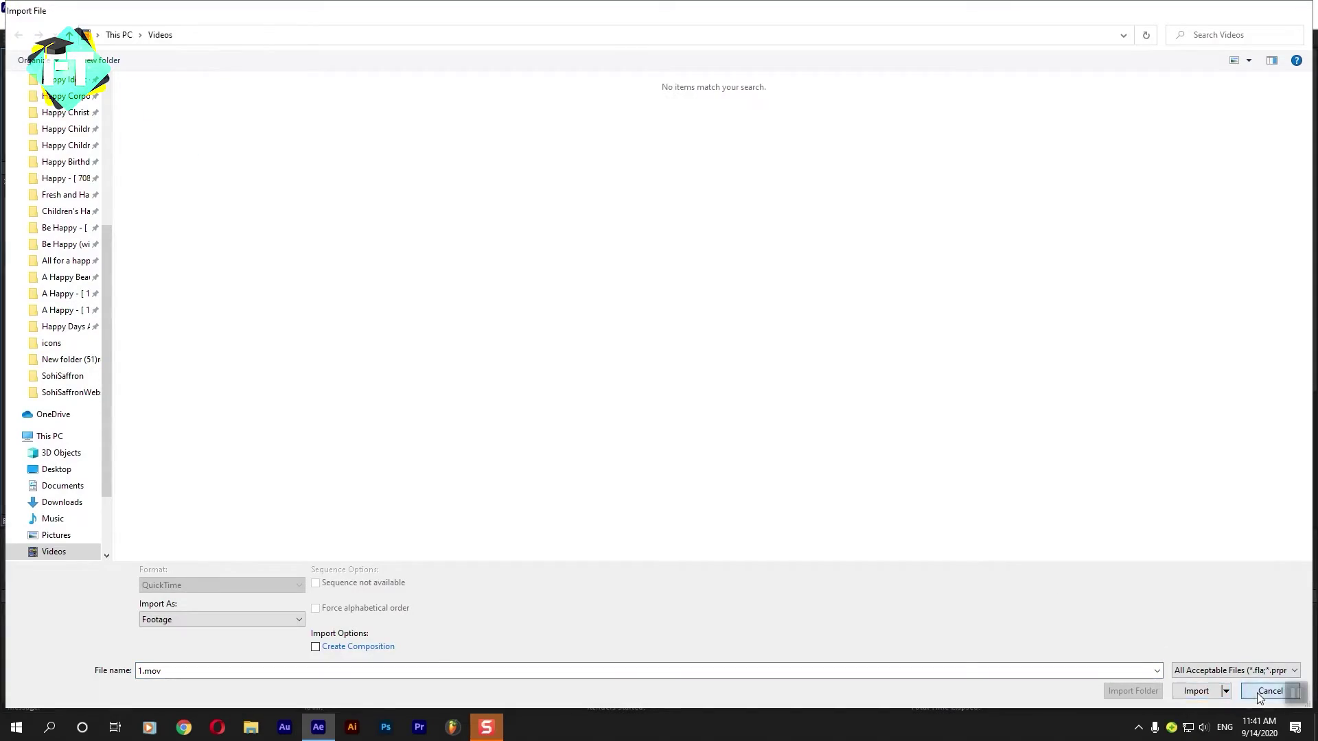
click(1268, 690)
click(838, 392)
click(55, 260)
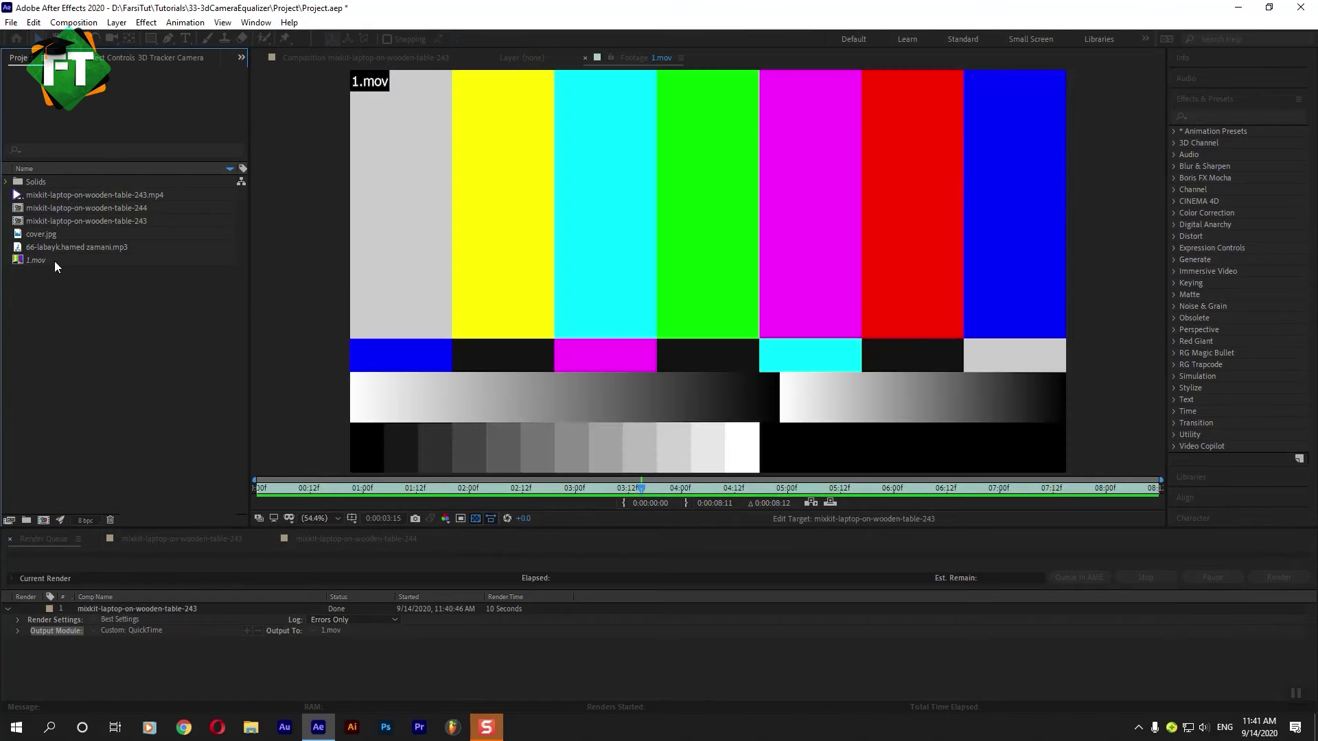
key(Delete)
click(165, 541)
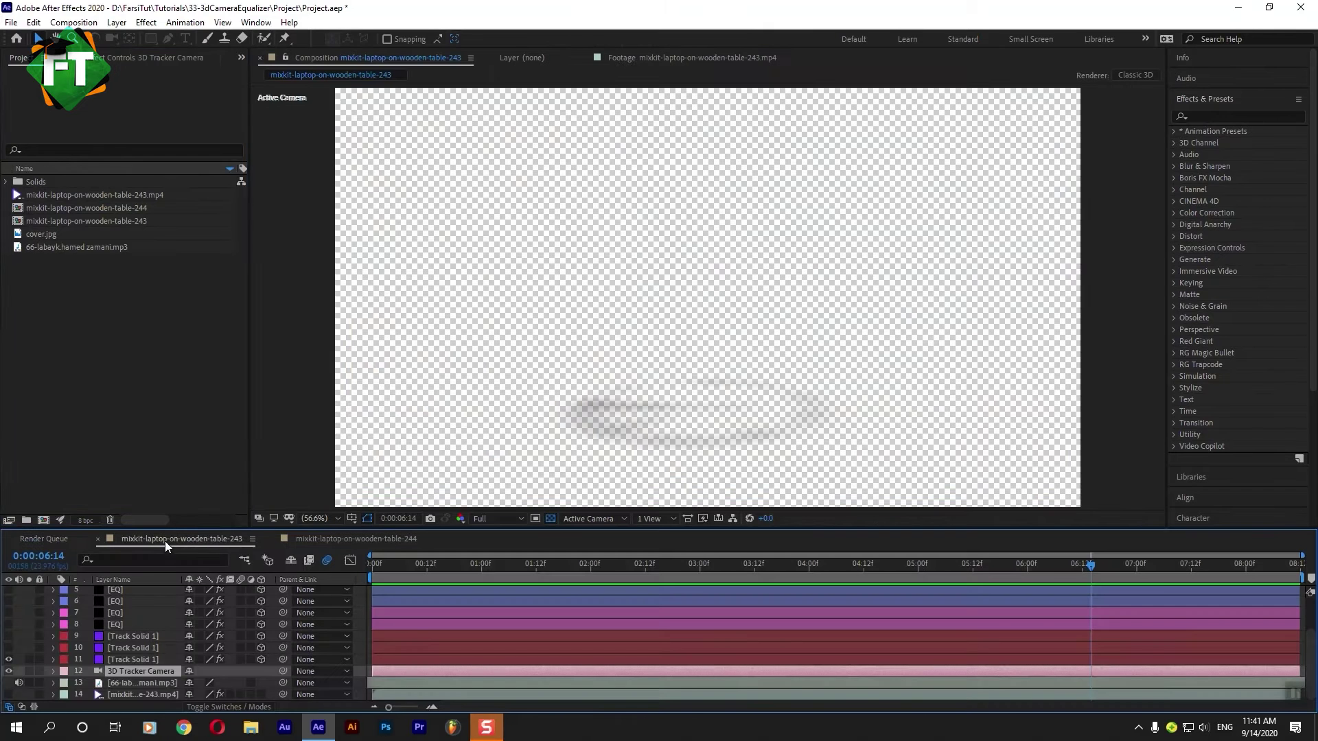
Switch the selection from 3D Tracker Camera to Track Solid 1 and open the Composition menu
ctrl+click(88, 670)
click(101, 659)
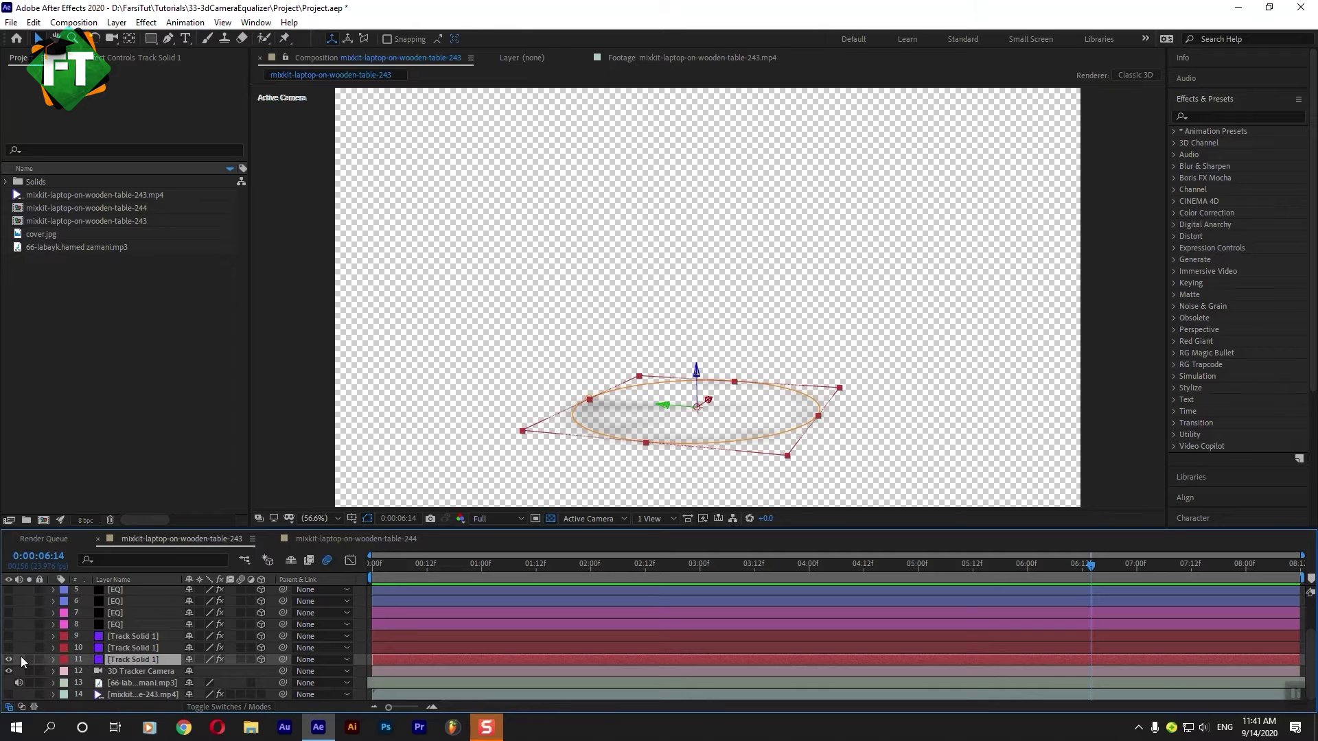
click(74, 22)
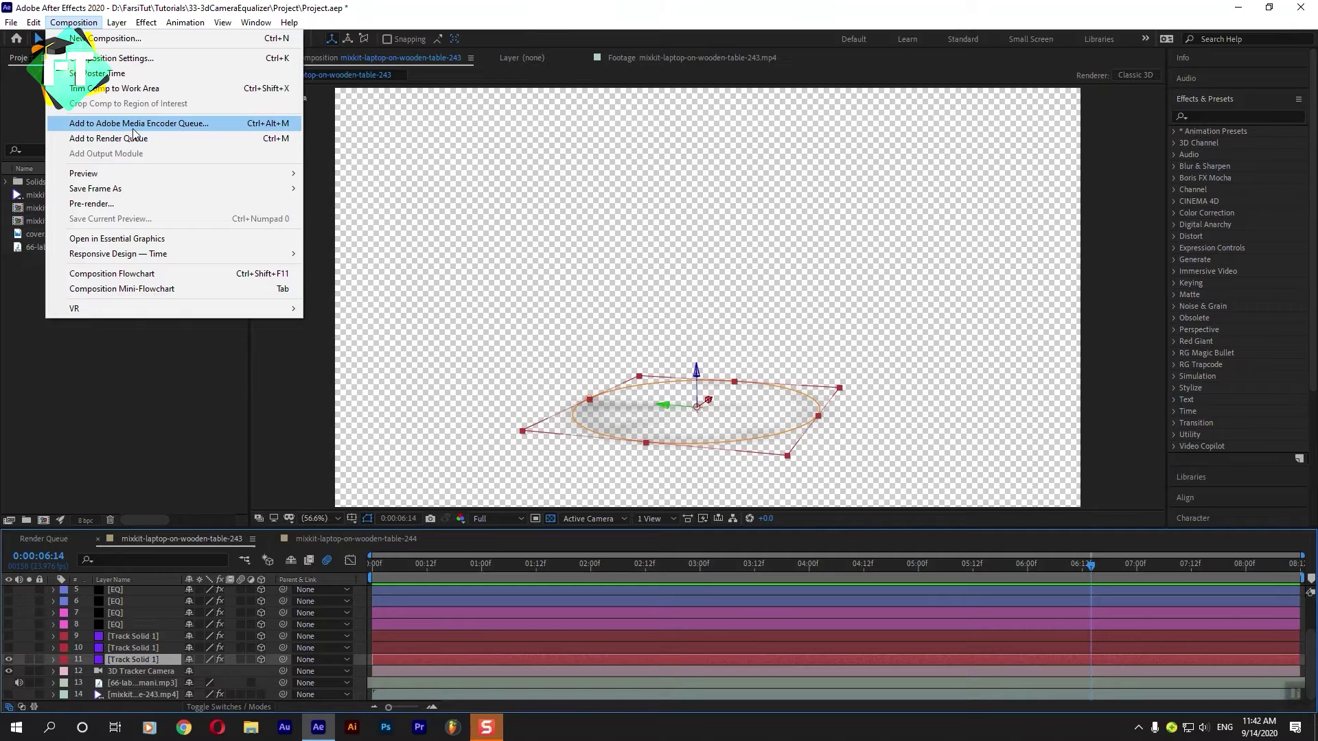
Send the comp to Media Encoder as QuickTime with the Apple ProRes 4444 with alpha preset
click(159, 128)
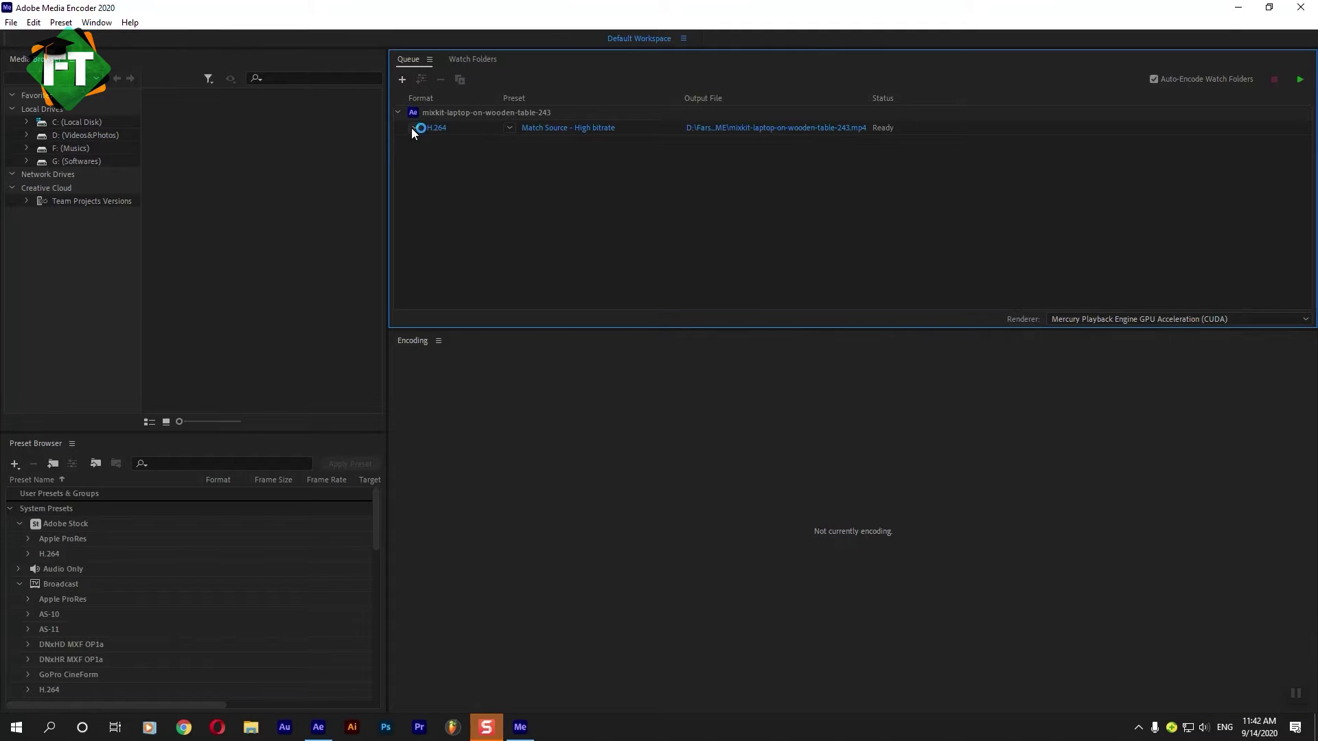
click(420, 129)
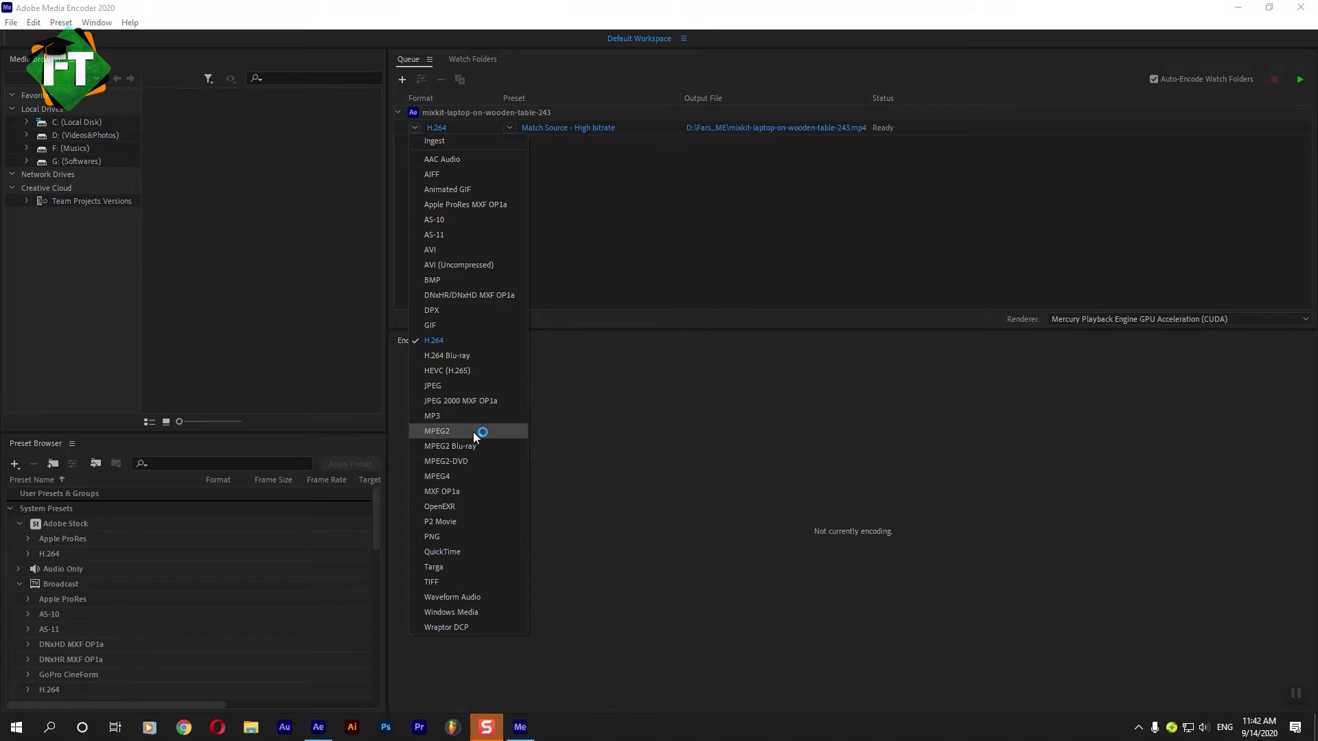
click(457, 552)
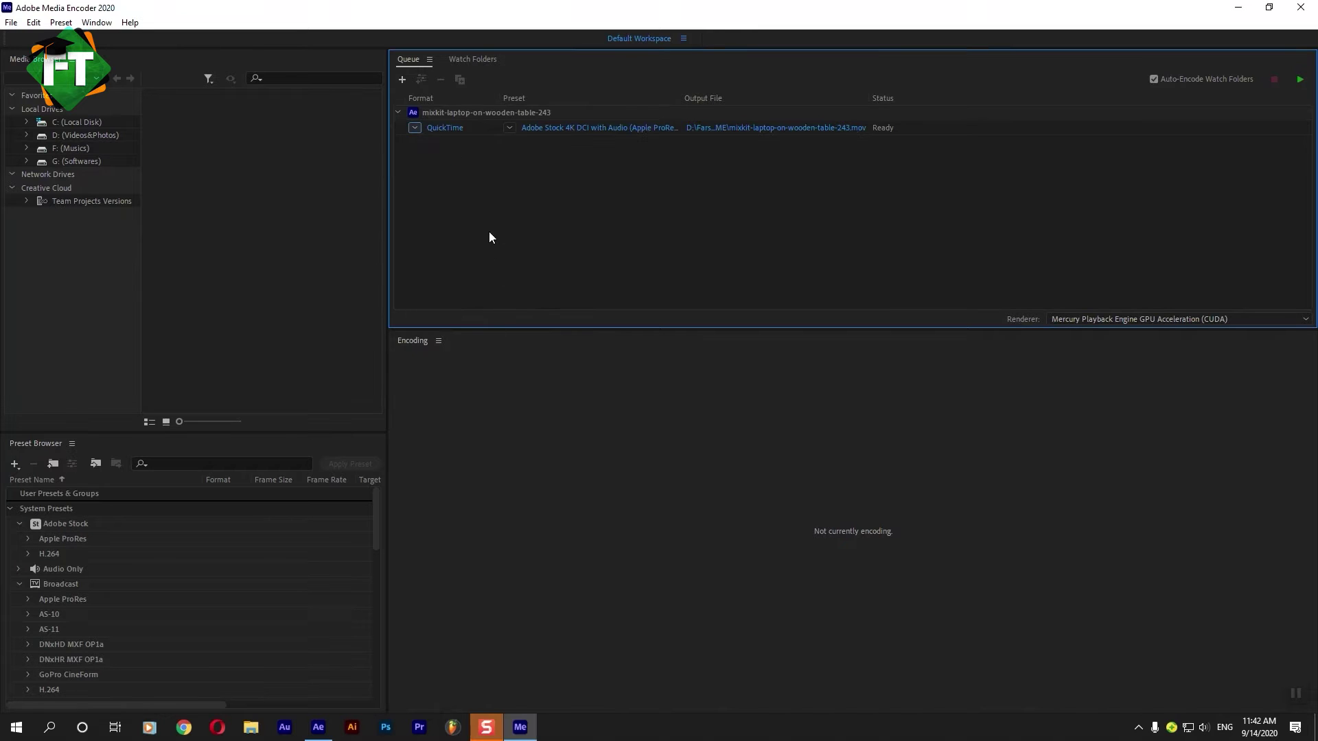
click(512, 130)
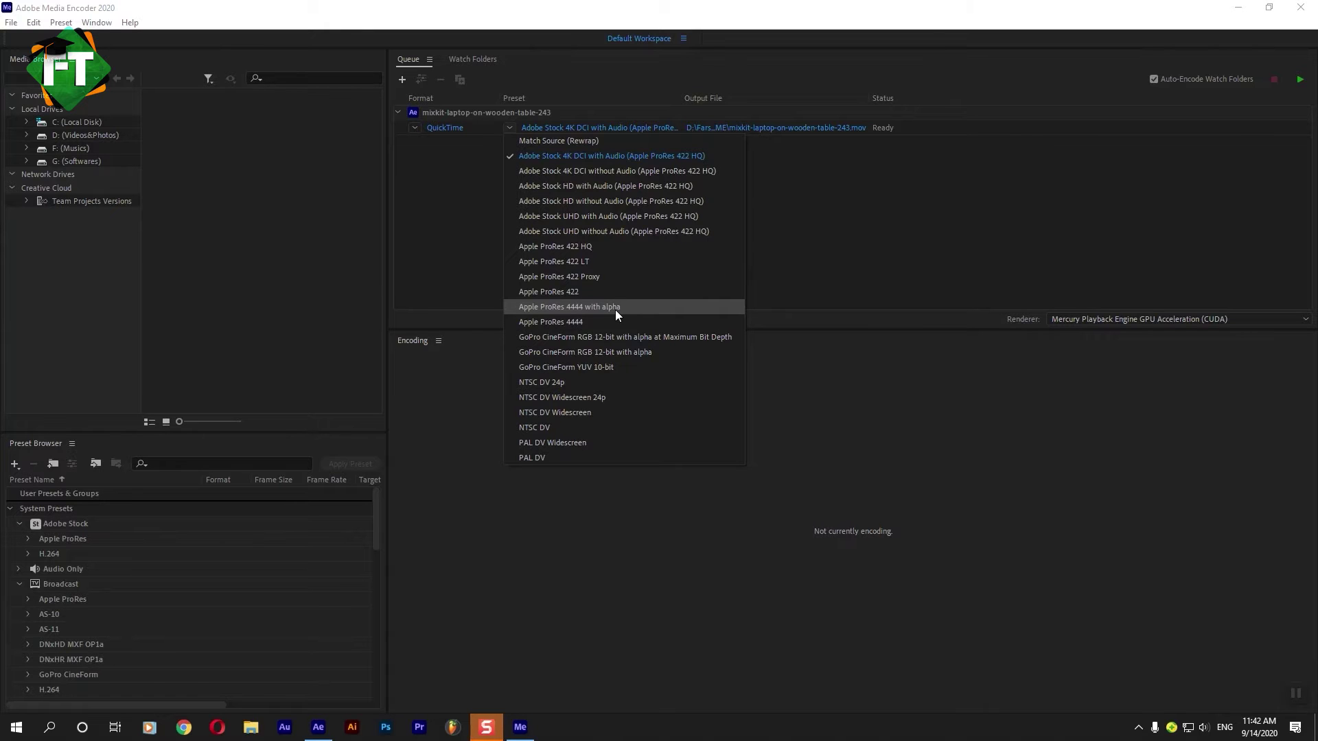
click(615, 311)
click(735, 129)
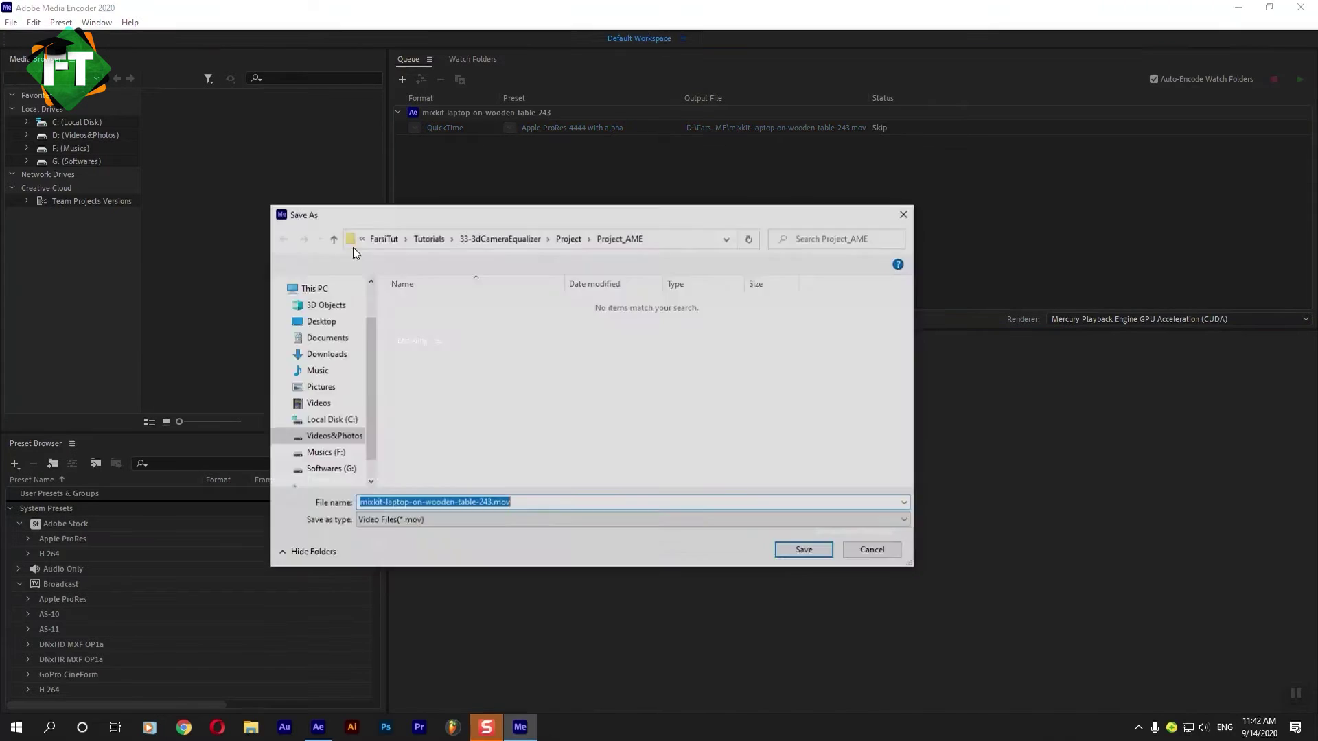
Save the output as 1.mov in Videos, start the queue, and view Videos in File Explorer
click(317, 441)
click(531, 503)
click(530, 503)
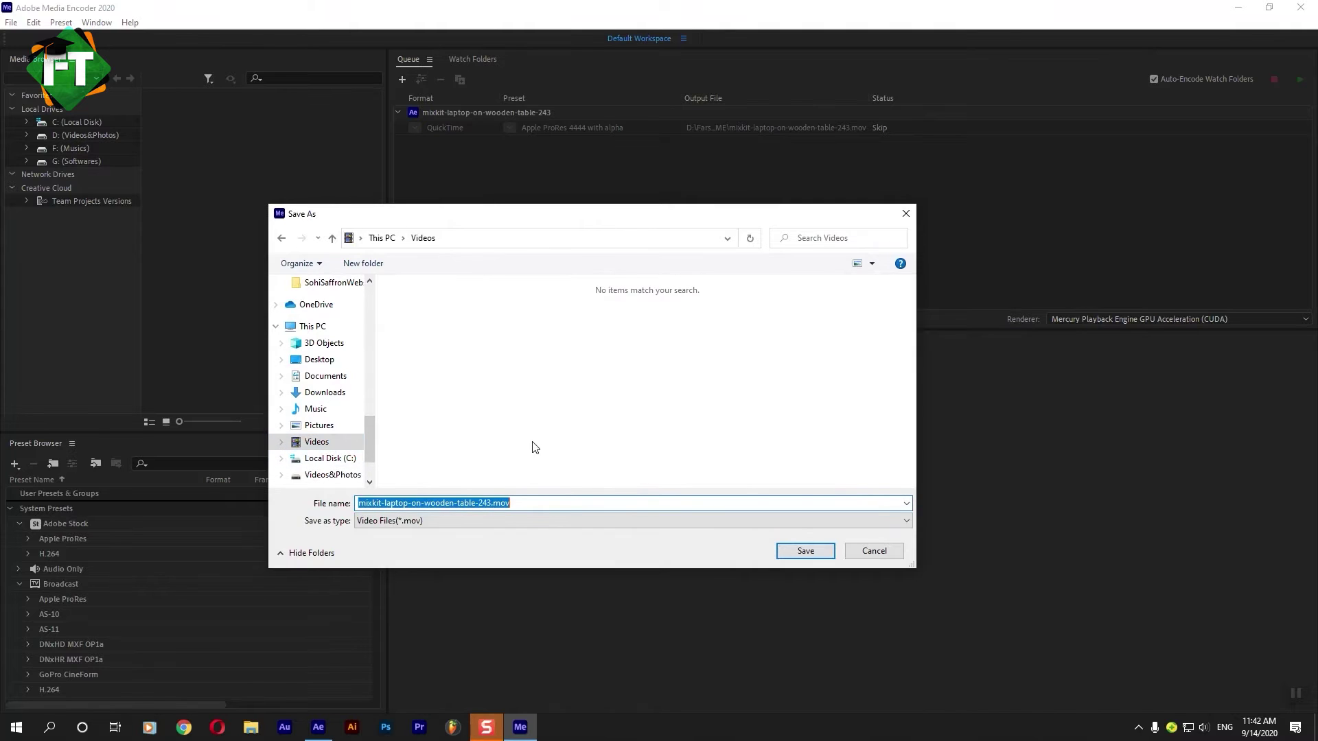
text(1)
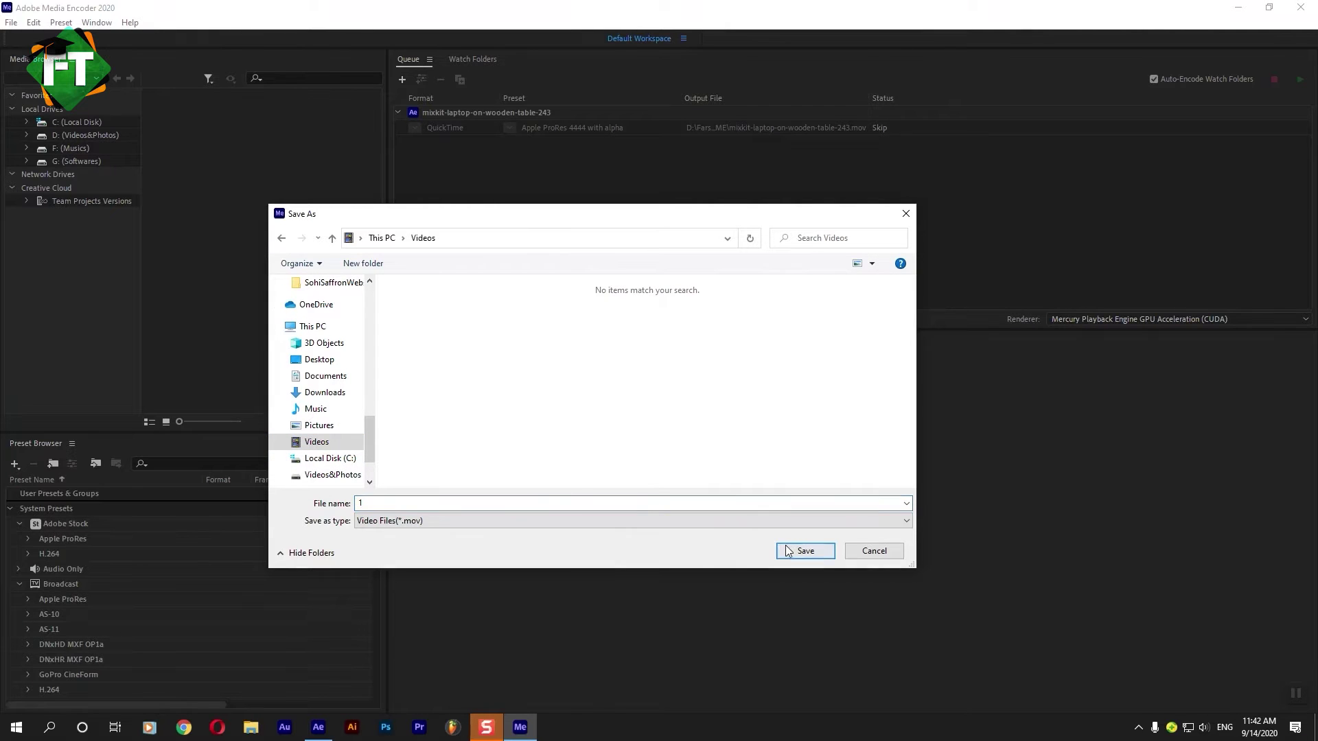
click(805, 551)
click(1300, 79)
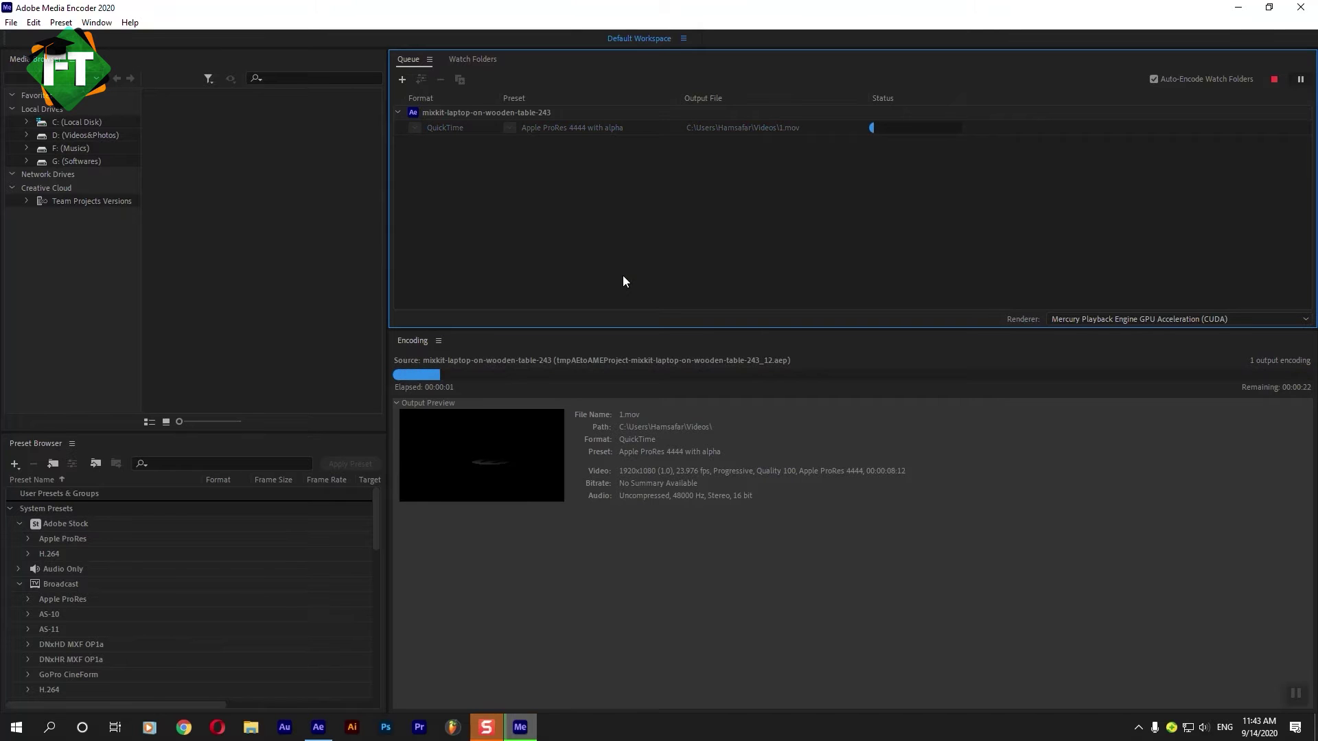
click(251, 727)
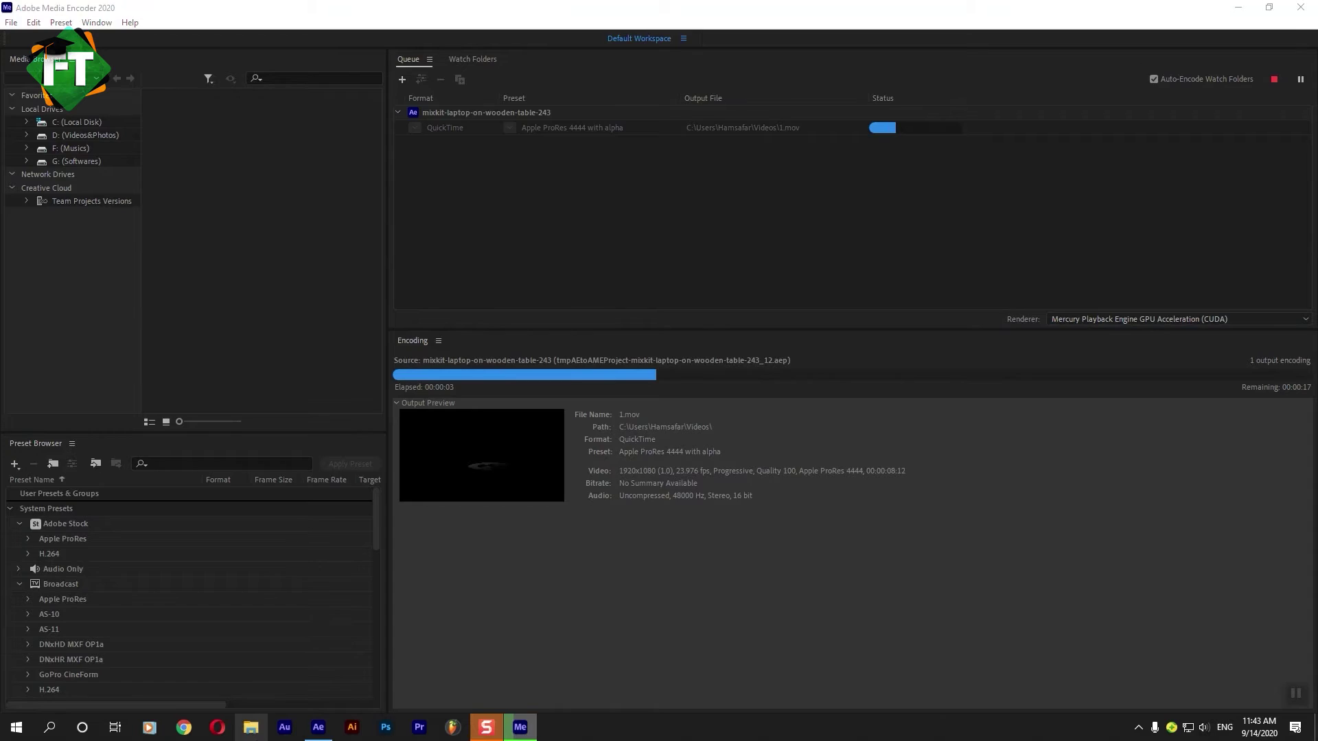
click(48, 639)
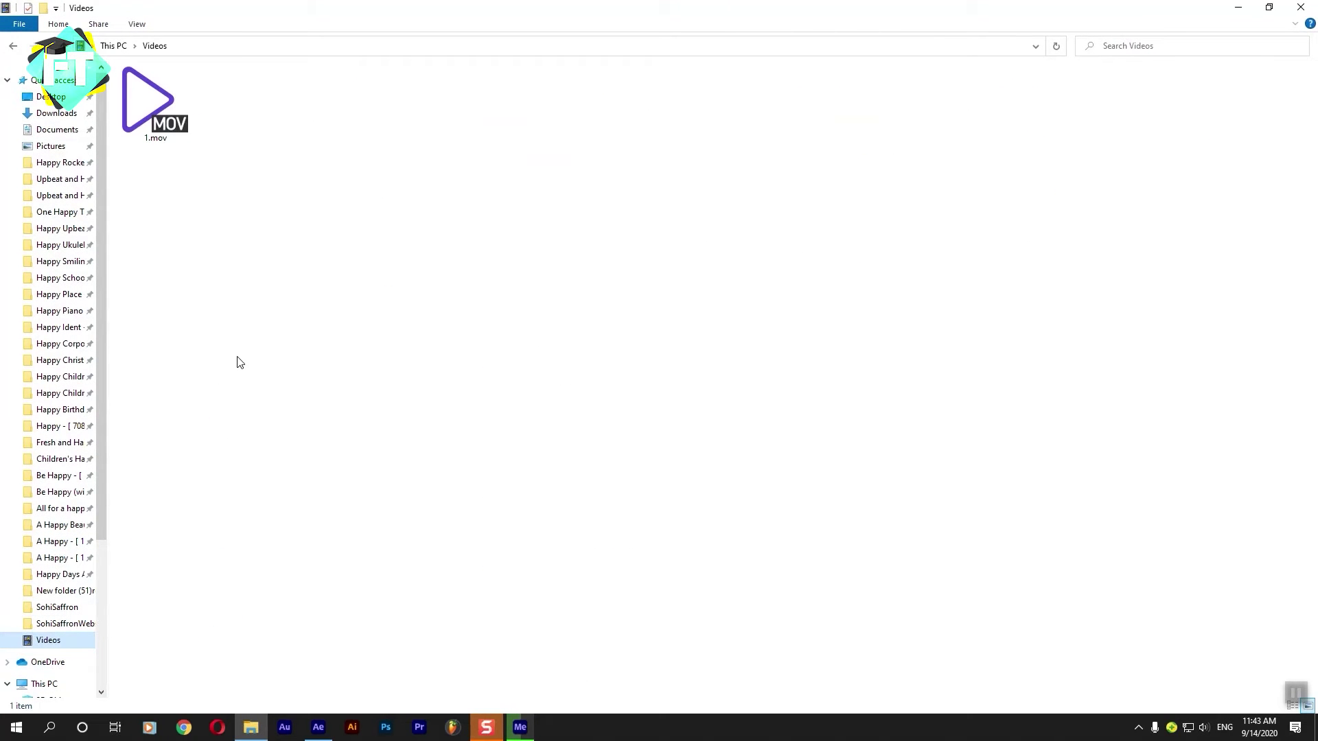
Refresh the Videos folder, confirm 1.mov is 22 MB, and return to After Effects
right_click(279, 381)
click(306, 435)
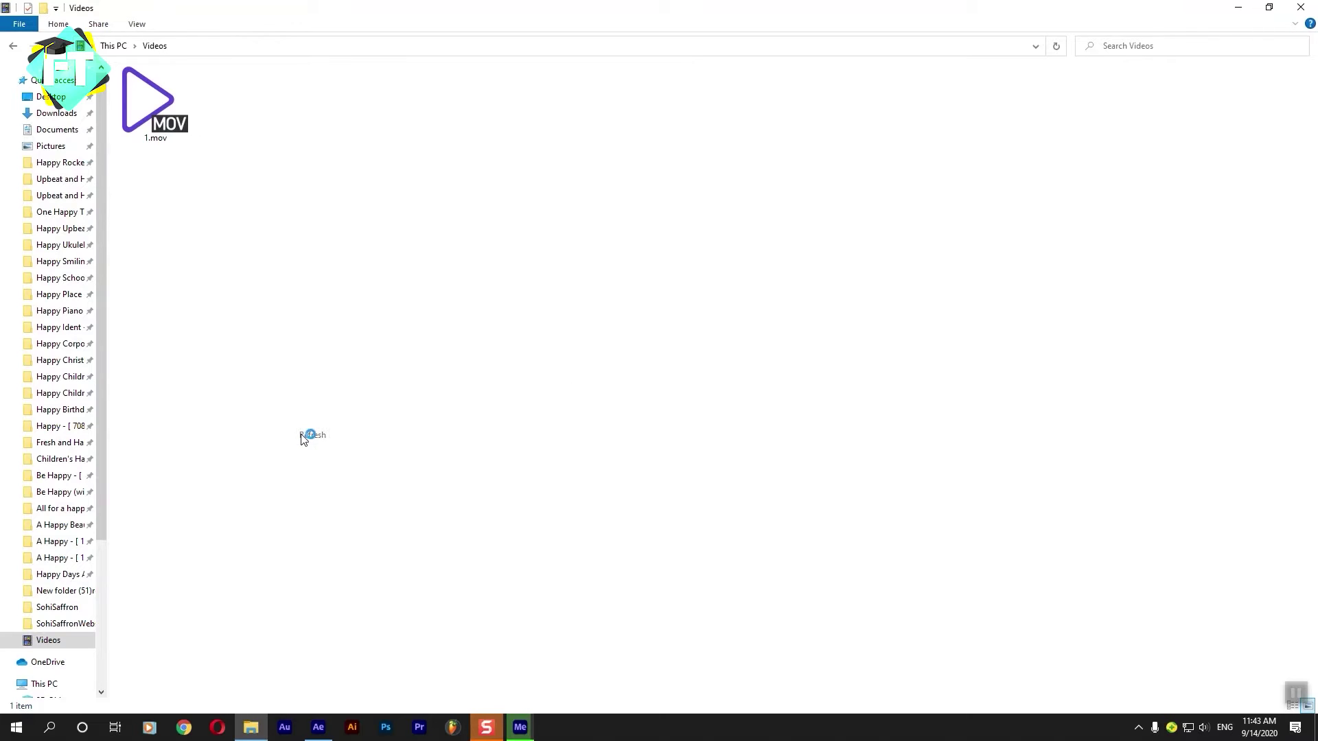
click(177, 129)
click(227, 297)
click(158, 135)
click(318, 727)
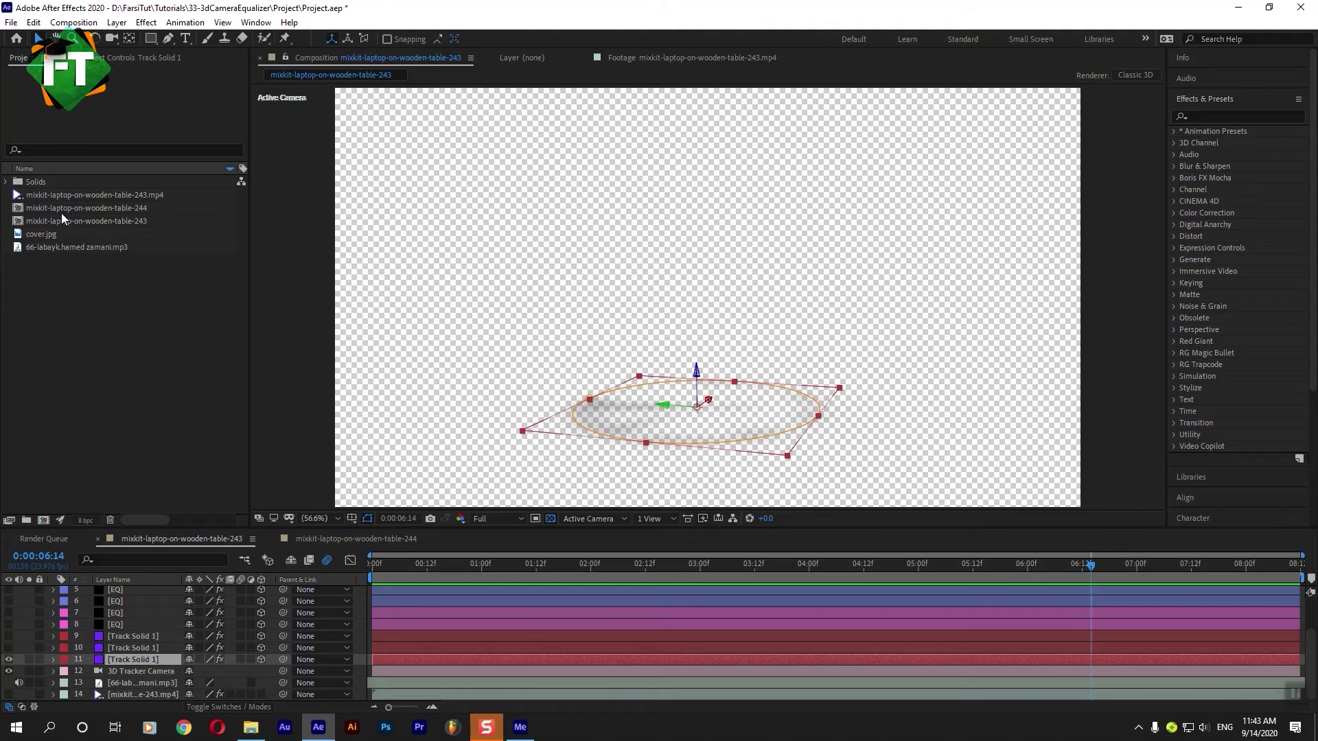
Import 1.mov into the project, preview its frames in the Footage viewer, then scrub the laptop comp
double_click(51, 282)
key(Return)
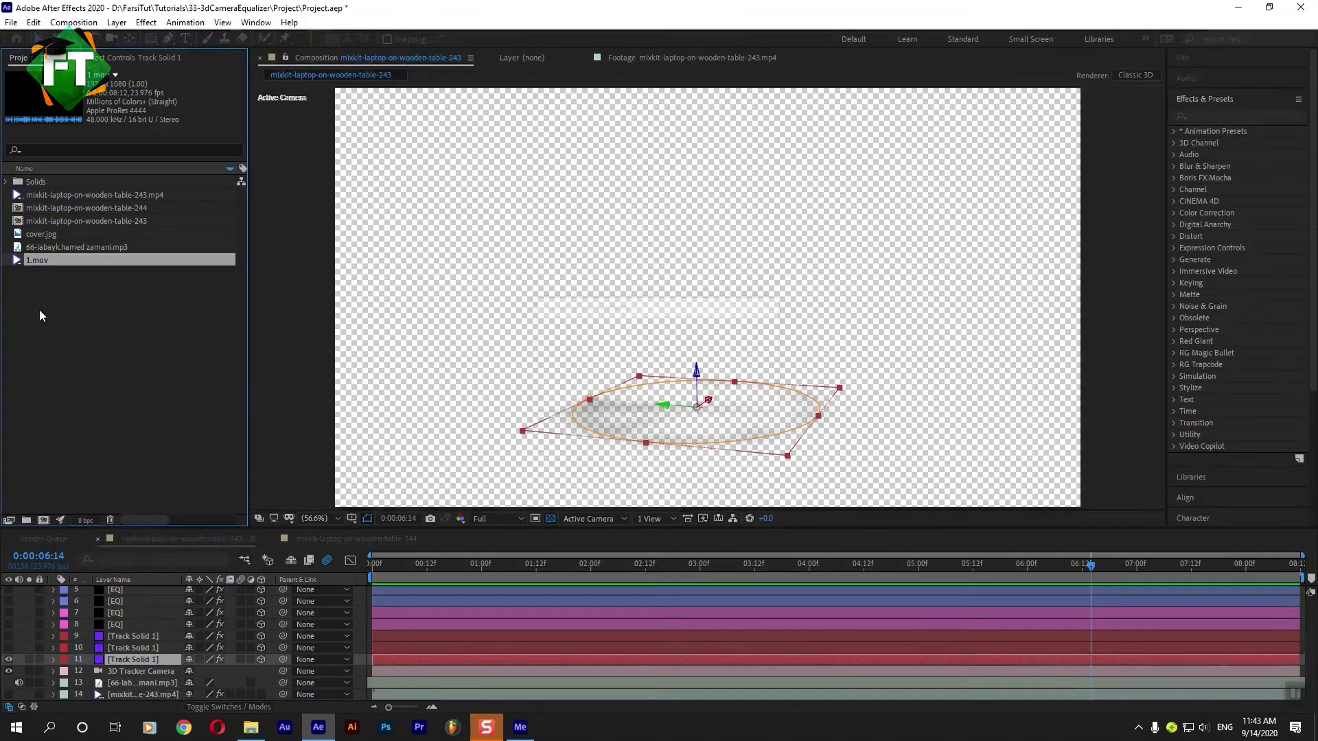
double_click(51, 259)
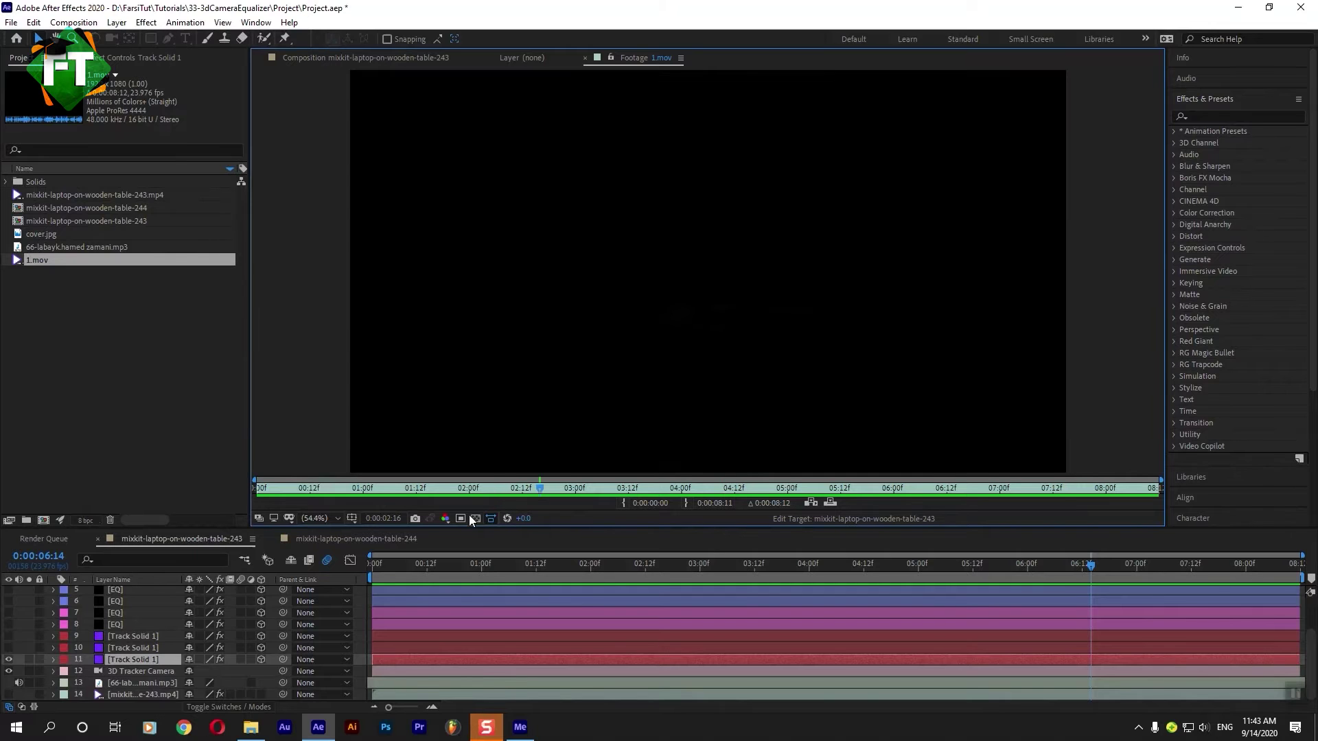
drag(566, 486, 657, 470)
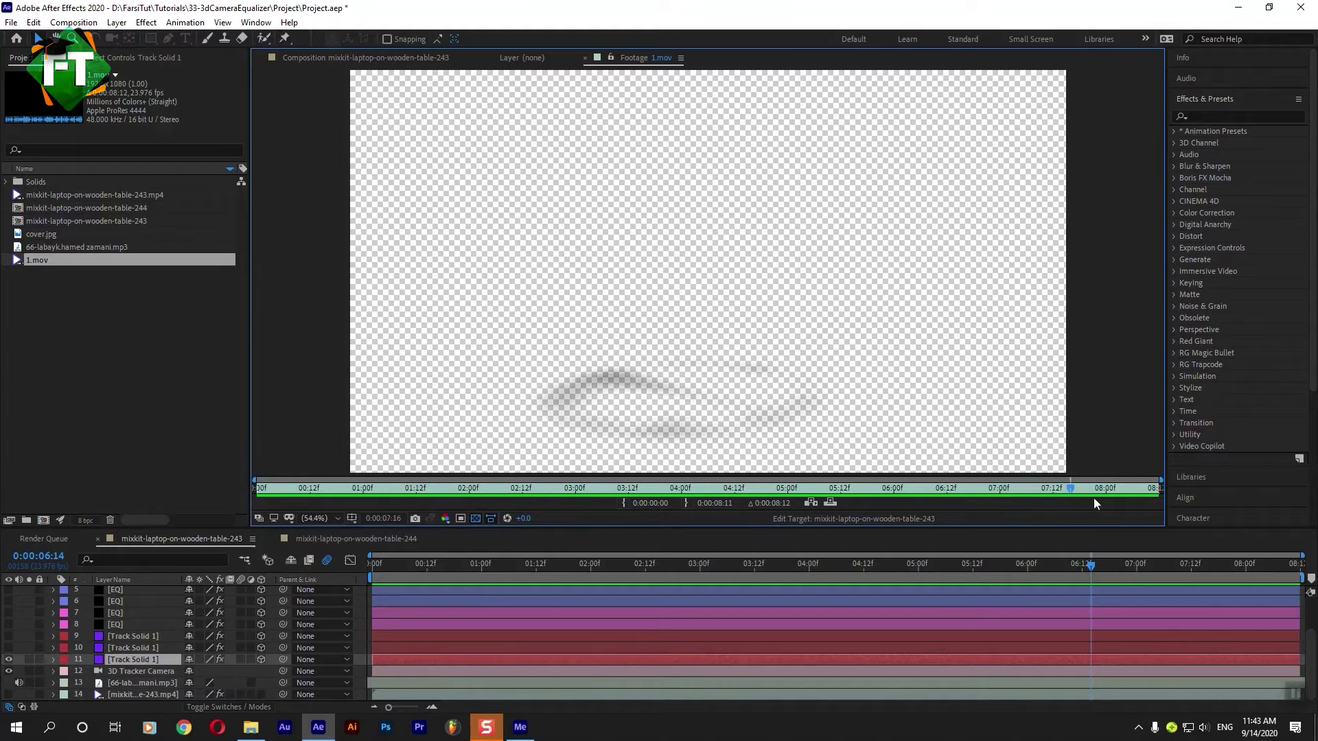
click(54, 292)
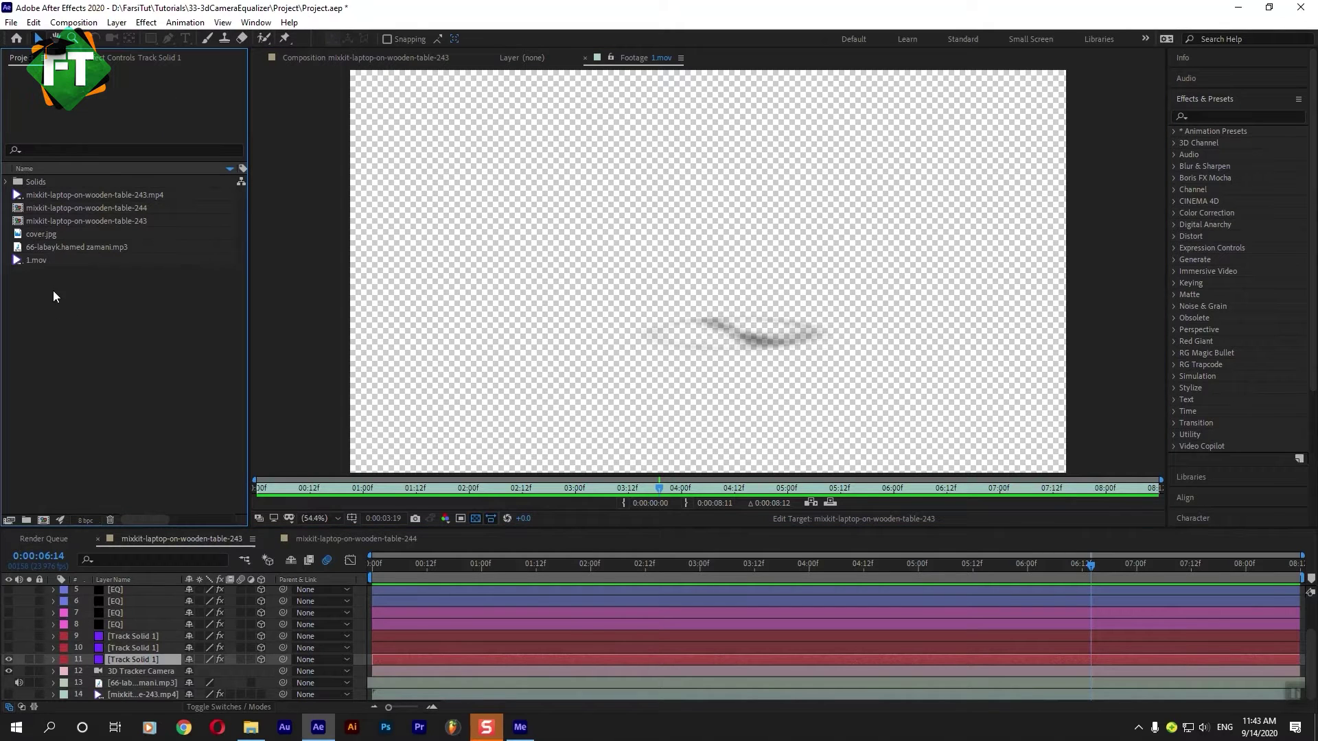
drag(425, 563, 905, 573)
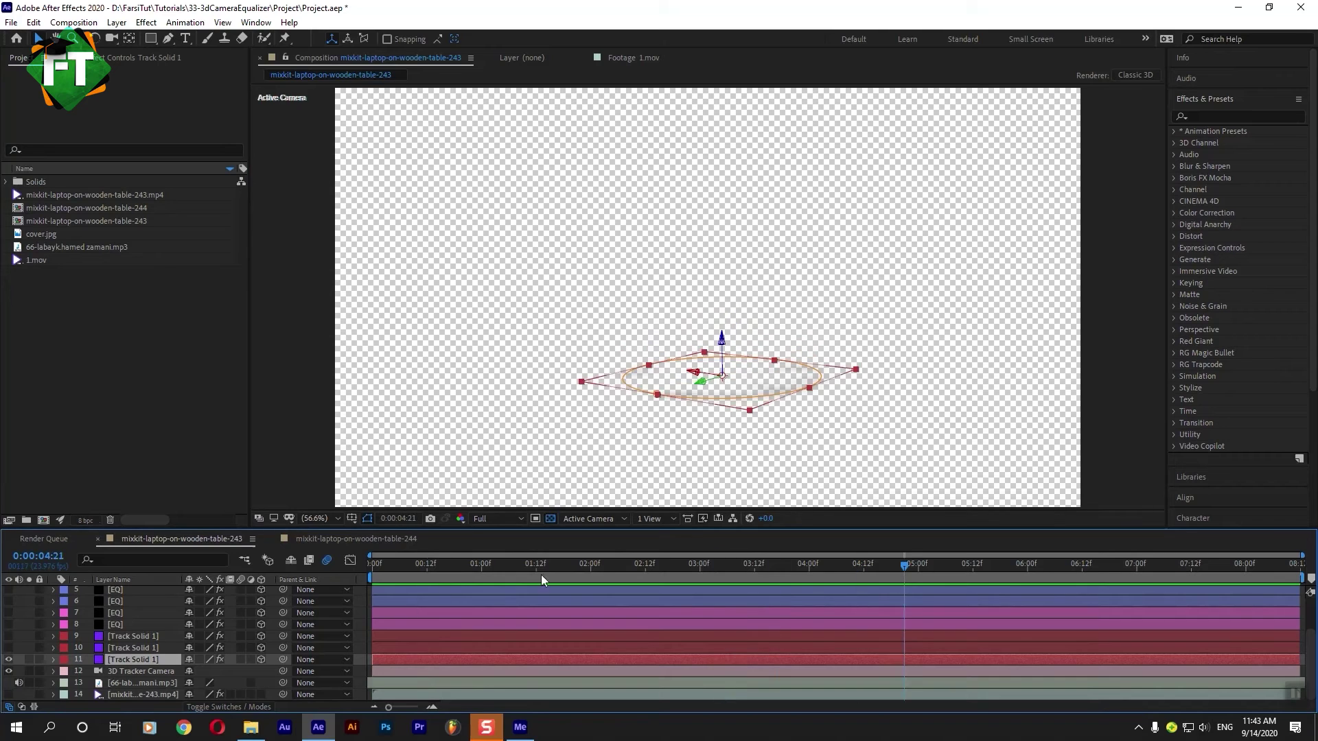
Hide layer 11 Track Solid 1 and show layer 10's cyan EQ ring, checking its circular mask
ctrl+click(85, 662)
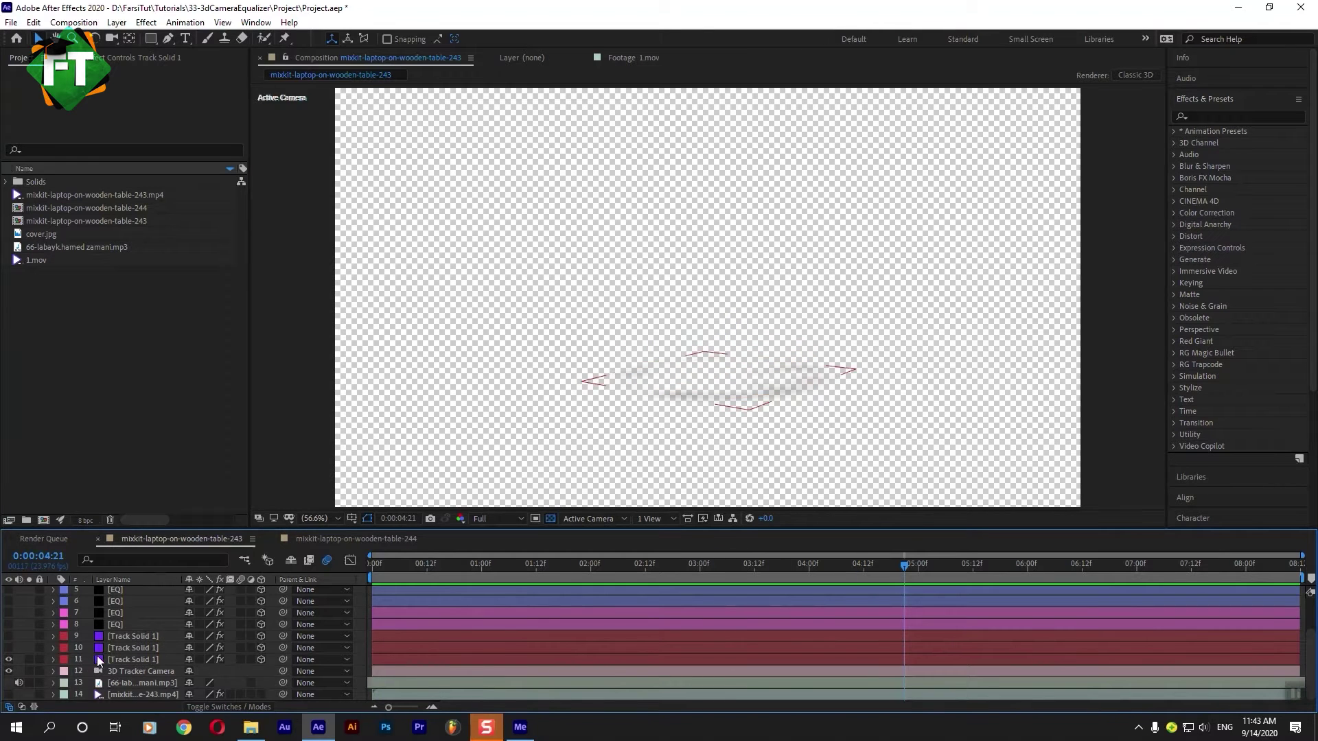
click(99, 661)
click(9, 660)
click(8, 648)
double_click(108, 648)
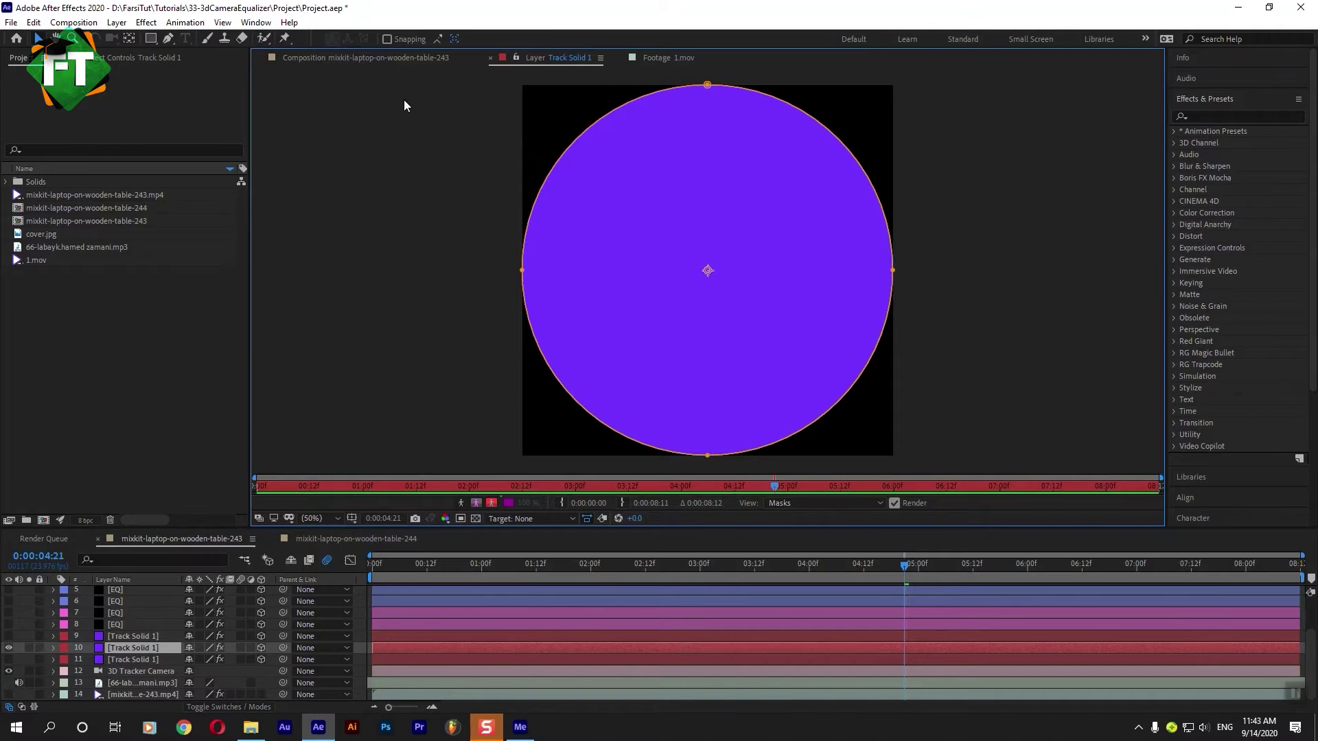
click(364, 57)
Switch the viewer to a black background and set the time to 0:00:07:04
click(872, 564)
click(1222, 564)
click(551, 519)
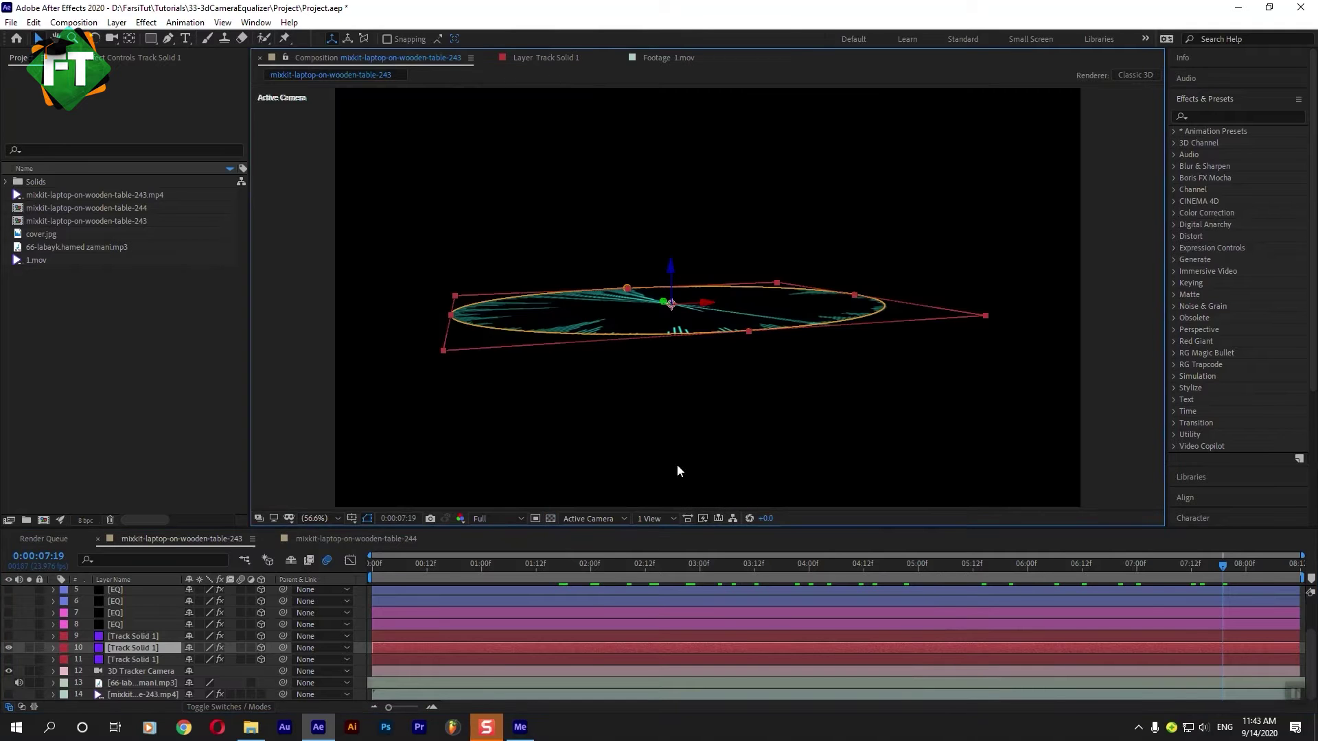
click(1155, 564)
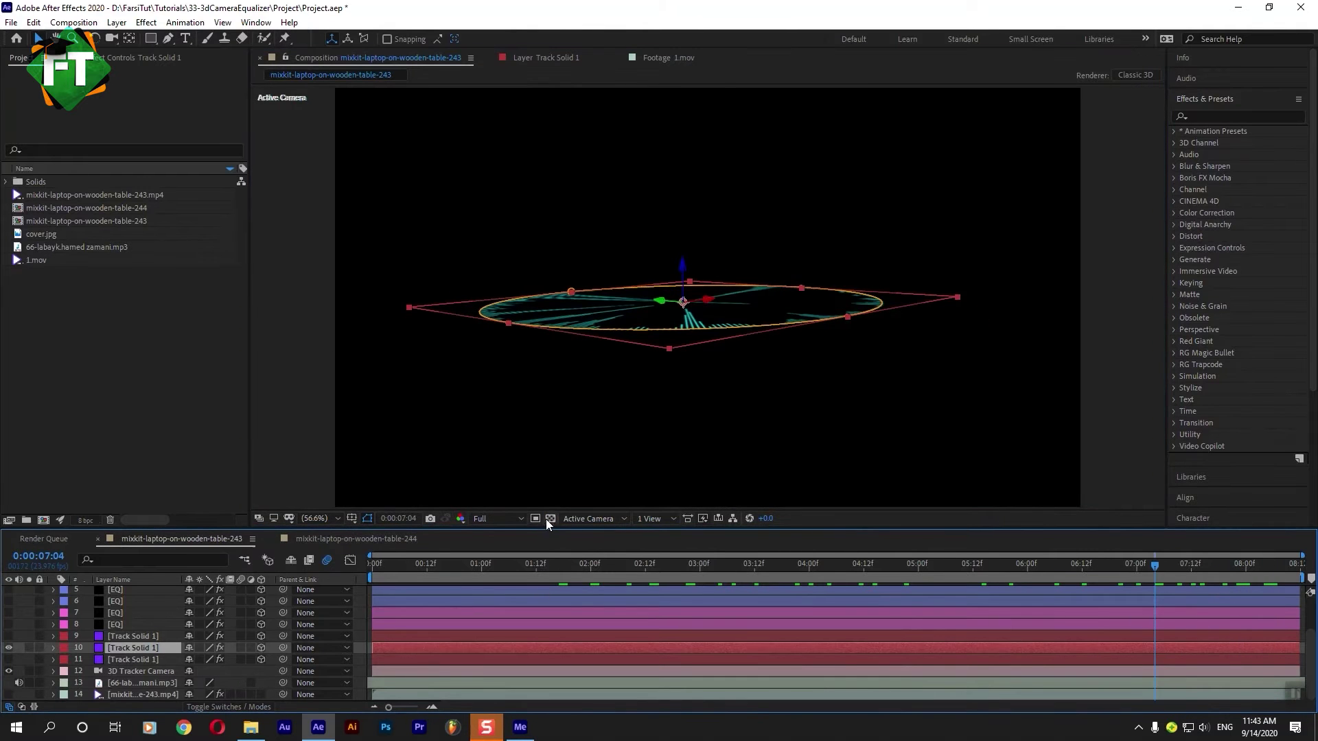
click(73, 22)
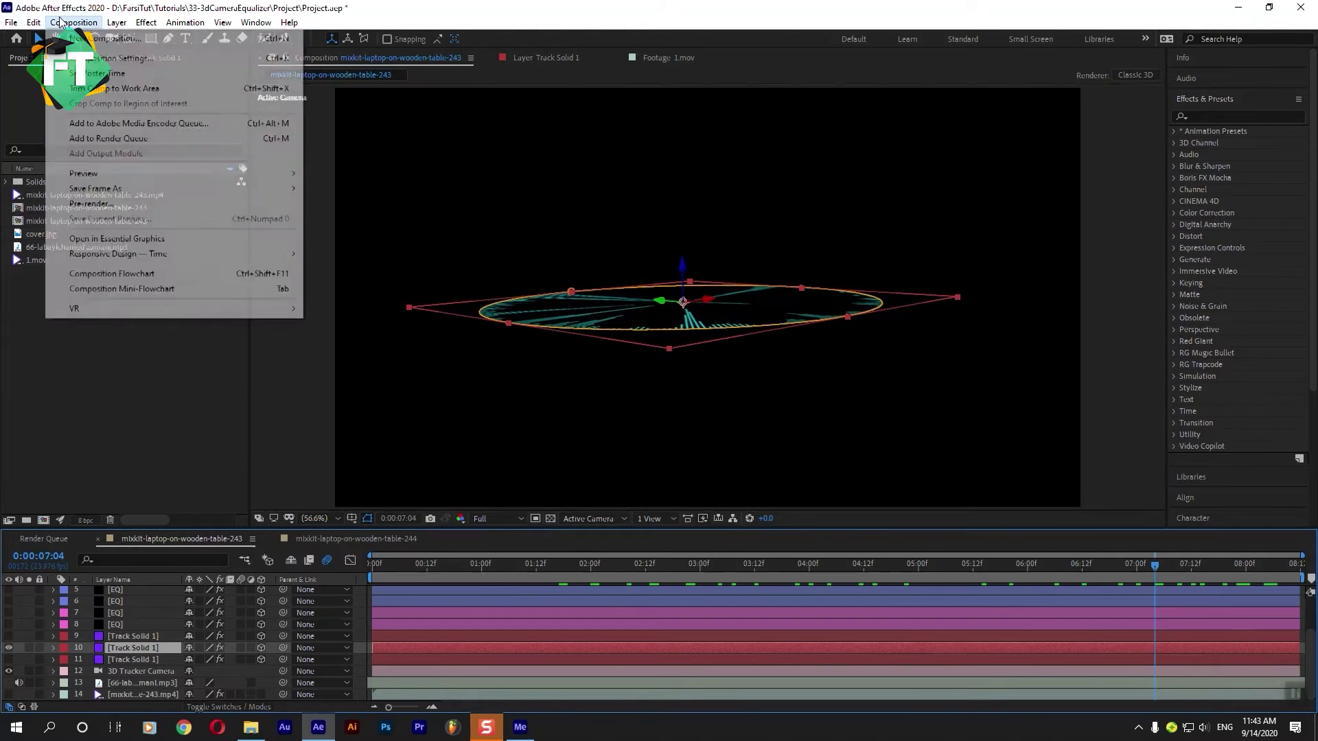
Queue the composition in Media Encoder as 2.mov in Videos and start rendering
click(107, 123)
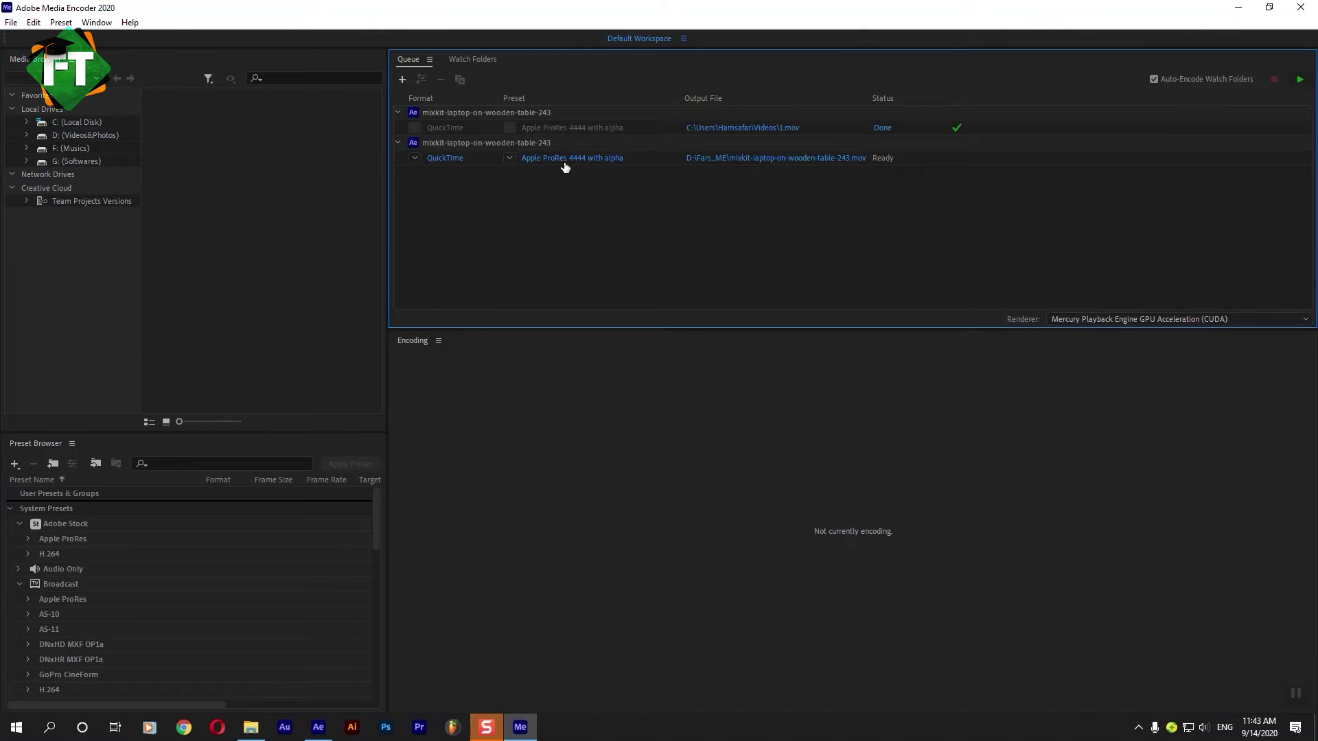
click(790, 160)
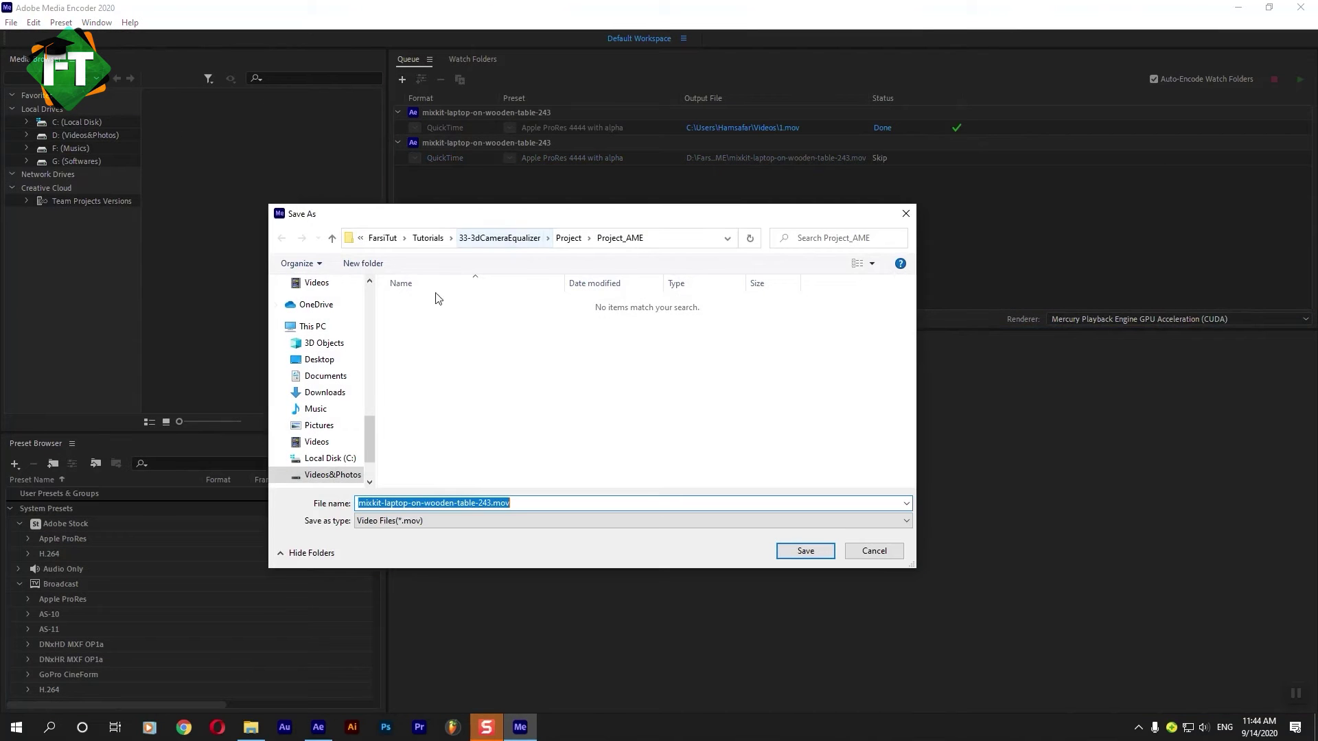
click(312, 441)
text(2)
key(Return)
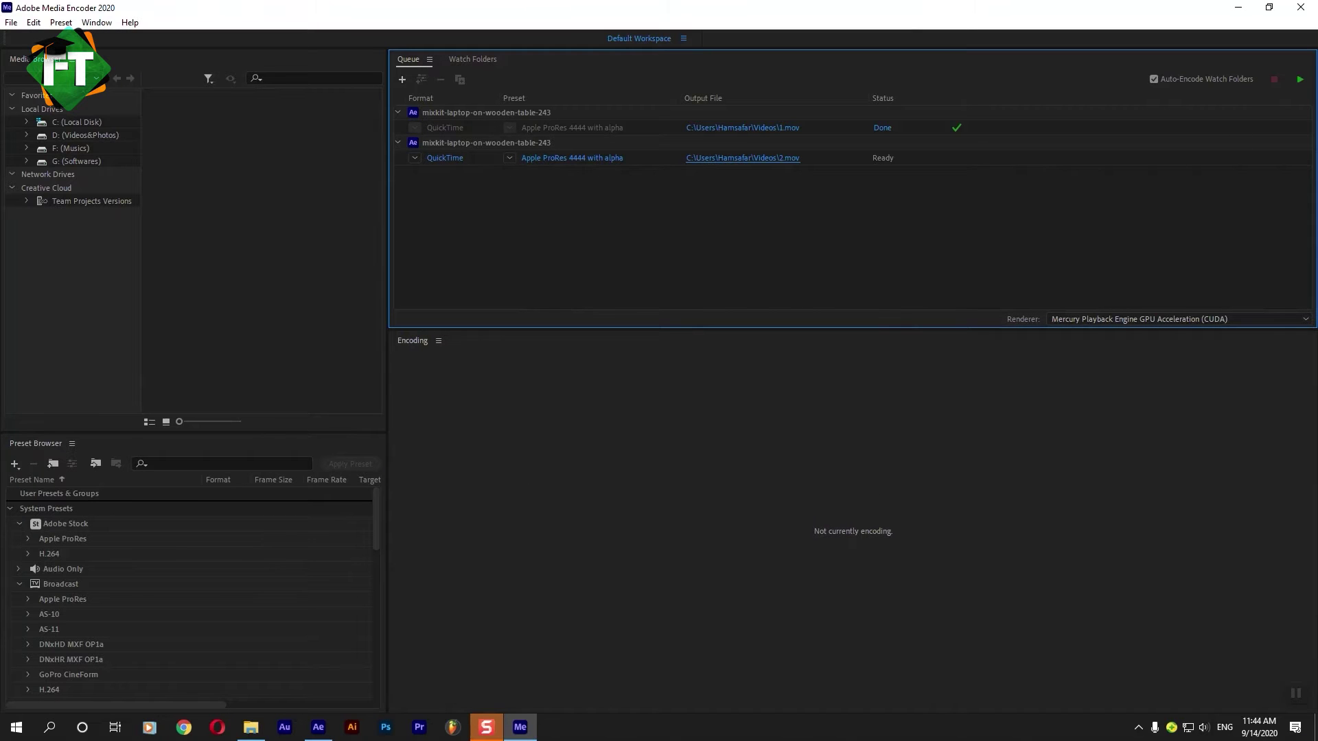
click(1300, 80)
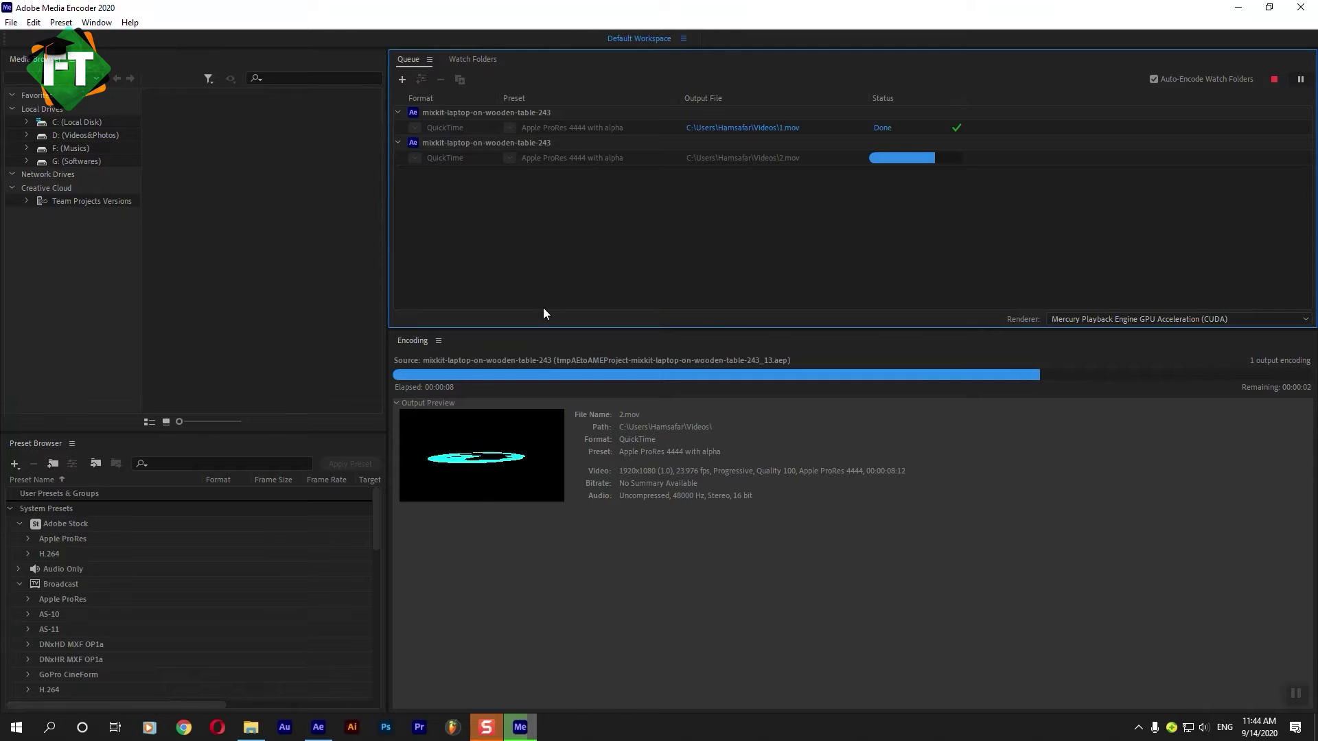
Back in After Effects, hide layer 10 Track Solid 1 and show layer 9's EQ ring
click(318, 727)
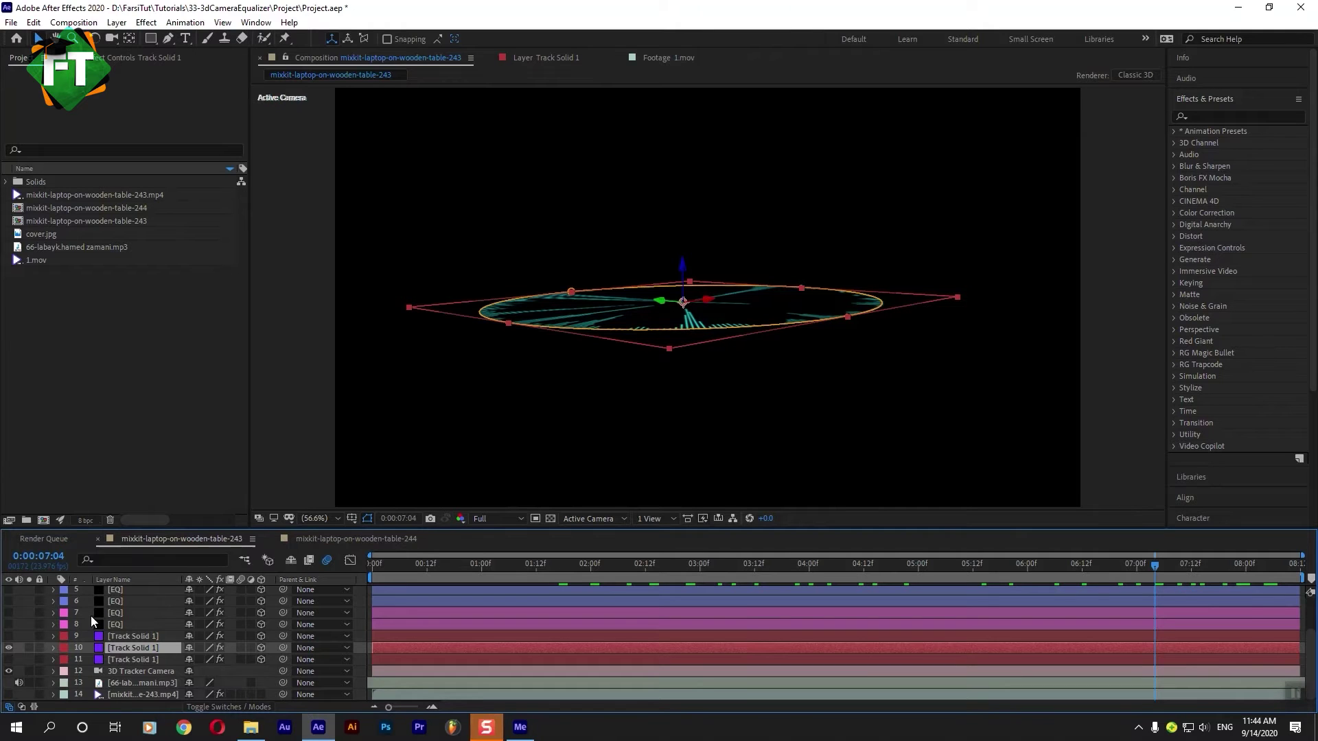
scroll(81, 624, up, 2)
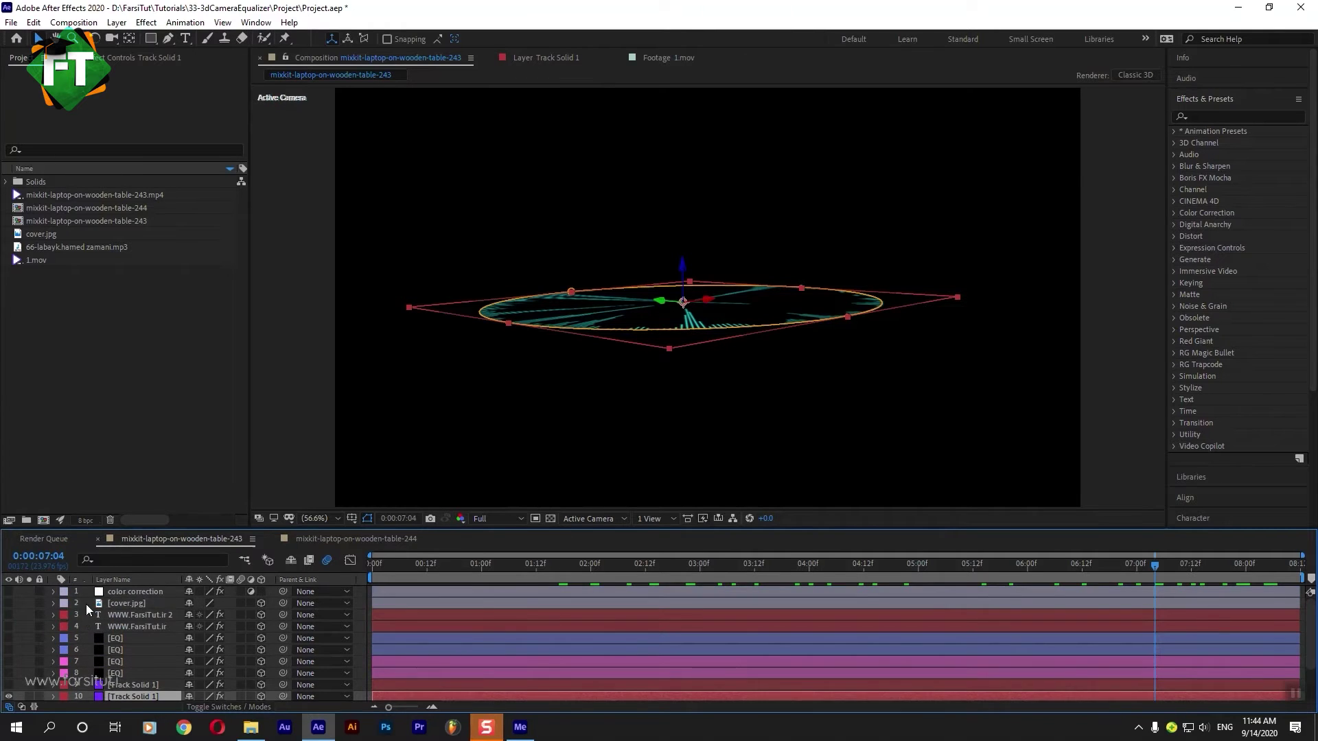
scroll(85, 607, down, 2)
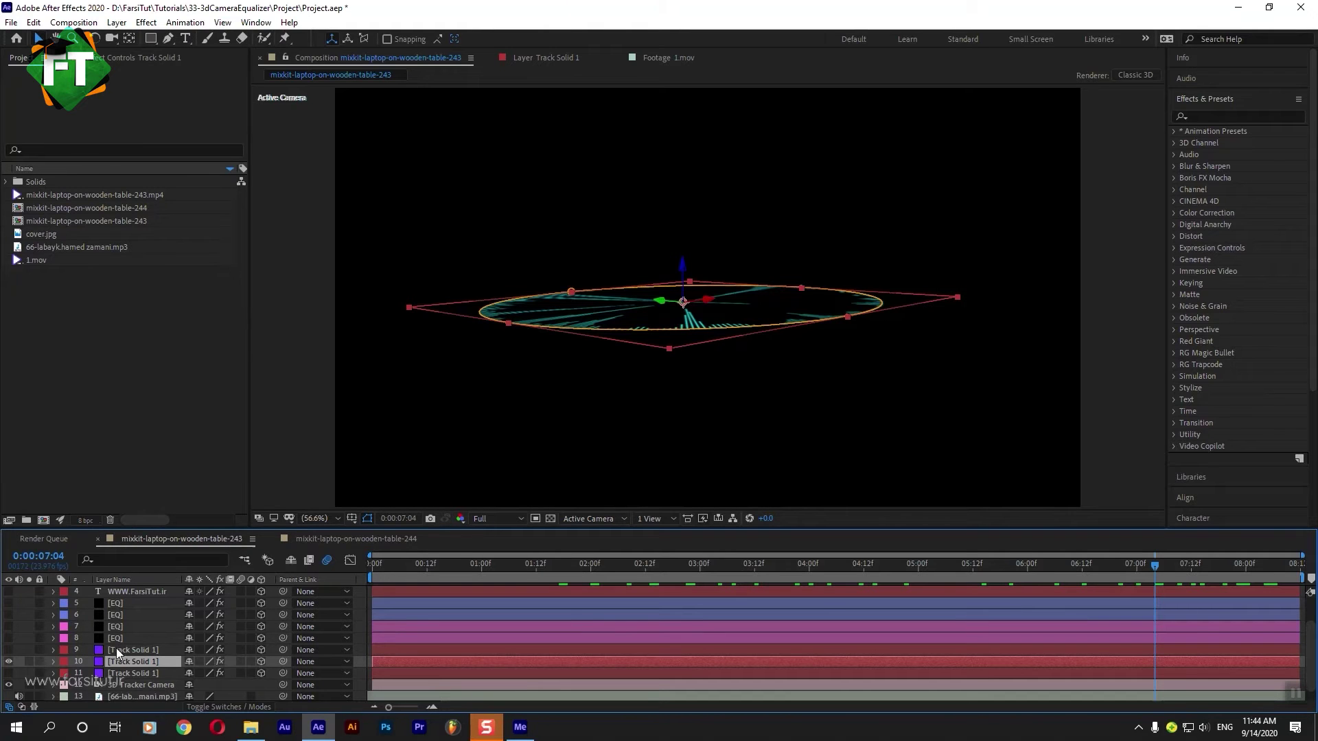
click(8, 661)
click(8, 650)
Queue the composition to Media Encoder as 3.mov in Videos and start rendering
click(74, 22)
click(104, 124)
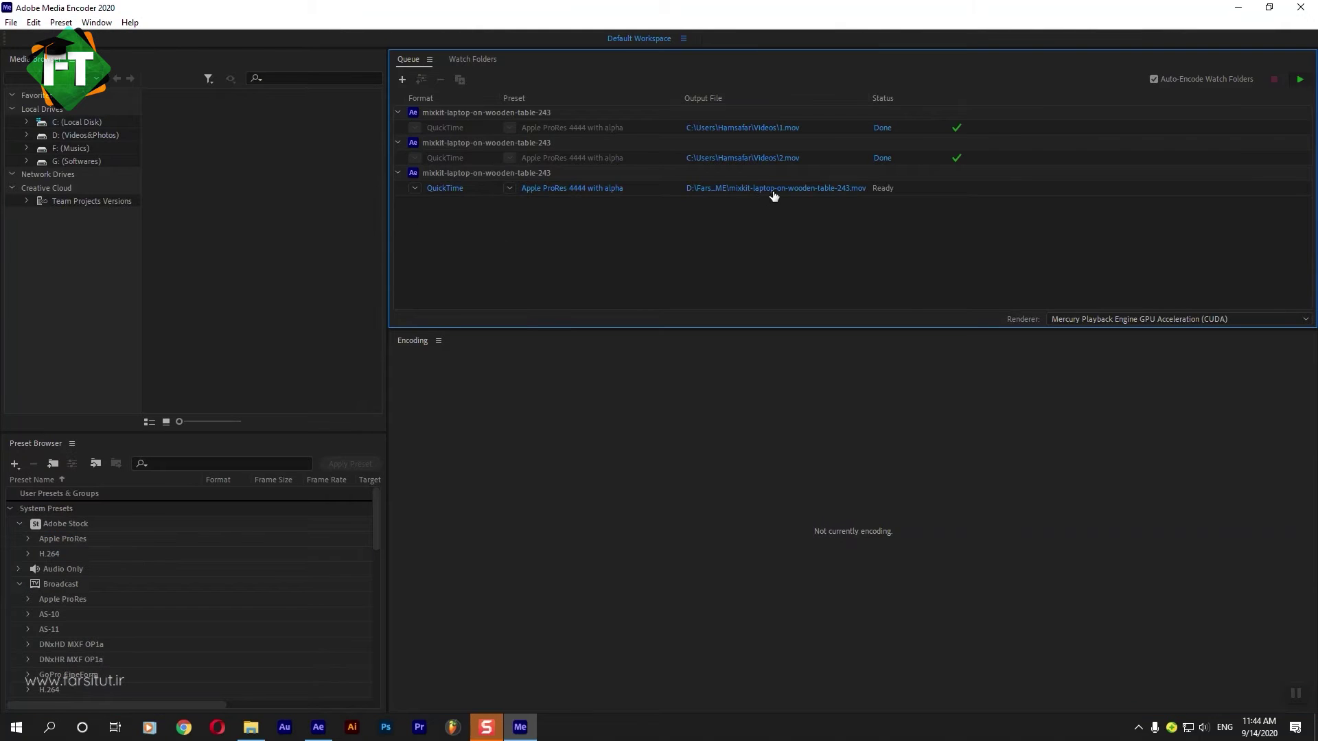
click(773, 192)
text(3)
click(317, 442)
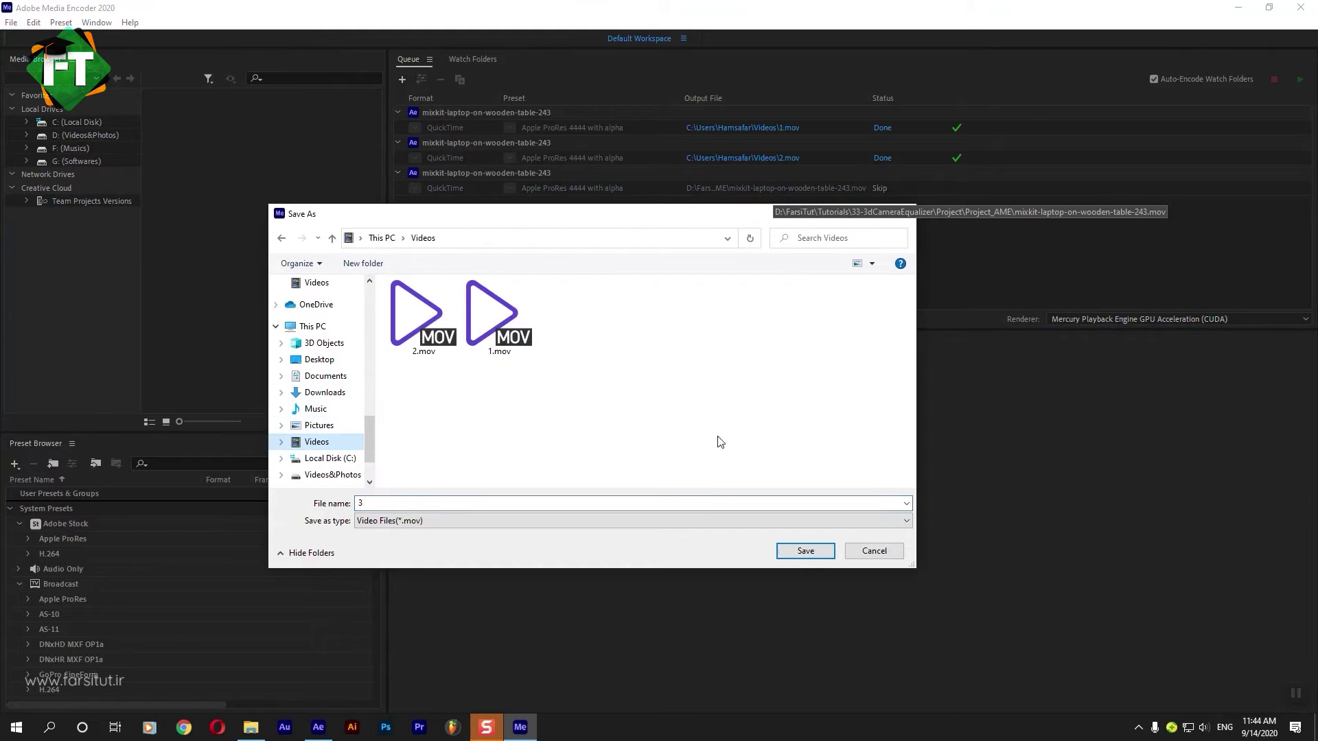
click(803, 556)
click(1299, 79)
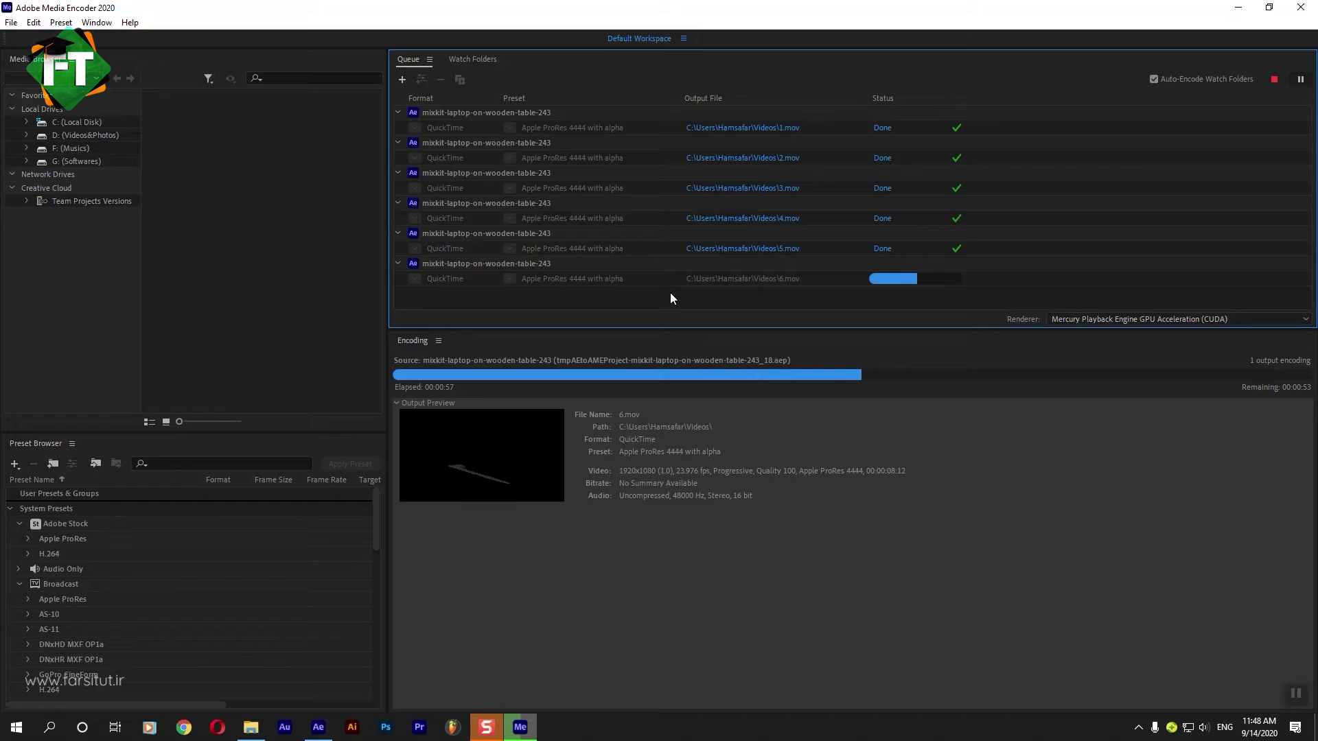
click(318, 727)
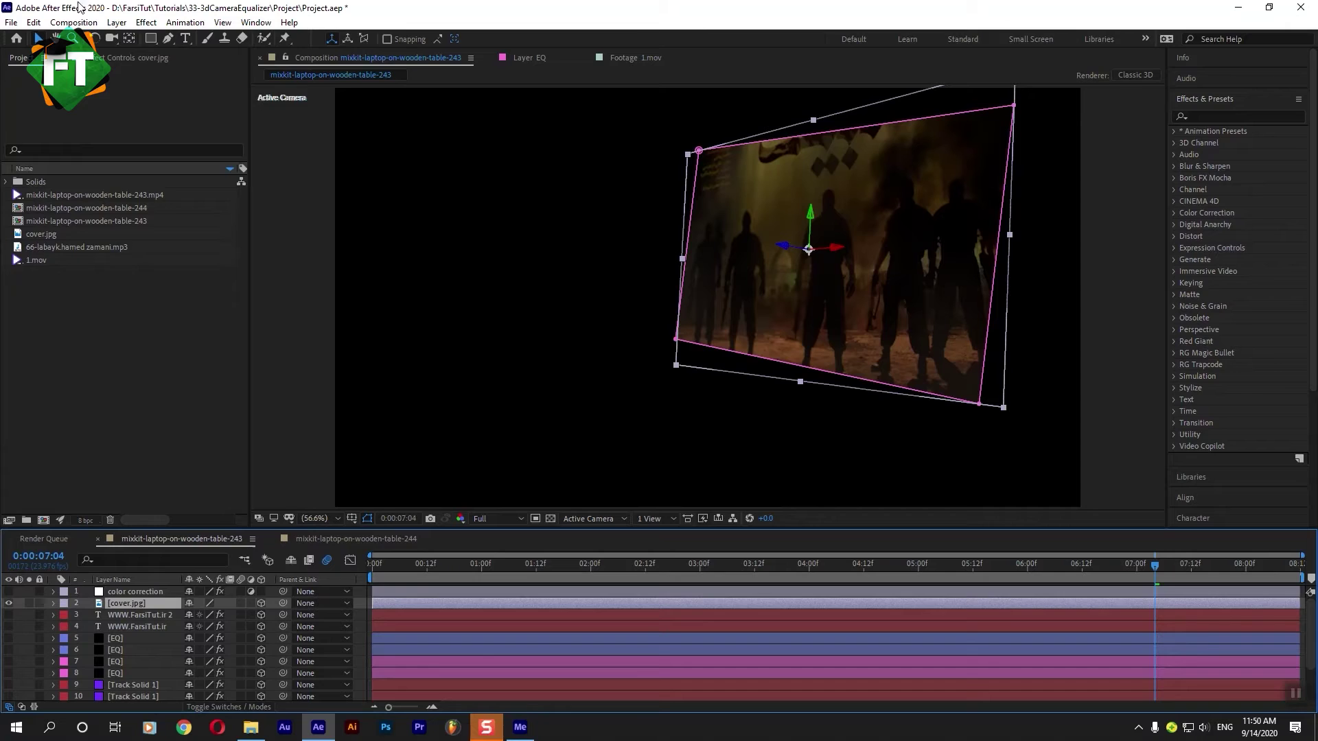
Queue the game-footage pass as 10.mov in Videos, render it, and return to After Effects
click(104, 130)
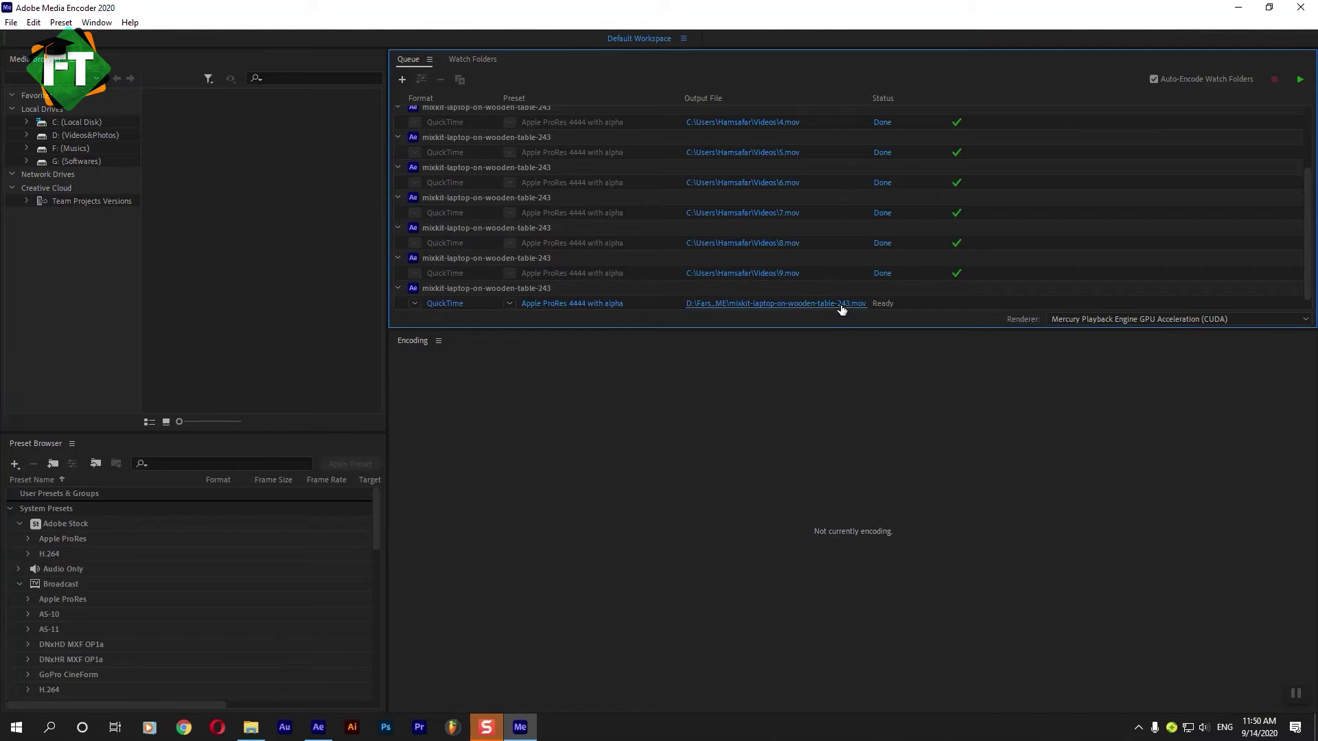
click(842, 311)
click(322, 442)
text(10)
click(805, 550)
click(1293, 79)
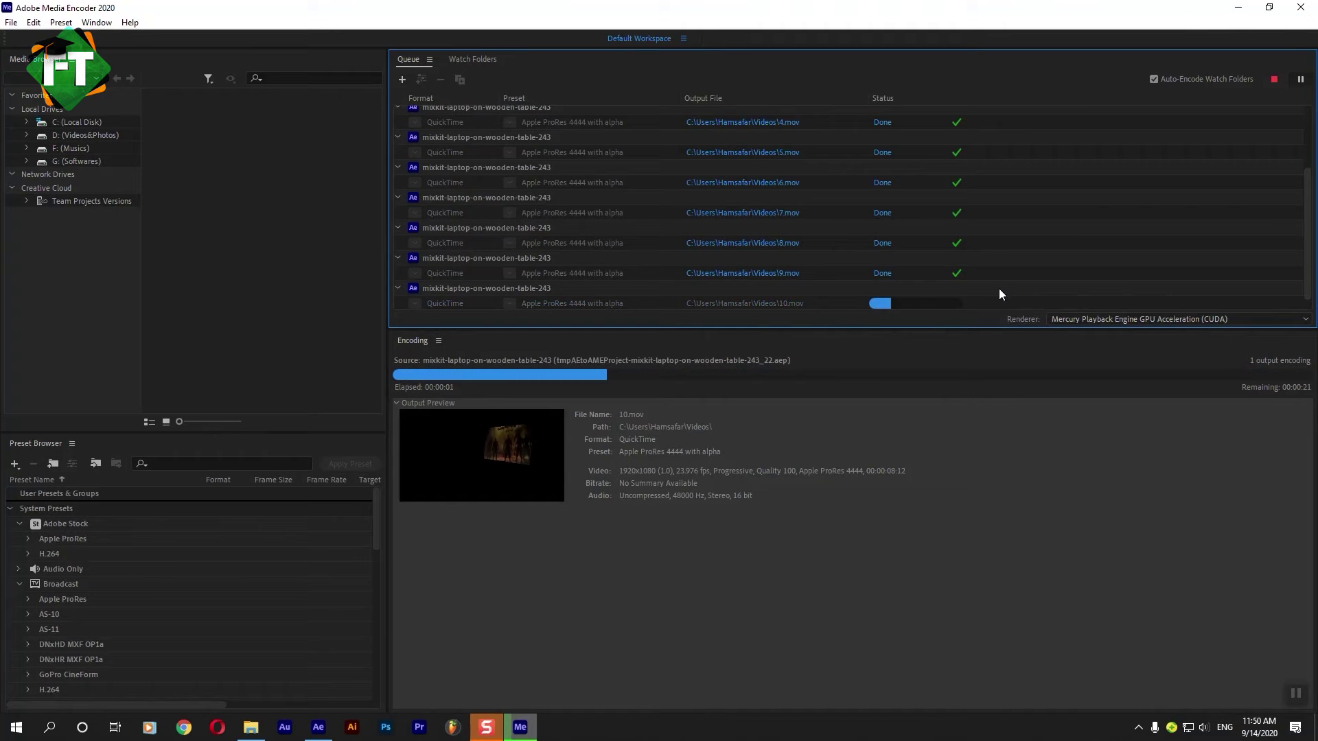
scroll(999, 289, down, 1)
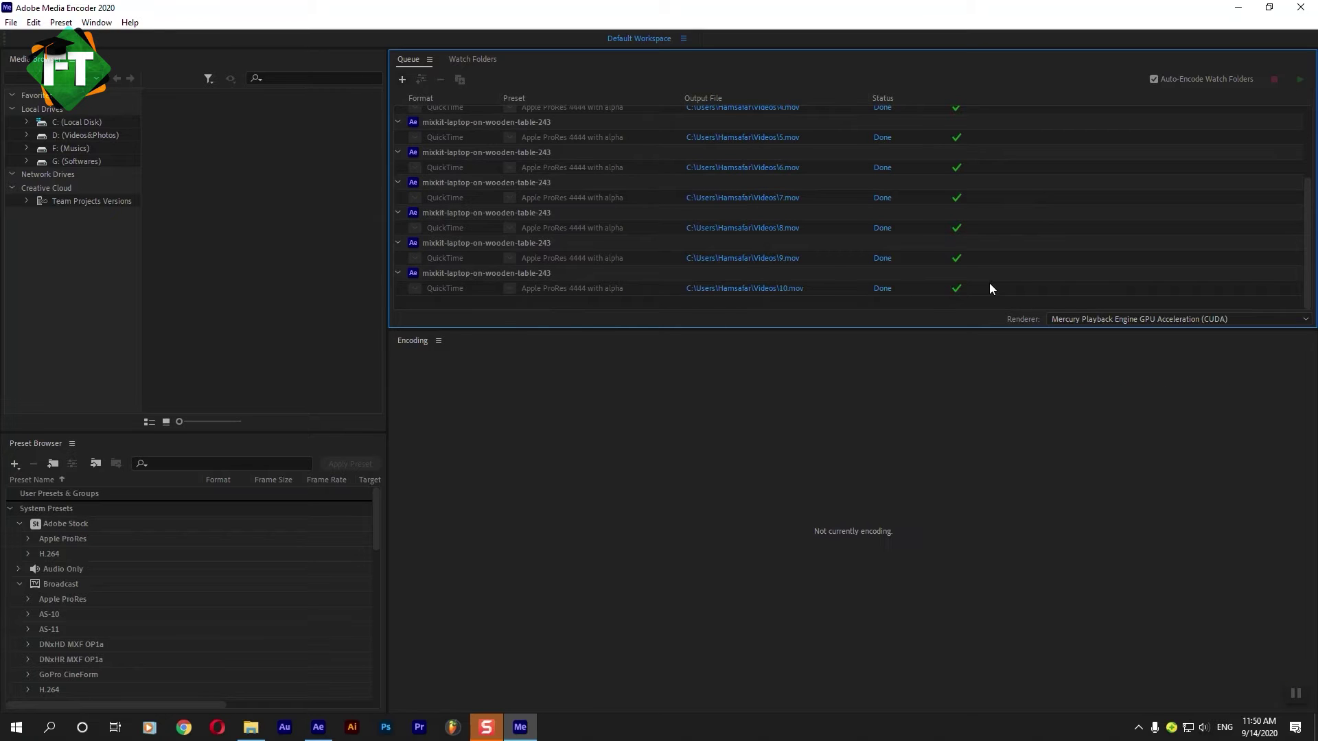
click(333, 722)
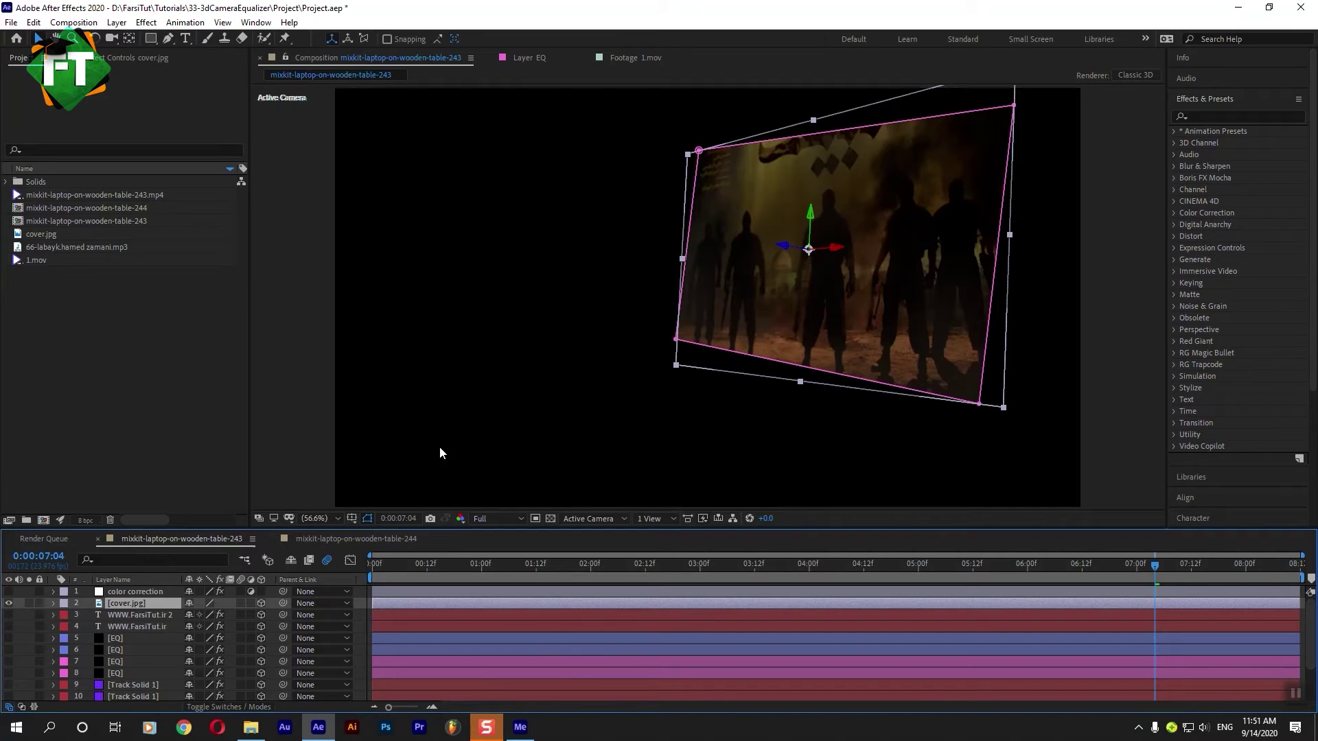
Hide the cover image, show layers 3 and below plus the color-correction grade, at 0:00:05:12
click(9, 603)
click(9, 592)
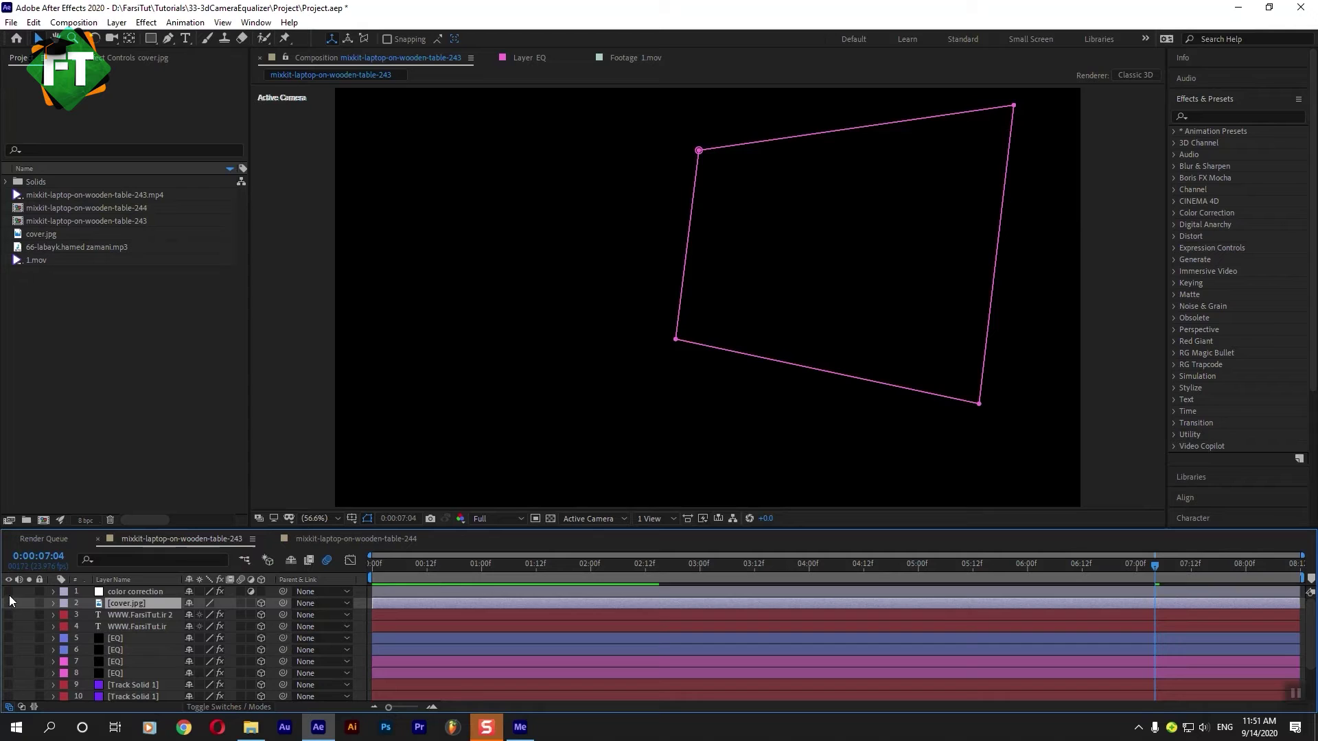
click(137, 592)
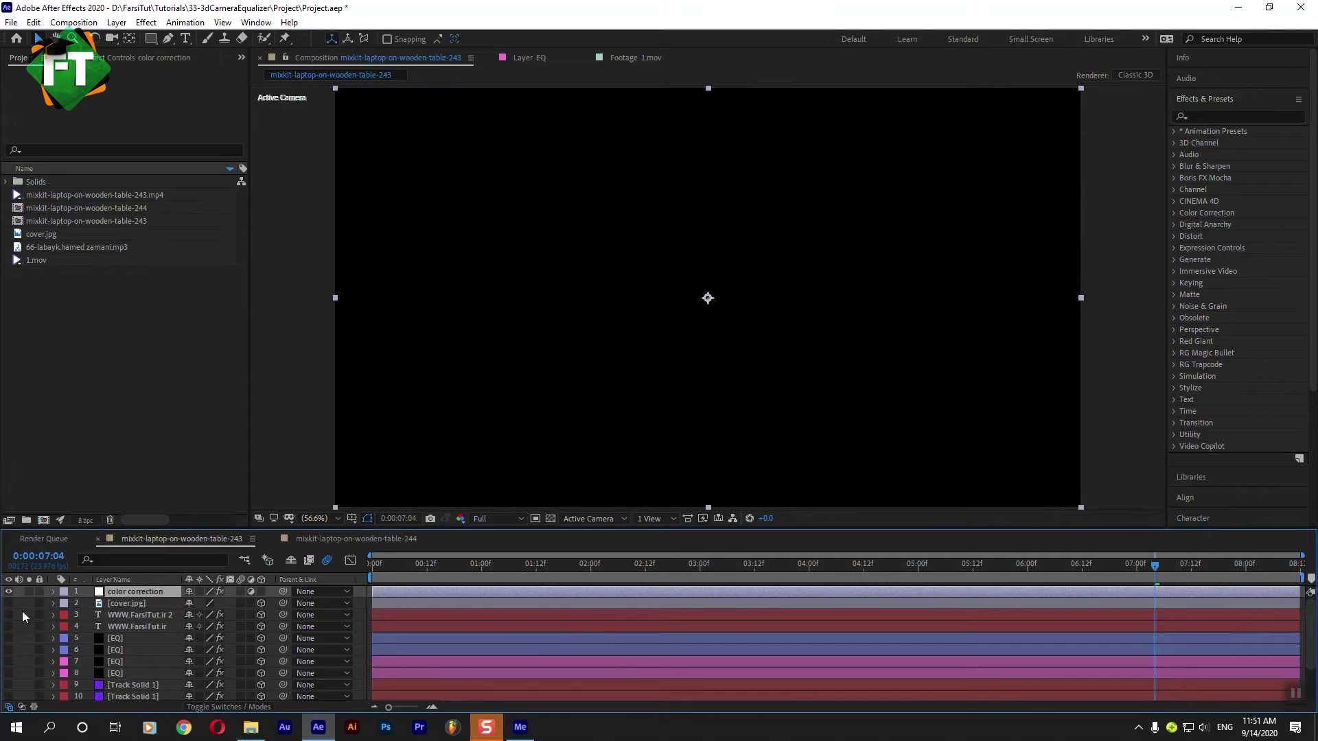
drag(9, 615, 7, 712)
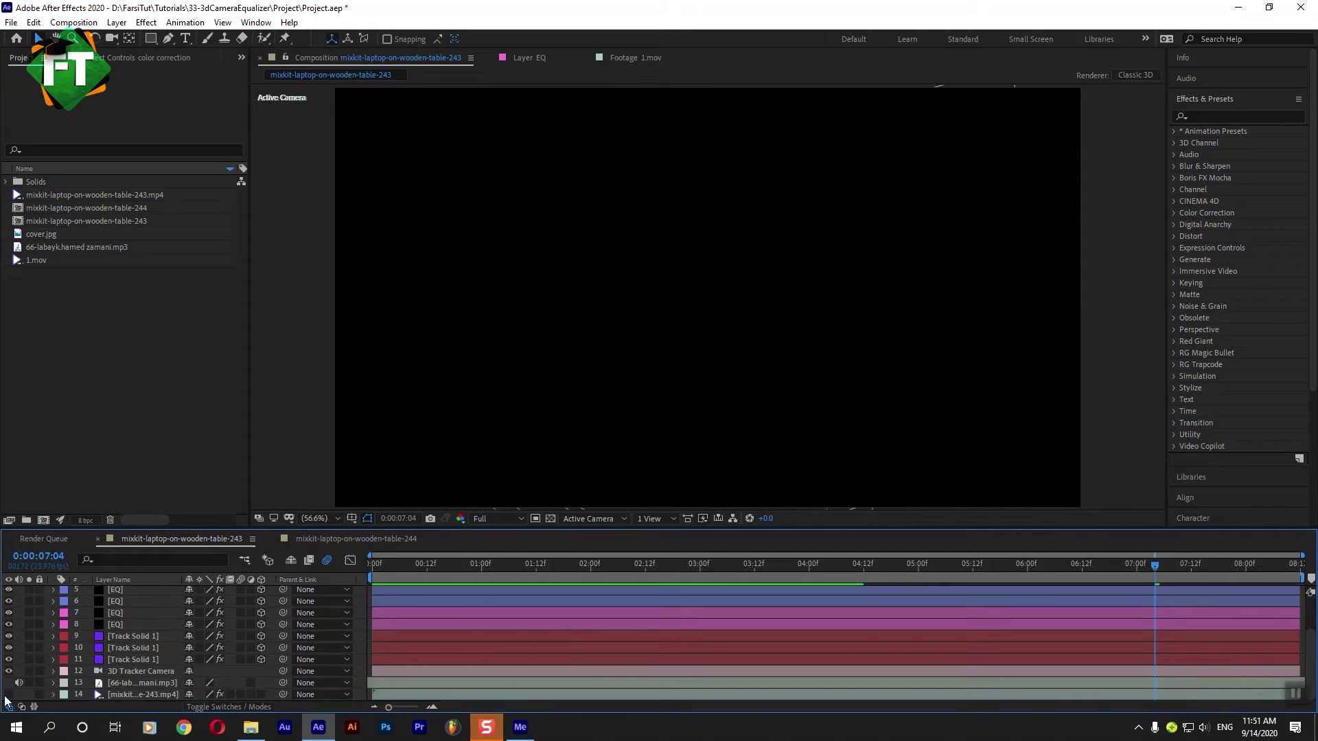
scroll(21, 648, up, 3)
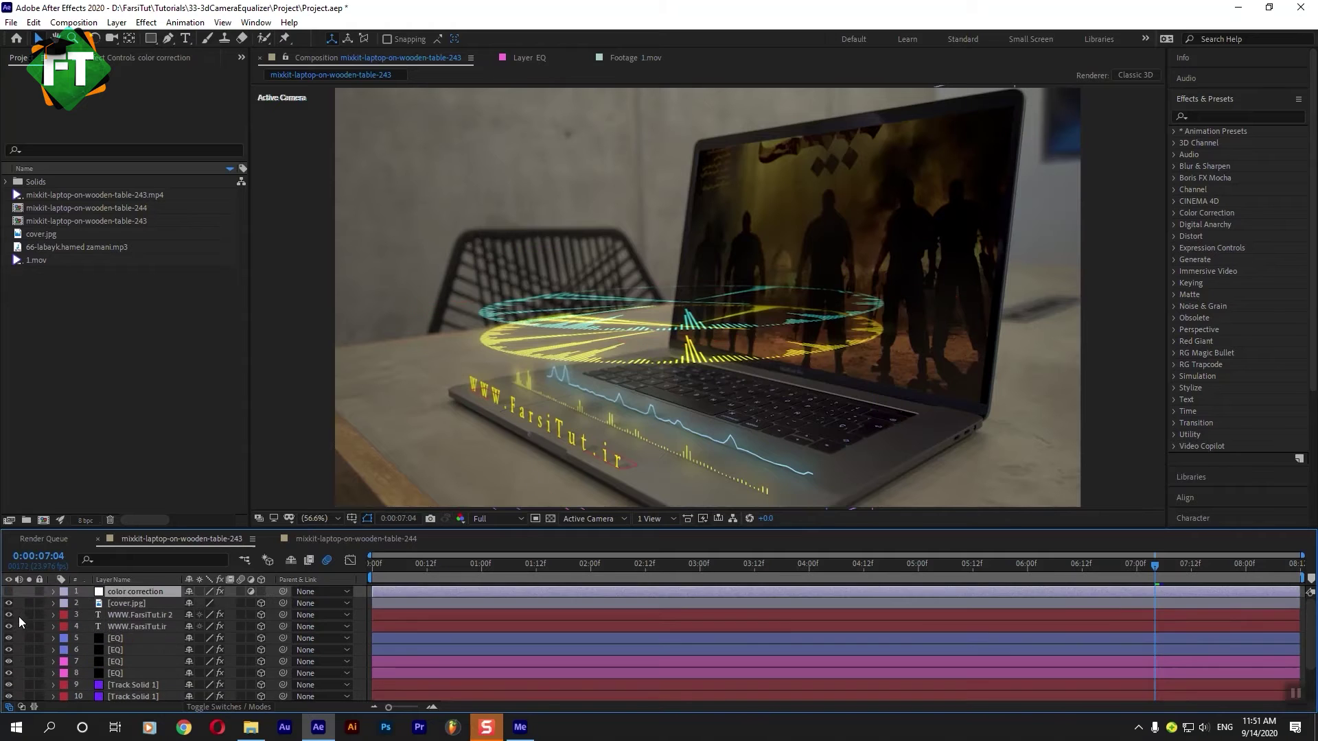
click(9, 591)
click(970, 566)
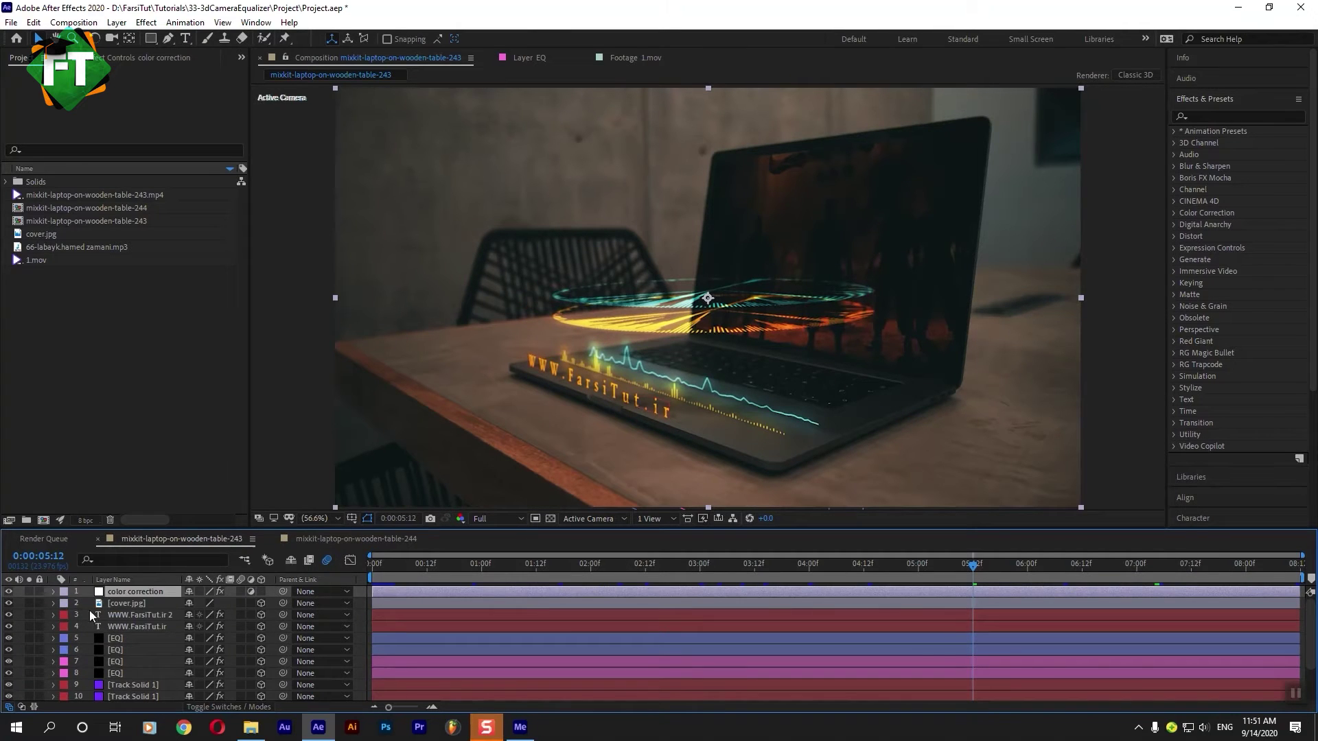
click(8, 591)
click(9, 591)
Add the composition to the Media Encoder queue with output Videos\11.mov
click(73, 22)
click(118, 127)
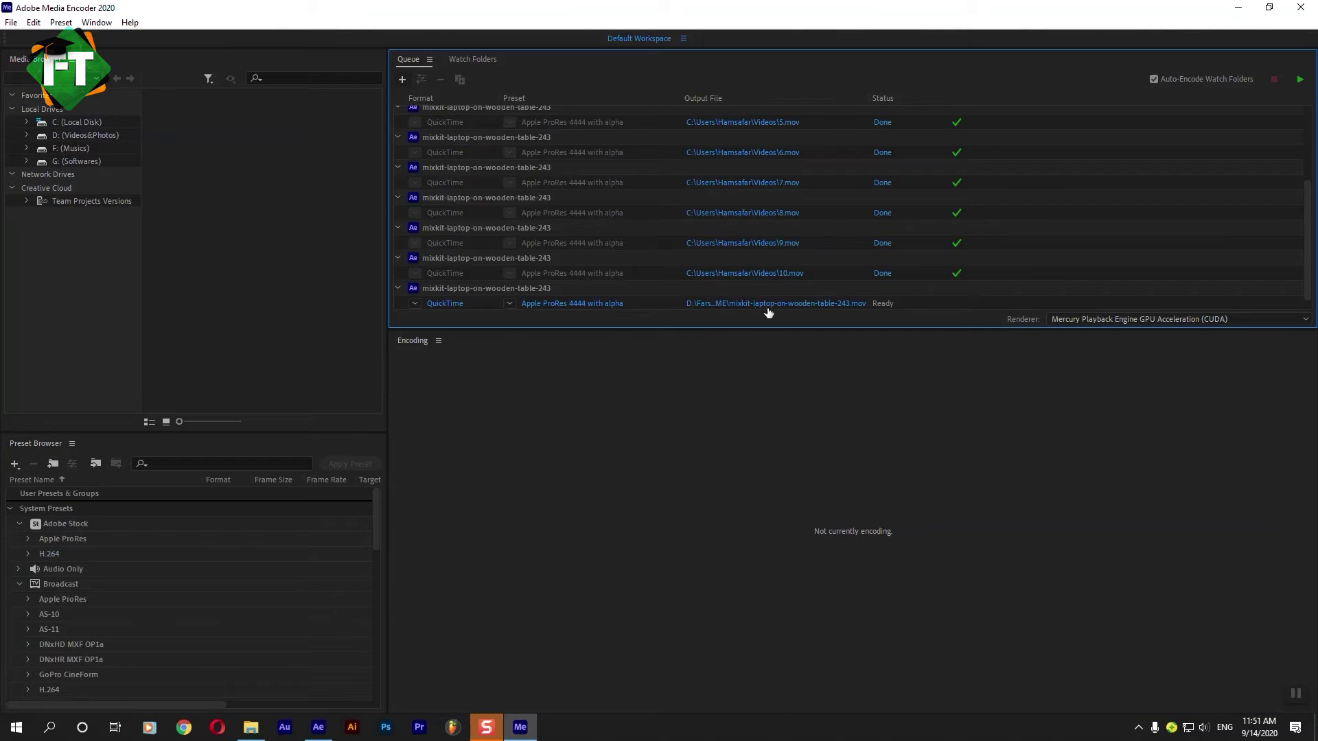
click(785, 306)
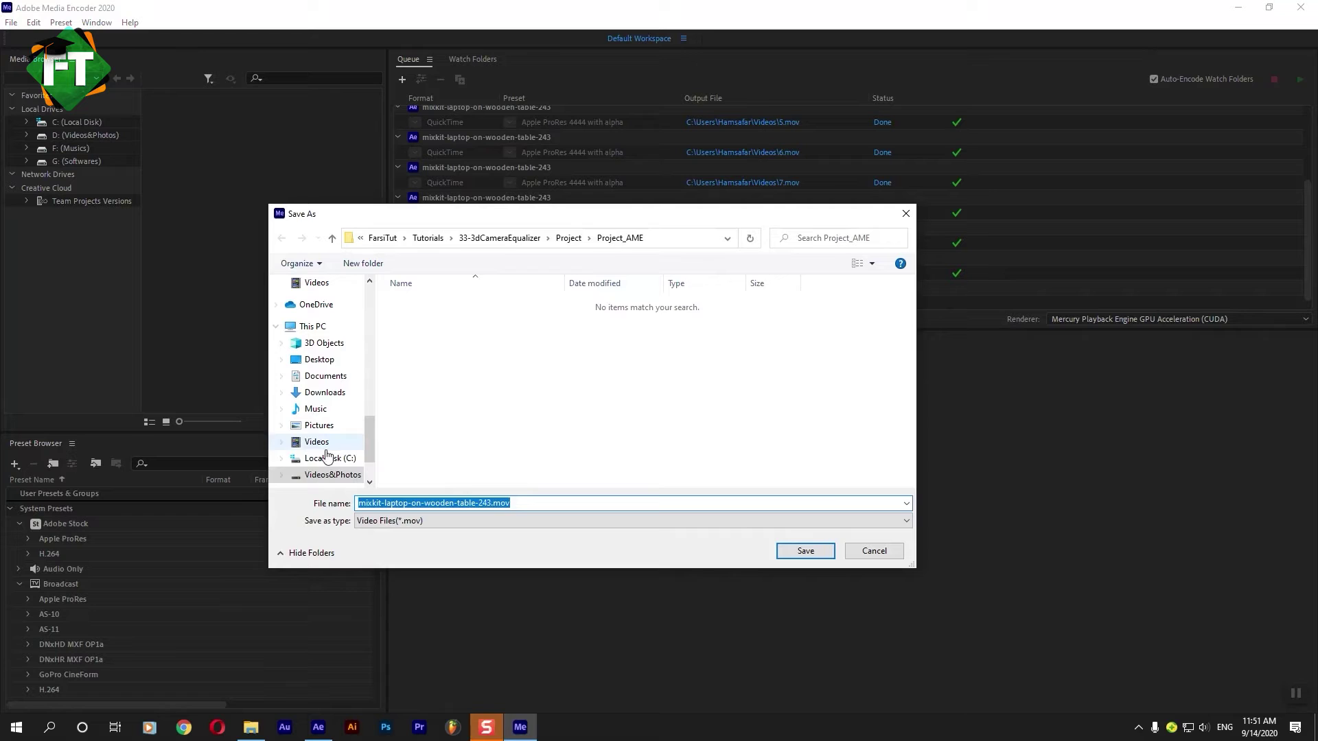
click(316, 441)
double_click(541, 503)
text(11)
key(Return)
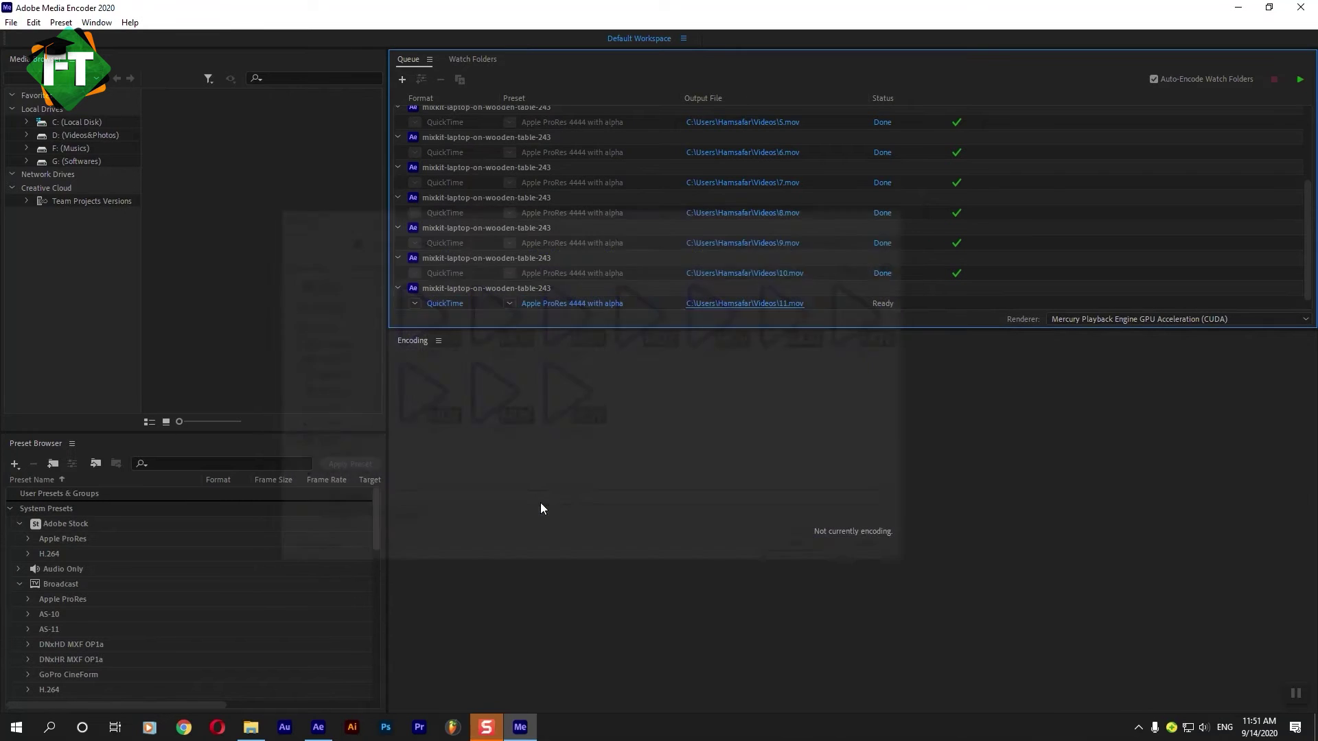
Start encoding the 11.mov queue item in Media Encoder
click(318, 727)
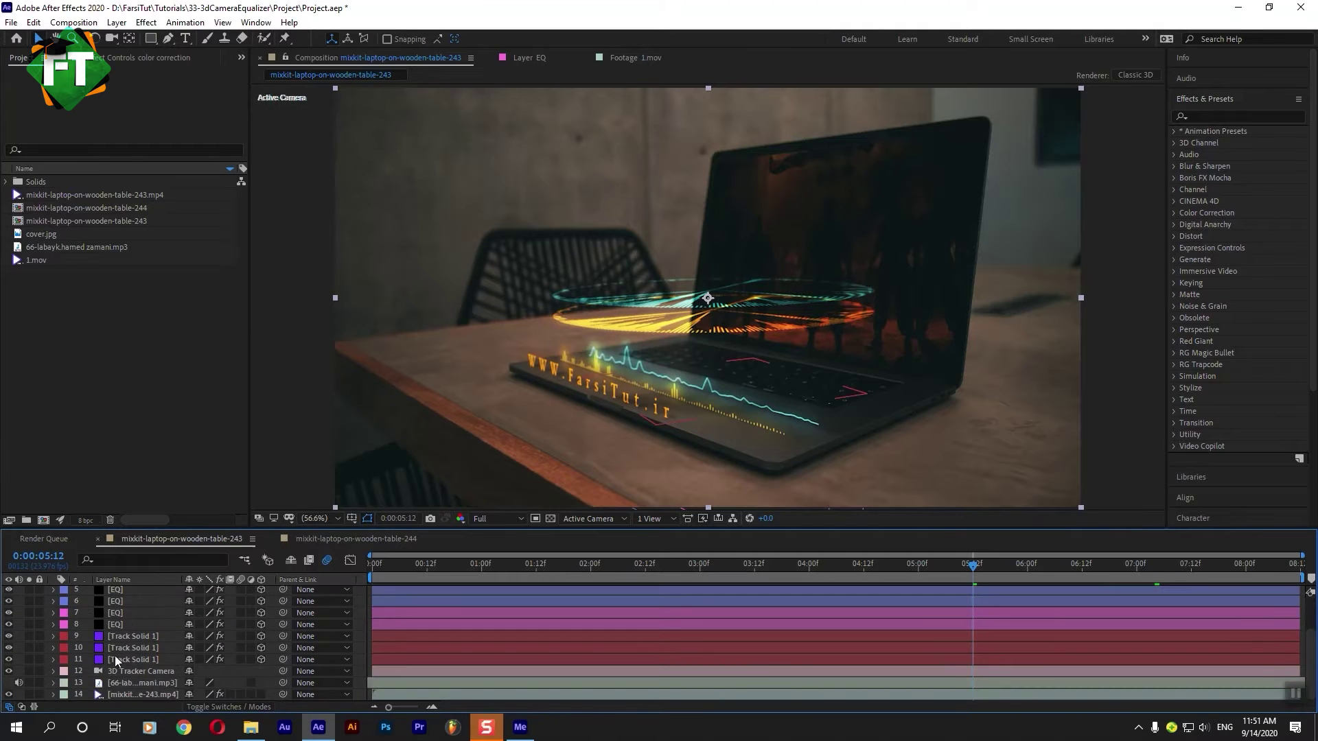
click(520, 727)
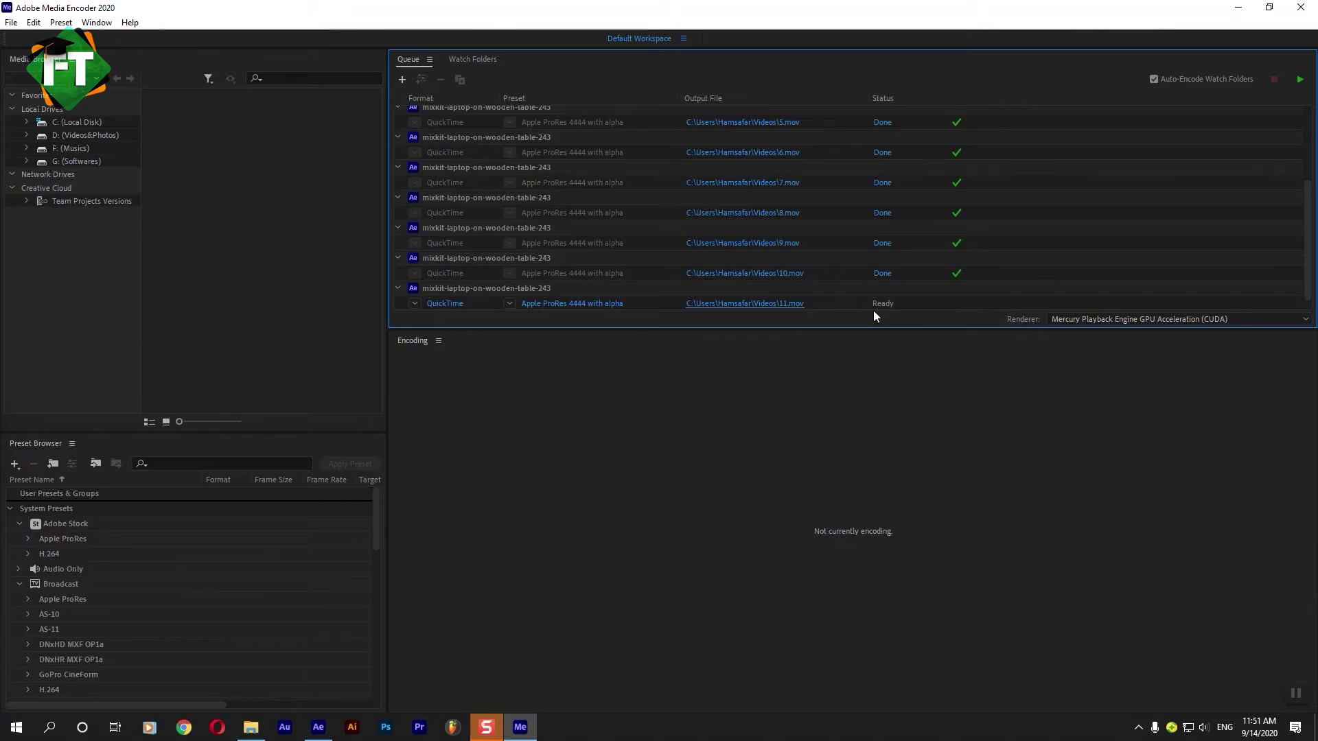
scroll(817, 306, down, 1)
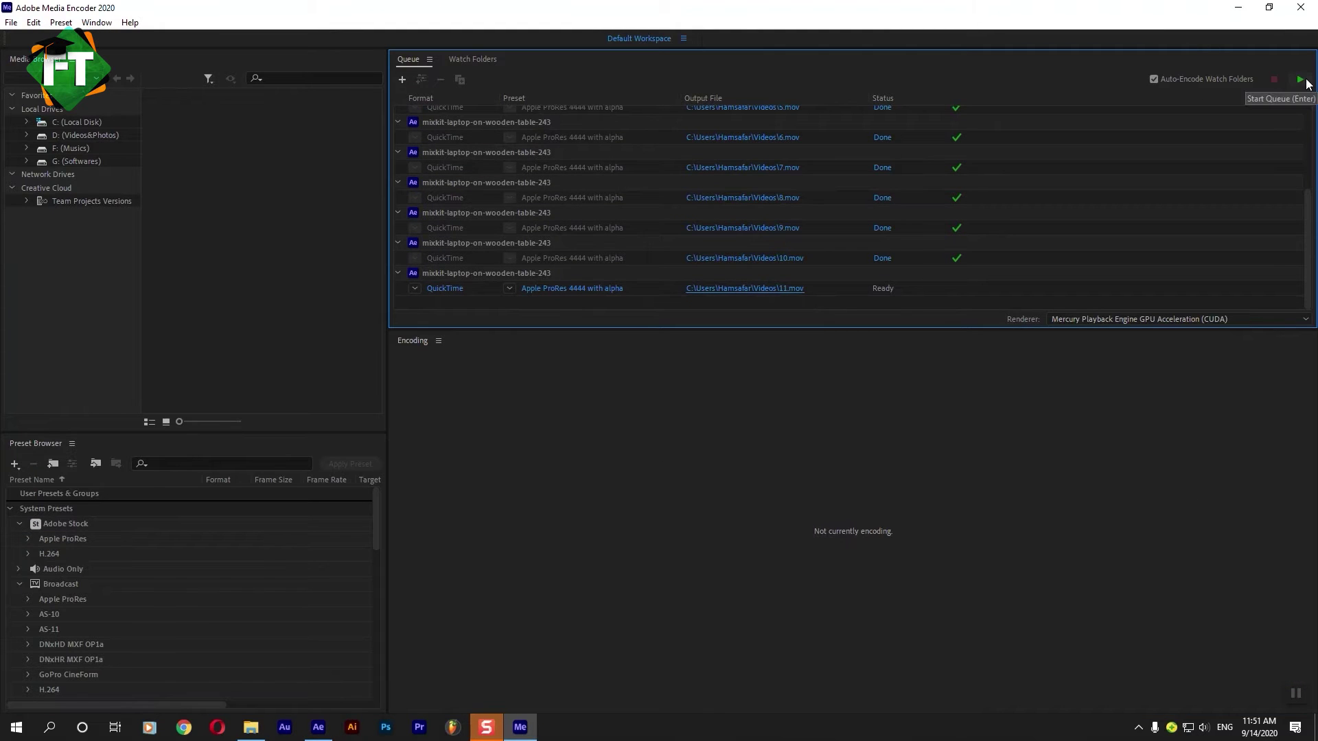
click(1301, 80)
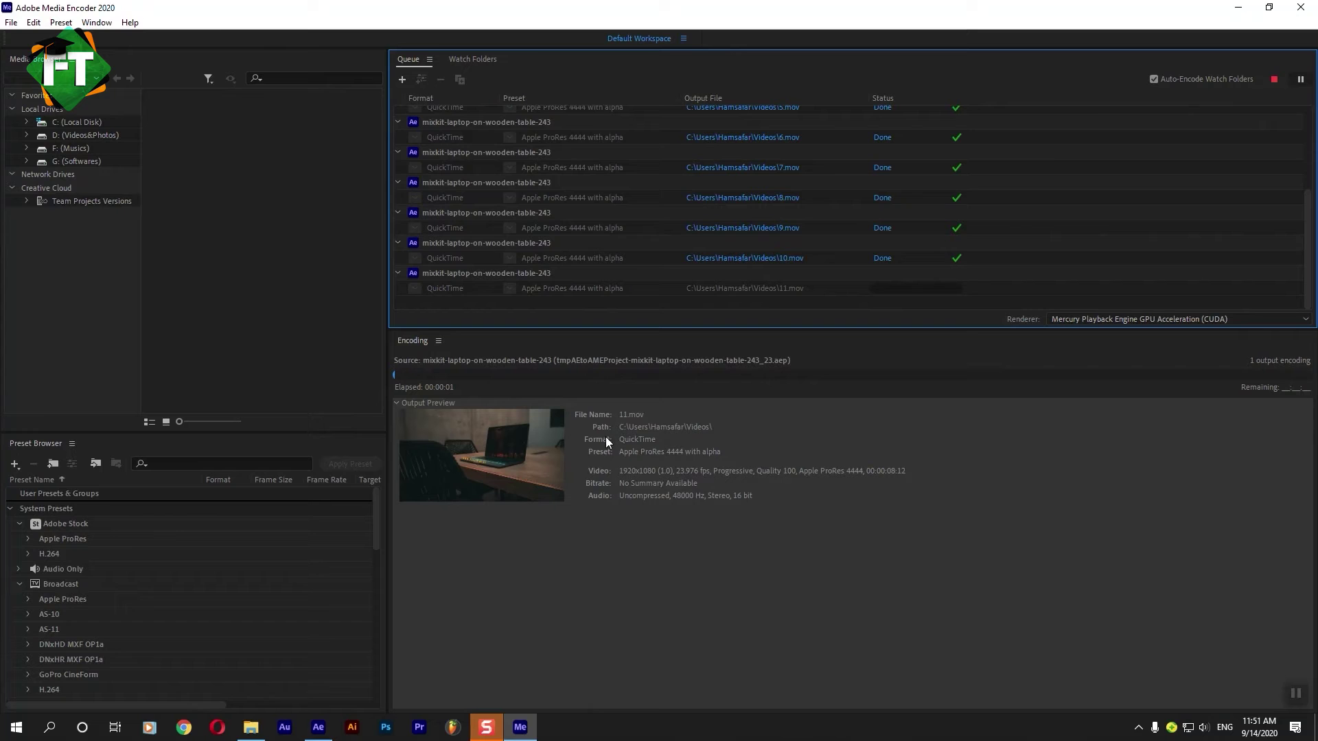
click(318, 727)
Scrub the composition to 0:00:04:00, then set the time to 0:00:03:12
drag(647, 567, 808, 563)
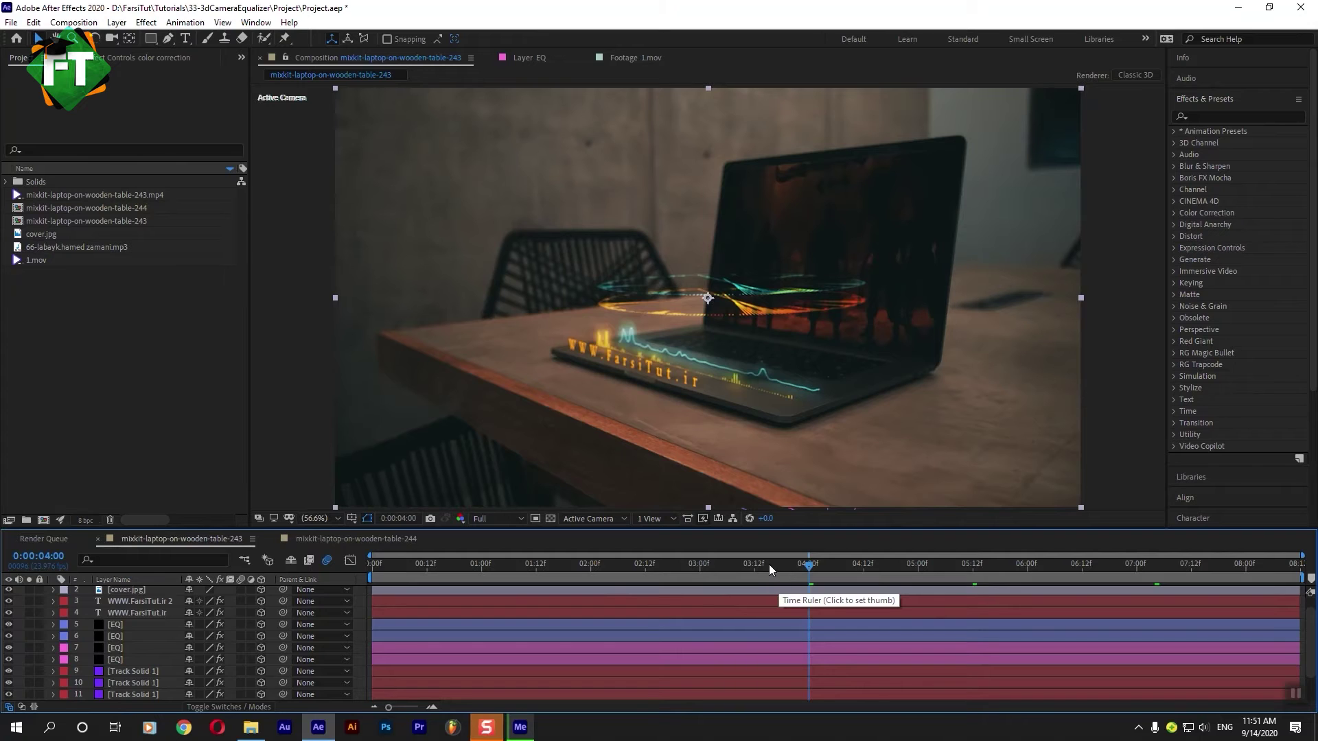
click(754, 567)
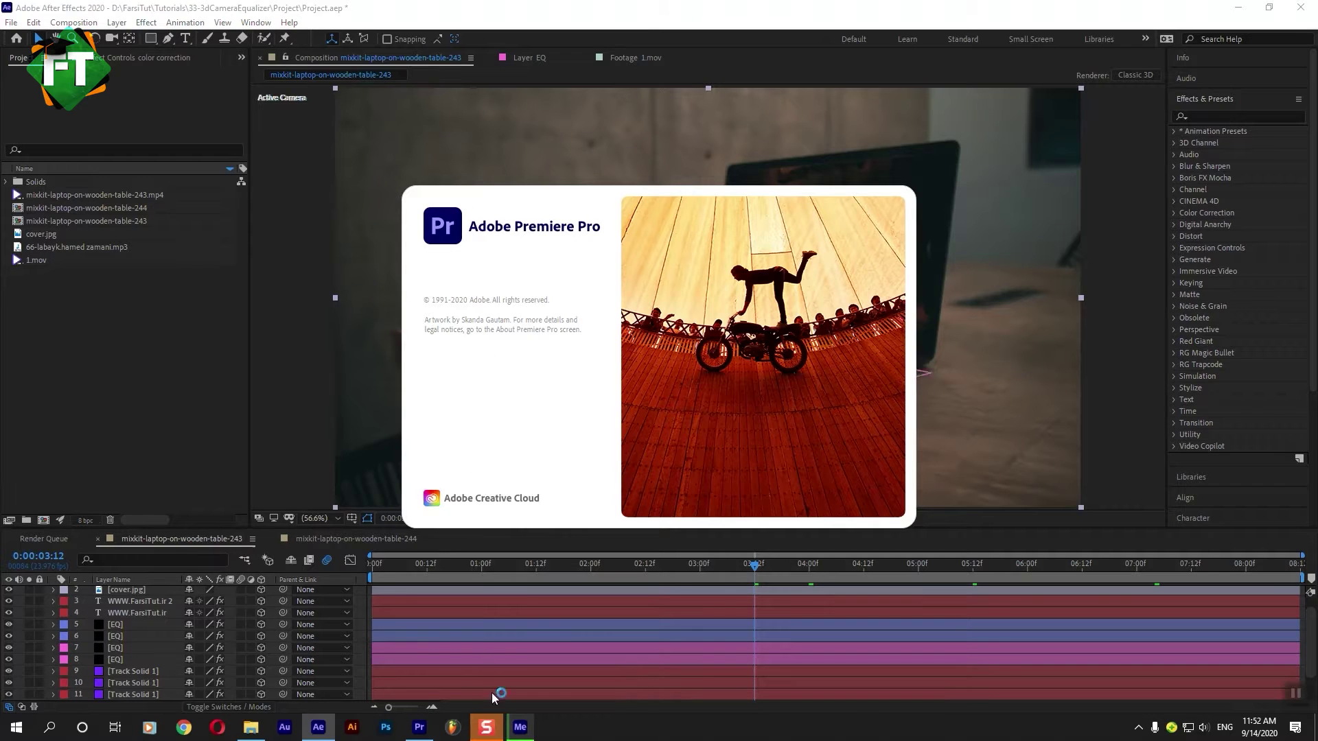
Start a new Premiere project and browse its location to D:\FarsiTut\Tutorials
click(520, 727)
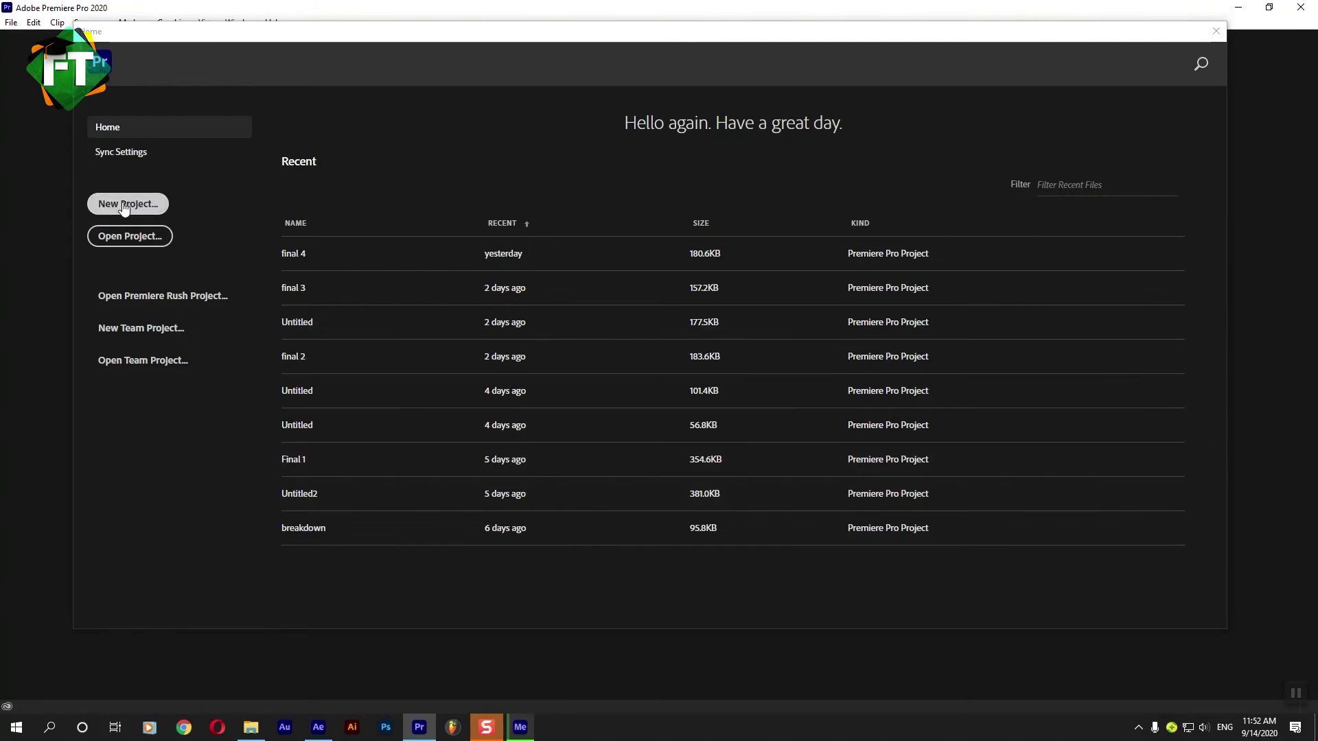
click(126, 200)
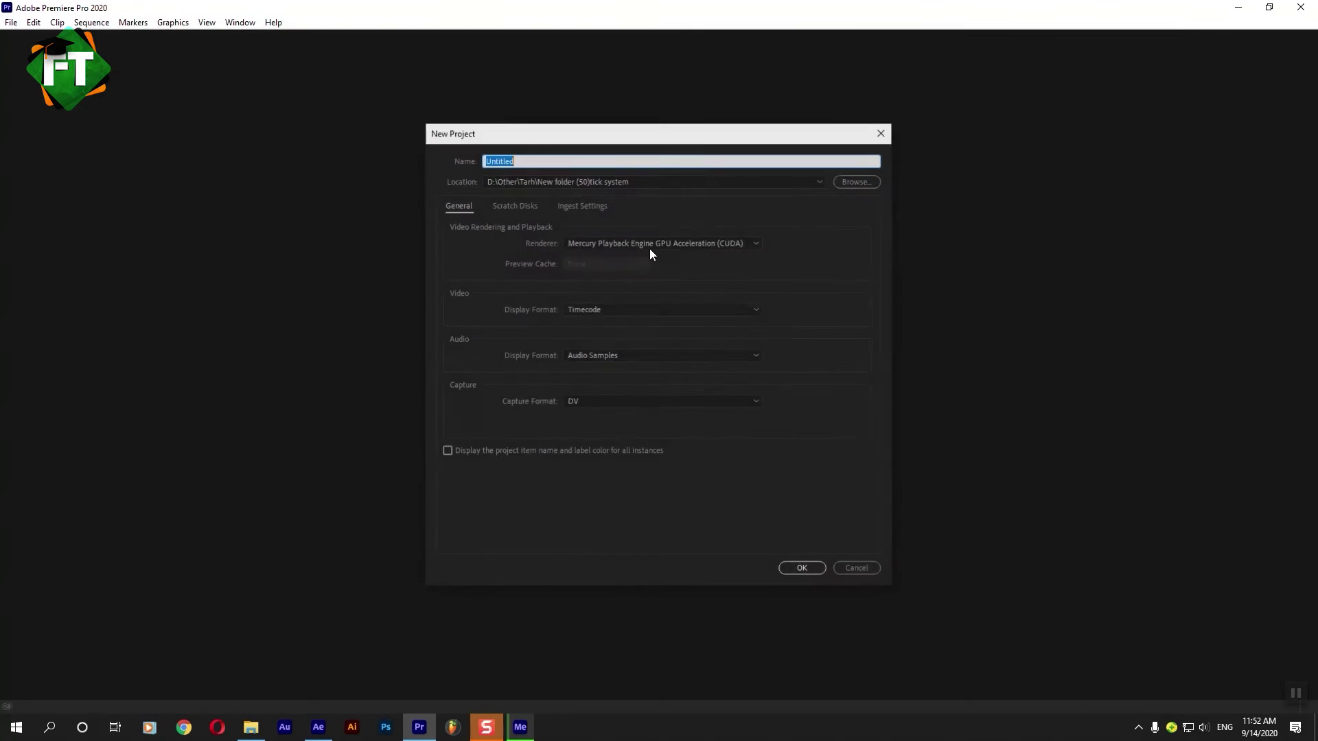
click(856, 182)
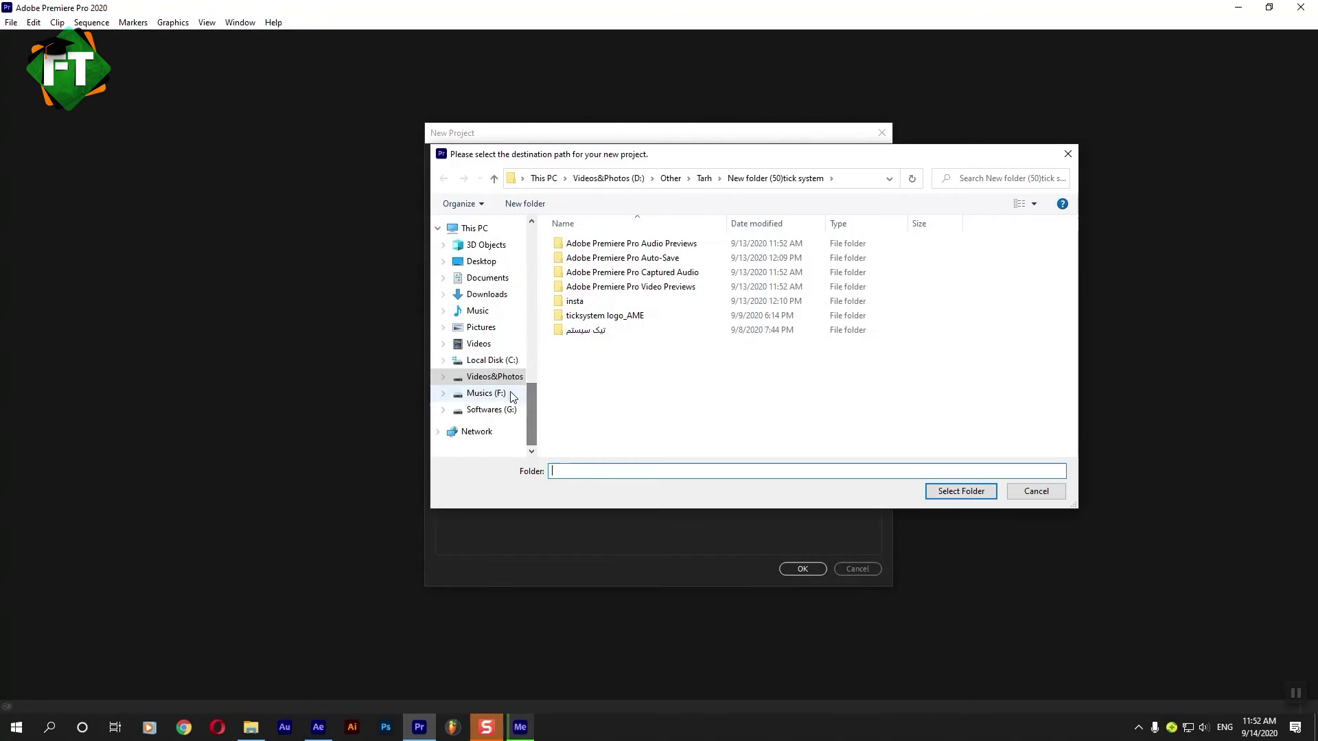
click(495, 376)
double_click(580, 244)
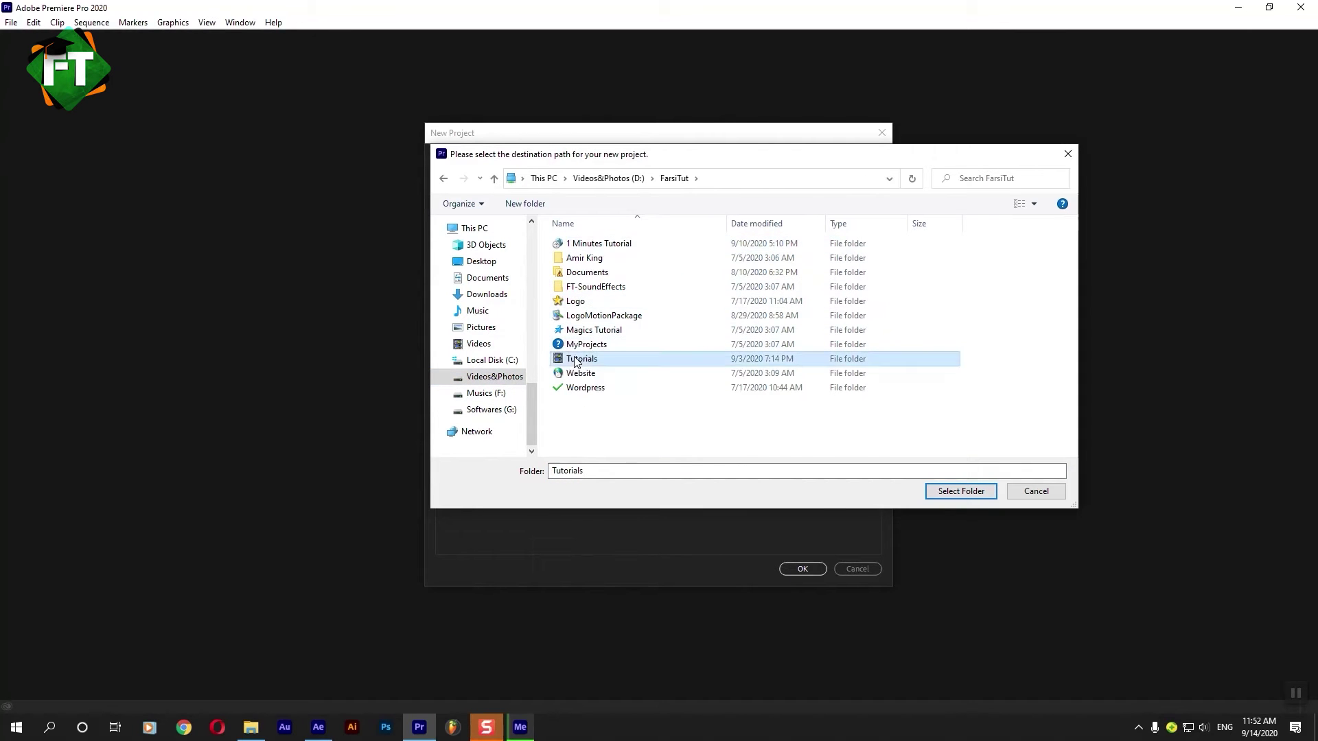
double_click(575, 359)
scroll(926, 282, down, 7)
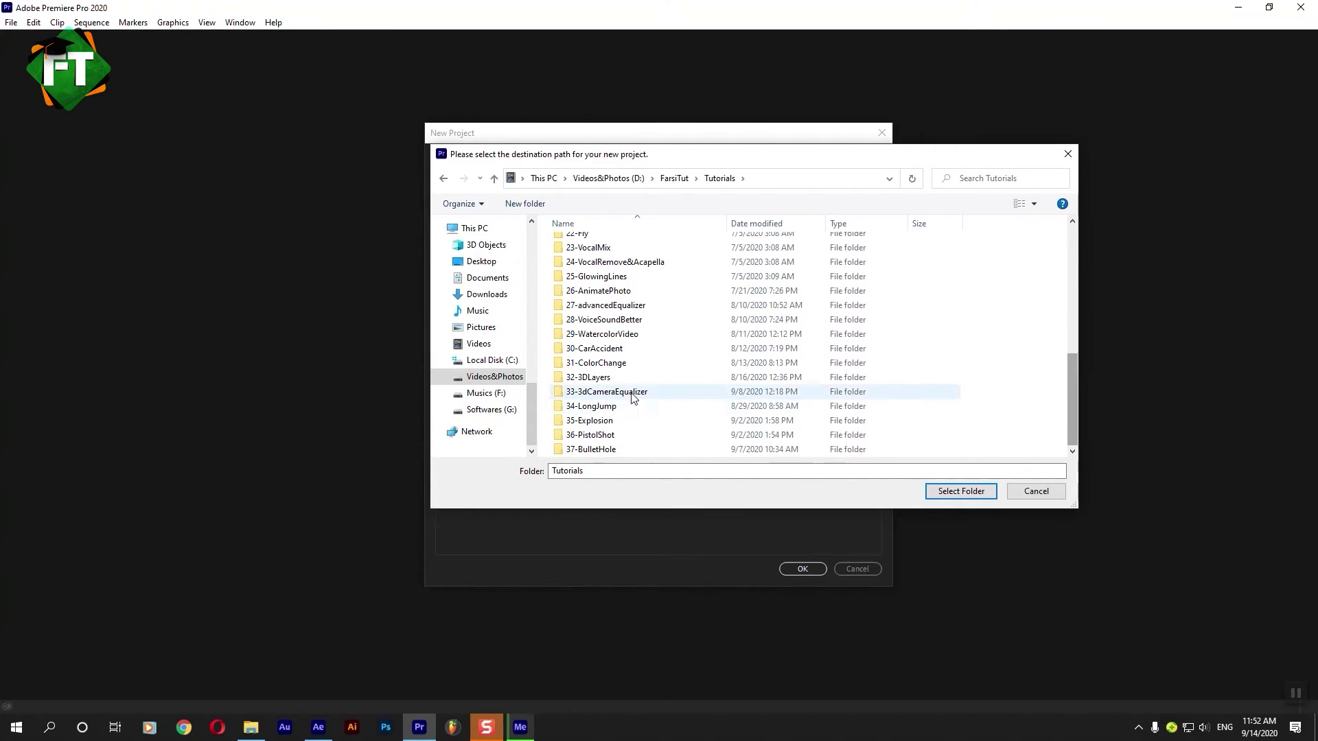
Create folder 38-VfxBreakDown with a Premiere subfolder and create the project there
click(522, 205)
text(38-Vf)
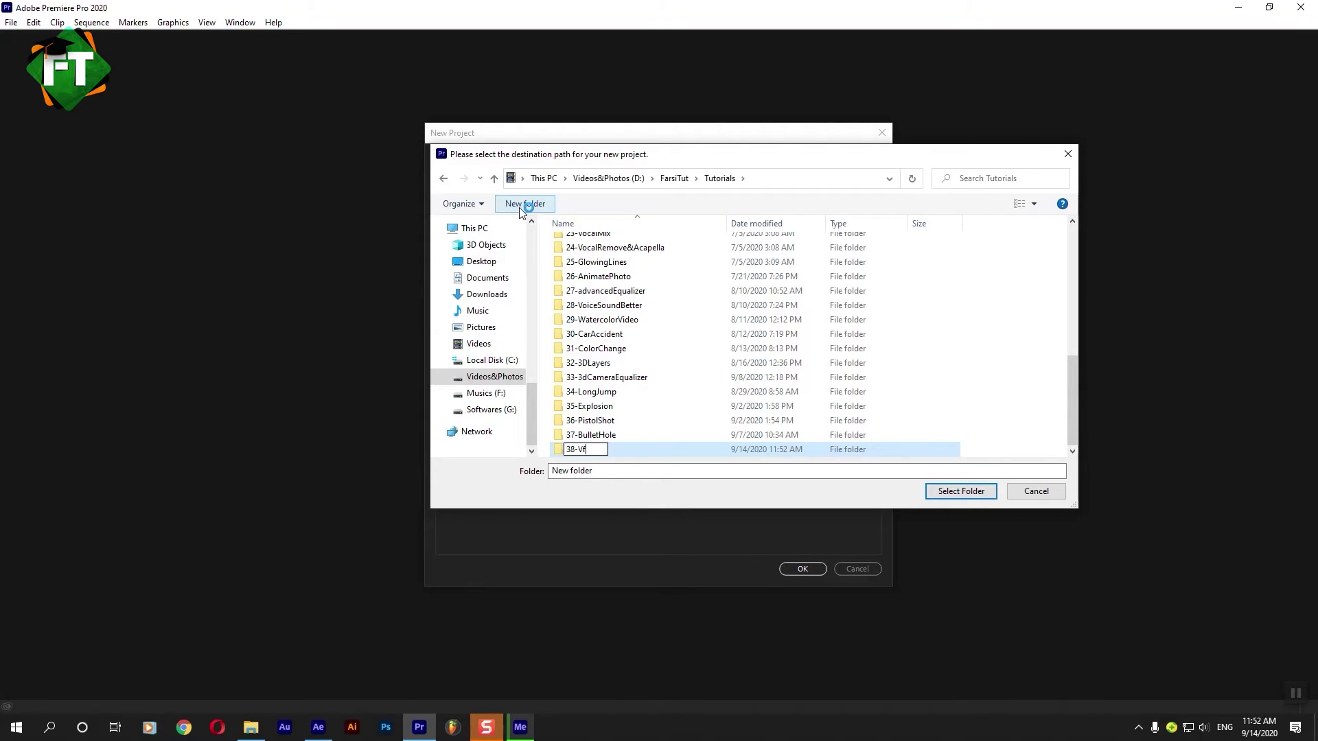
text(xBreakDown)
key(Return)
key(Return)
click(521, 204)
text(Premiere)
key(Return)
key(Return)
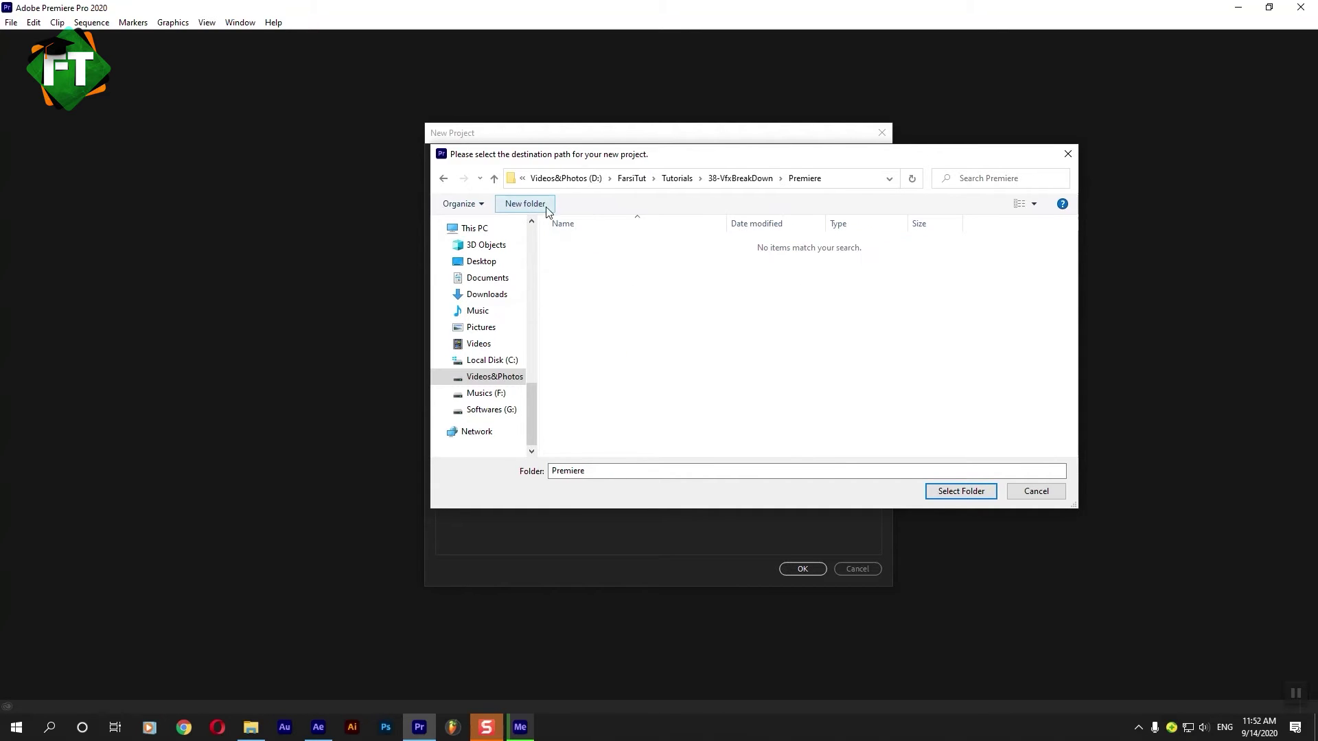
click(961, 491)
click(801, 570)
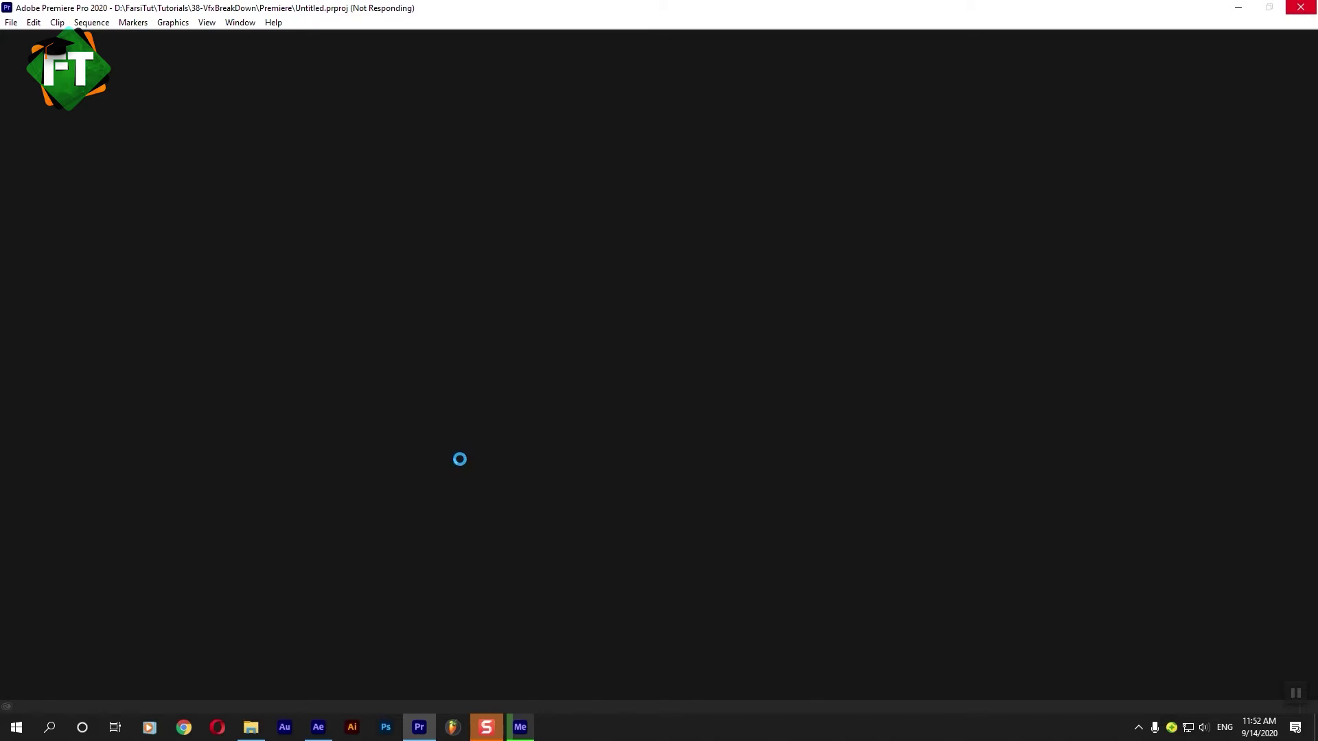
Check Media Encoder's progress on 11.mov, then return to the Premiere Pro project
mouse_move(519, 727)
click(515, 659)
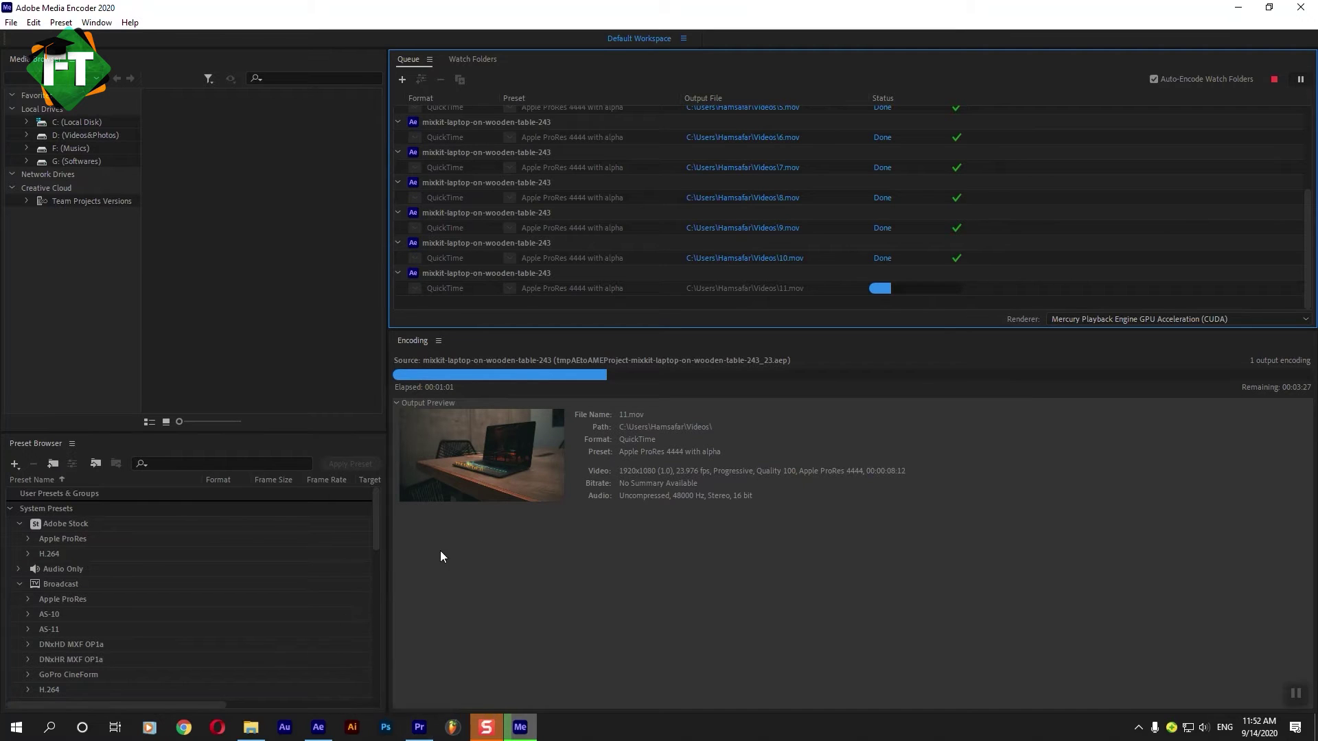
key(alt+Tab)
key(alt+Tab)
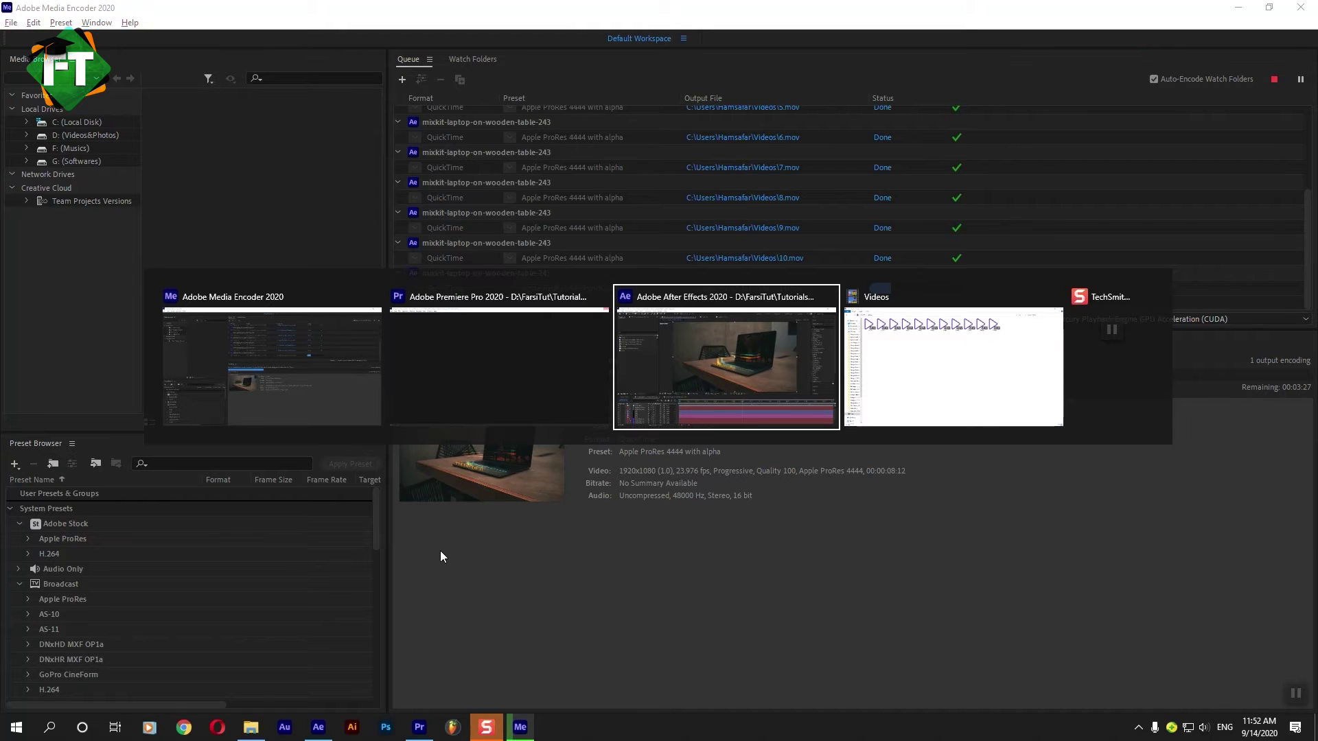
key(alt+Tab)
key(alt+Tab)
key(alt+Tab)
key(alt+Tab)
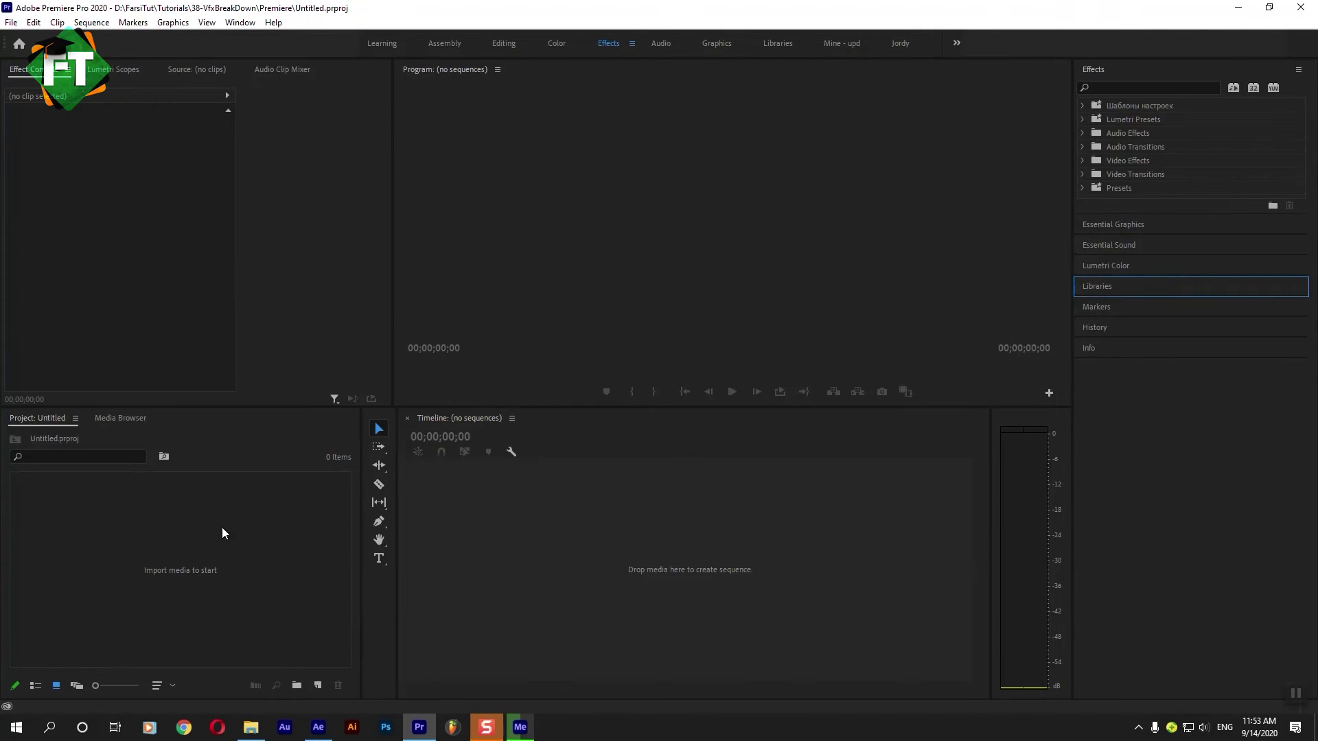
Import the laptop footage from FarsiTut > Tutorials > 33-3dCameraEqualizer > Project
double_click(160, 549)
drag(107, 273, 104, 307)
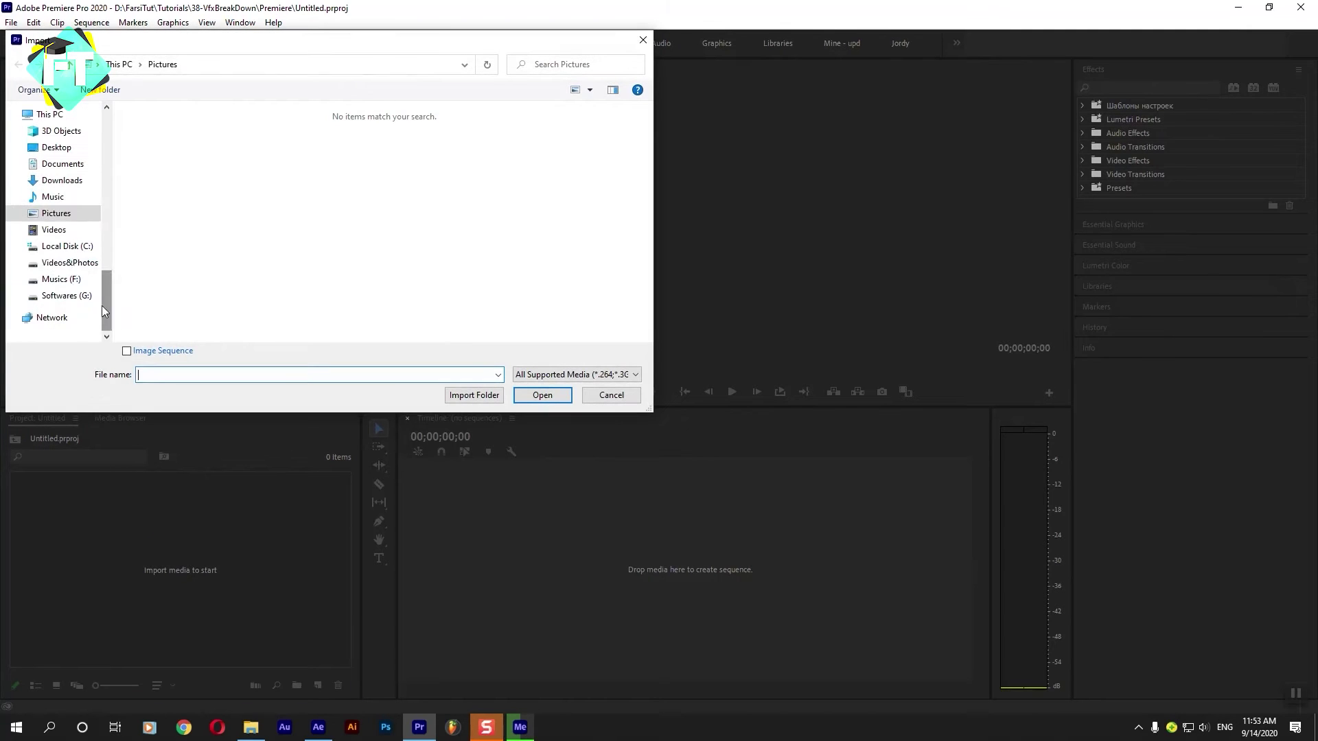
click(68, 262)
double_click(159, 131)
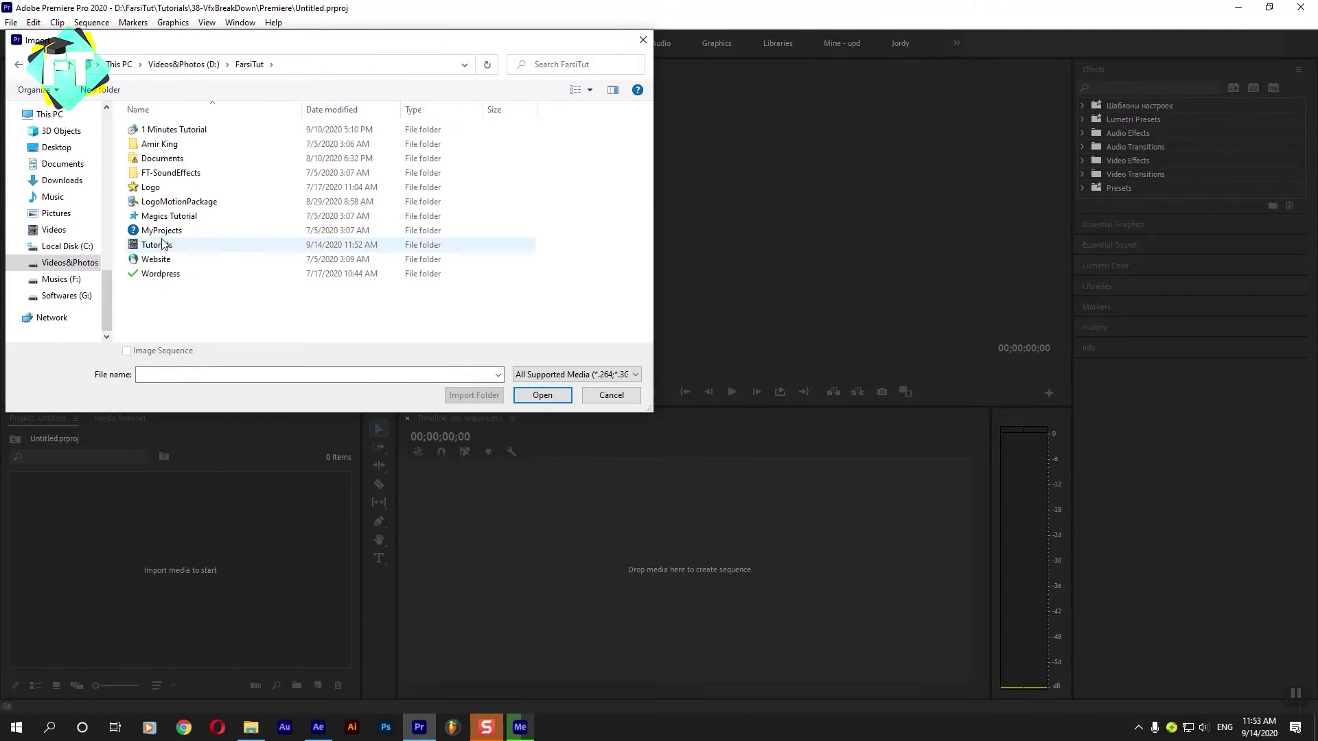
double_click(154, 245)
scroll(643, 187, down, 5)
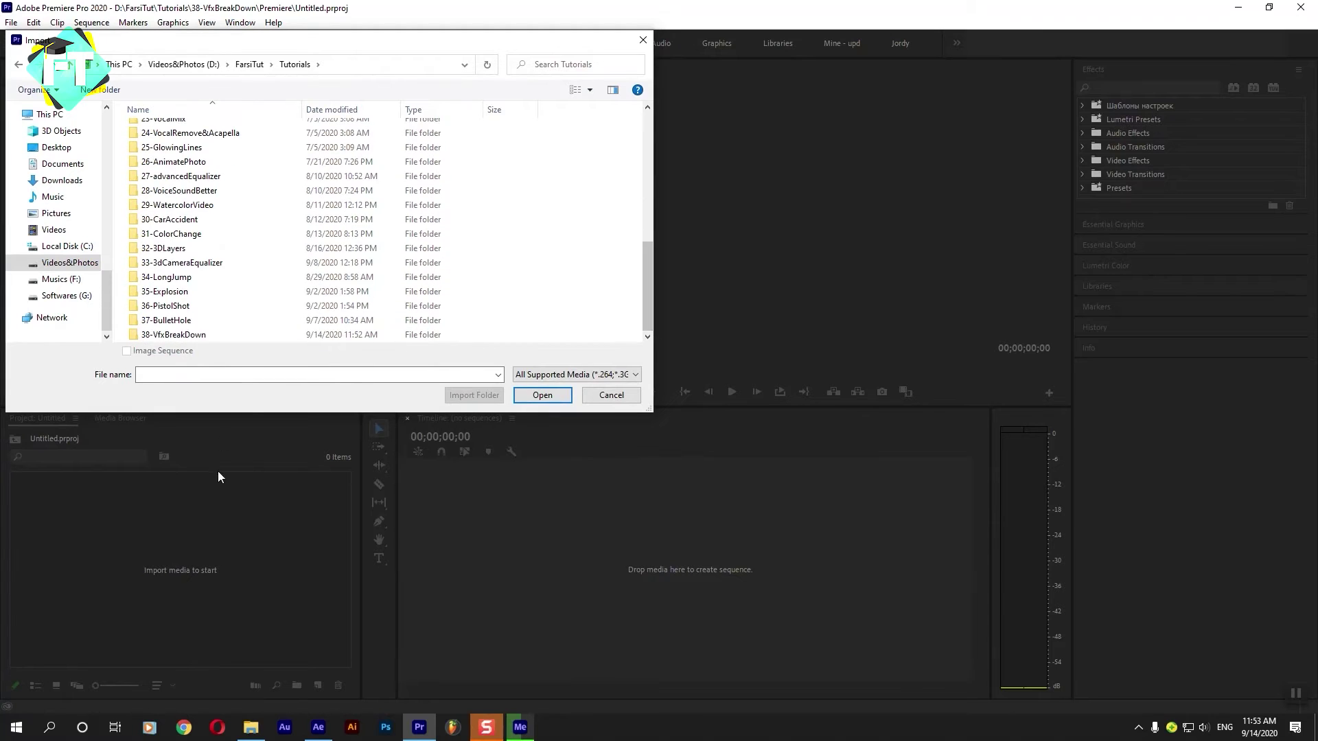
click(303, 728)
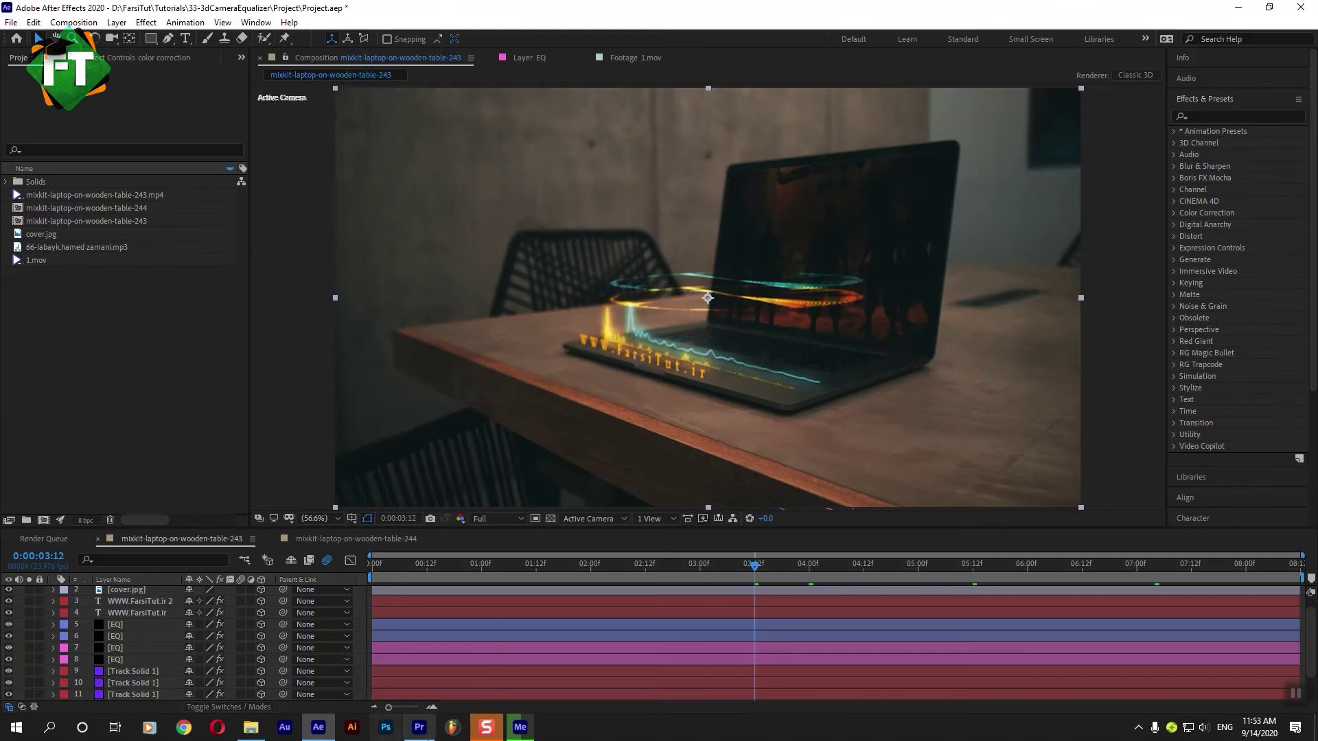
click(419, 726)
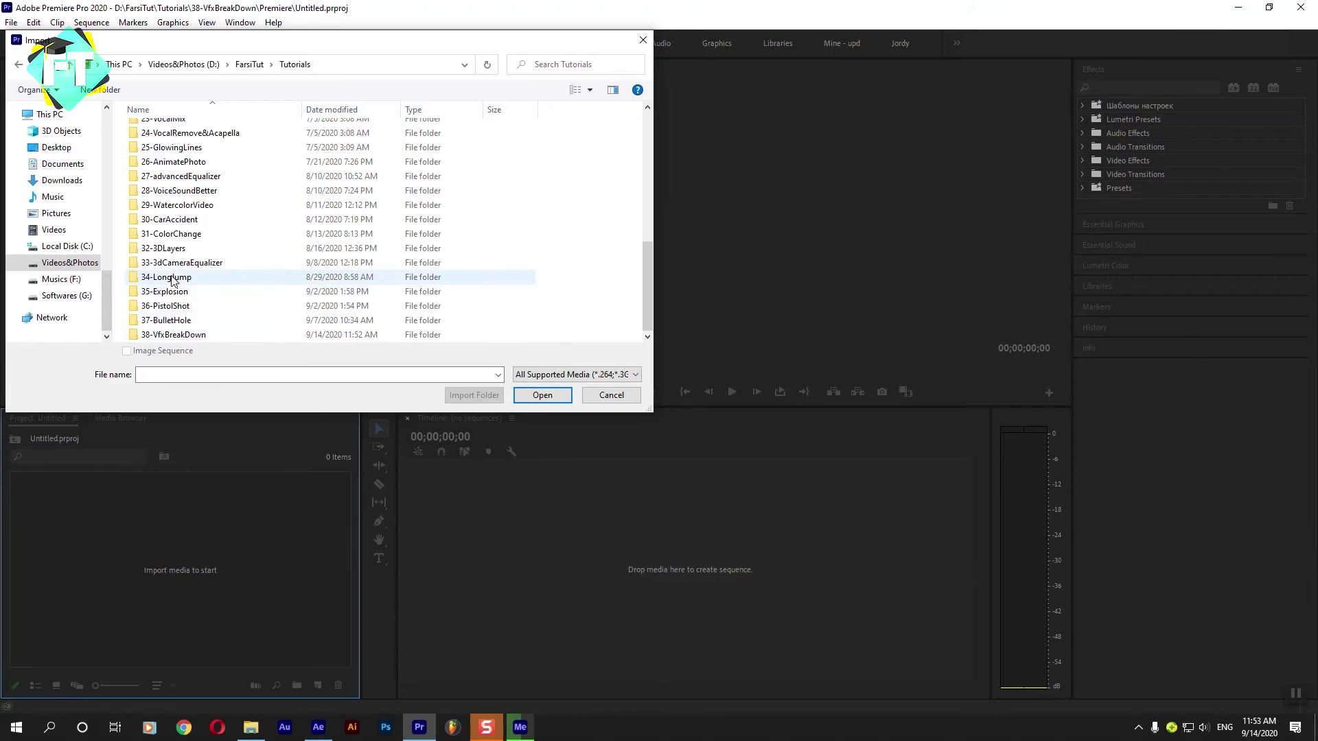
click(178, 266)
double_click(178, 266)
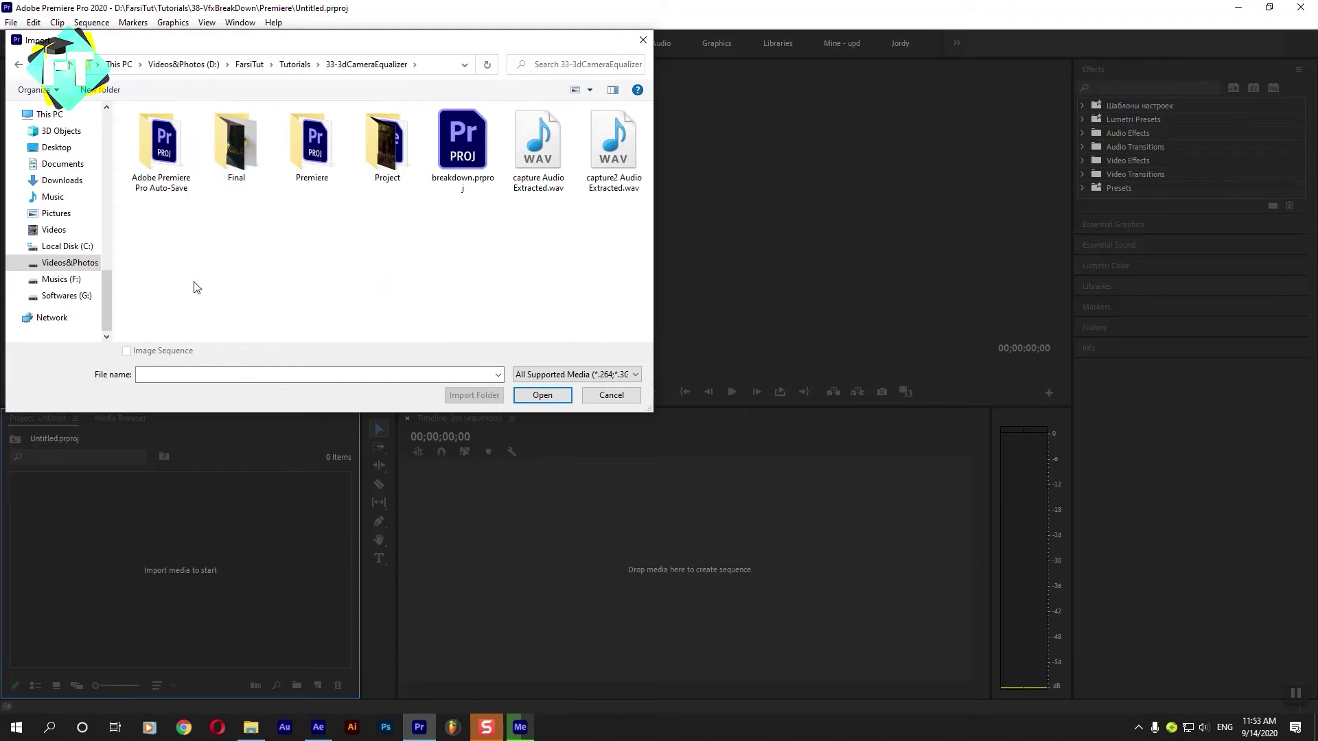
double_click(388, 163)
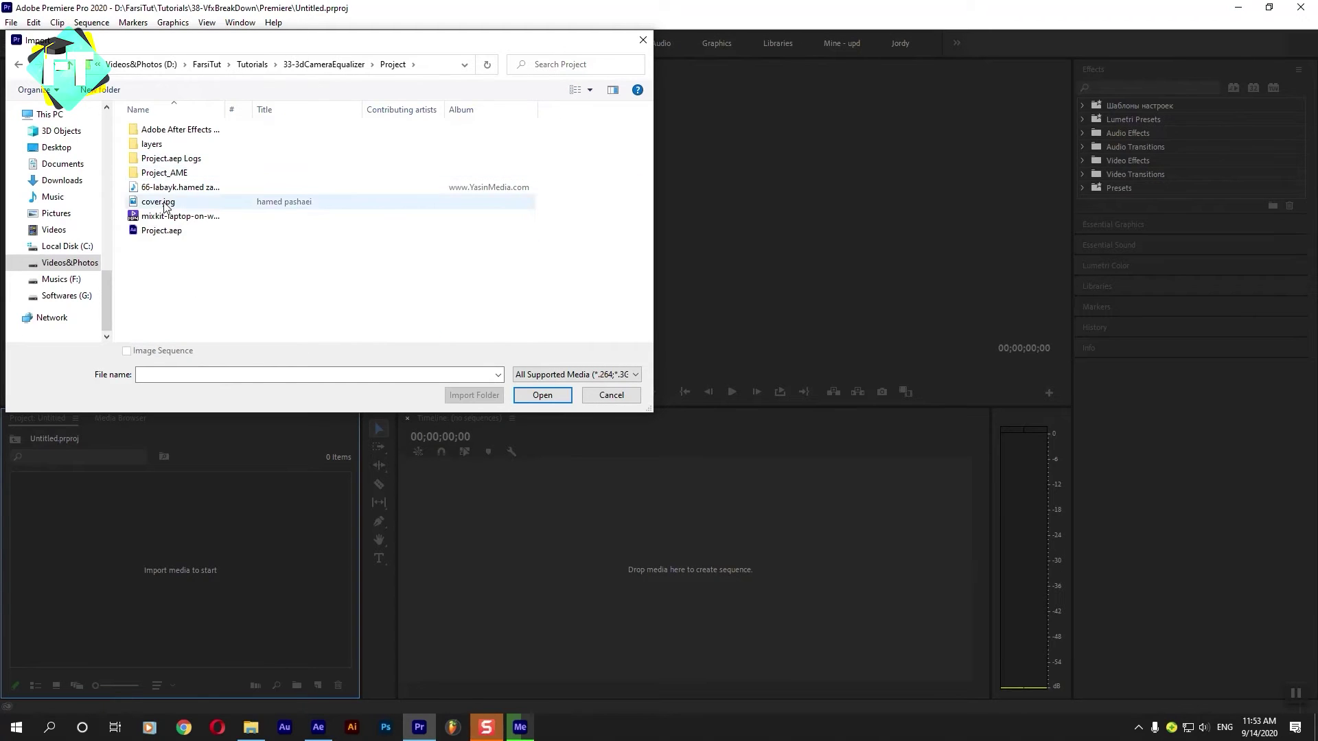
double_click(389, 216)
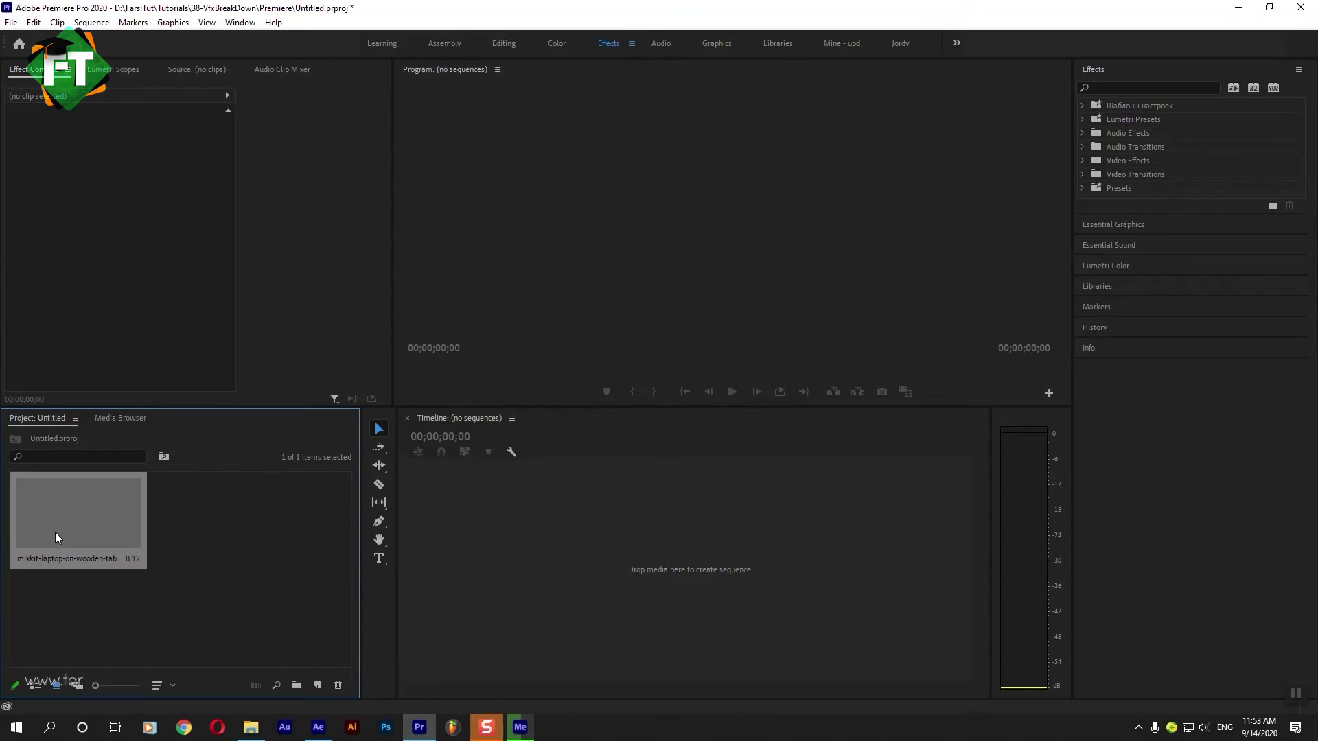
Preview the laptop clip, create a new sequence from it and play it back
double_click(56, 530)
drag(110, 373, 333, 373)
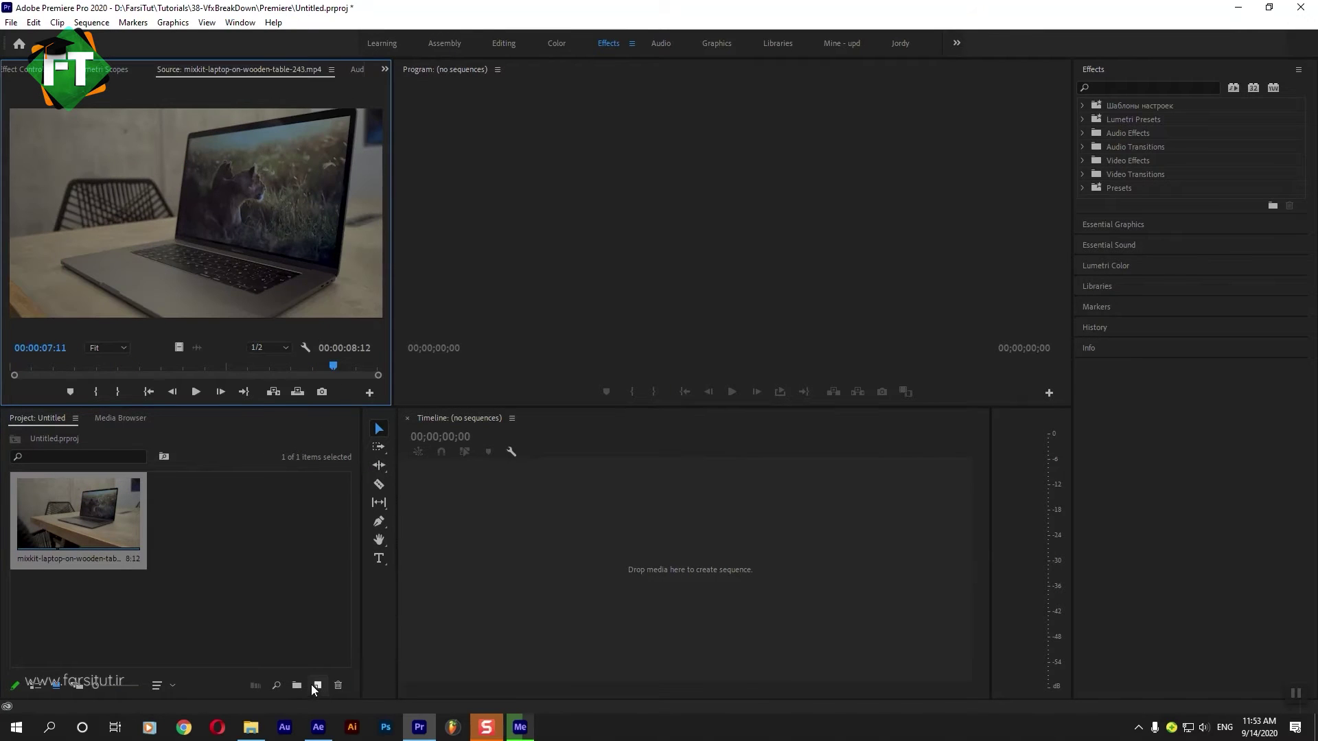
click(221, 597)
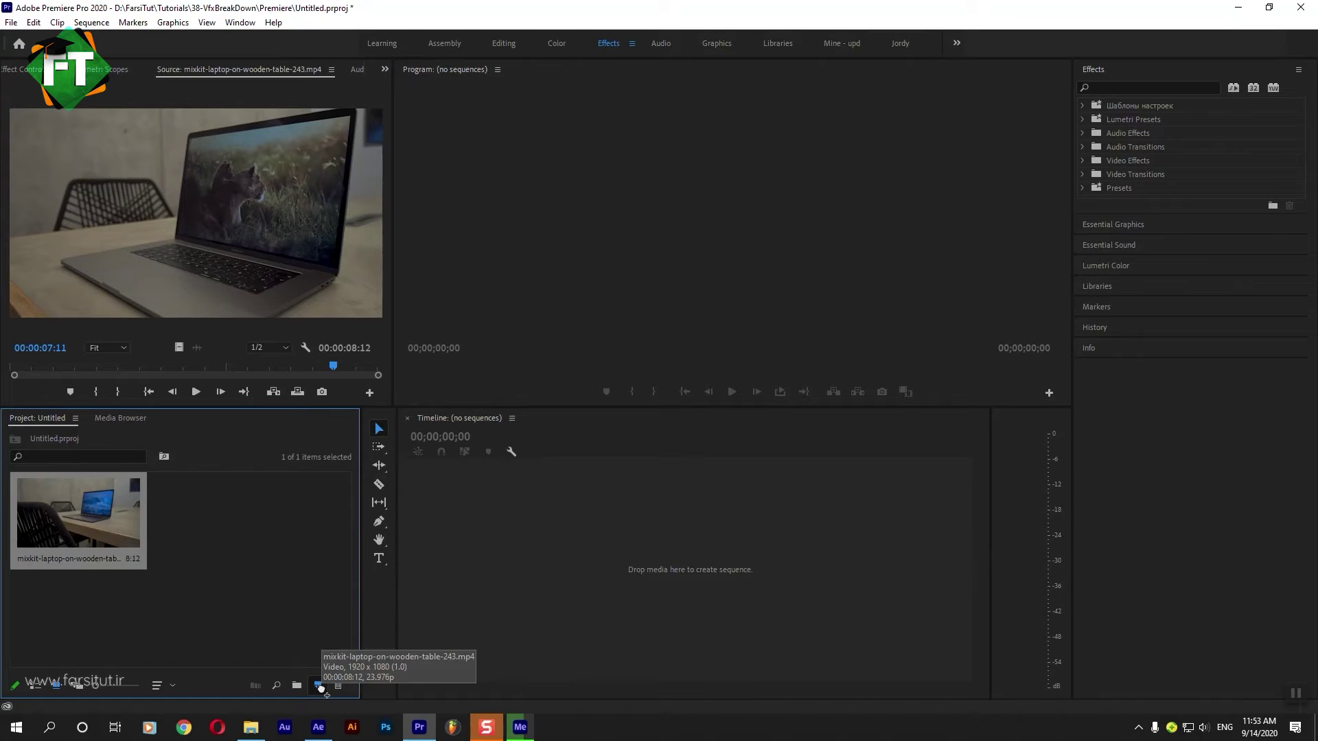
drag(320, 688, 320, 688)
key(space)
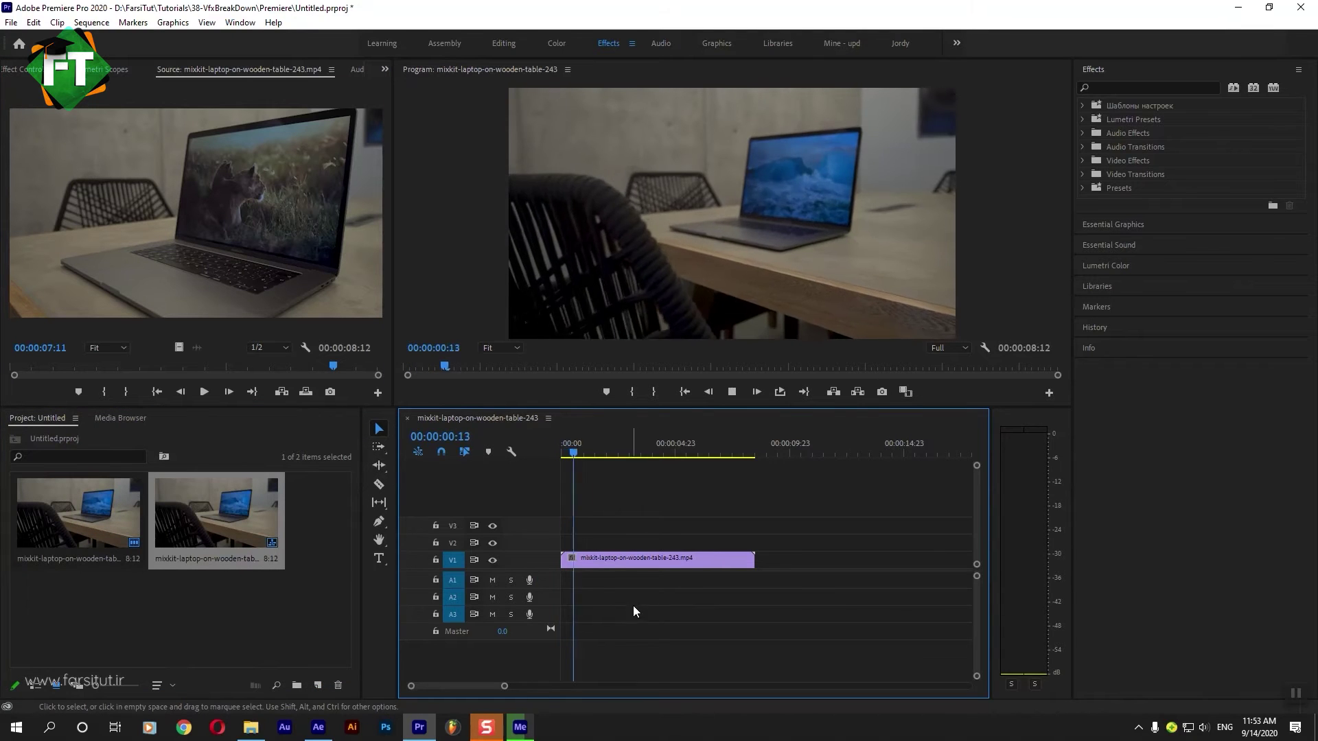
key(space)
Open the Import dialog on the Videos folder, then check the render in Media Encoder
click(298, 590)
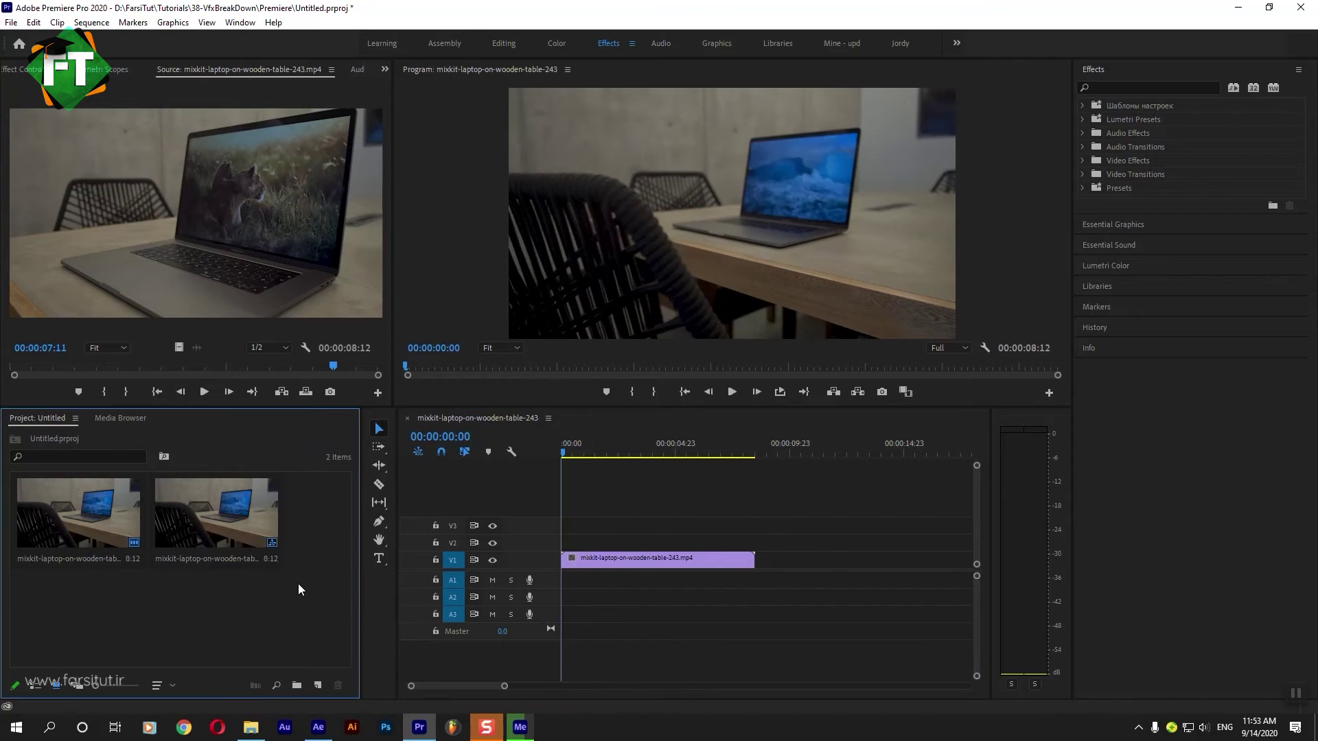
double_click(298, 583)
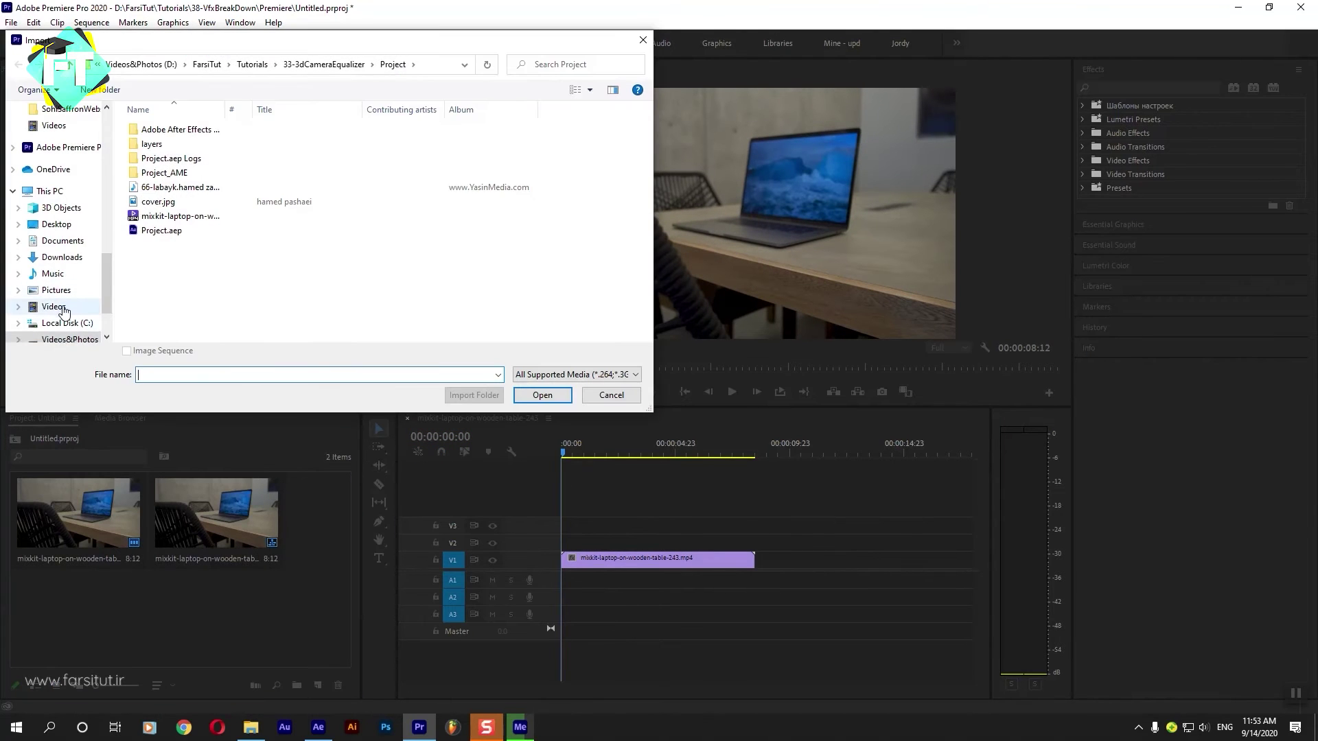
click(55, 307)
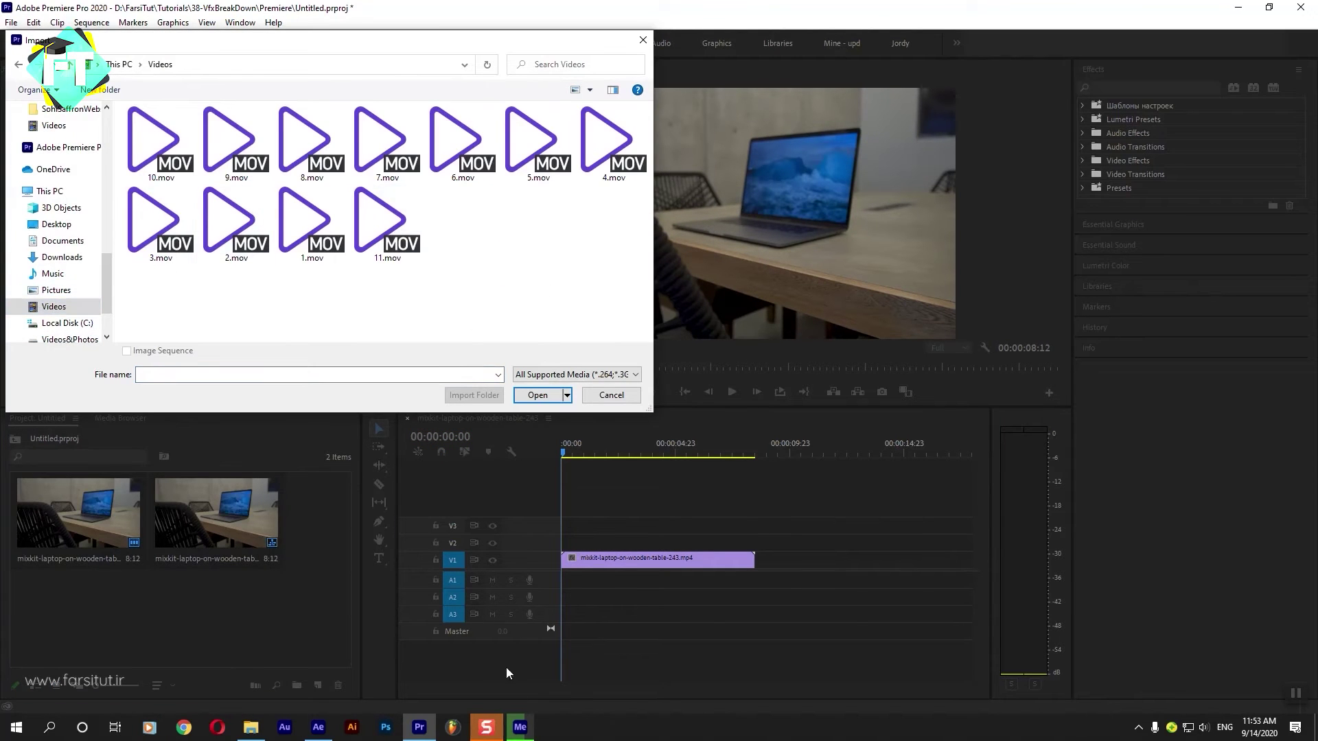
click(520, 727)
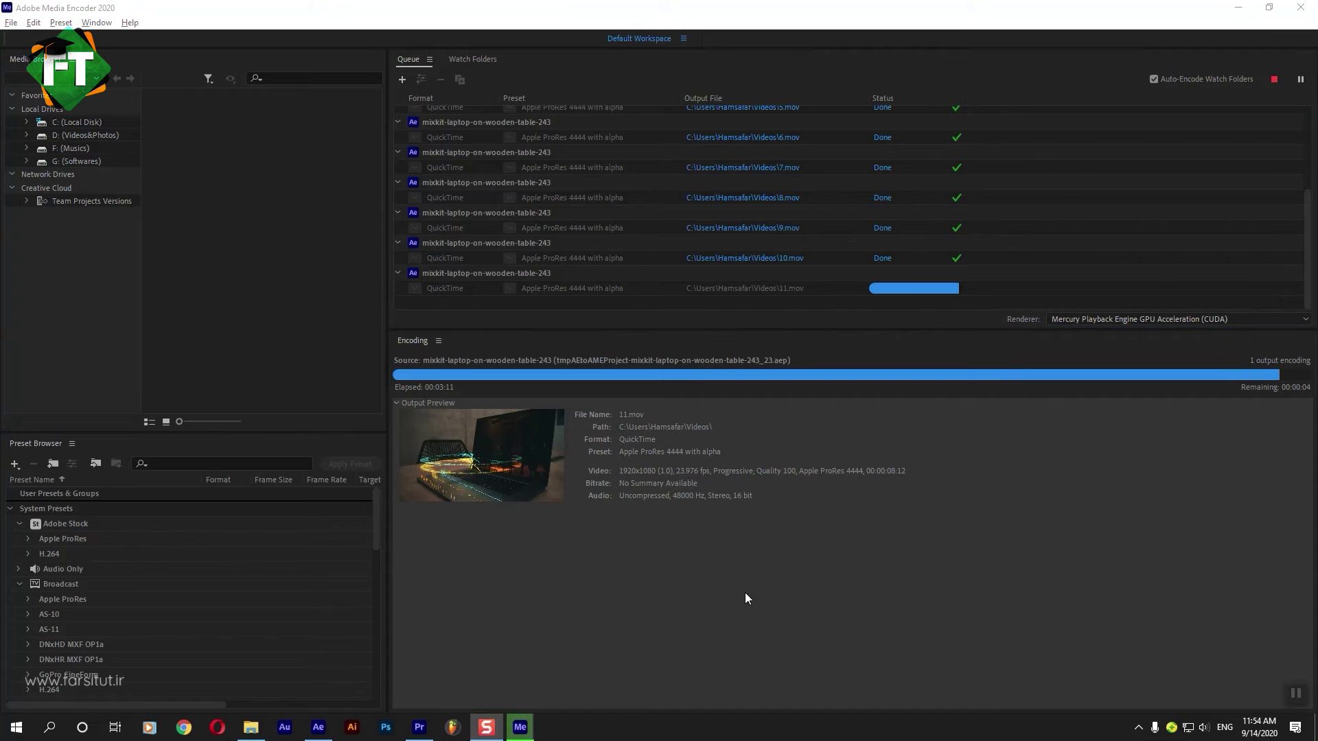
Close After Effects without saving, close Media Encoder, and select the eleven .mov files
click(318, 727)
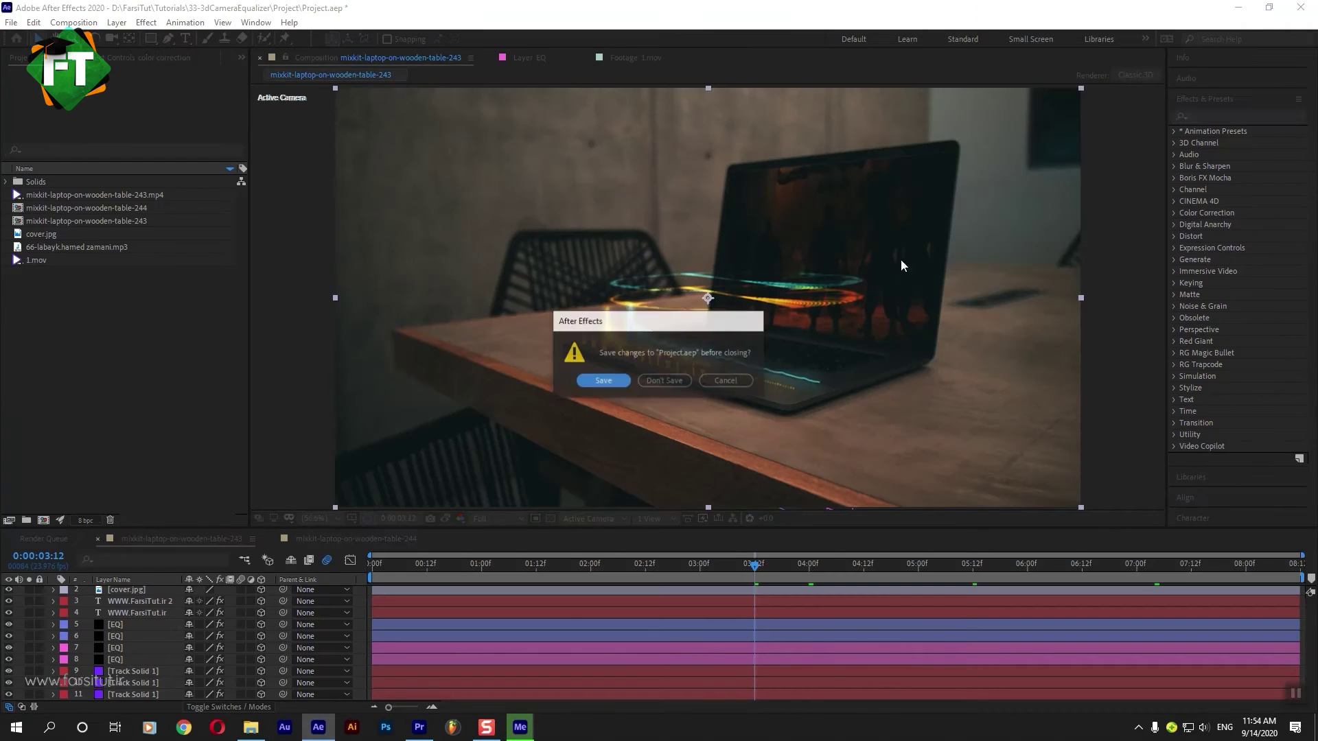
click(656, 382)
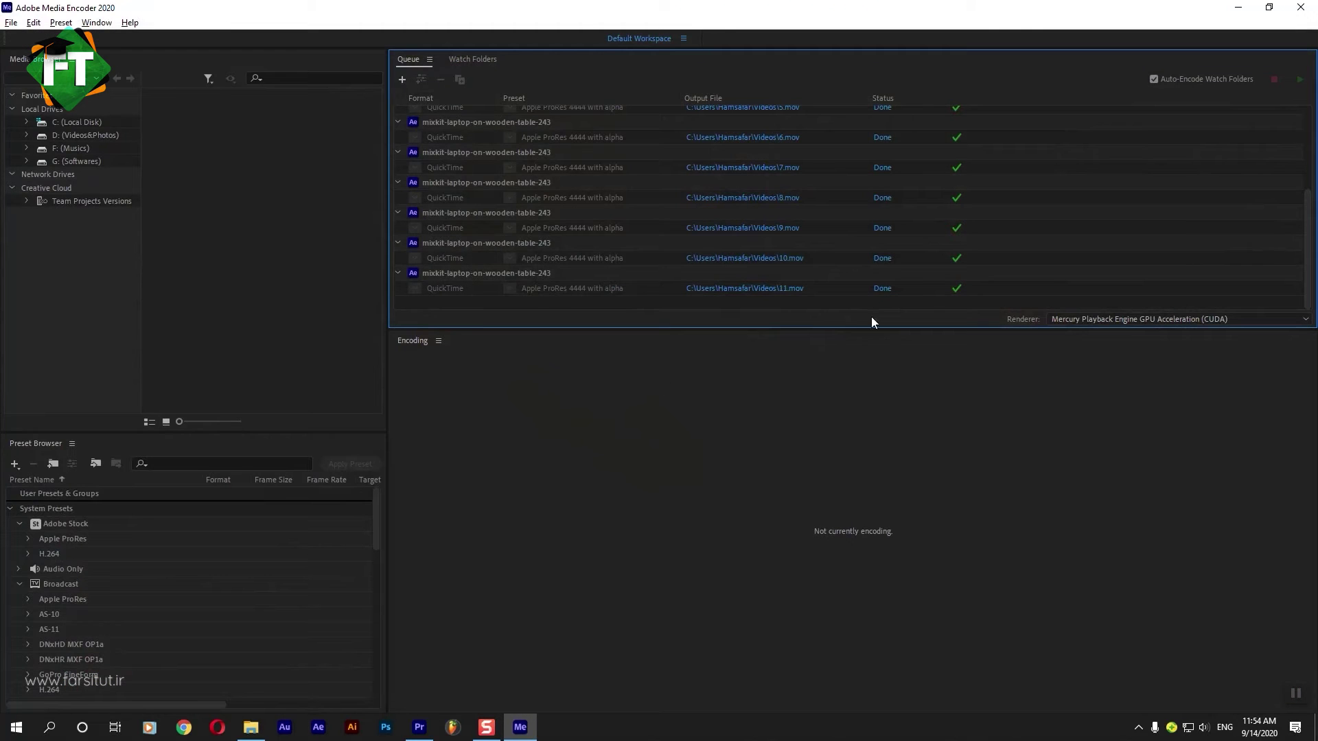
click(1299, 8)
drag(493, 239, 516, 272)
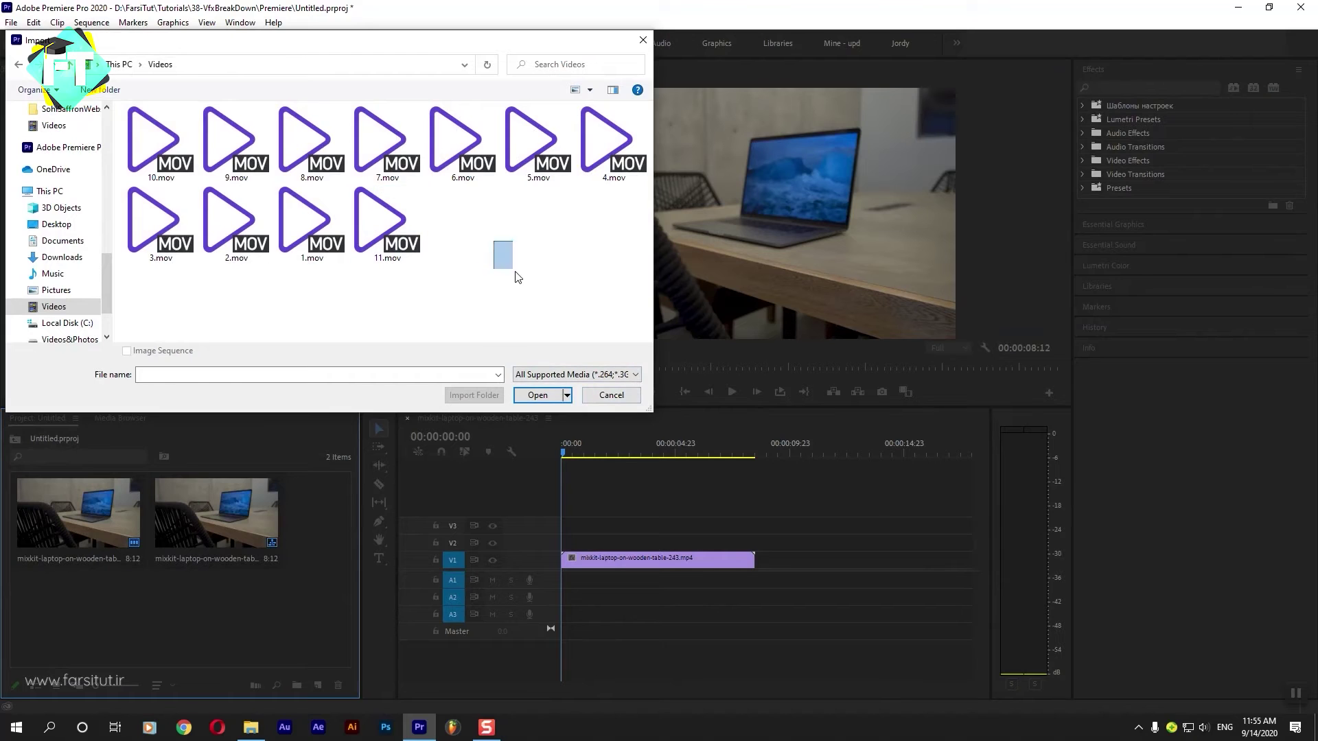
Import 1.mov–11.mov into the project, undoing a trial drop of them onto the timeline
key(ctrl+a)
click(536, 396)
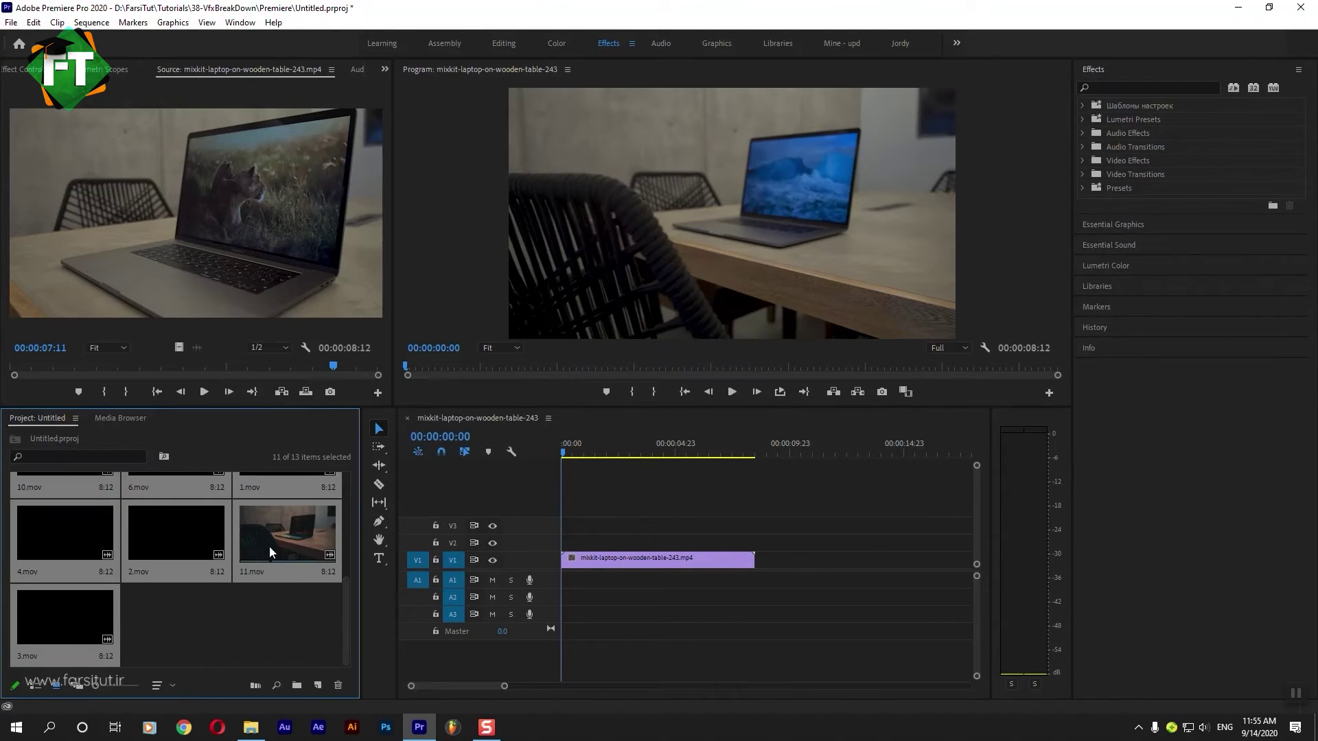
drag(346, 603, 349, 498)
drag(287, 530, 764, 559)
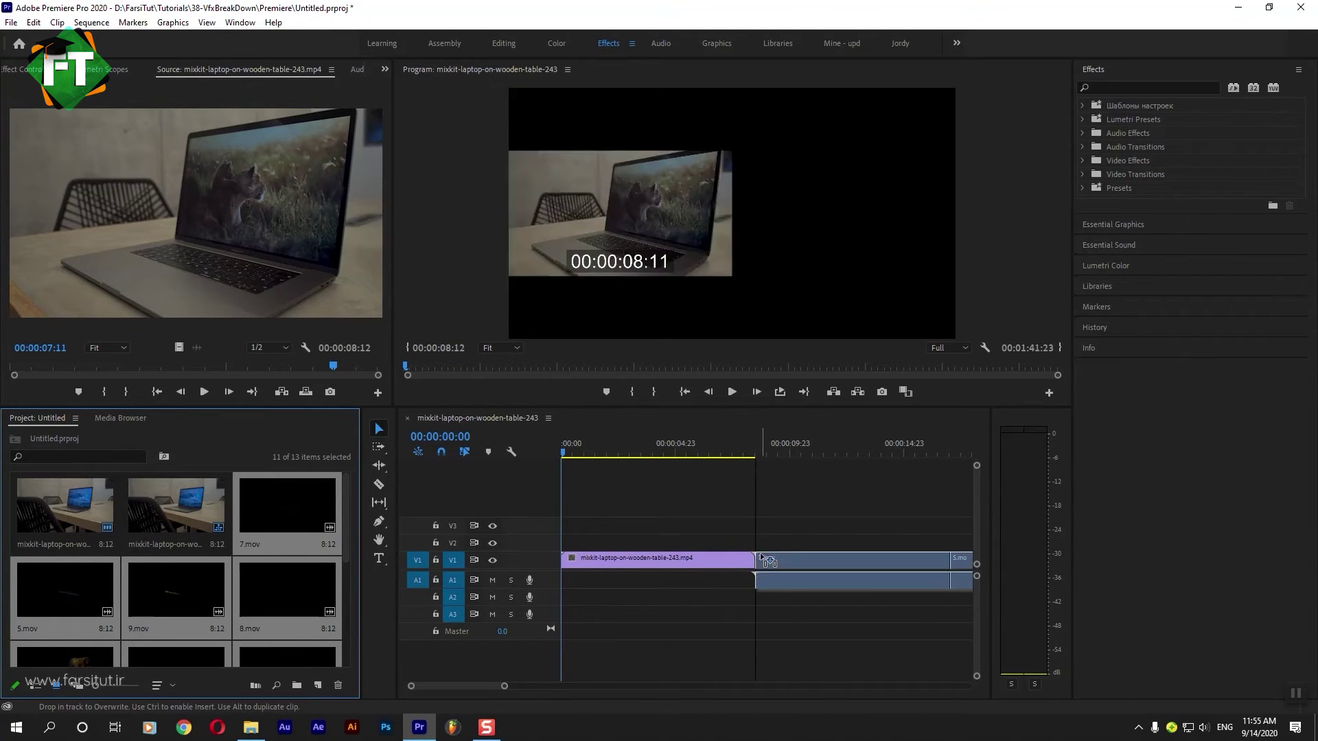
drag(764, 560, 695, 526)
key(ctrl+z)
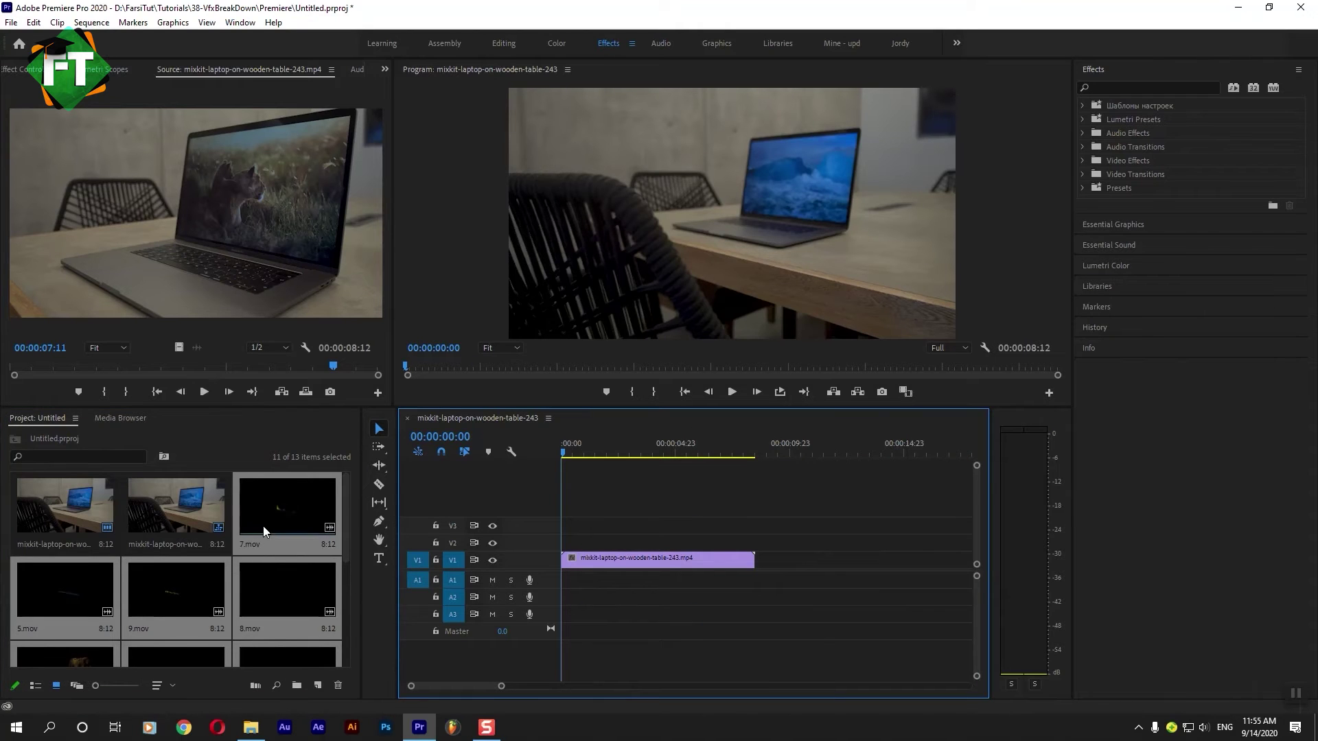
click(283, 554)
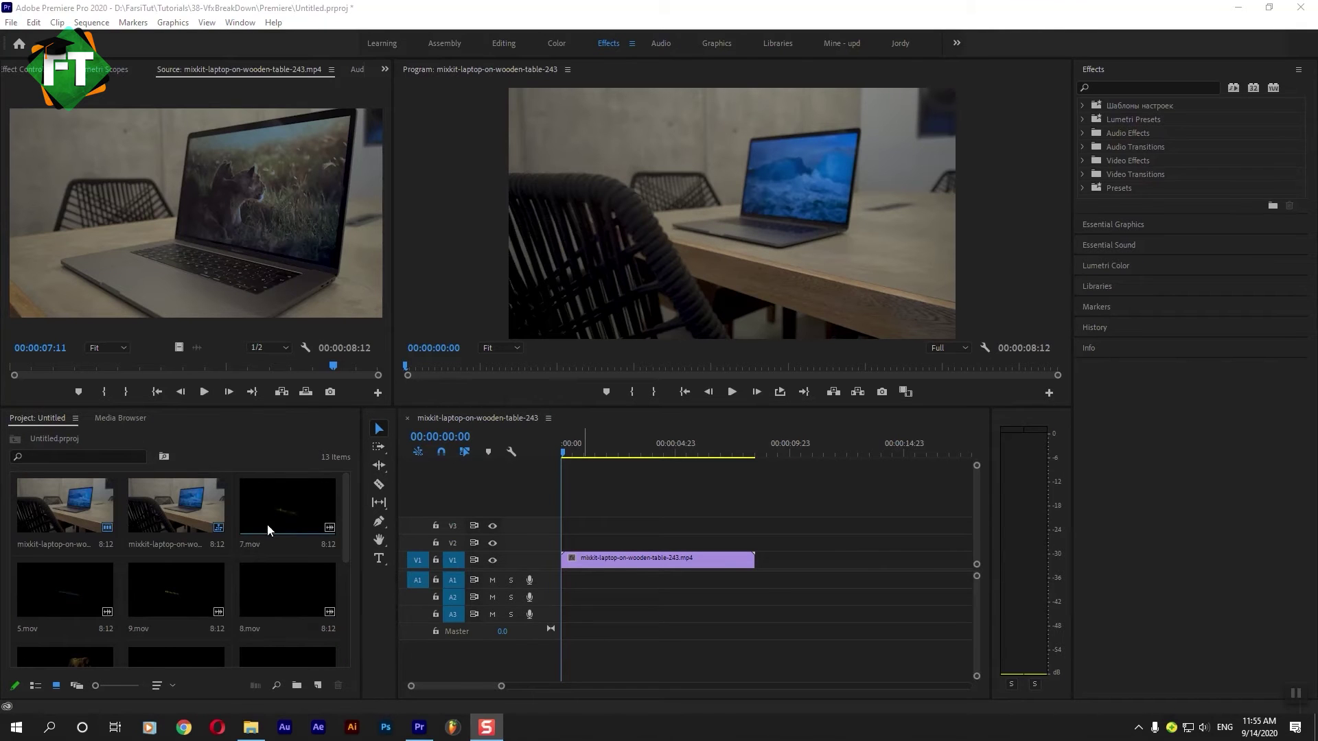
Sort the Project panel items by Name
right_click(228, 554)
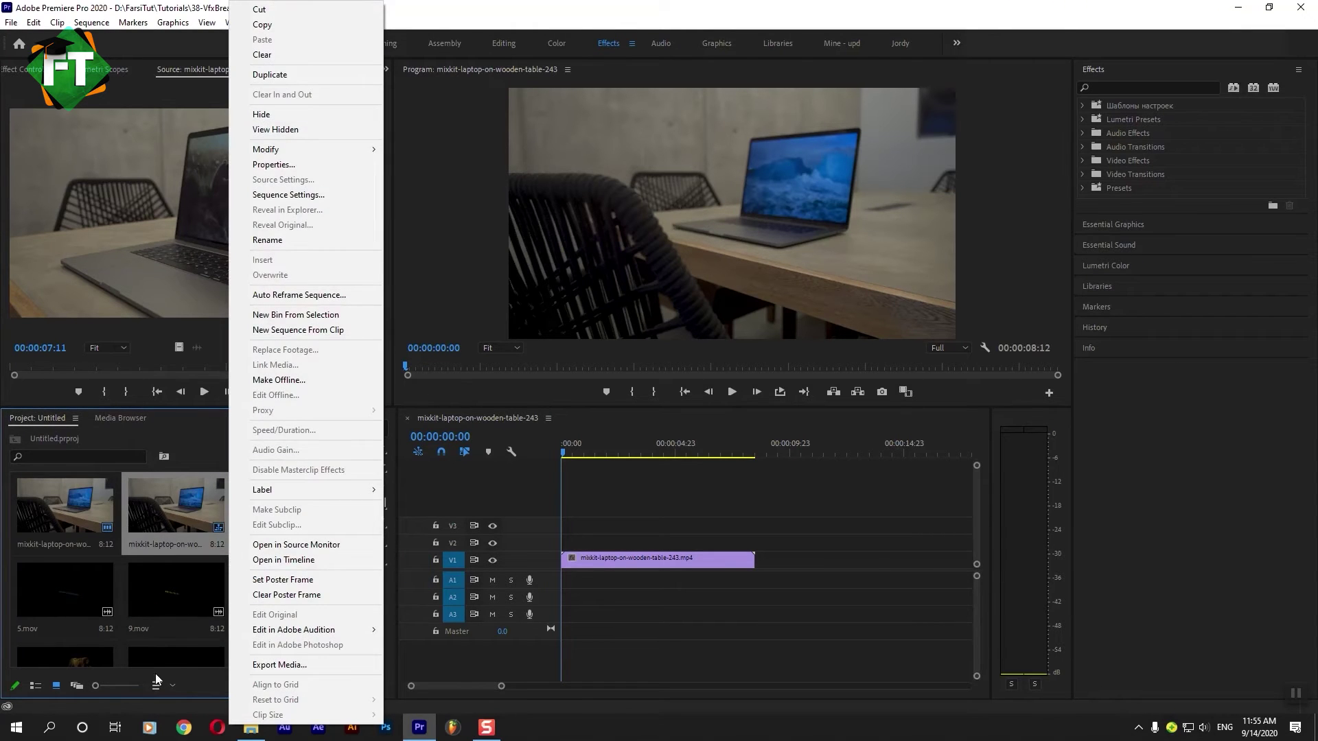
click(171, 687)
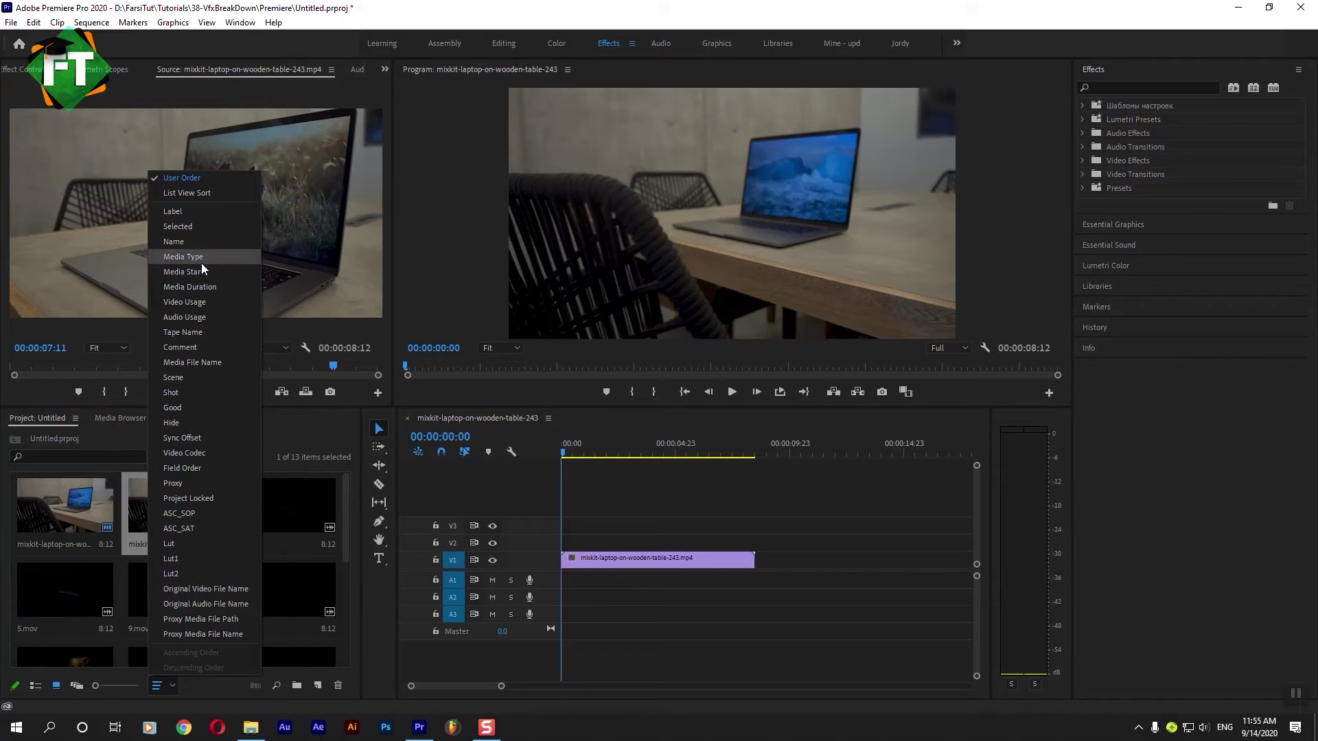
click(201, 246)
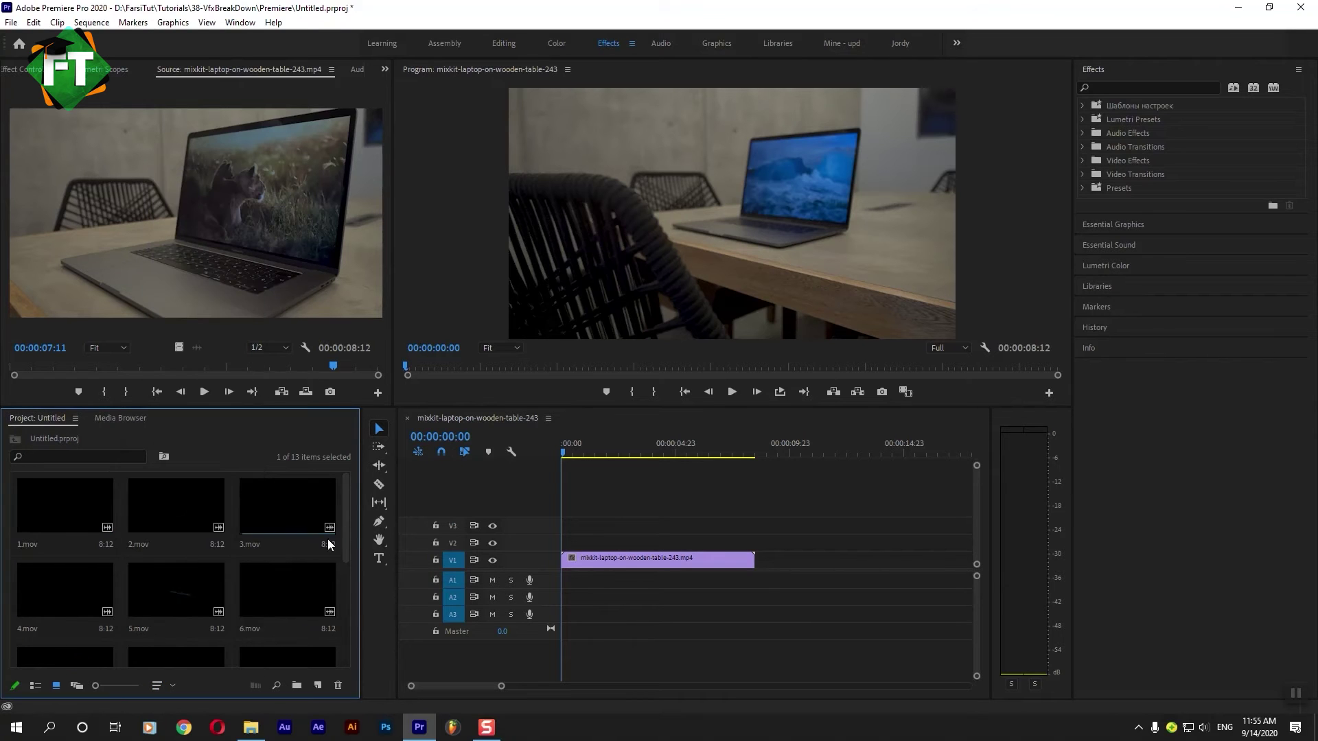
Select 1.mov in the sorted bin and make the sequence timeline active
click(63, 516)
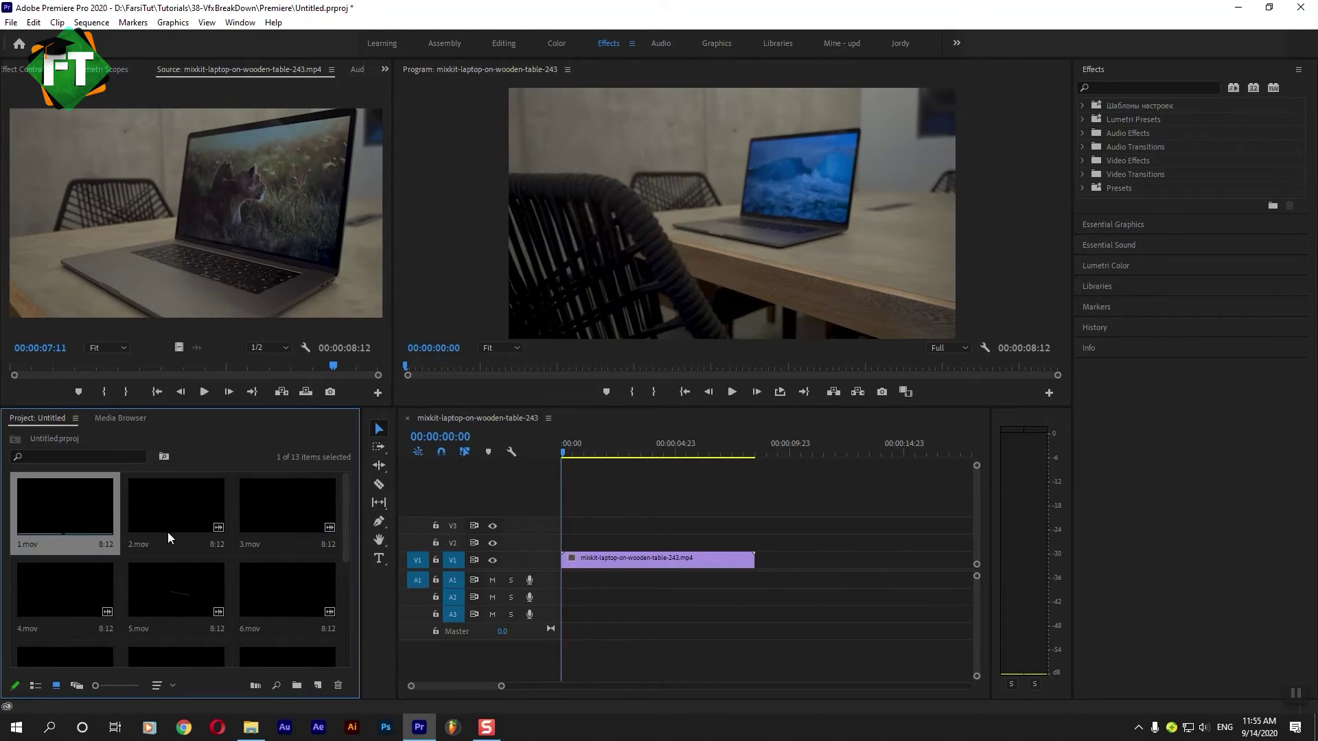
scroll(346, 546, down, 1)
drag(346, 544, 346, 604)
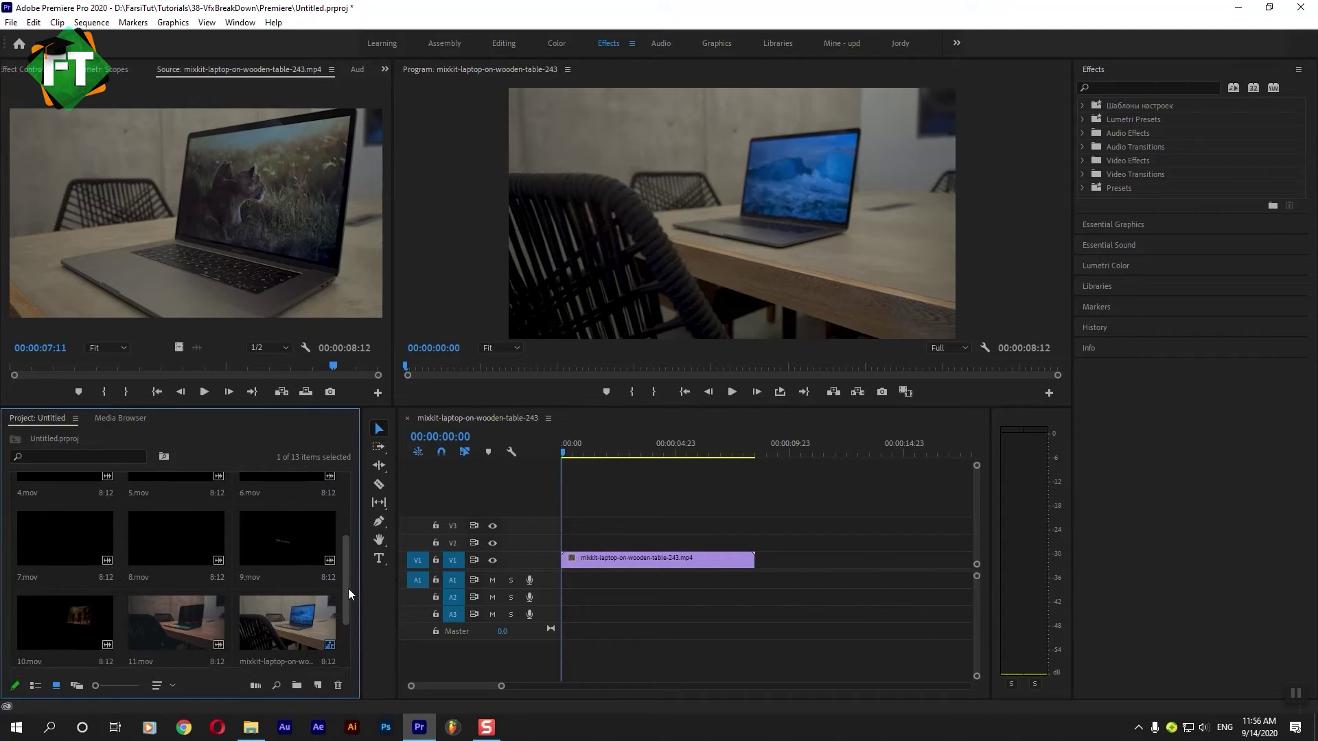
shift+click(148, 599)
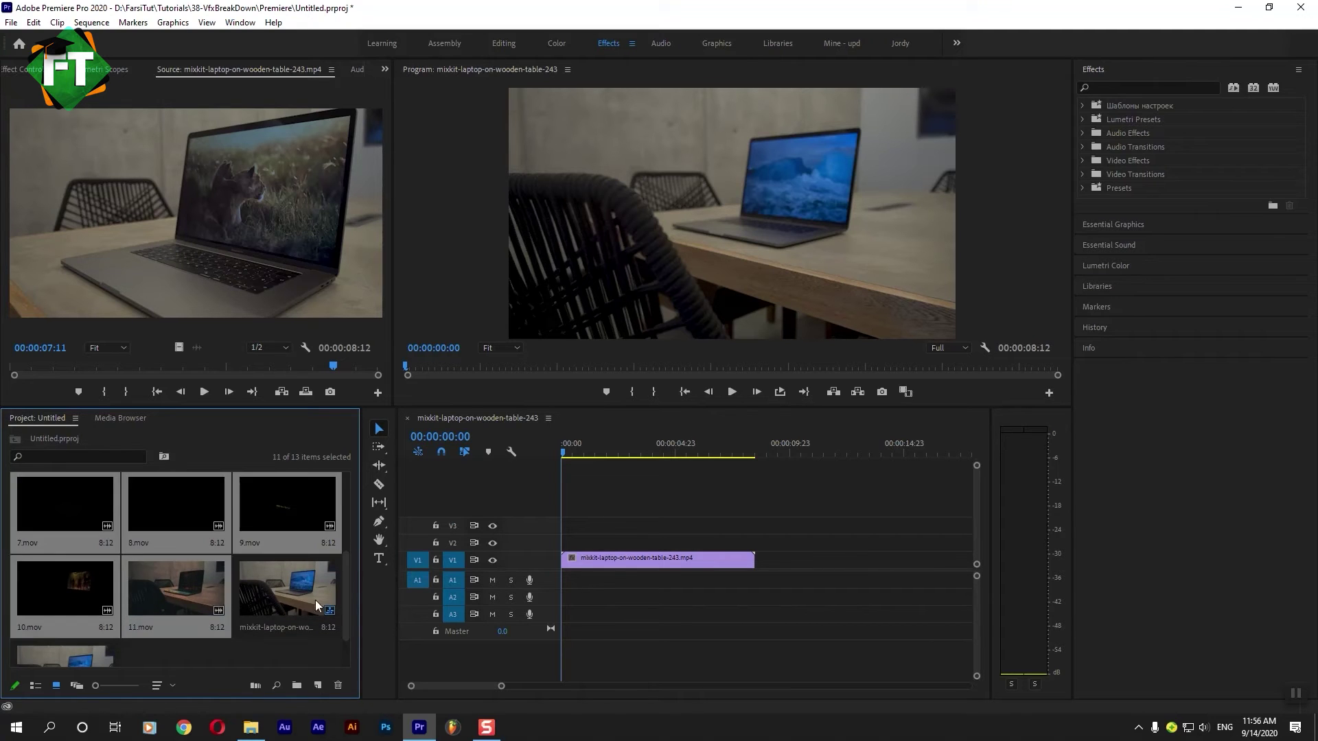
drag(348, 595, 346, 493)
click(53, 527)
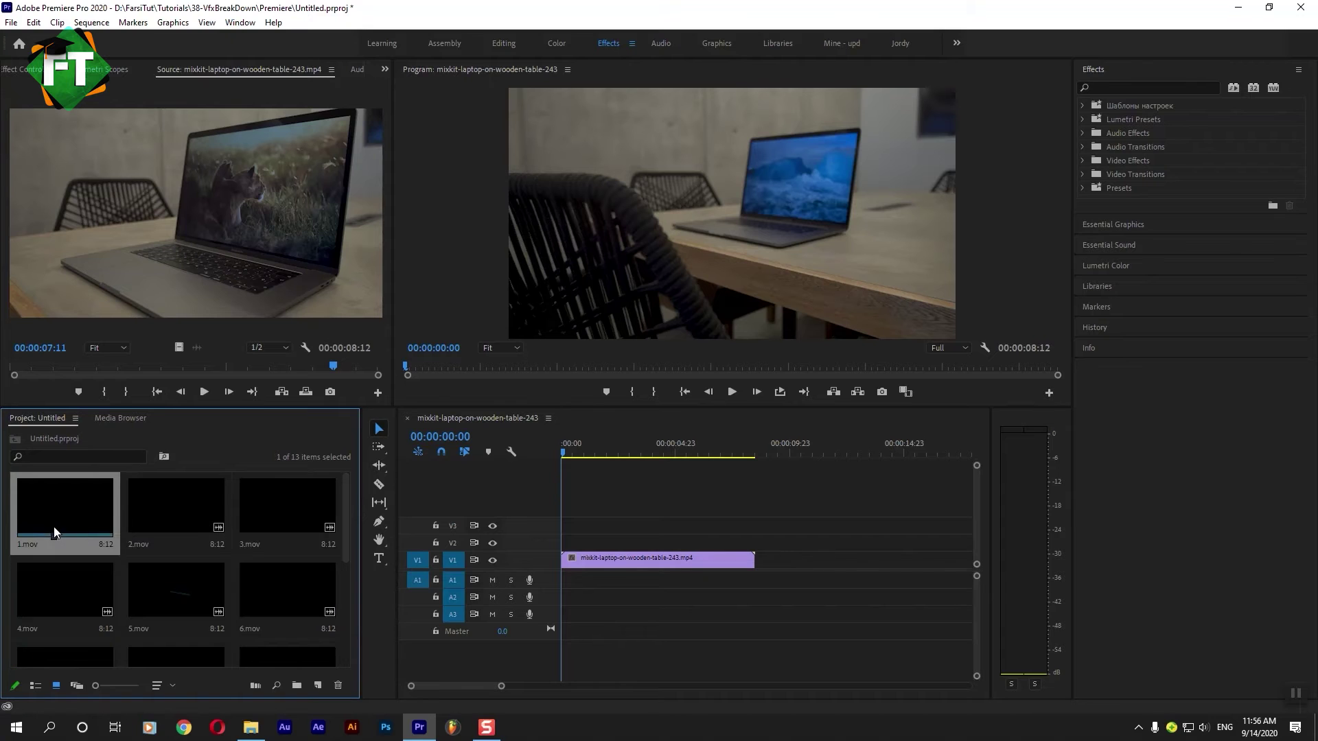
click(619, 555)
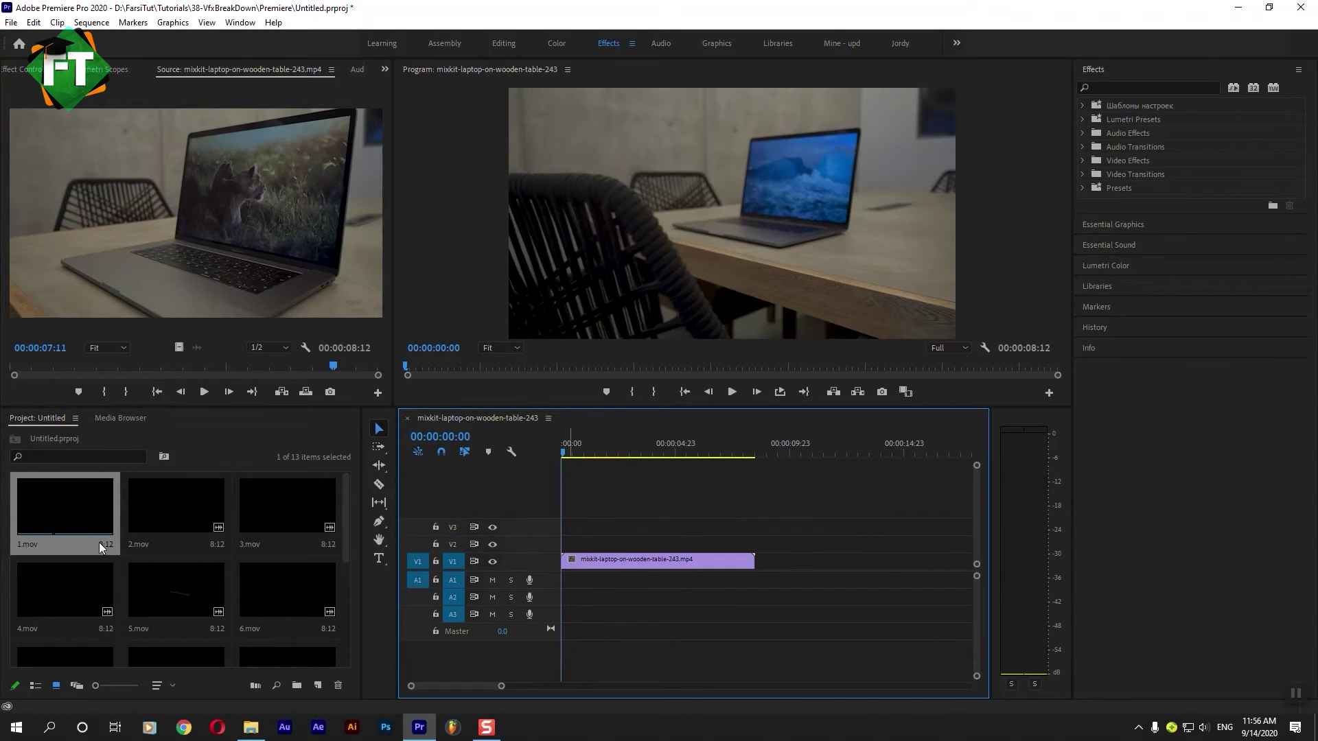
Place only 1.mov's video on V2, undoing the first drop that included audio
drag(65, 508, 589, 547)
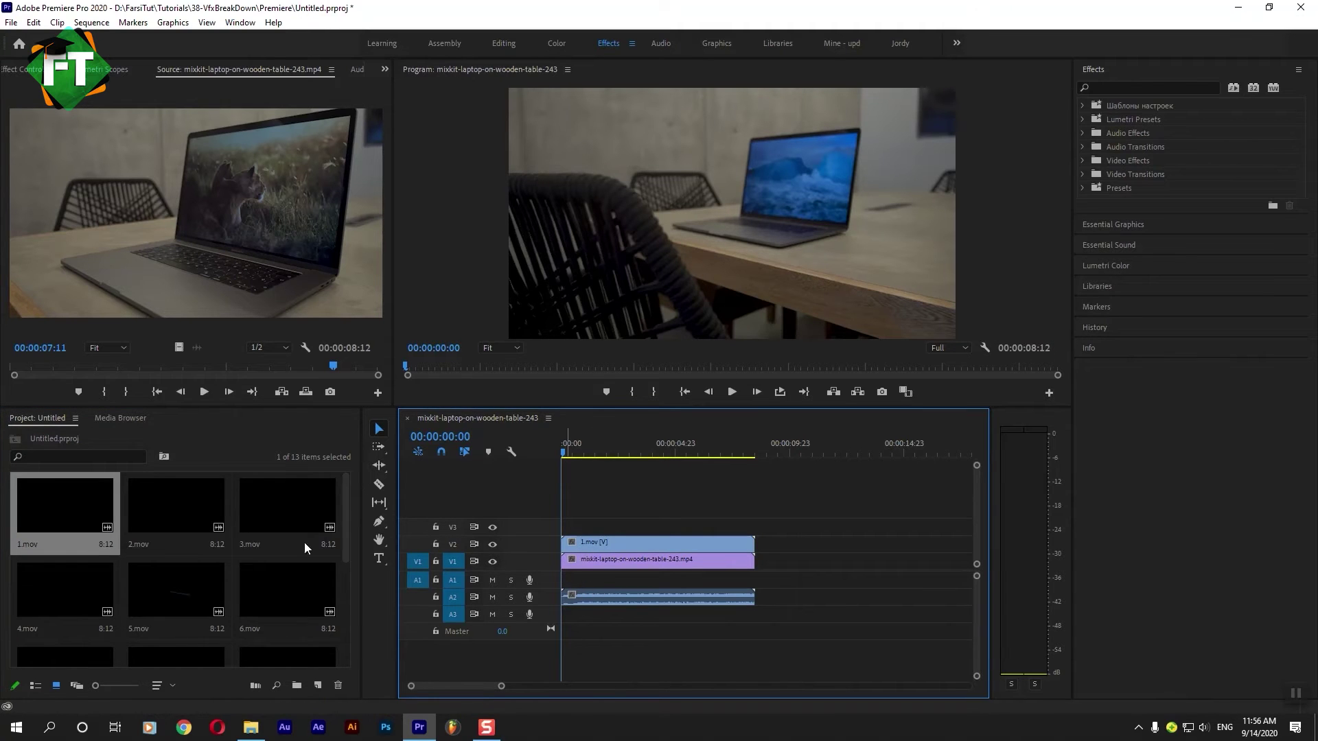
key(ctrl+z)
double_click(85, 526)
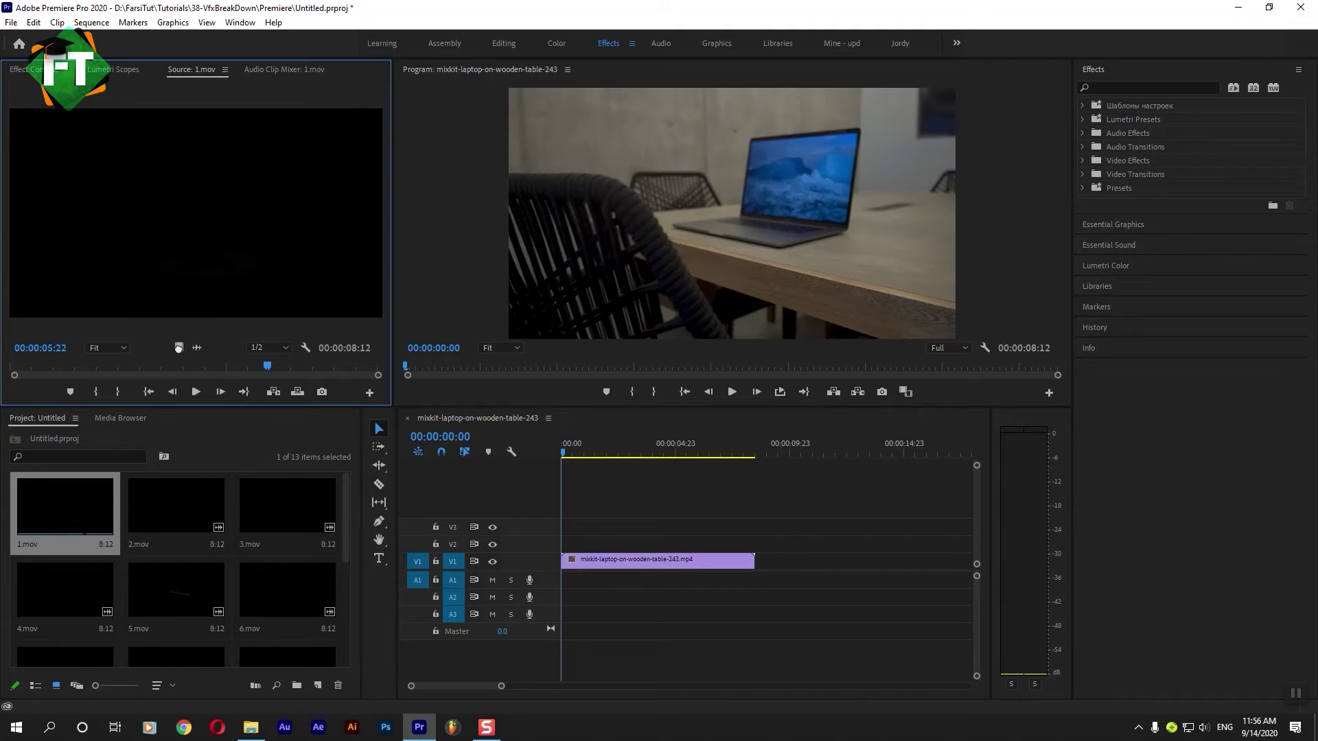
drag(178, 347, 560, 540)
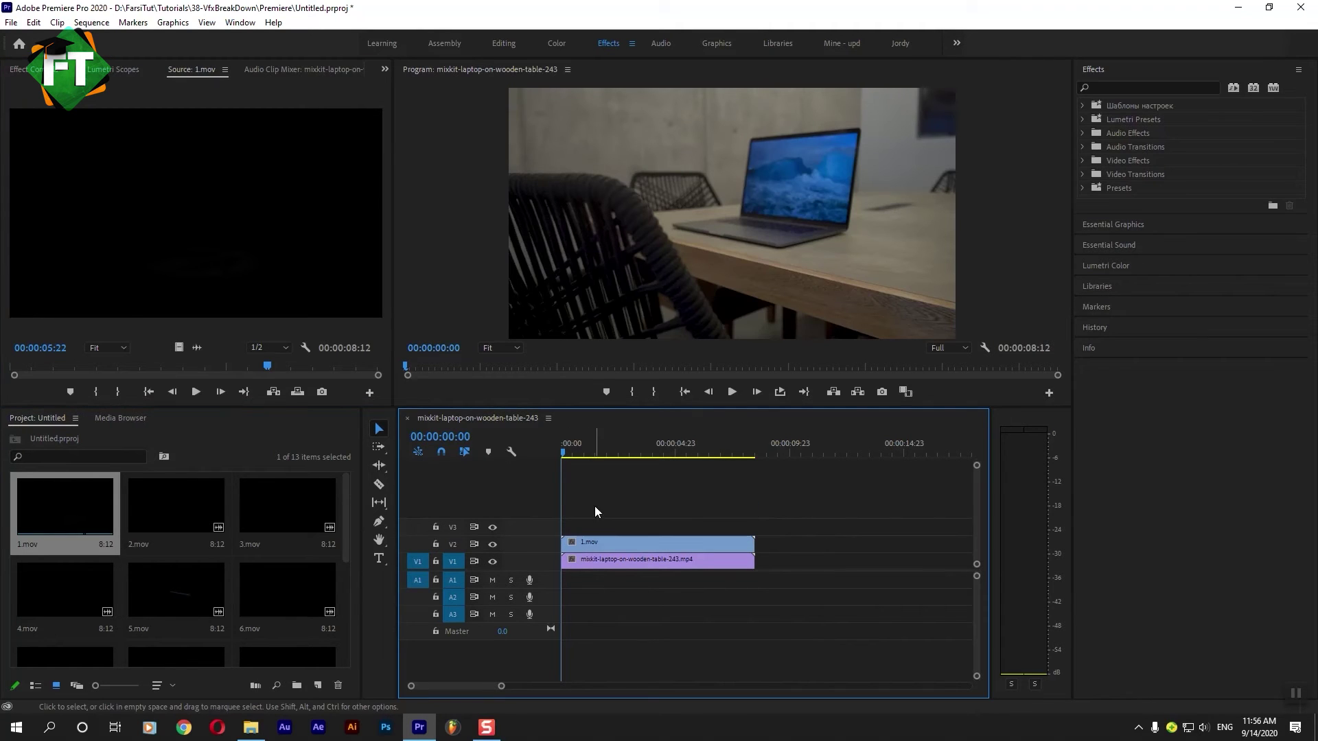
Play the composite full-screen from the start, then load 2.mov in the Source monitor
drag(579, 455, 721, 459)
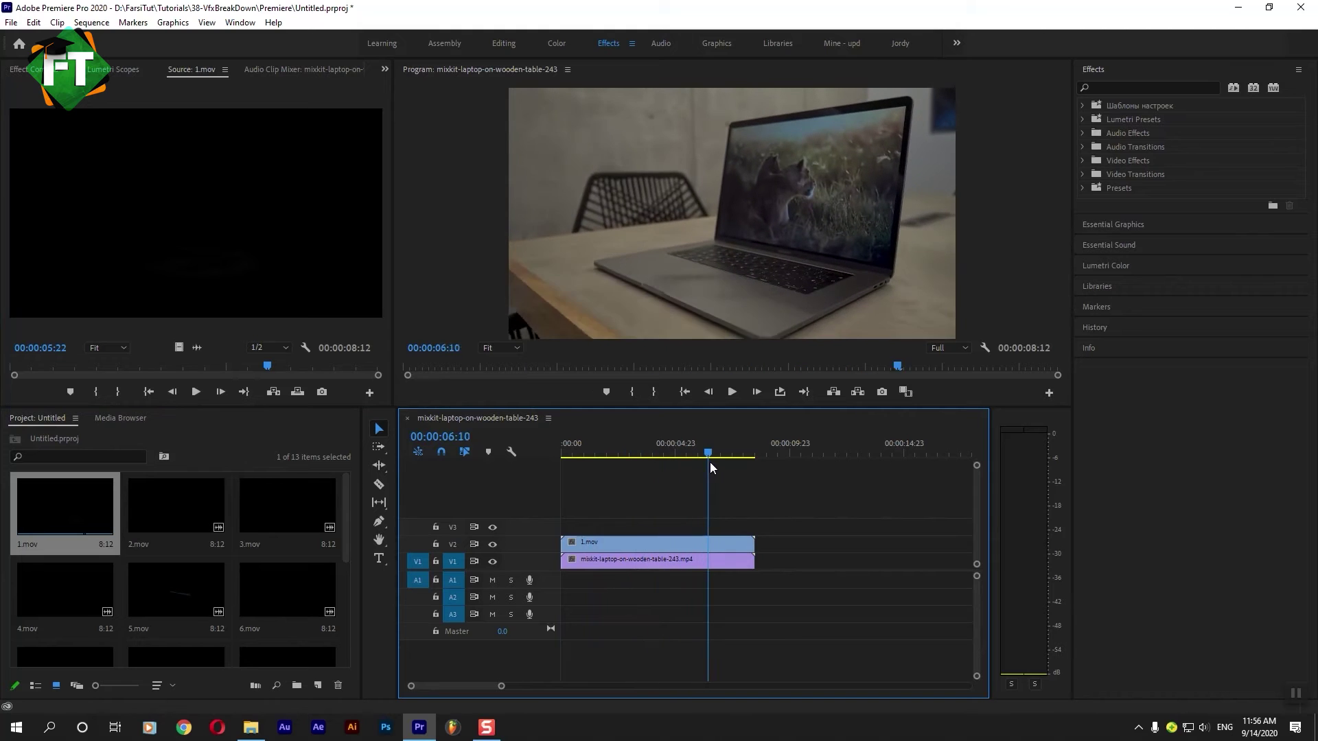
key(grave)
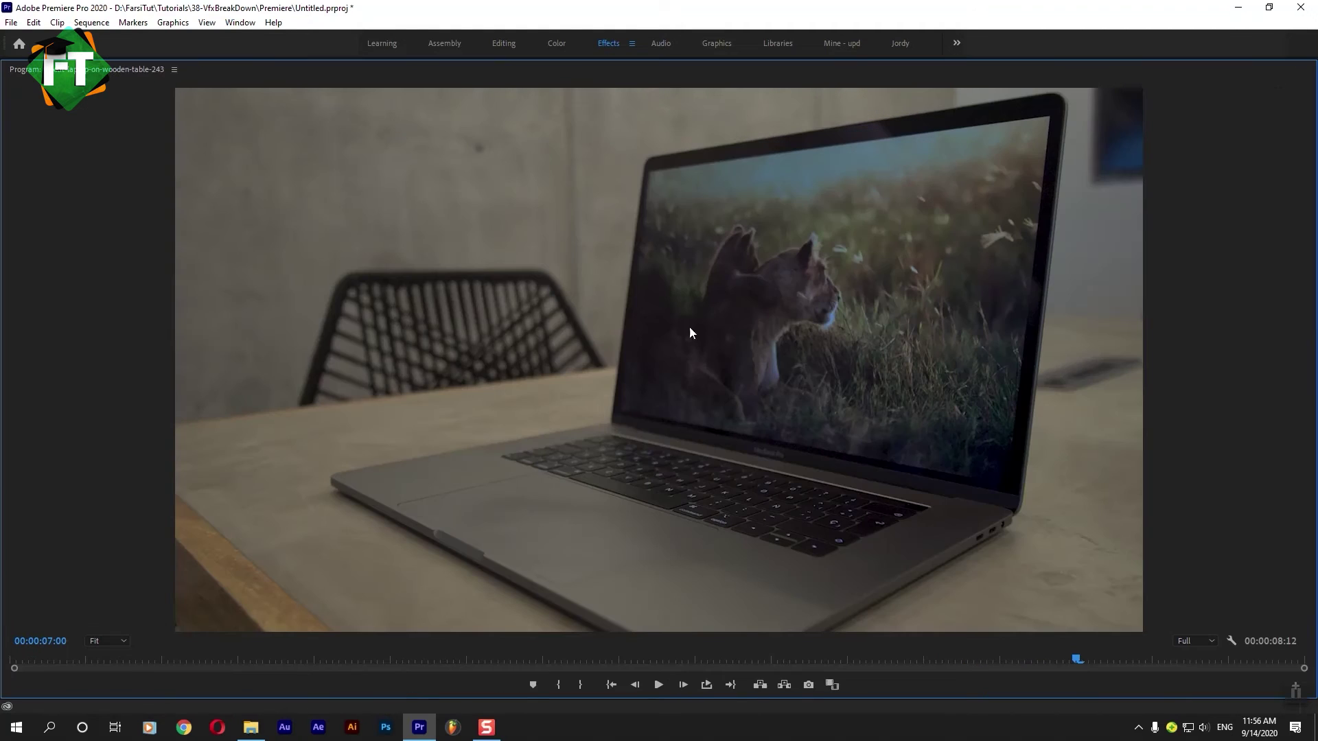
click(34, 663)
key(space)
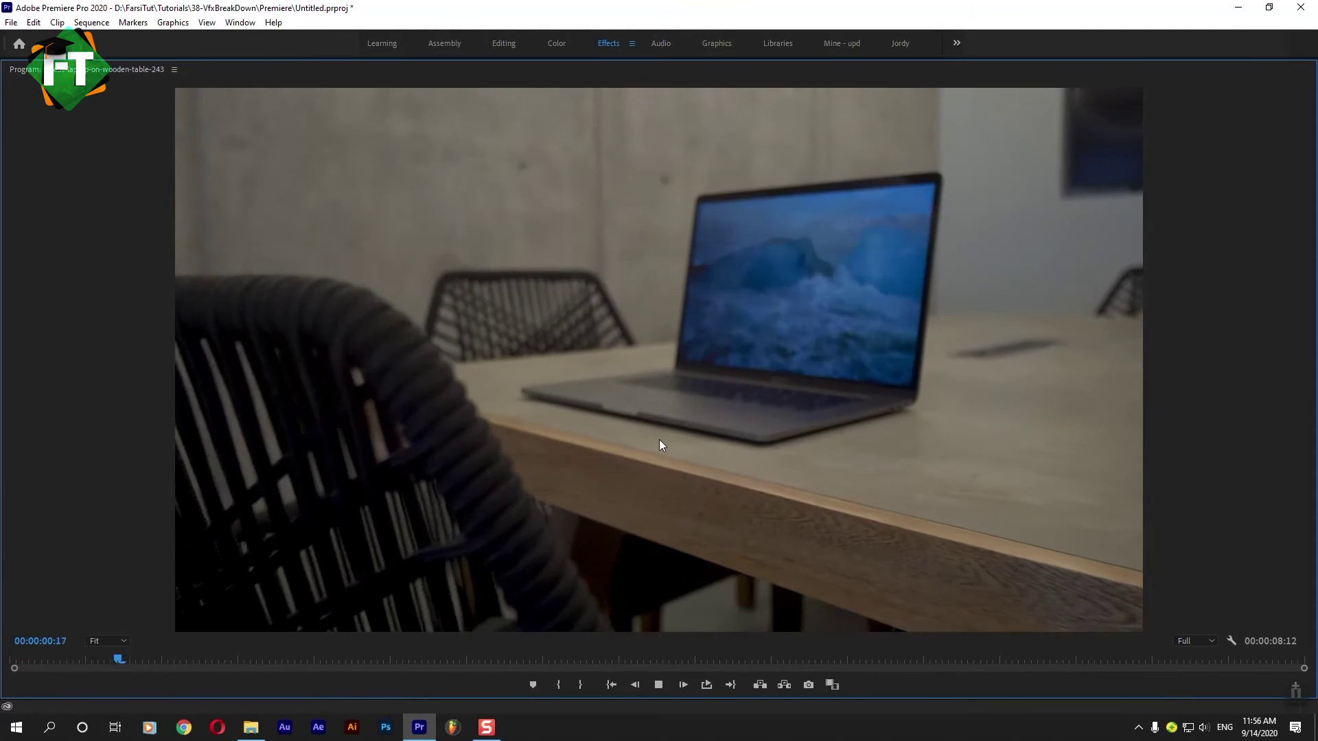
key(grave)
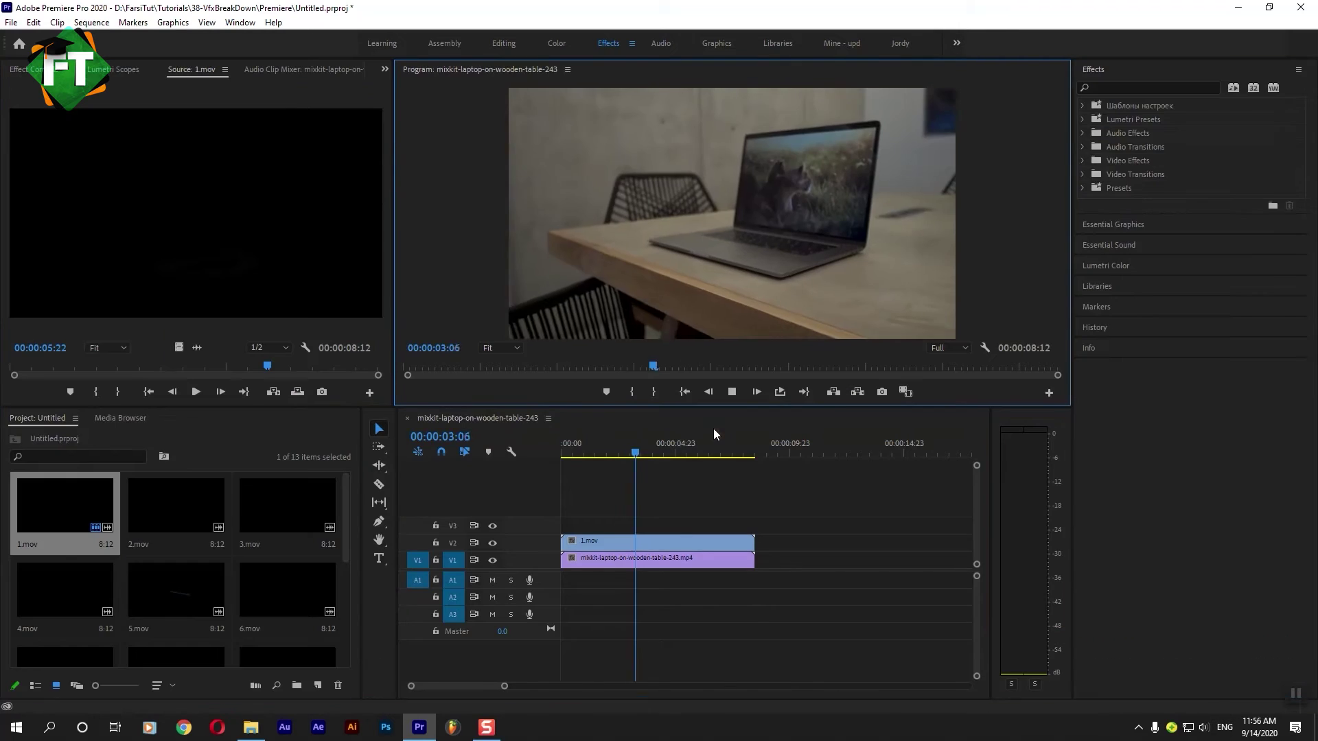
key(space)
double_click(168, 516)
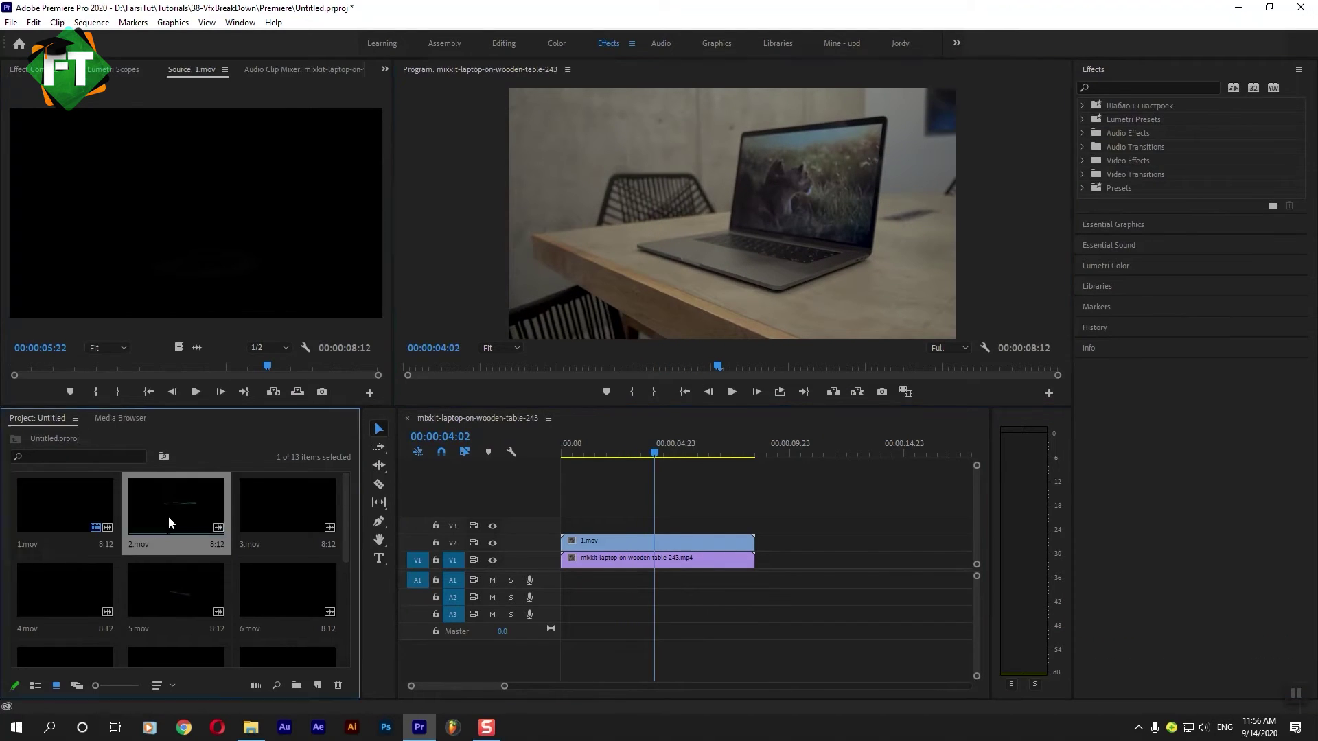
Stack 2.mov and 3.mov on new tracks above 1.mov and preview the composite full-screen
mouse_move(179, 348)
mouse_down()
mouse_move(575, 529)
mouse_move(562, 528)
mouse_up()
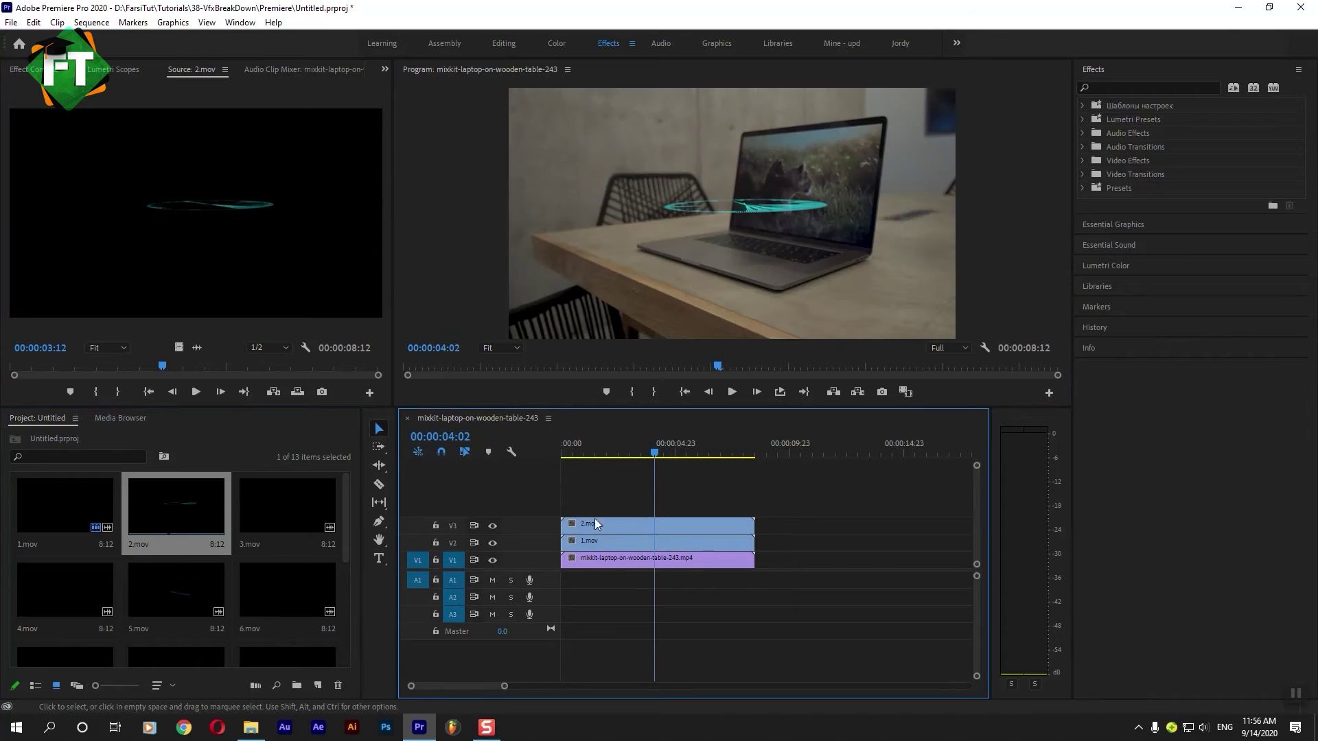
double_click(294, 508)
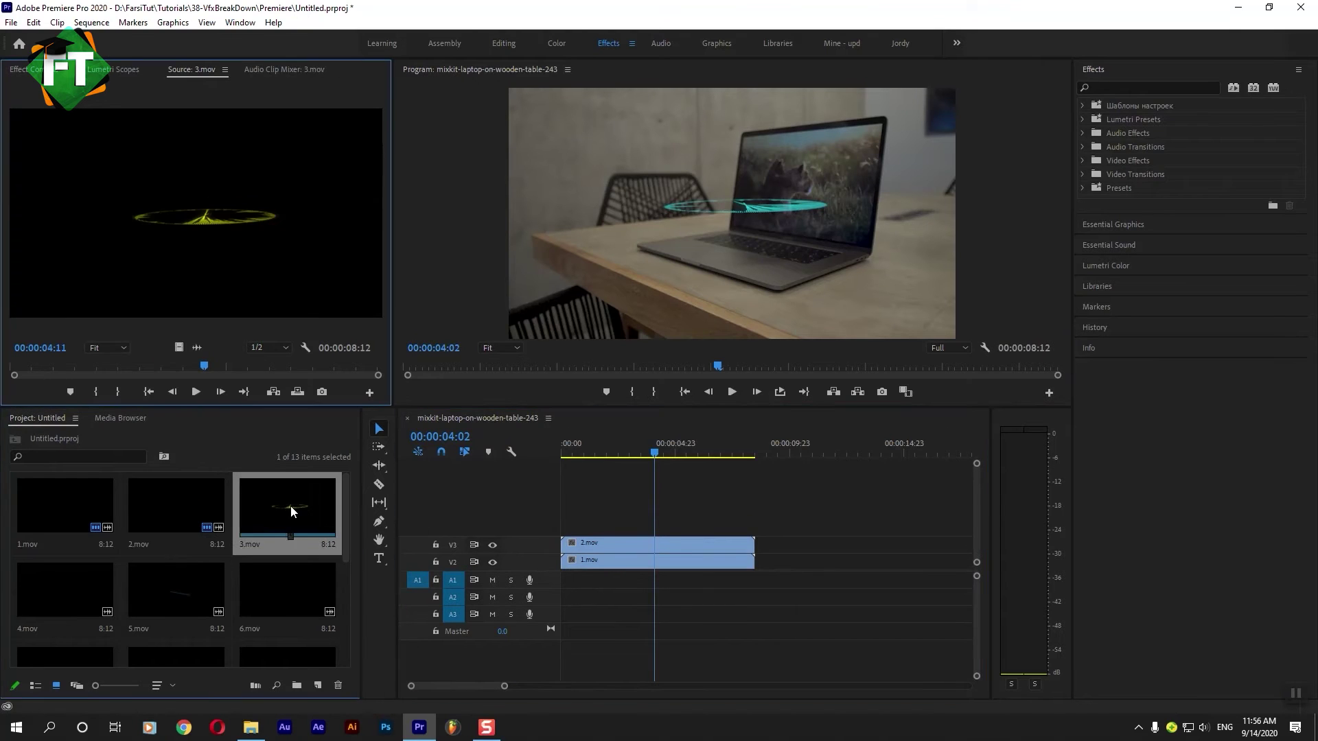
drag(179, 347, 561, 511)
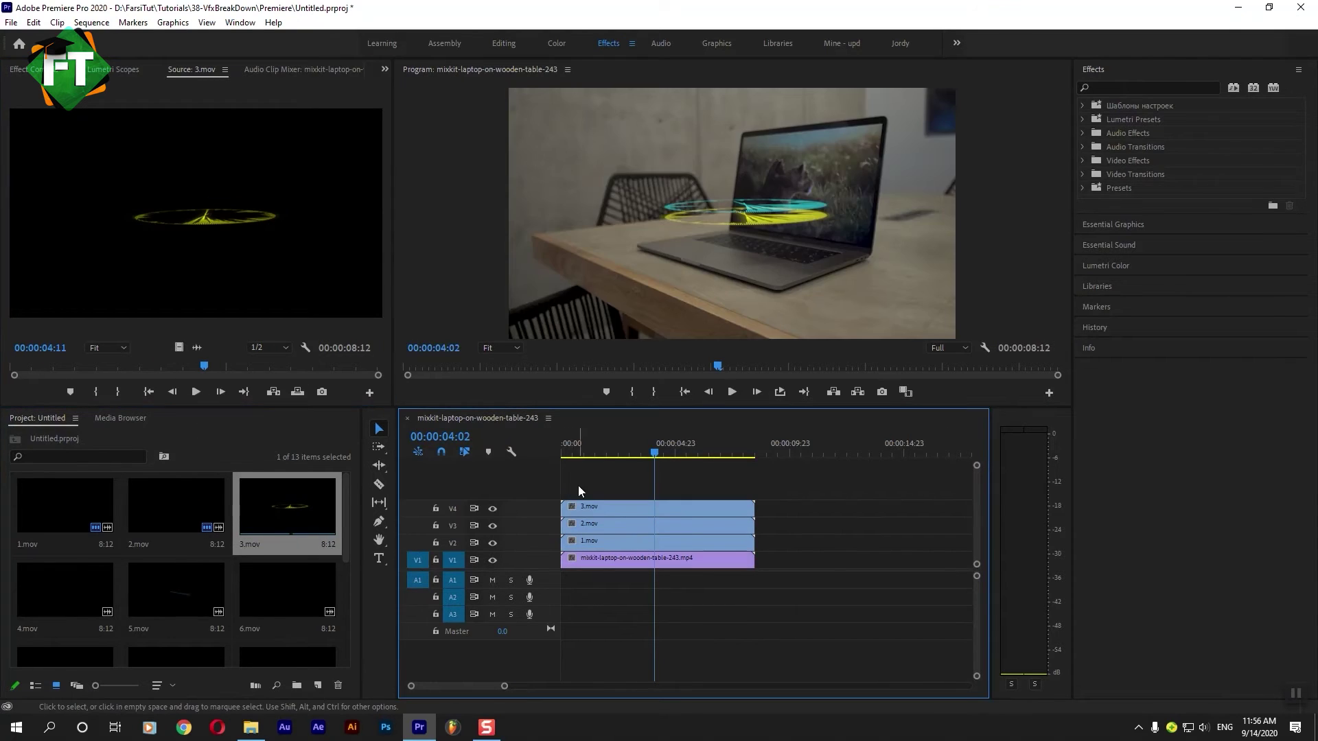
scroll(978, 534, up, 1)
key(Home)
key(space)
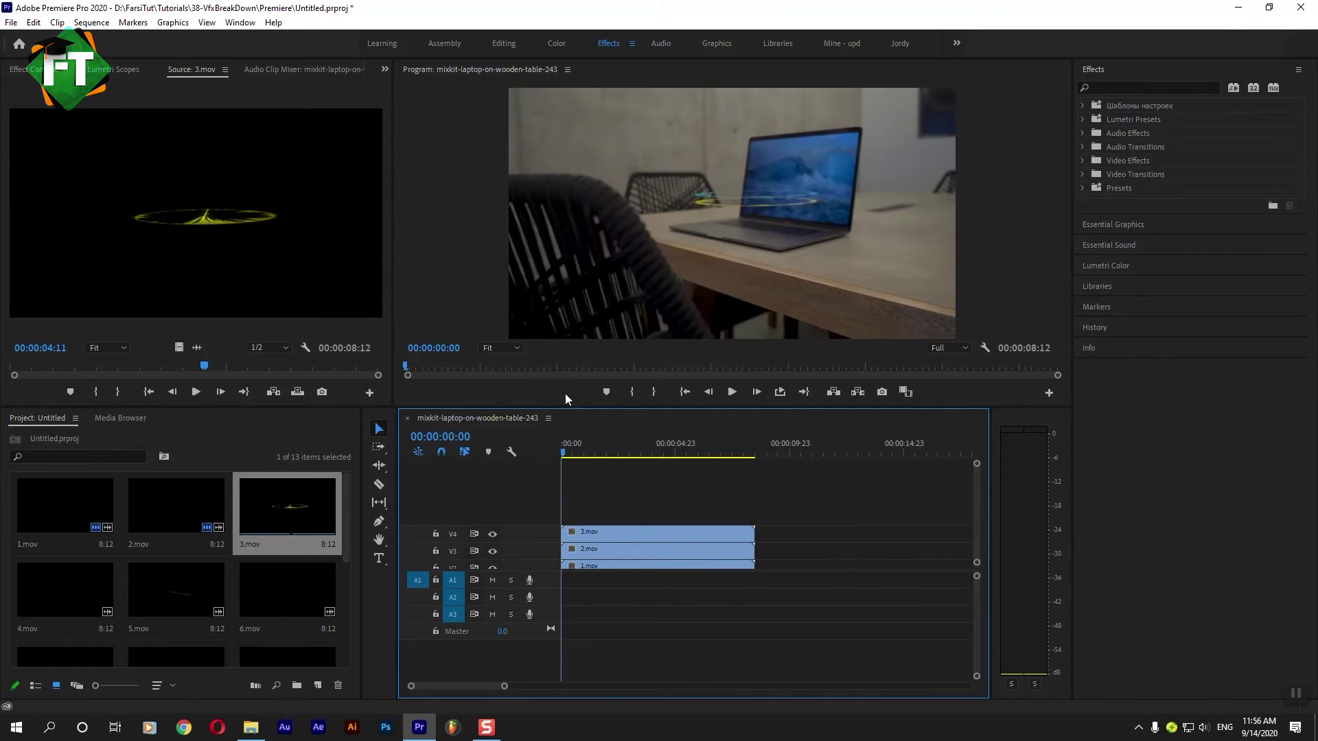
key(grave)
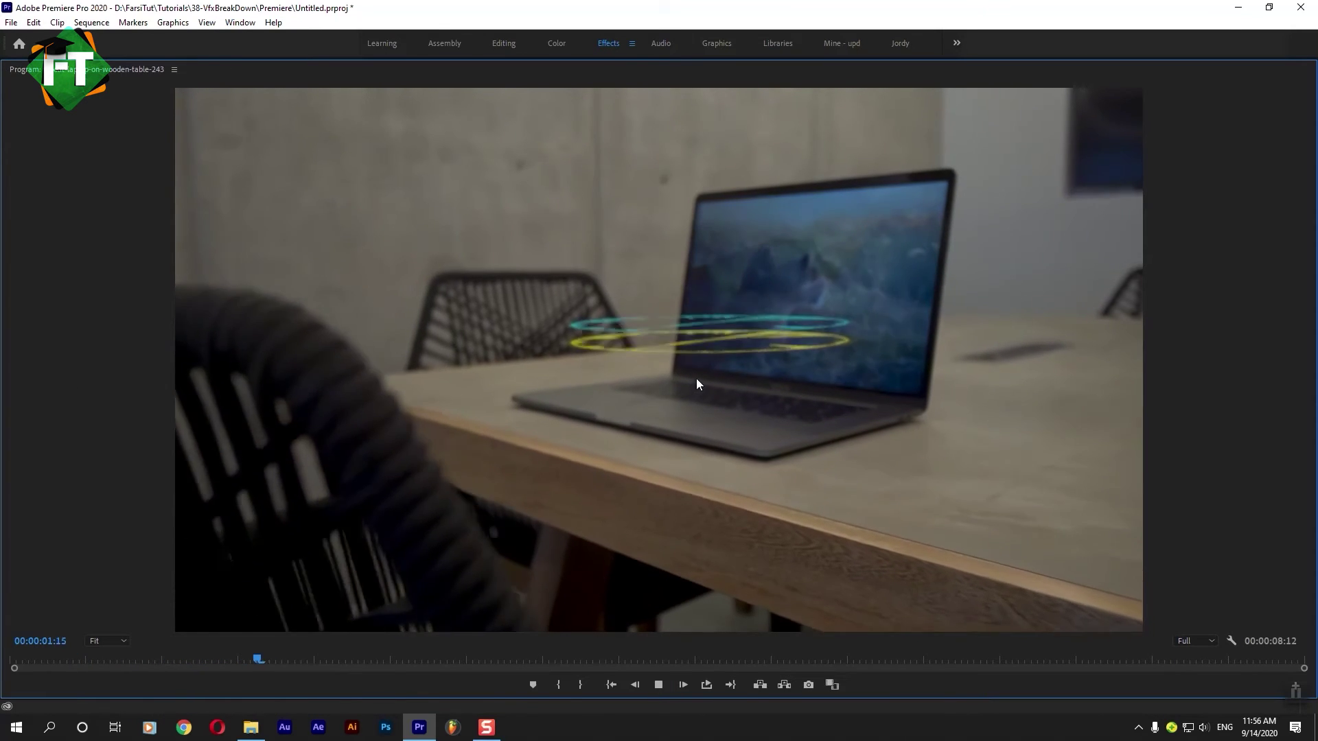
key(space)
key(grave)
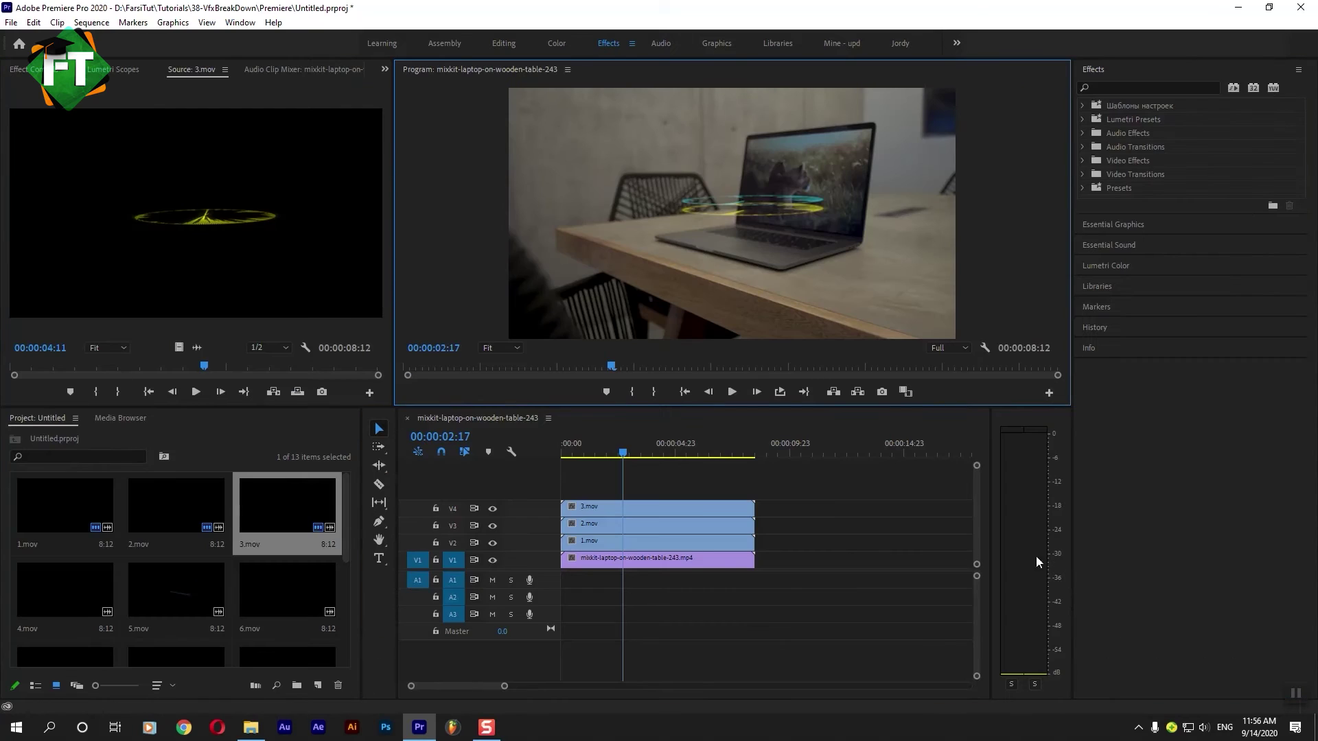
Stack 4.mov and 5.mov on new tracks at the sequence start
scroll(978, 538, up, 2)
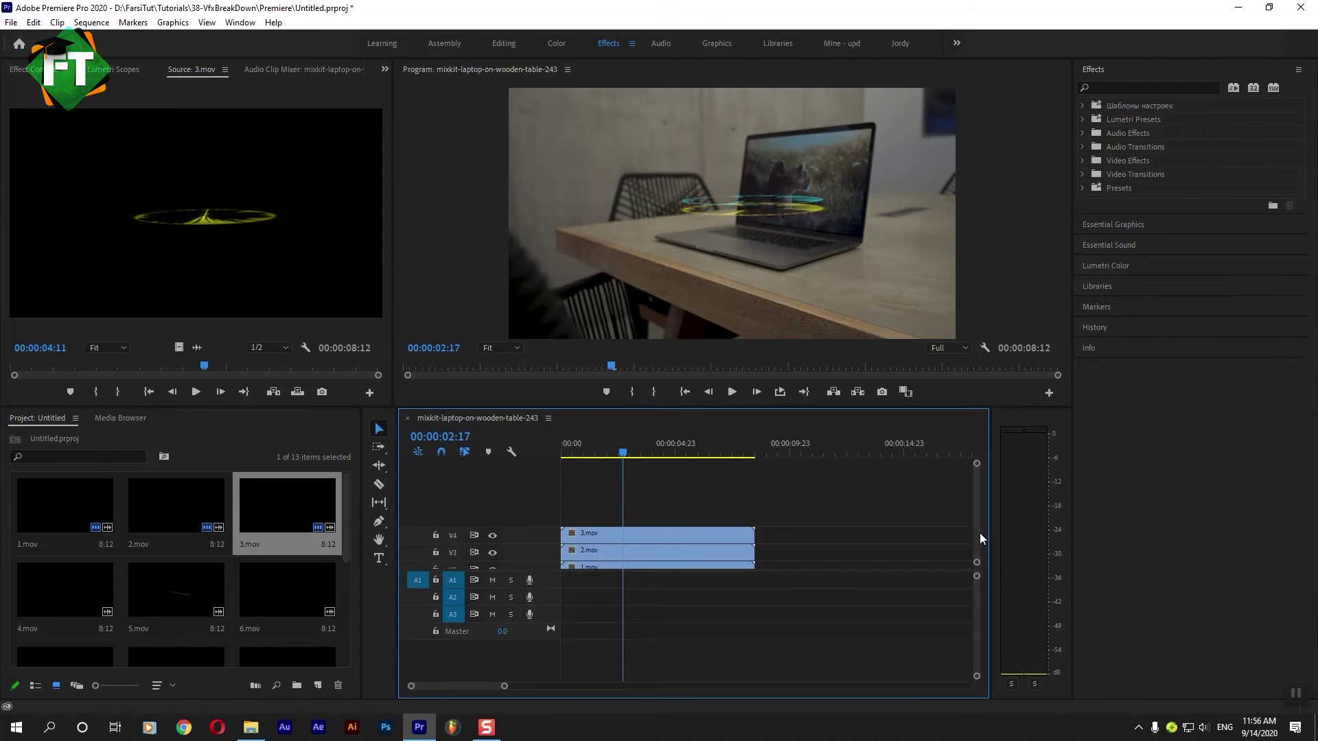
click(67, 590)
drag(68, 590, 591, 515)
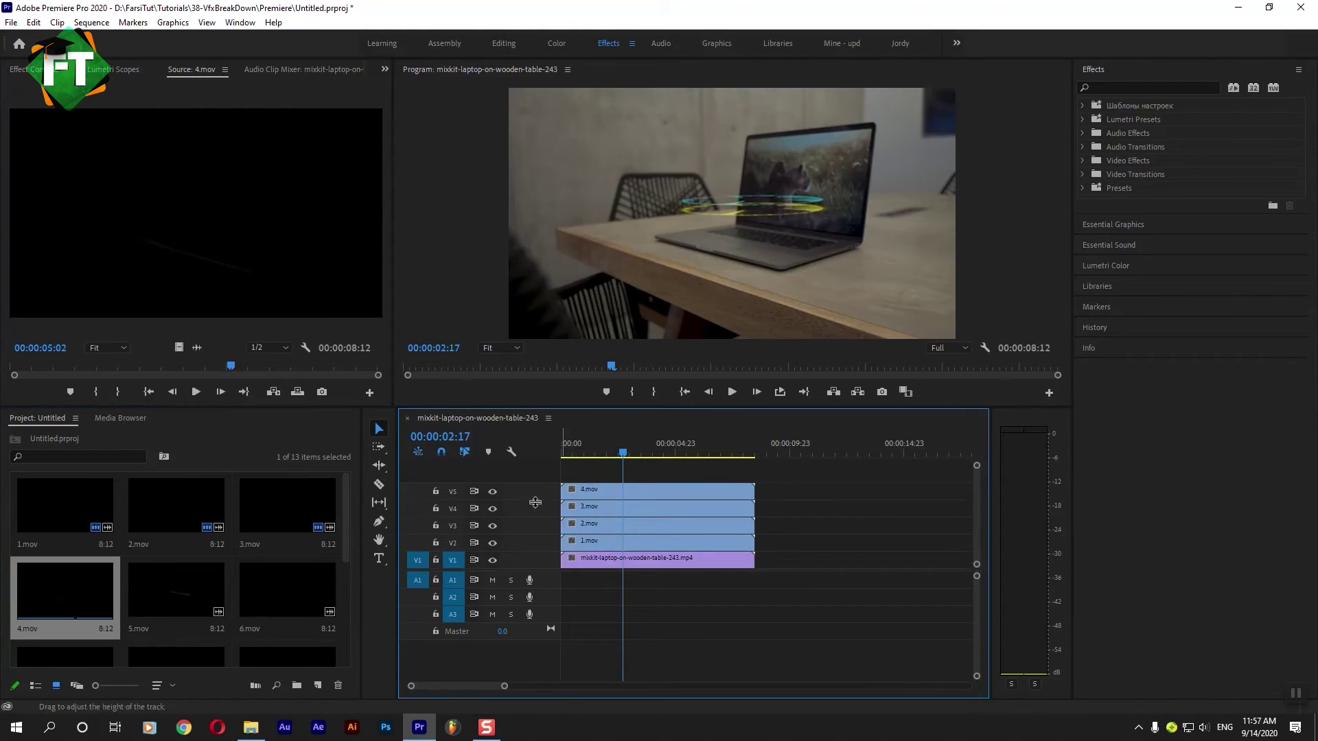
click(167, 591)
drag(166, 592, 590, 472)
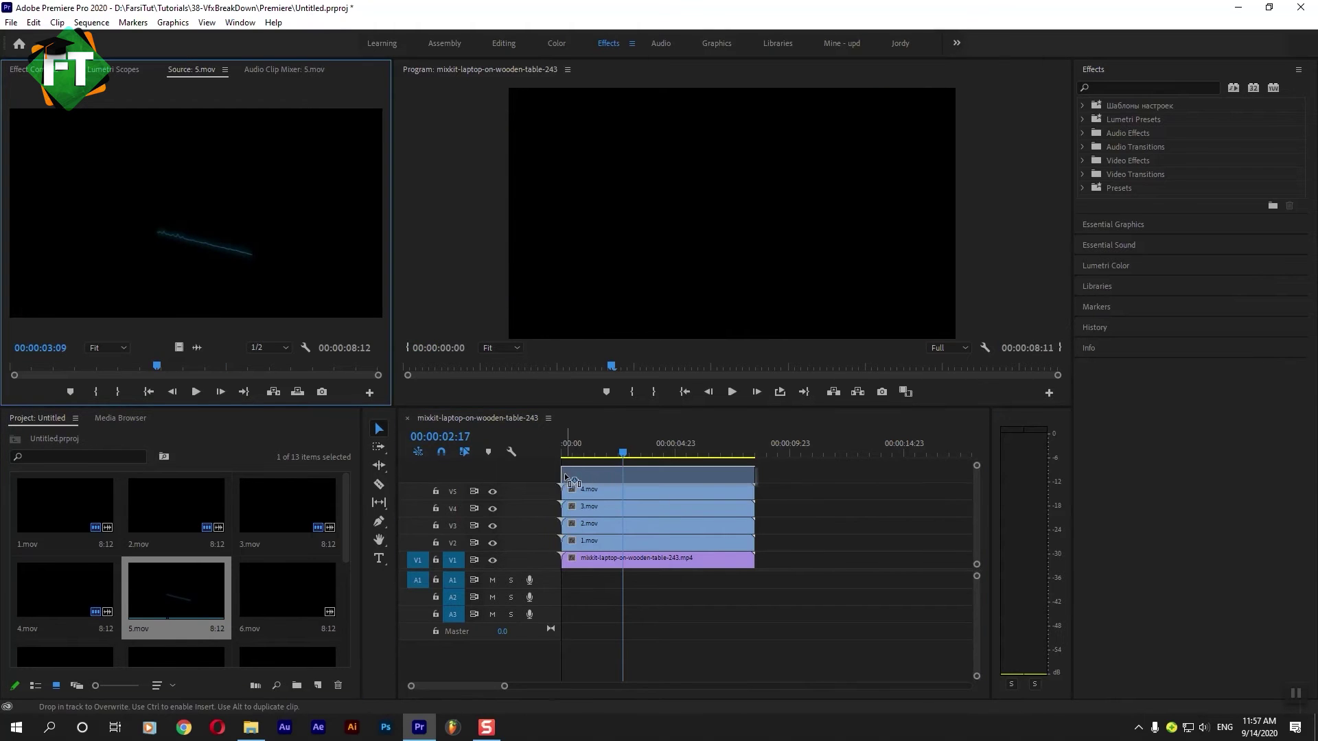
Pick 6.mov and try placing 7.mov, undoing the drop that landed after the other clips
click(301, 591)
scroll(977, 521, up, 2)
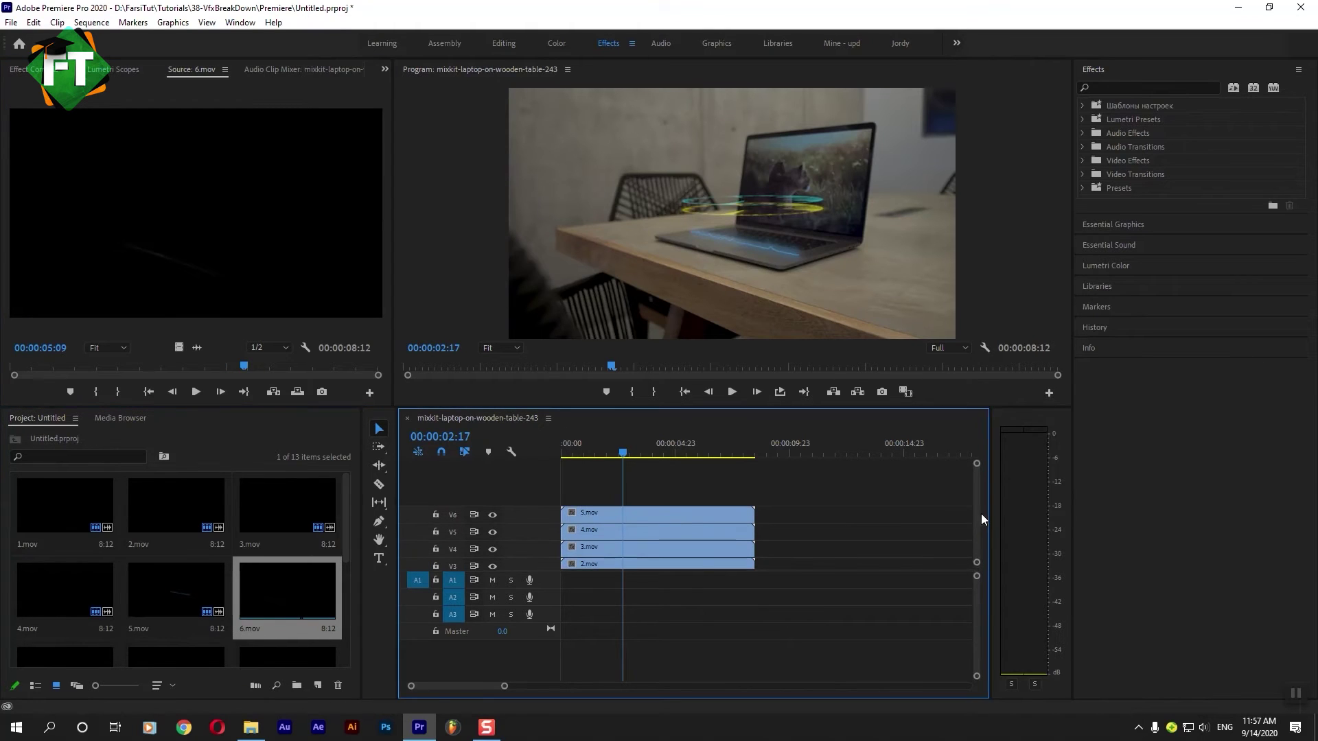
scroll(653, 536, down, 2)
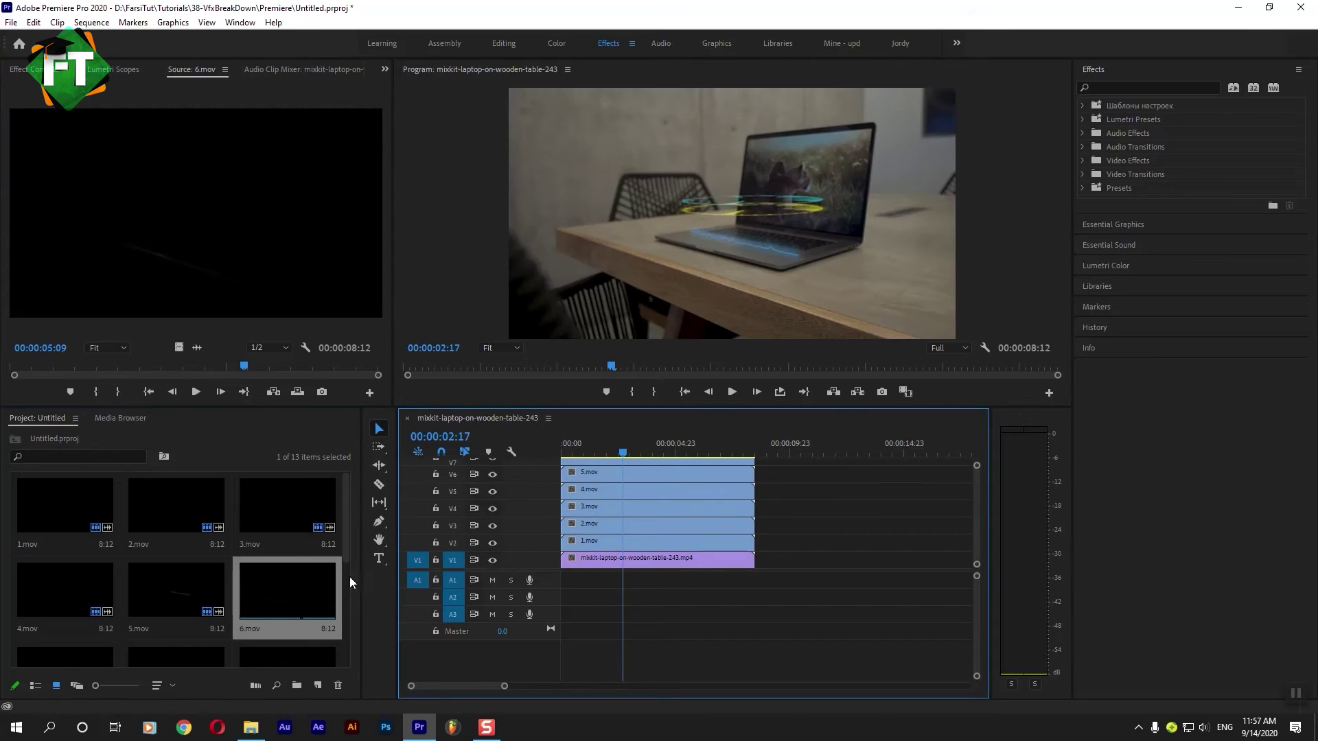
scroll(349, 580, down, 1)
scroll(348, 588, down, 1)
double_click(31, 618)
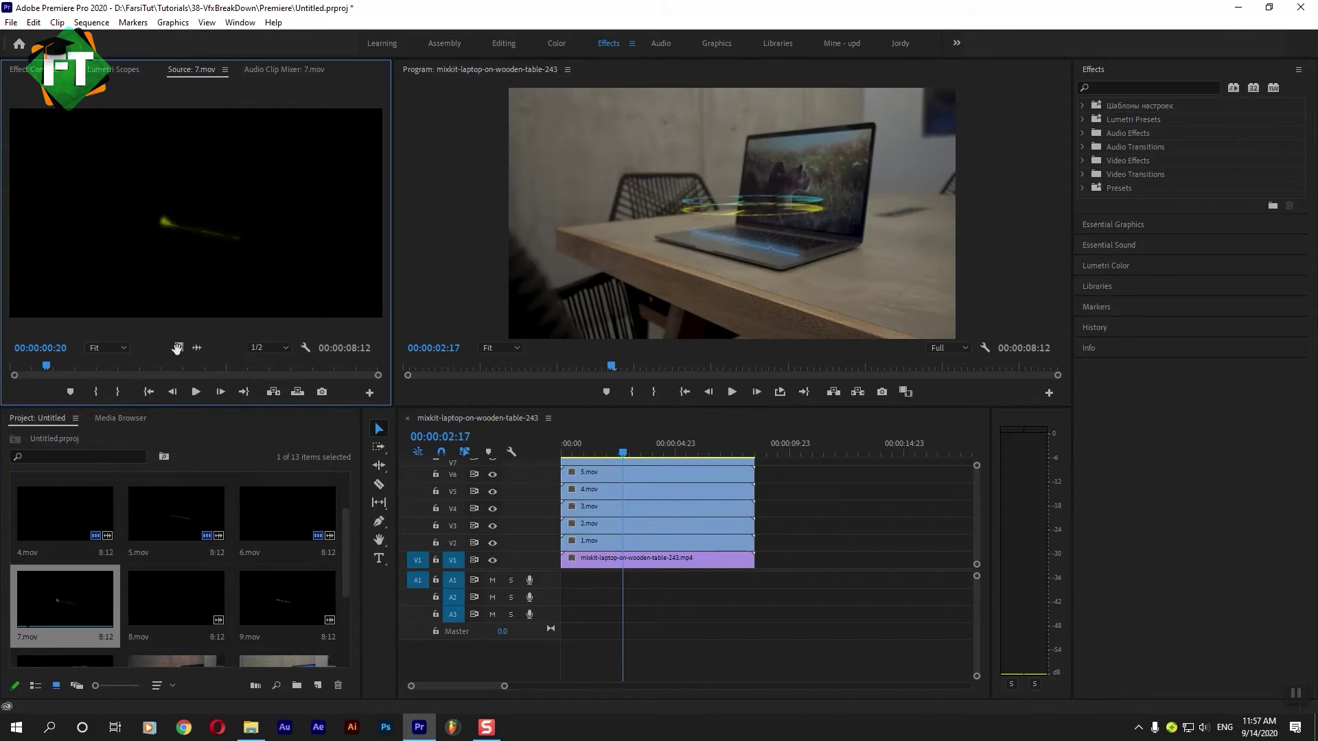
drag(594, 446, 880, 511)
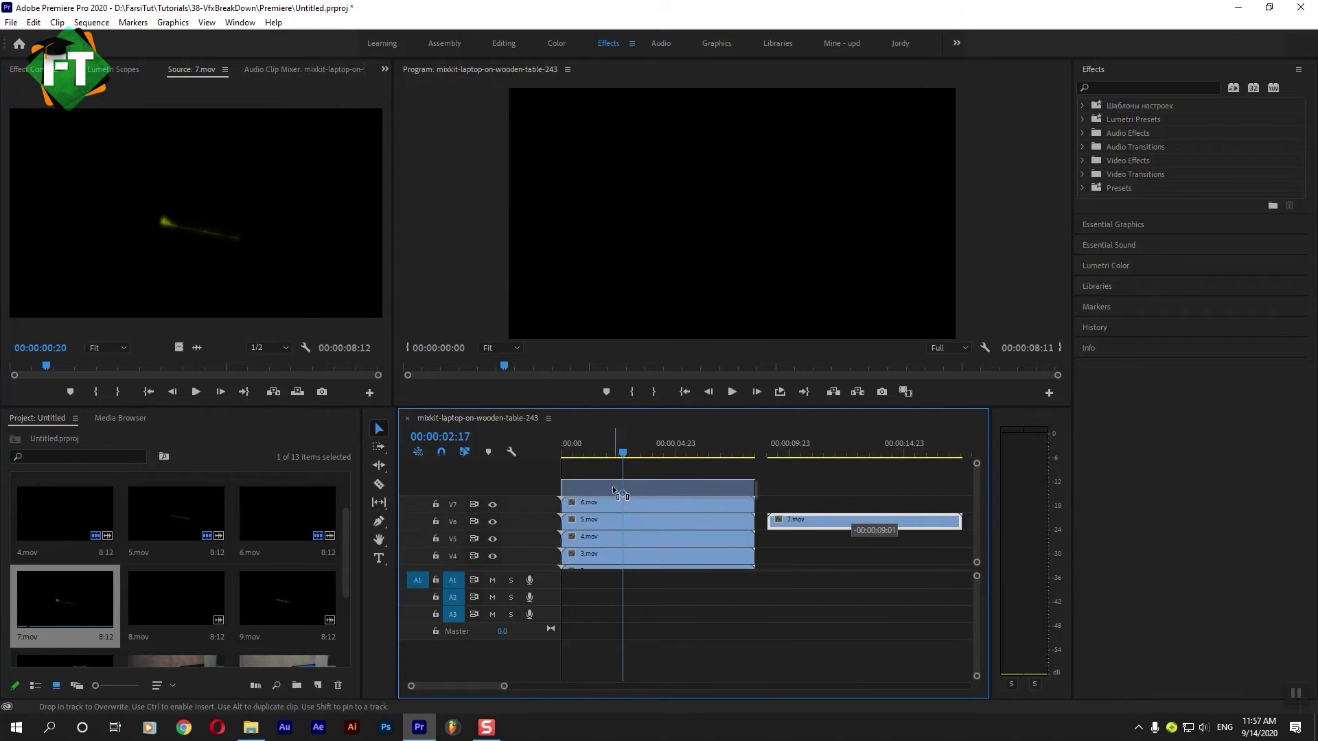
key(ctrl+z)
scroll(977, 535, up, 3)
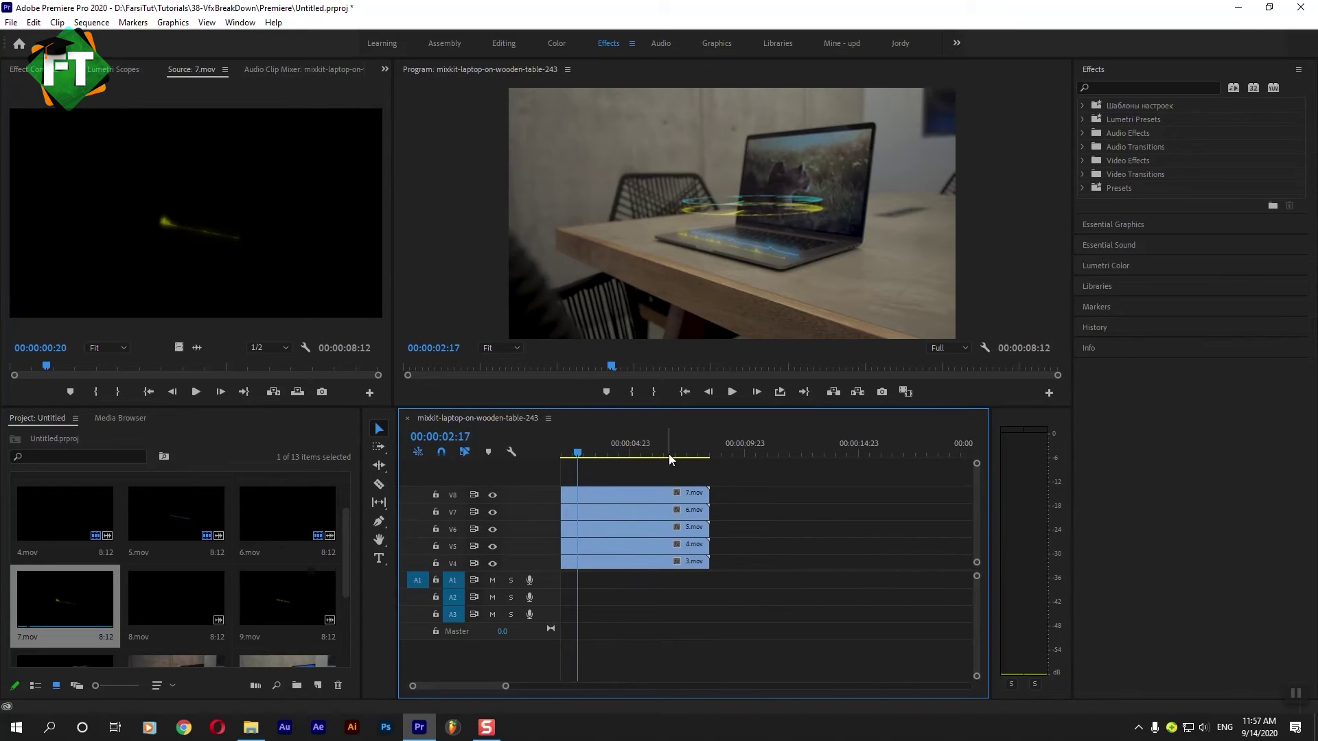
Load 8.mov, resize the timeline and monitors, then load 9.mov in the Source monitor
double_click(171, 602)
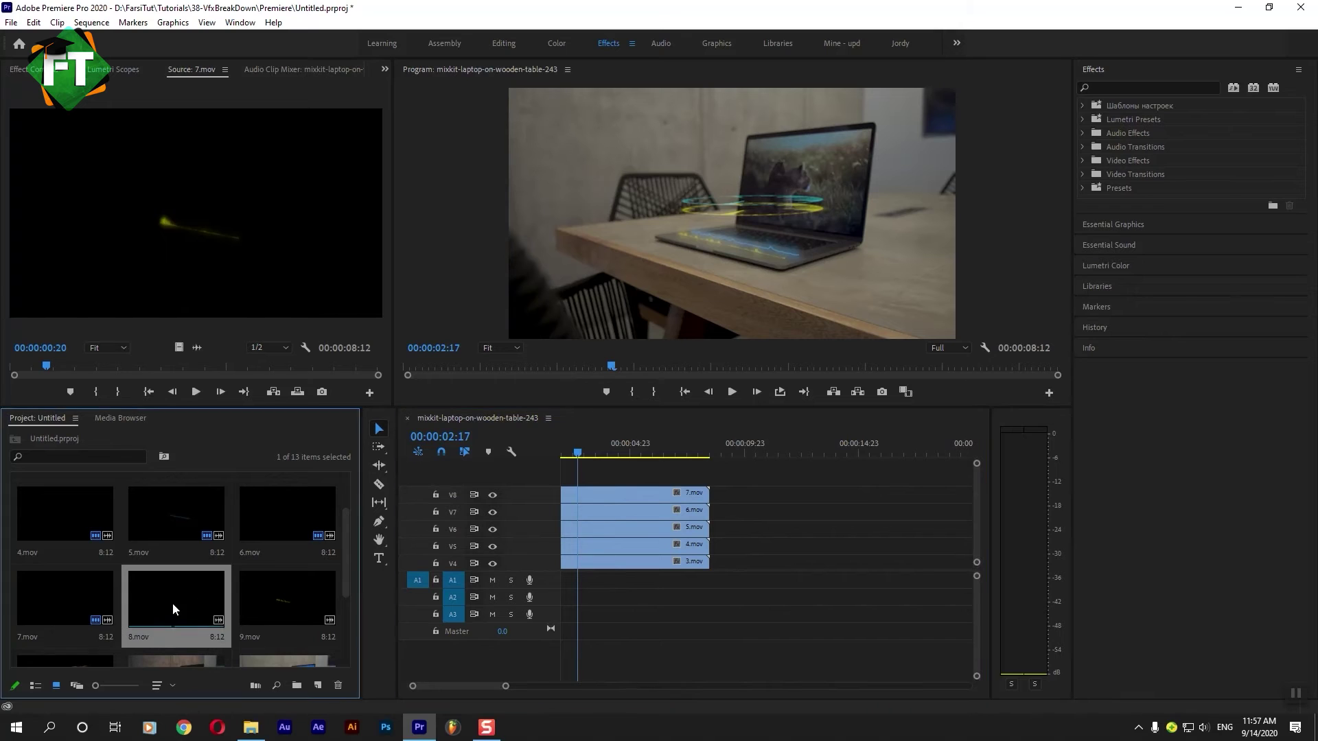
scroll(567, 487, down, 3)
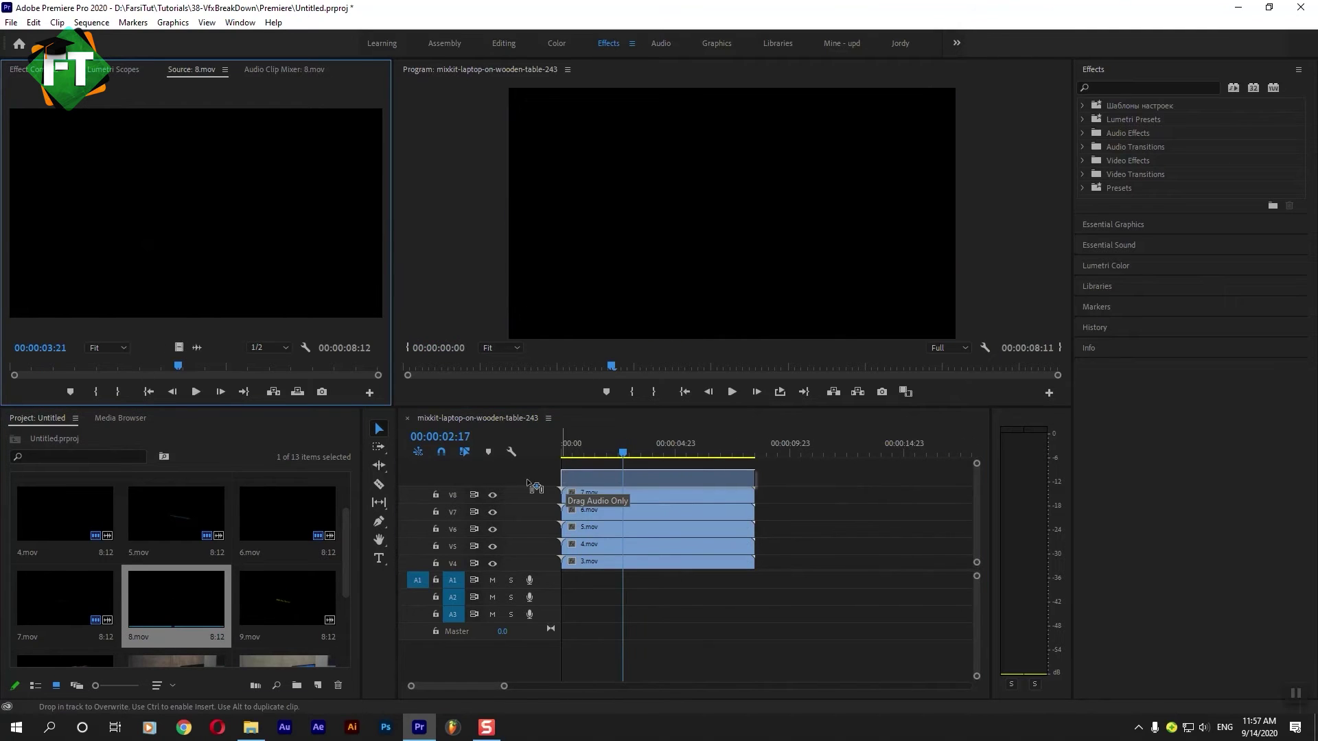
key(Home)
scroll(978, 545, up, 3)
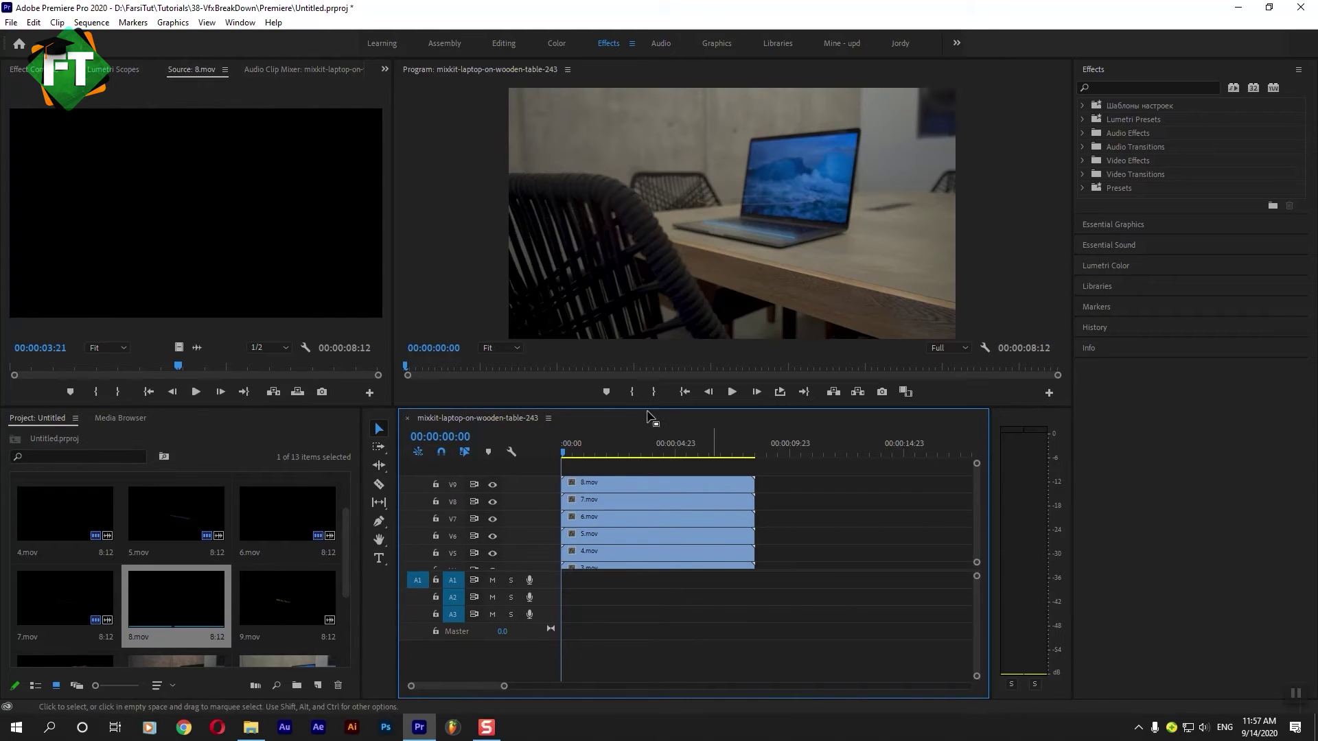
drag(623, 409, 623, 331)
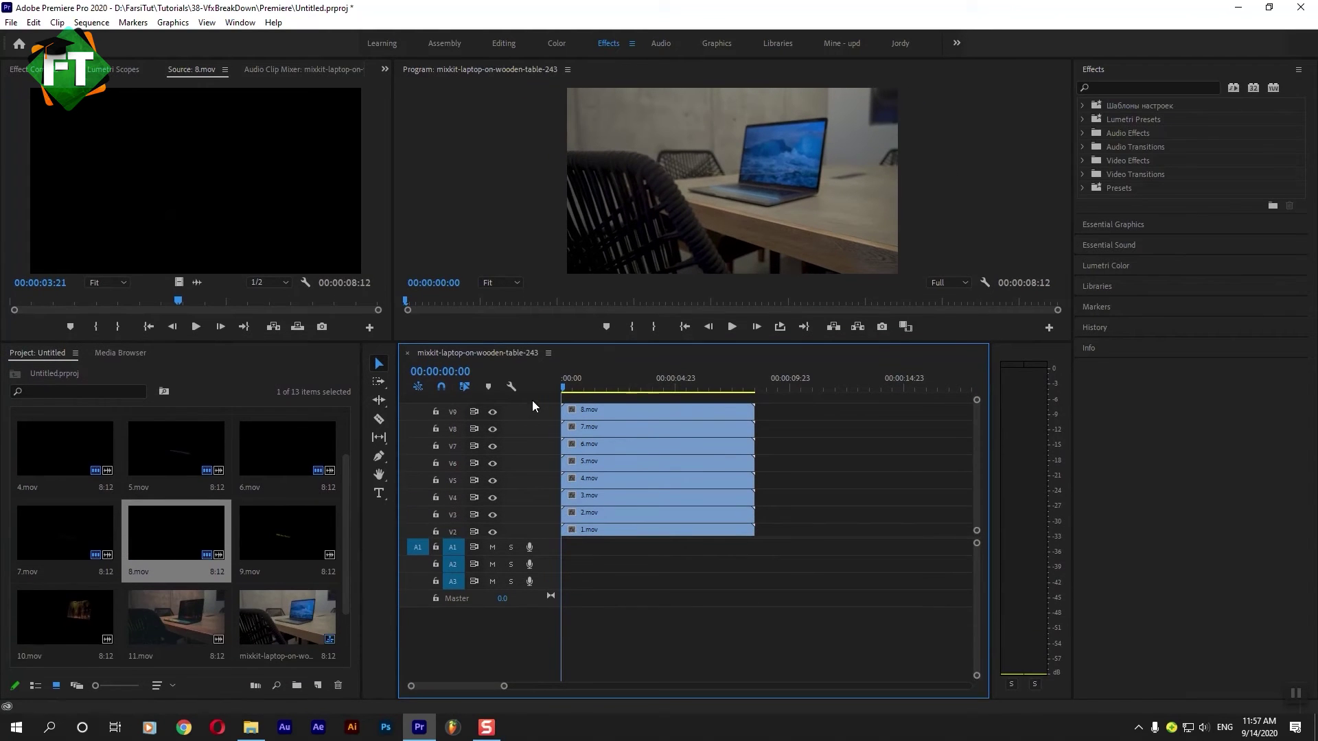
drag(575, 344, 575, 454)
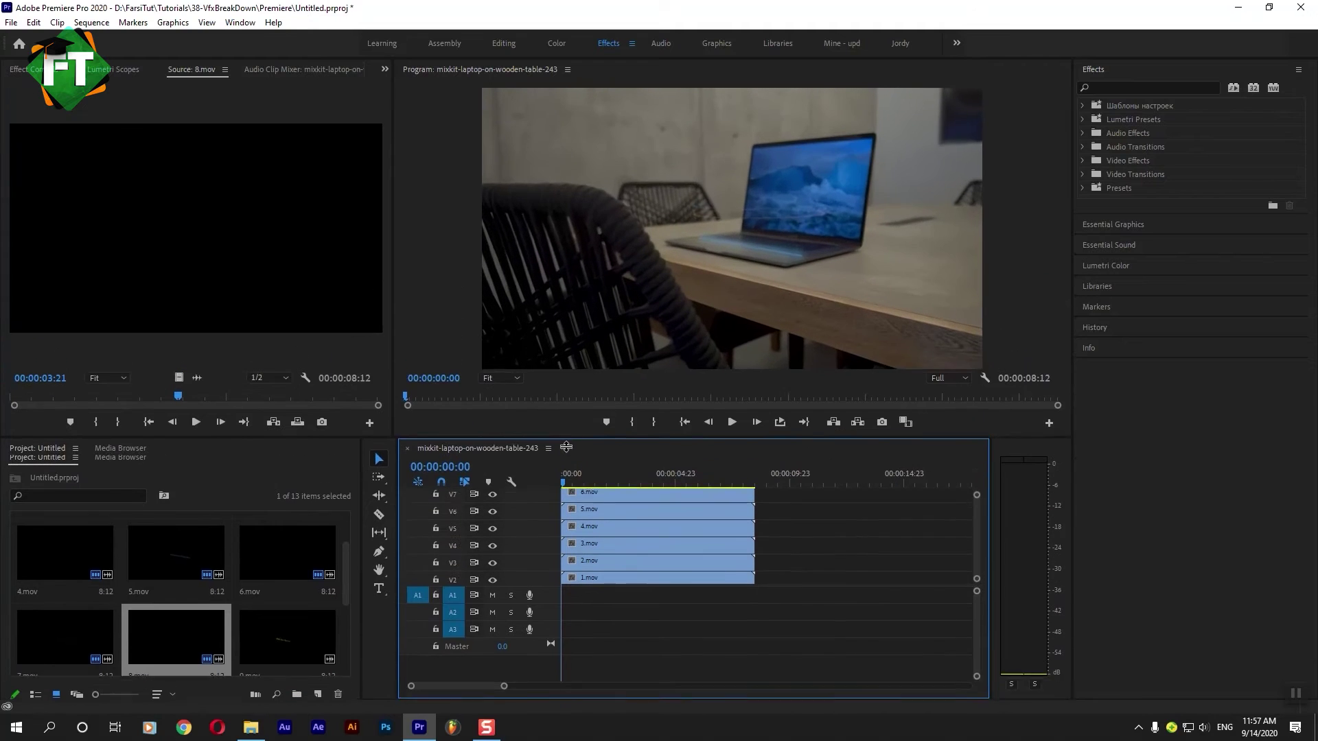
scroll(975, 570, up, 2)
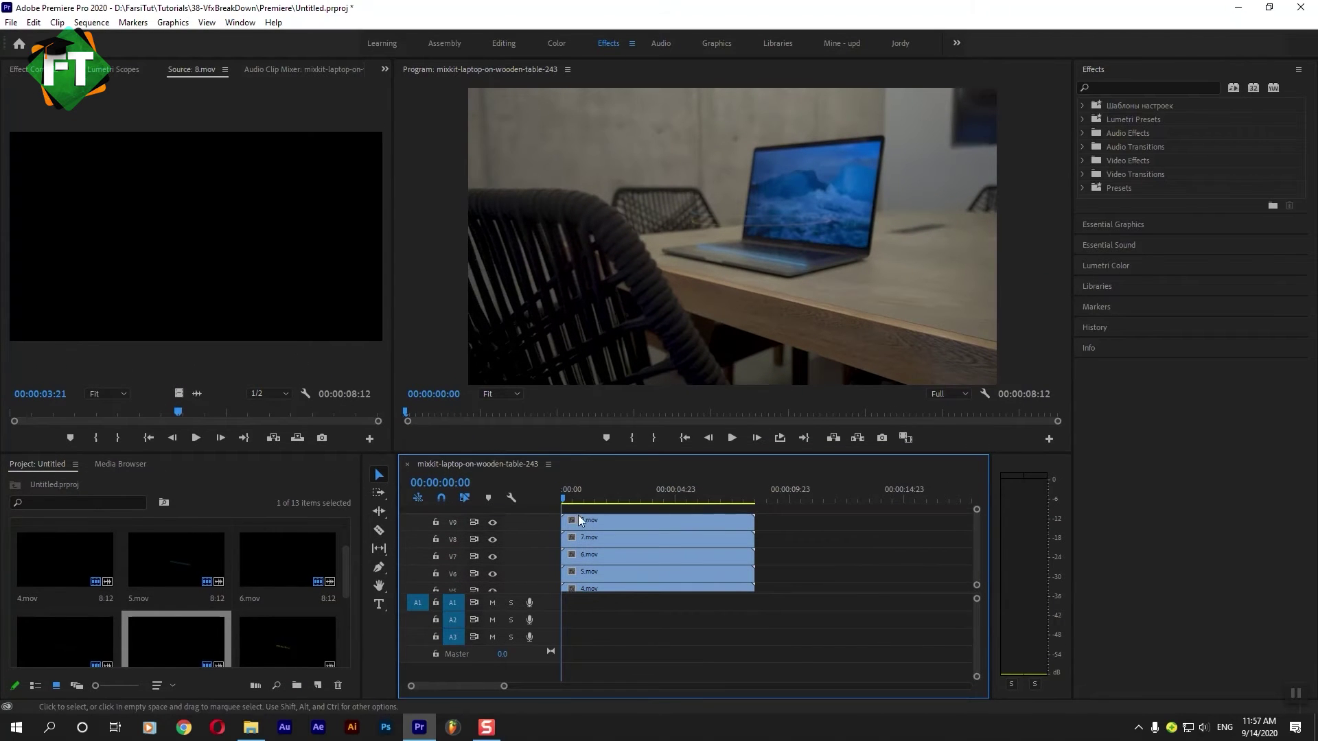
scroll(340, 591, down, 2)
double_click(308, 612)
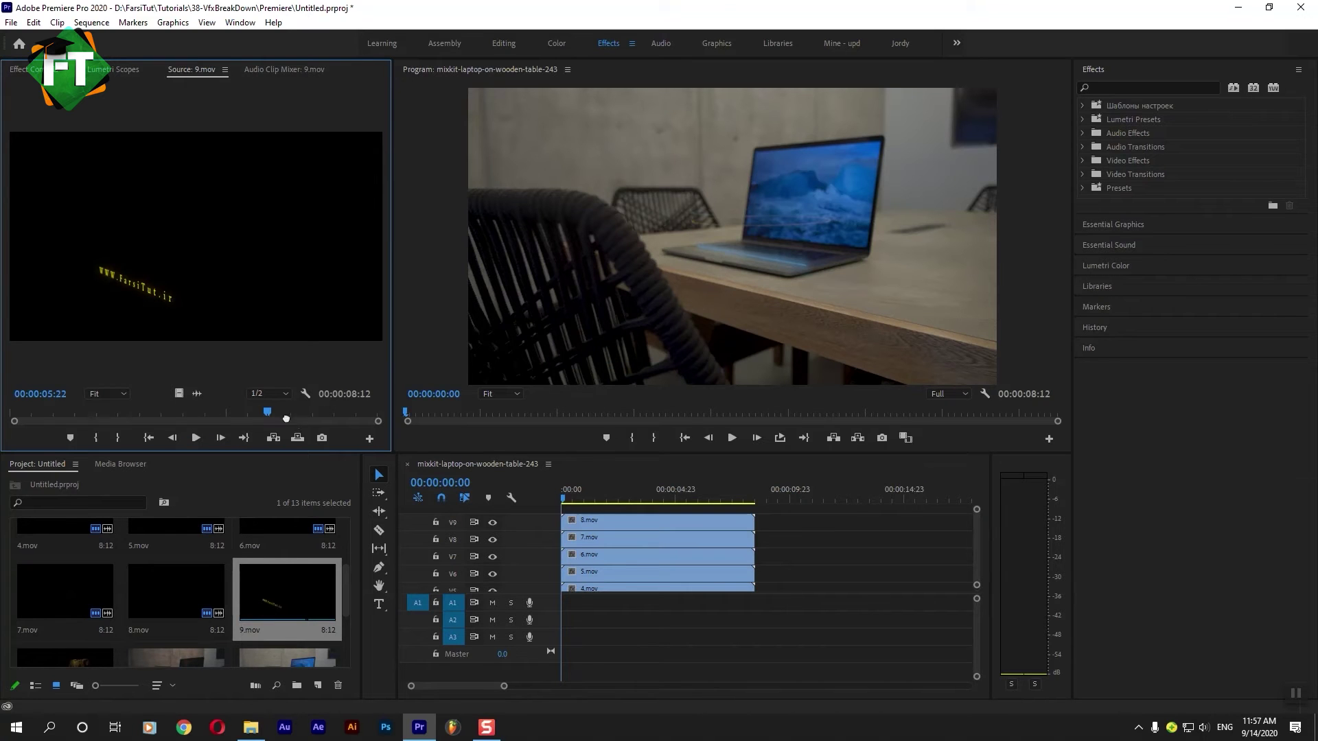
Drop 9.mov onto V10 at 00:00 and add one empty video track V11 above it
drag(177, 392, 618, 515)
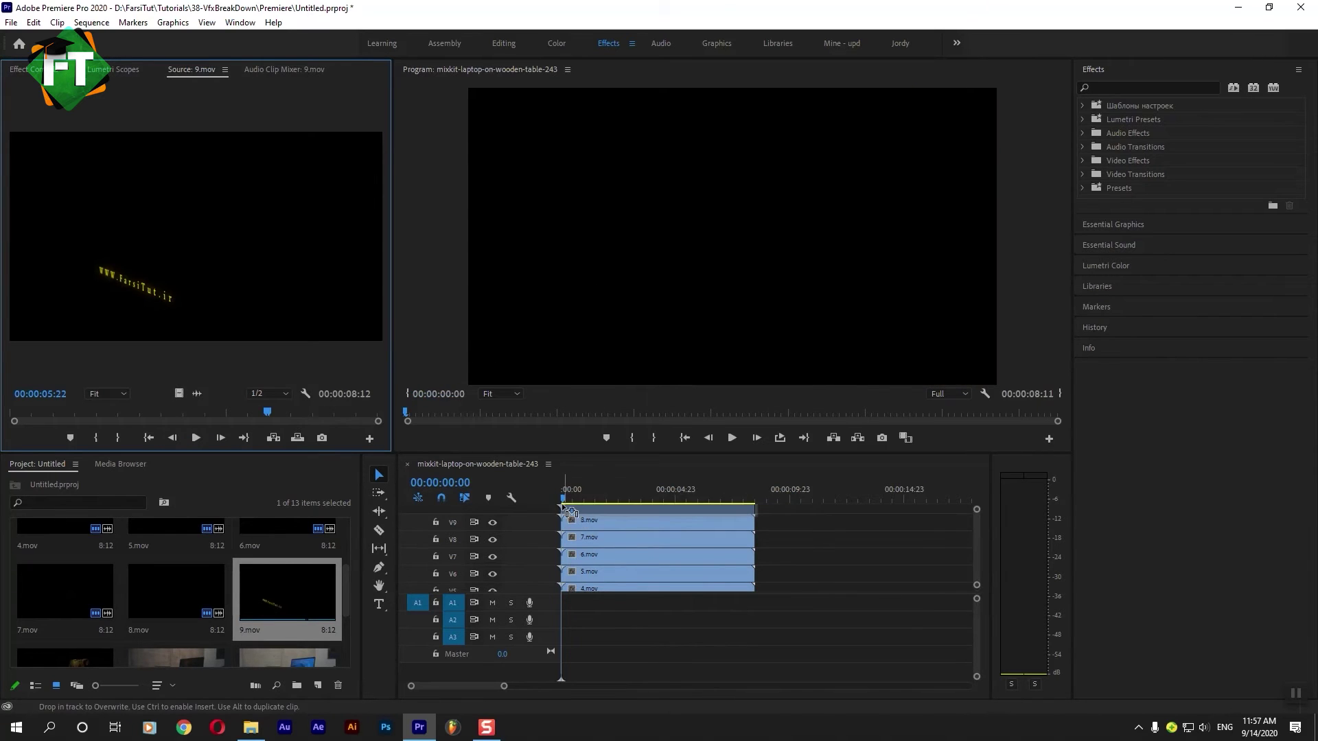
drag(978, 577, 978, 550)
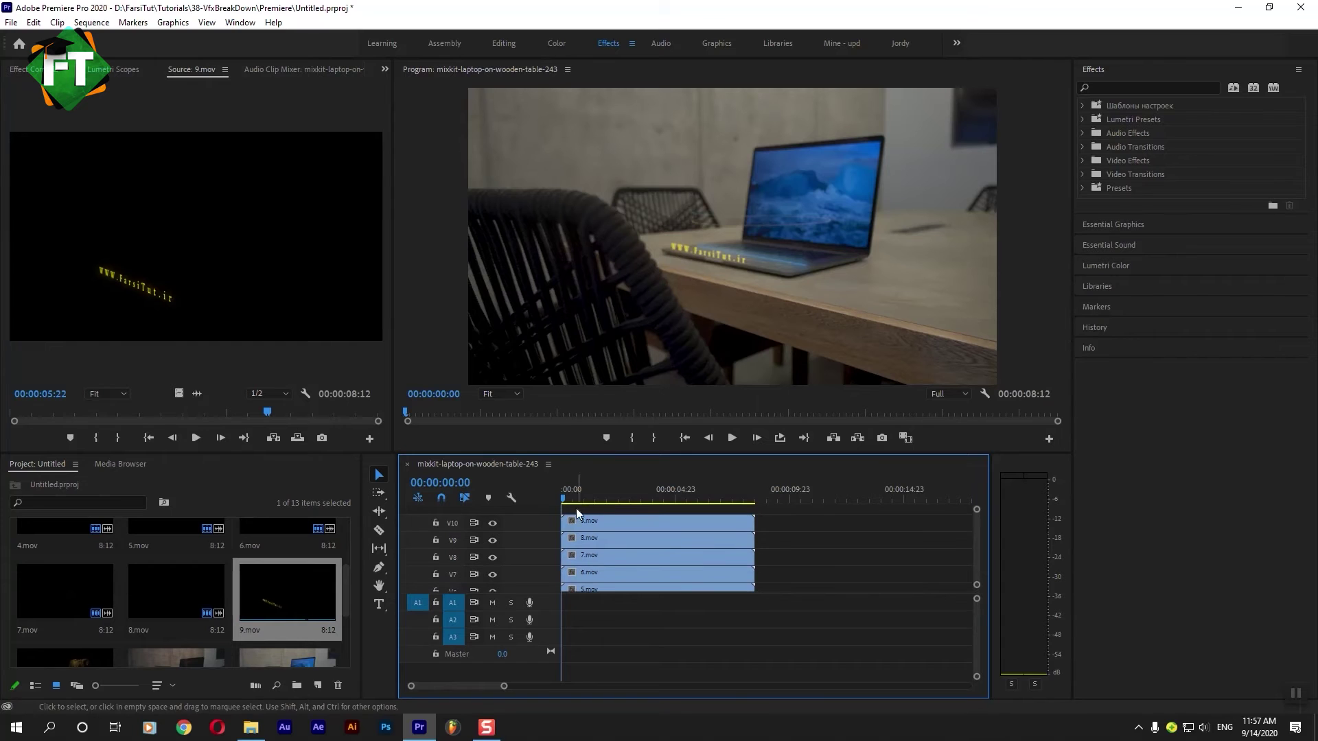
right_click(533, 523)
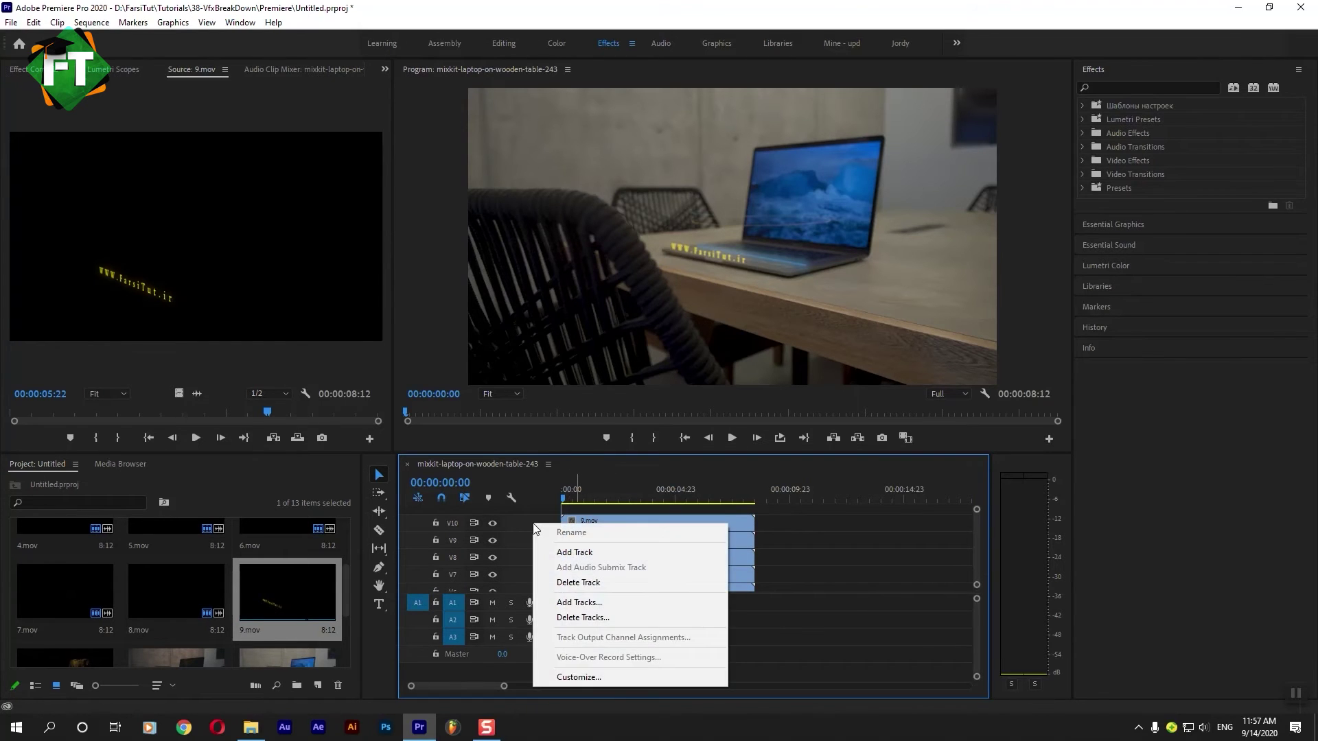
click(566, 552)
drag(977, 571, 974, 566)
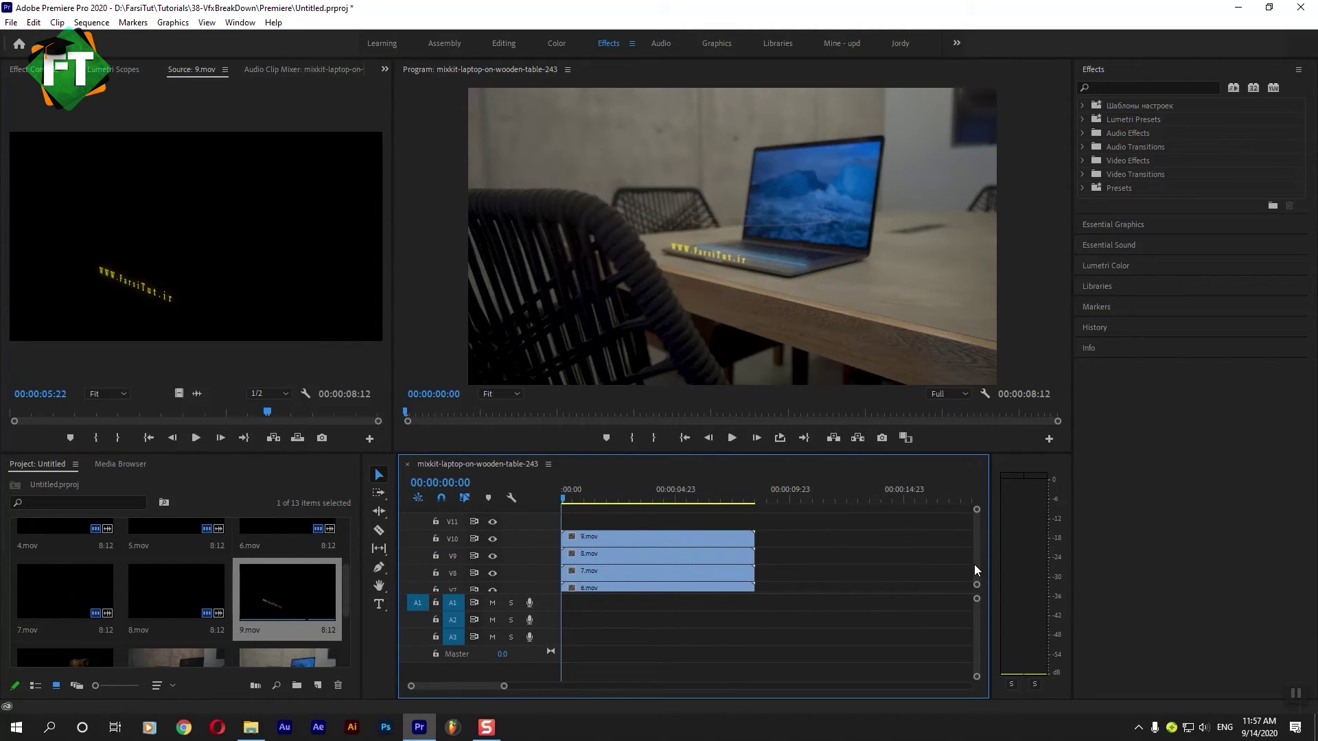
key(grave)
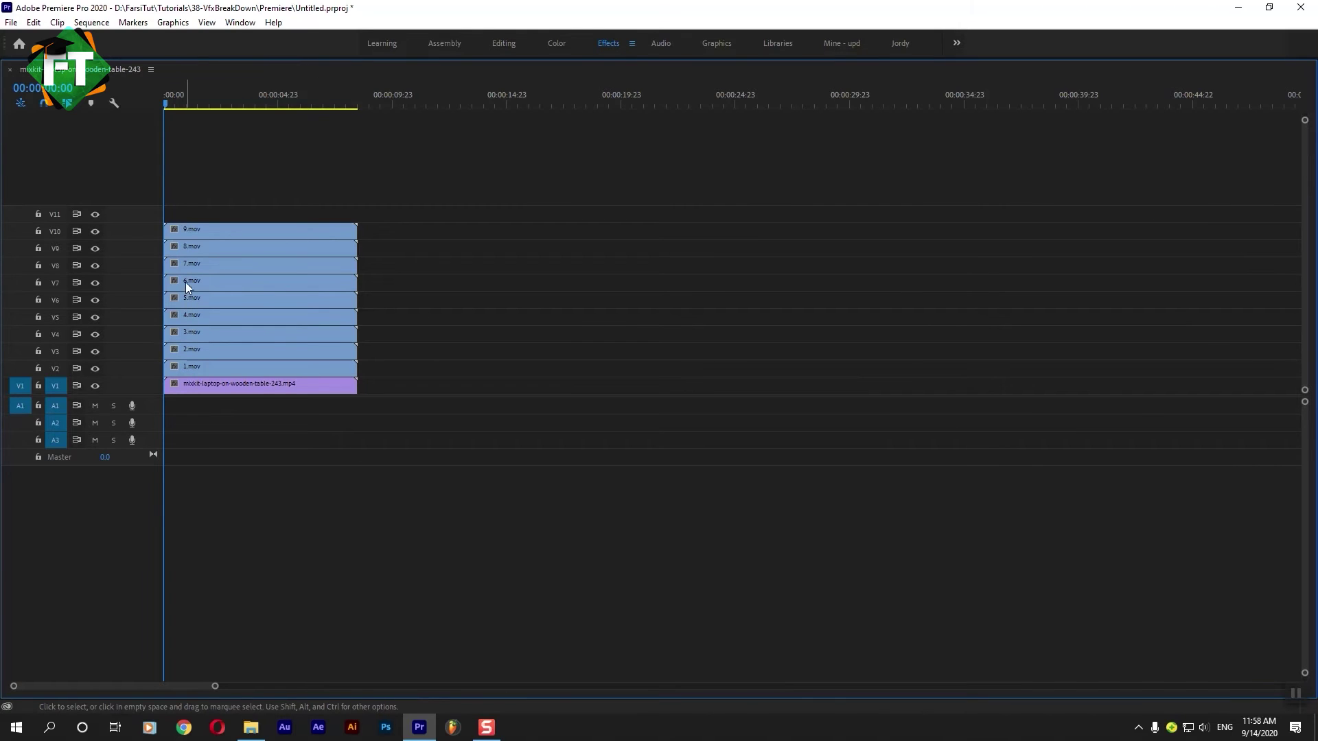
key(grave)
scroll(982, 553, up, 5)
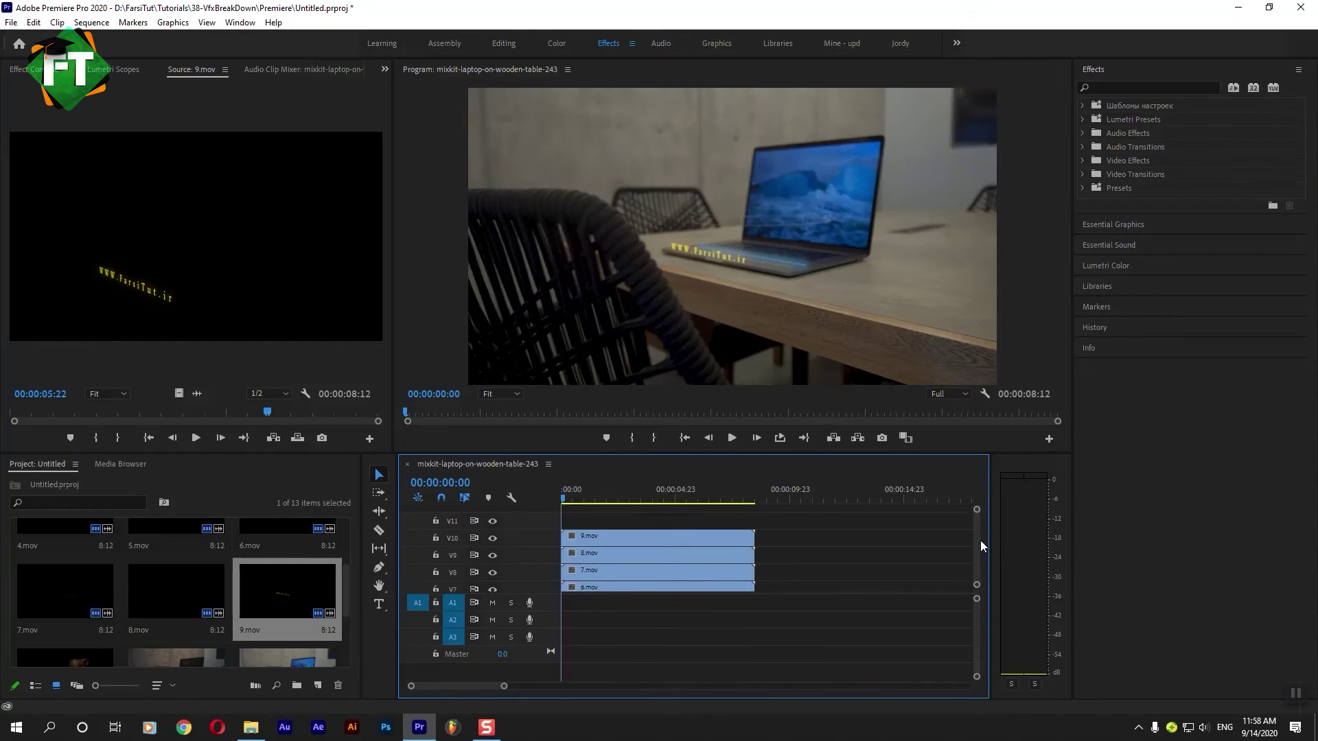
drag(348, 595, 346, 621)
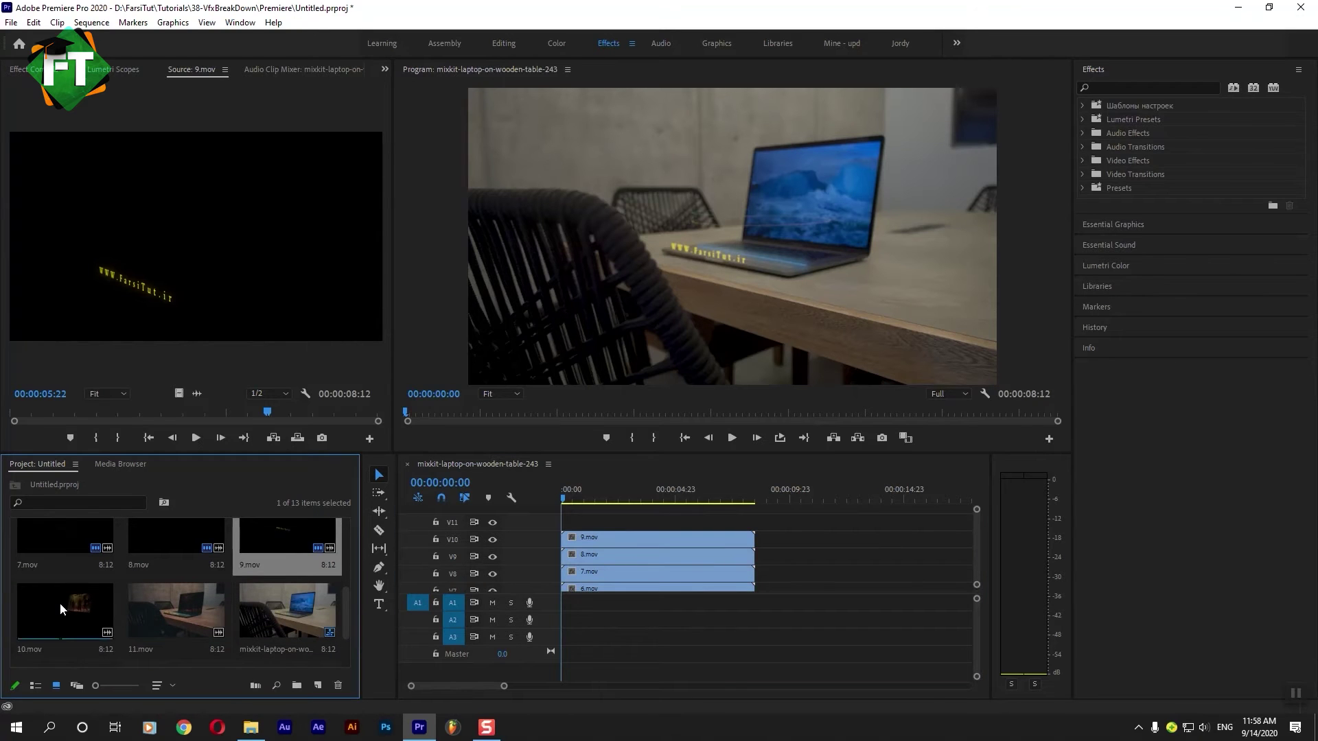
Place 10.mov on V11 and 11.mov on a new V12, then play the sequence
double_click(60, 602)
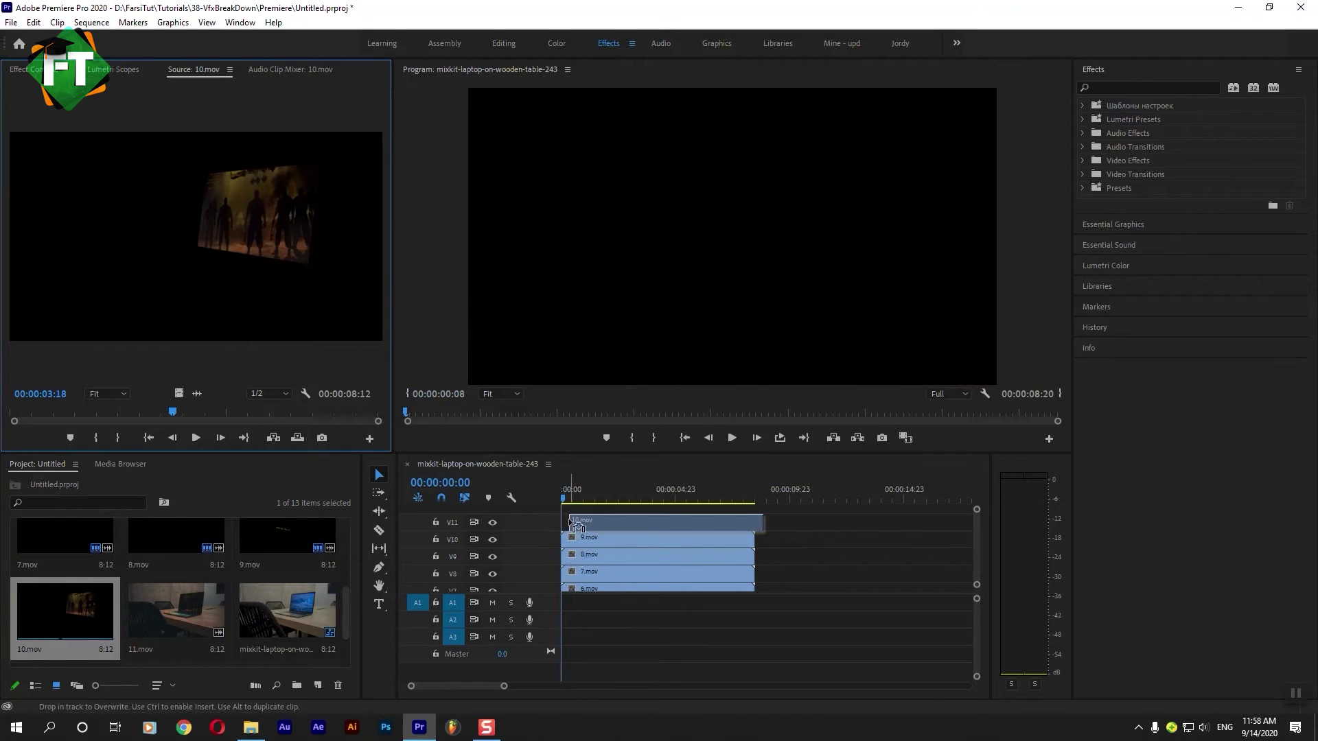
drag(483, 481, 573, 525)
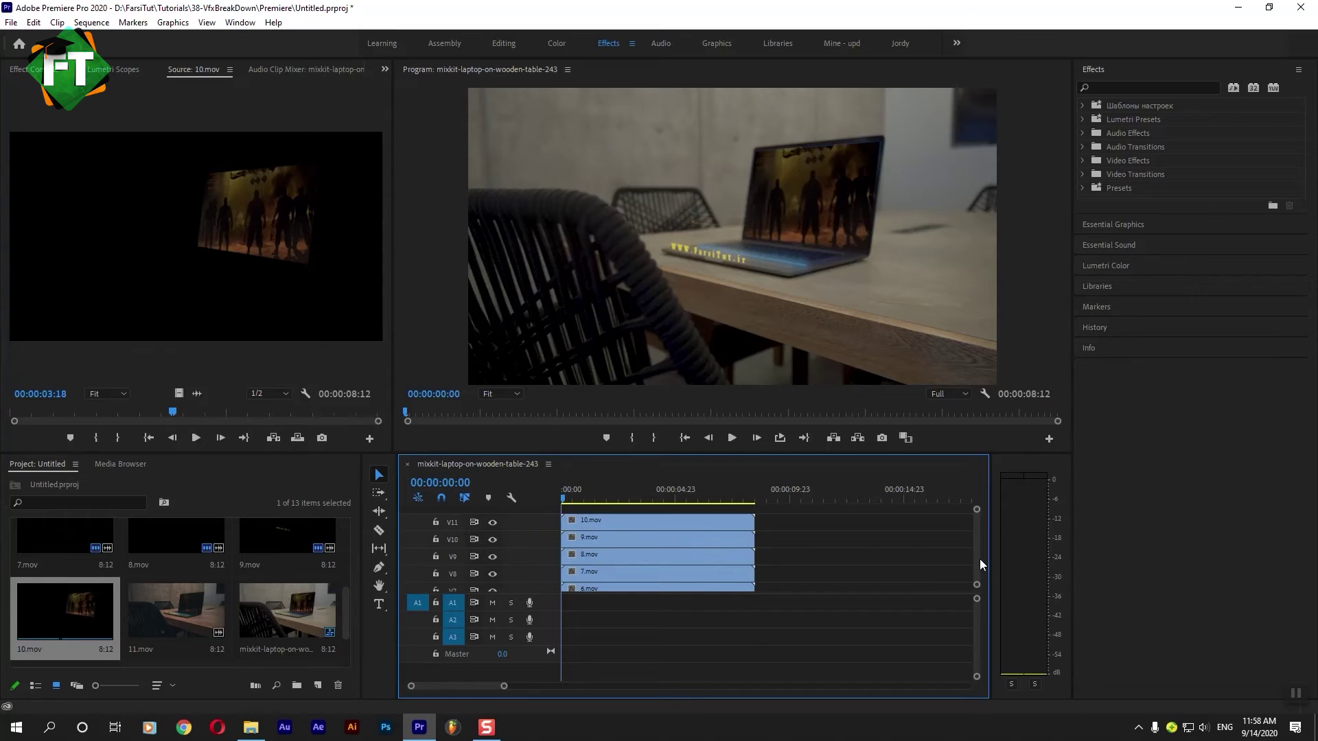
double_click(162, 628)
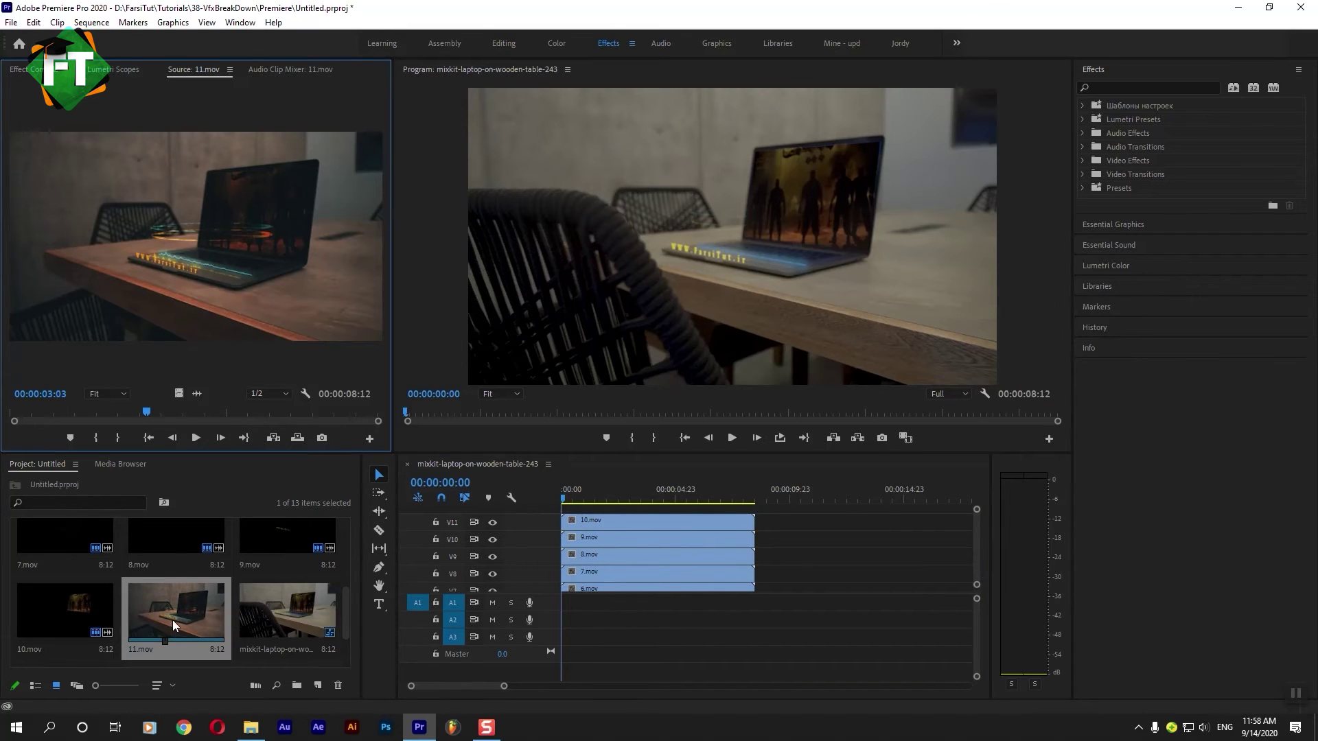
drag(171, 620, 564, 529)
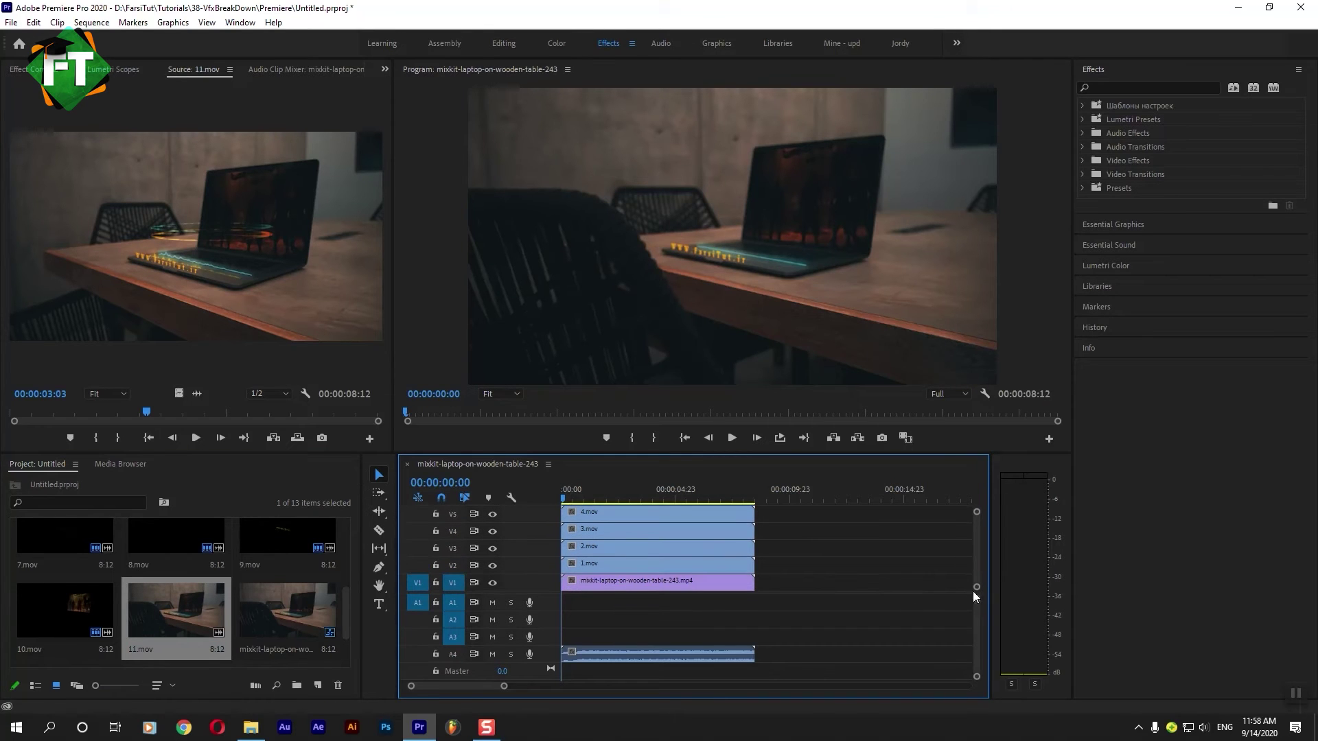
key(space)
key(space)
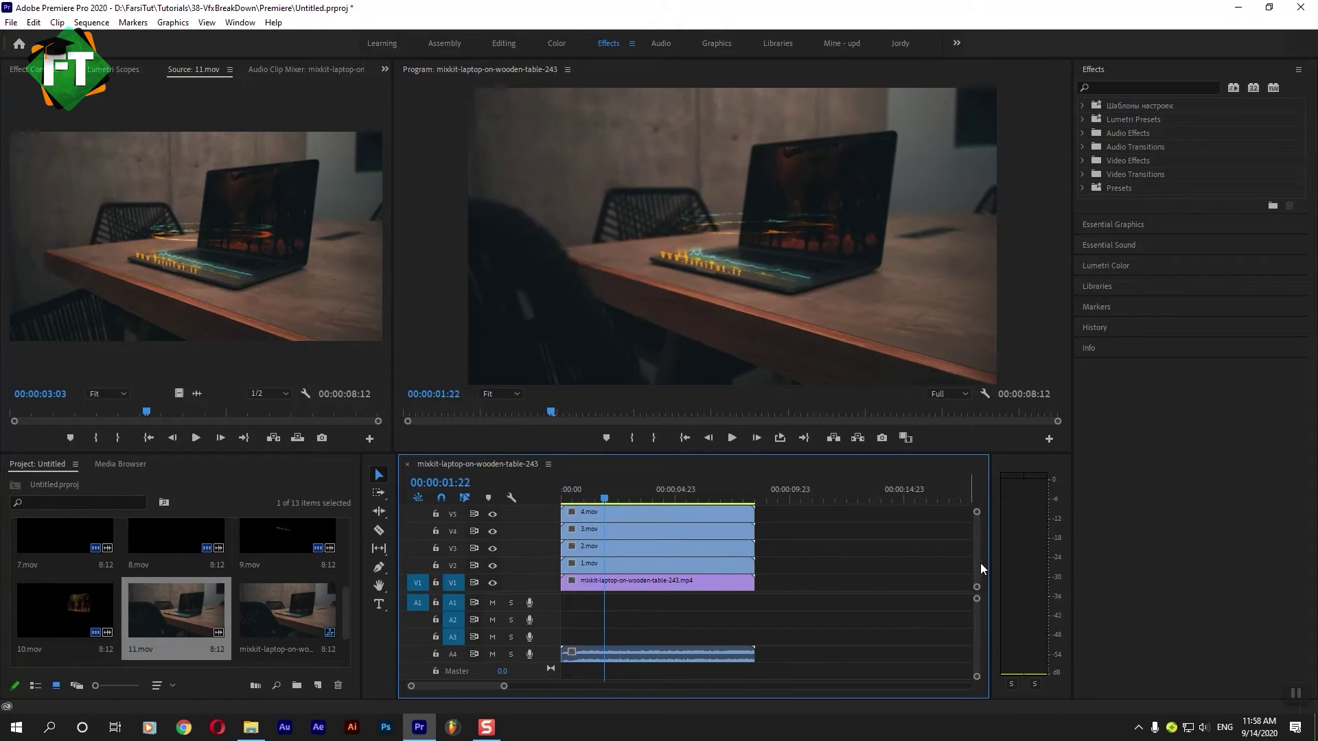
Hide the 11.mov and 10.mov track outputs and replay the sequence from the start
drag(980, 563, 978, 539)
click(492, 522)
key(Home)
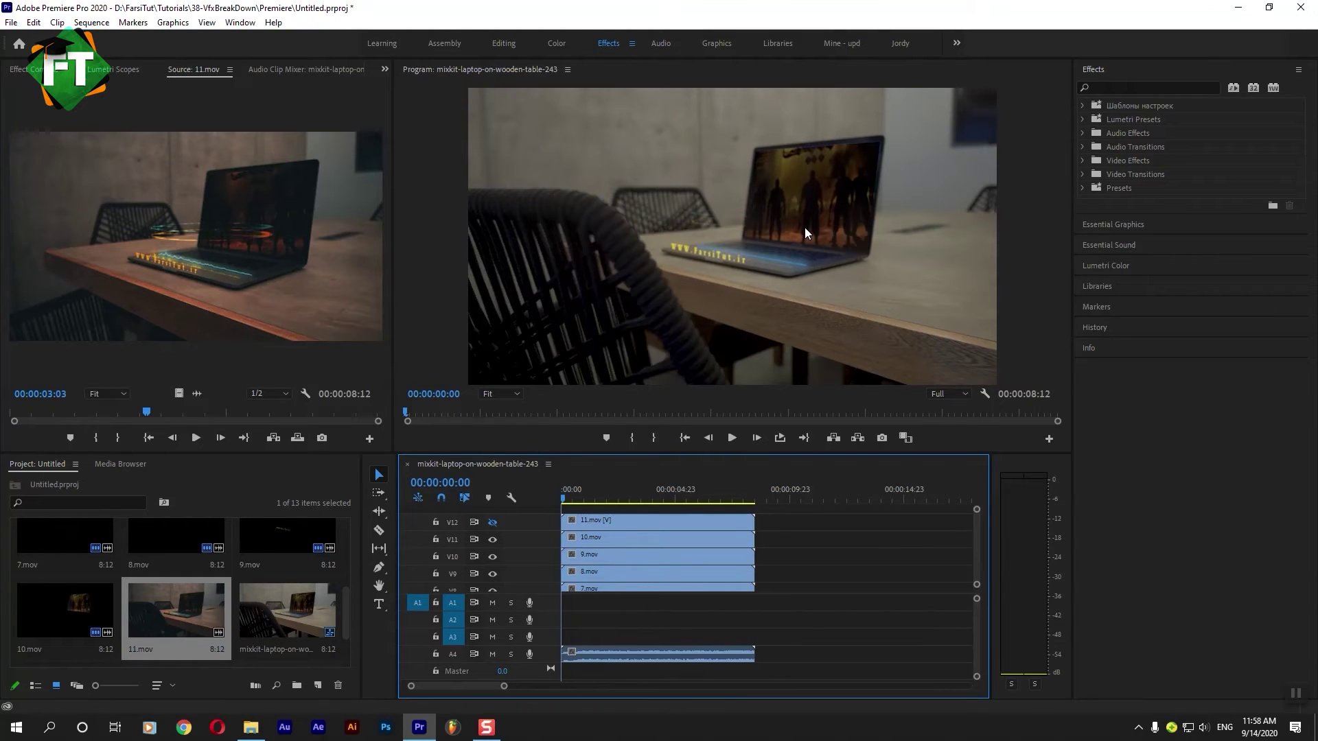
click(492, 541)
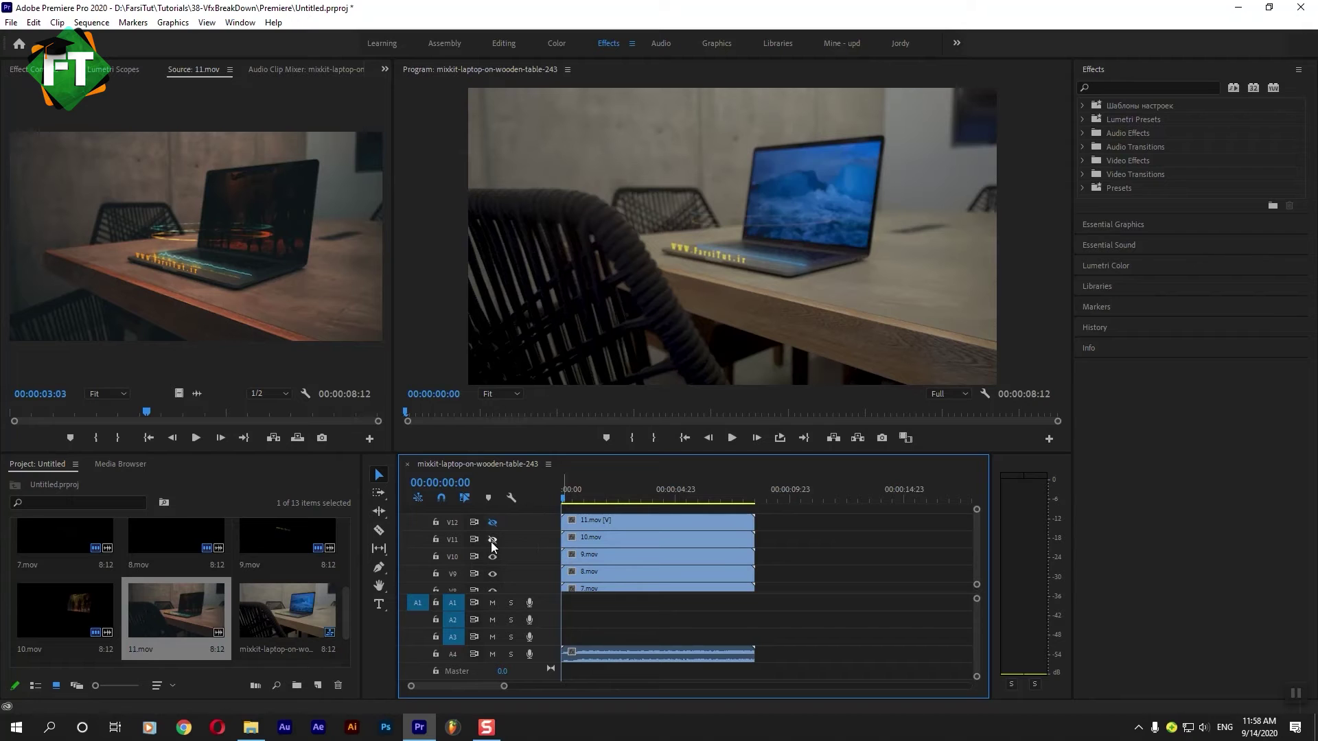
key(space)
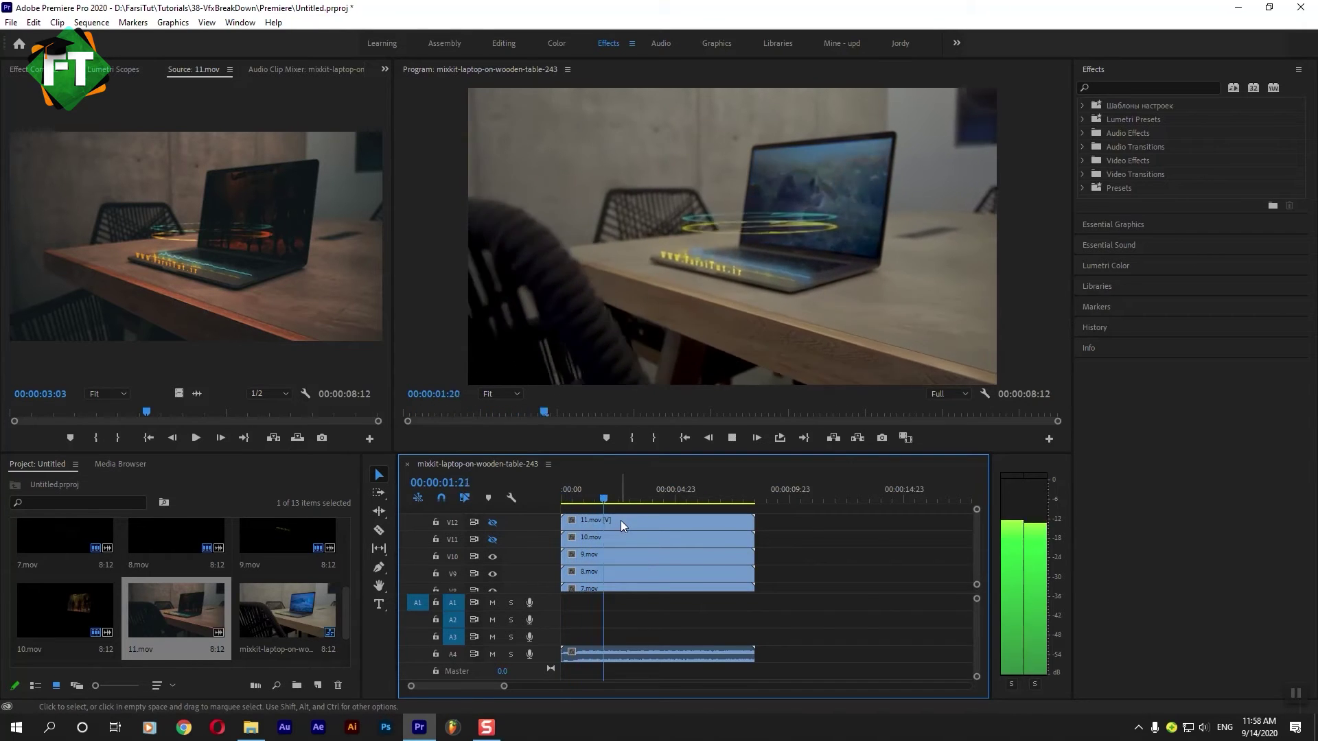
Compare frame 00:00:07:09 with V11 on and off, then slide 10.mov past the other clips
drag(652, 501, 729, 501)
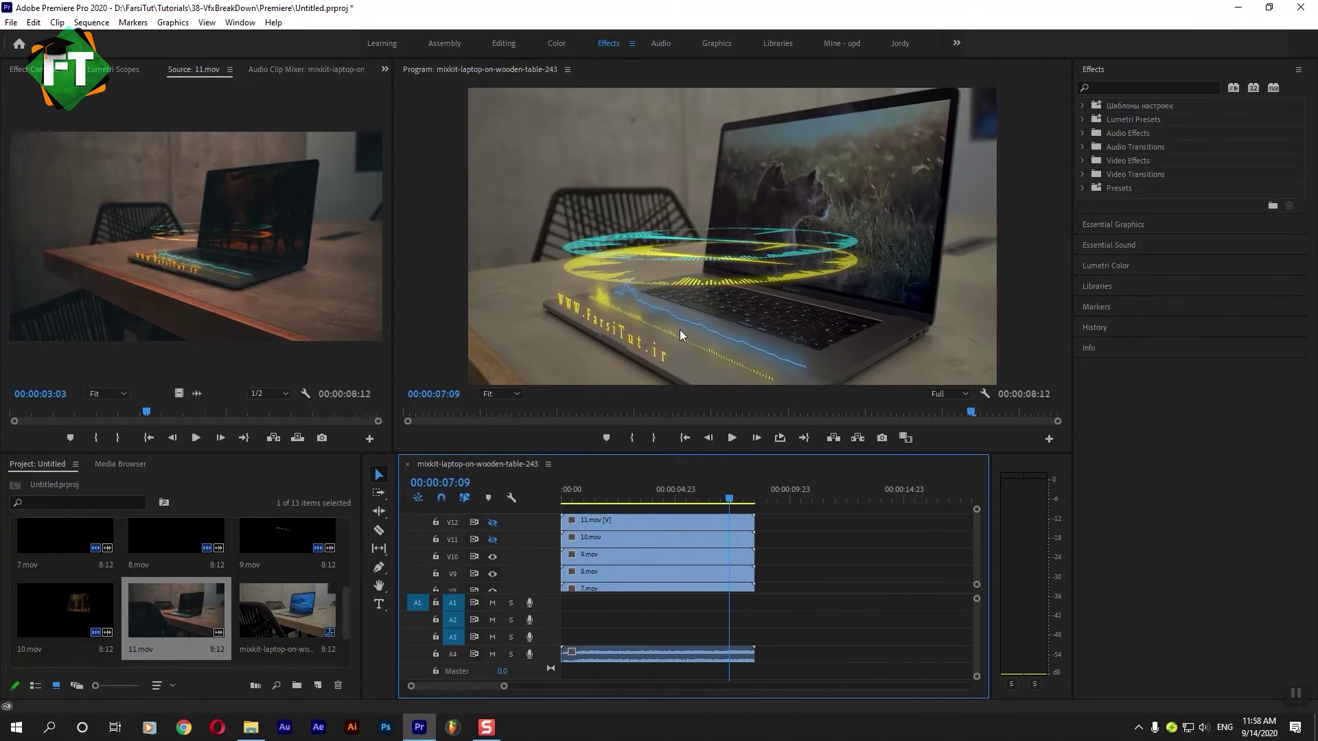
click(493, 540)
click(493, 539)
click(494, 541)
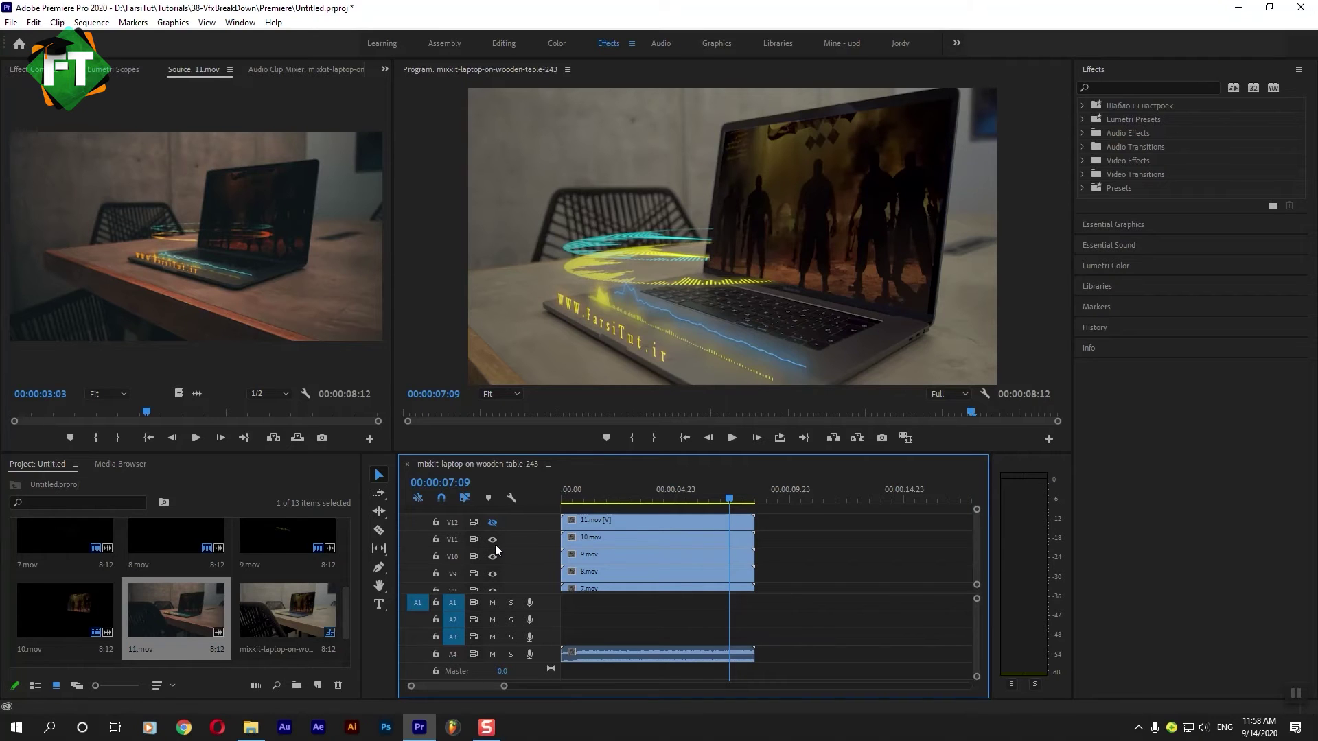
click(495, 543)
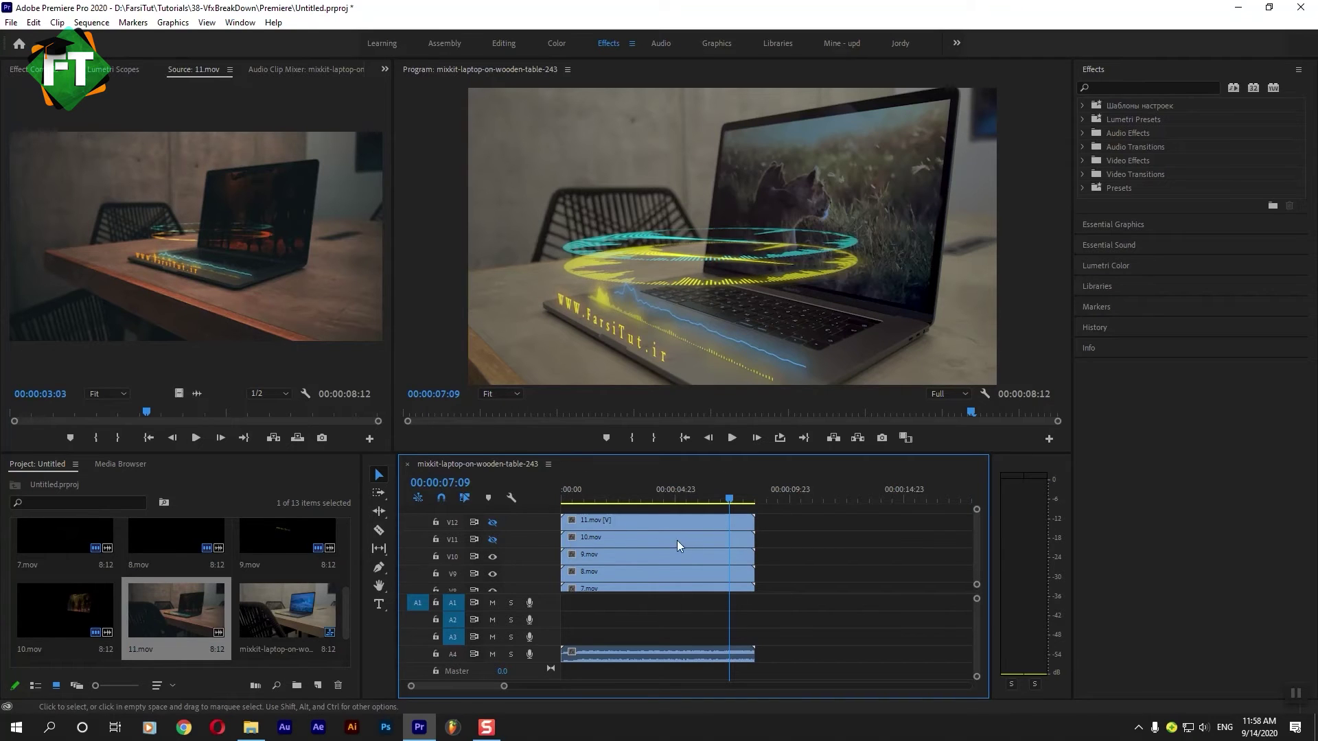
drag(604, 538, 830, 539)
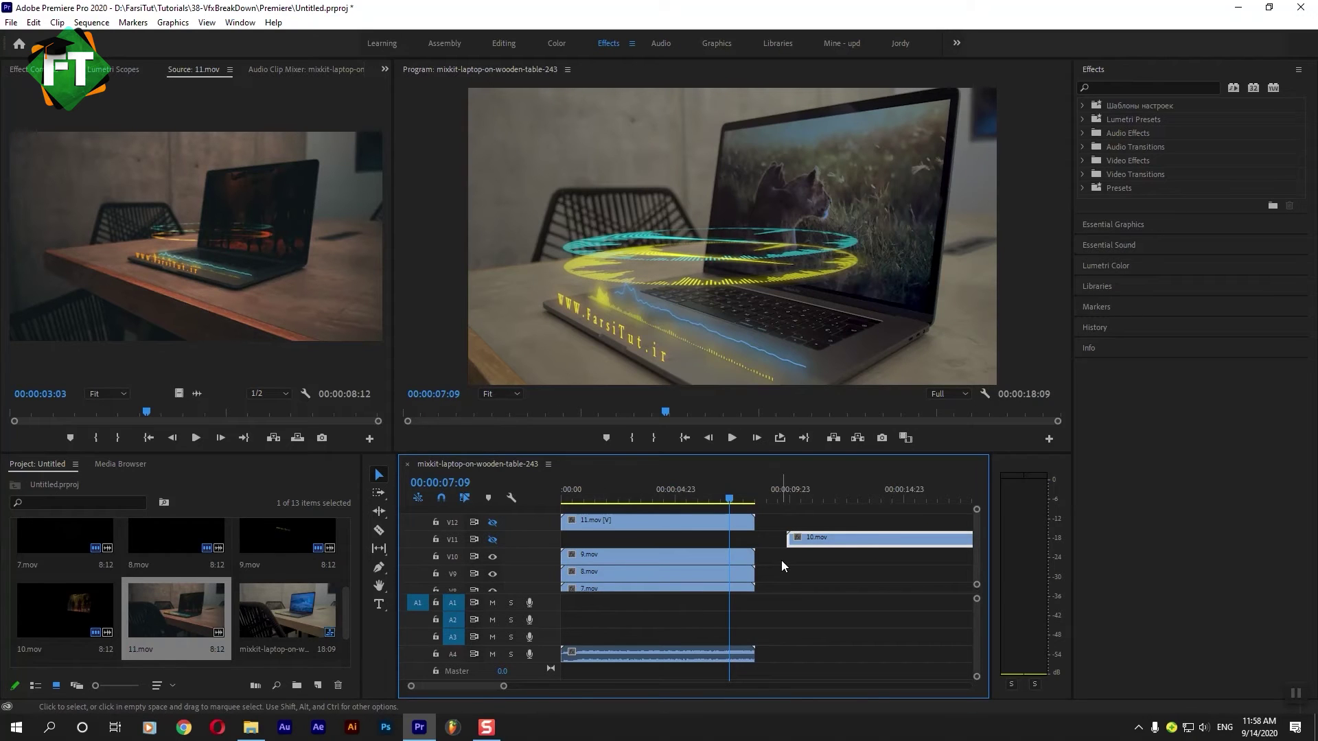
click(782, 575)
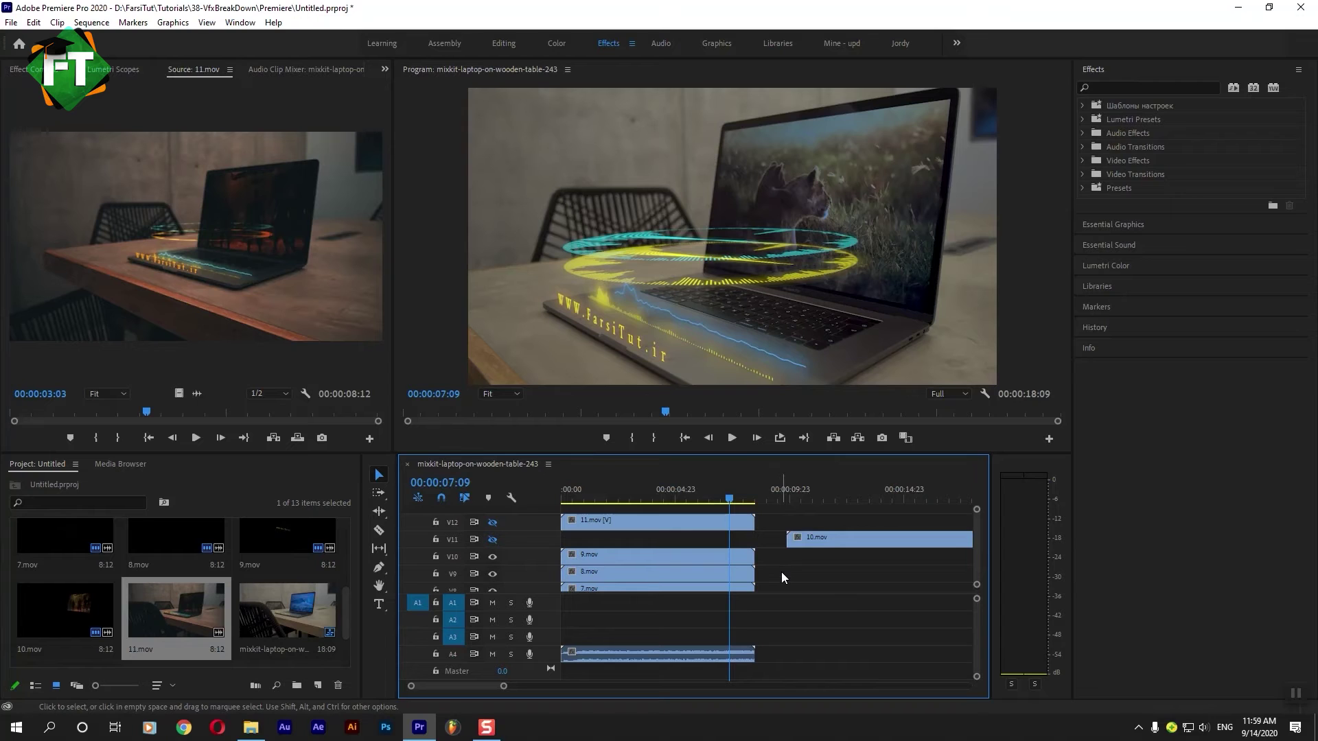
In the maximized timeline, move 1.mov–9.mov up to V3–V11 and drop 10.mov onto V2 at 00:00
key(grave)
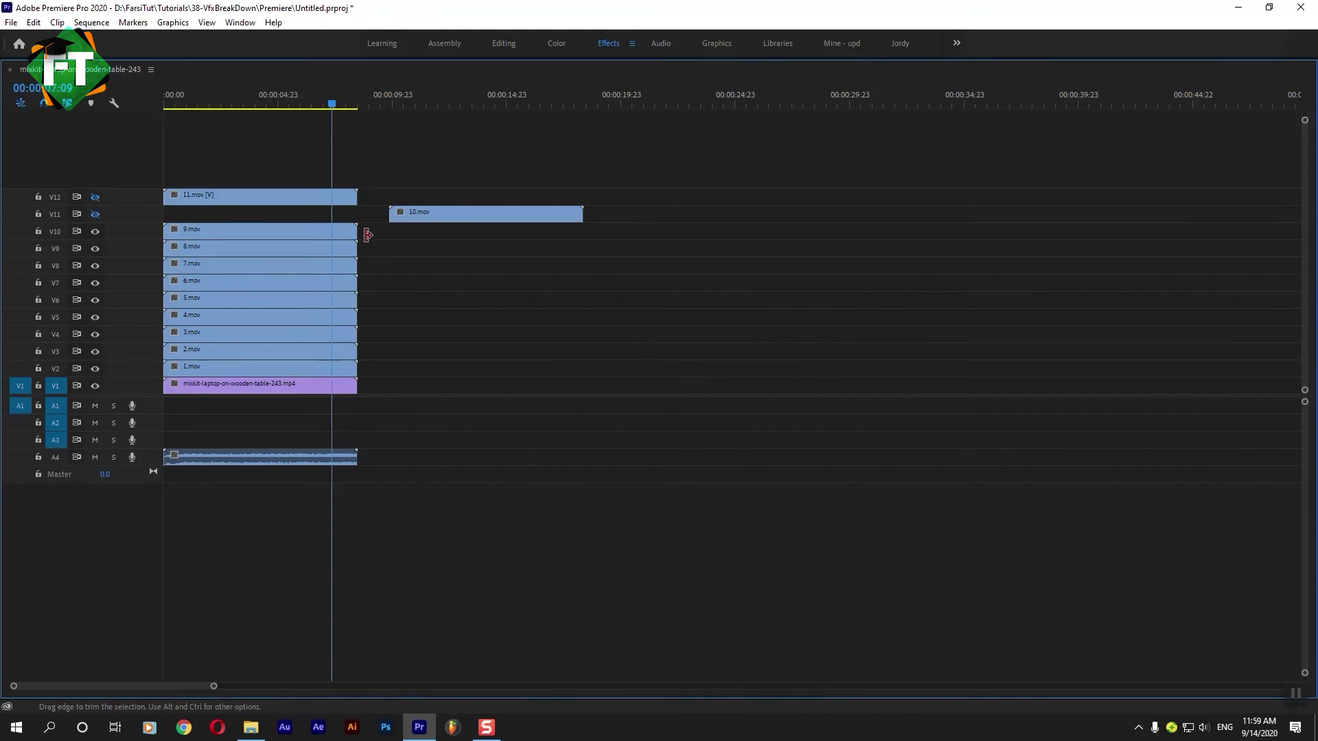
drag(371, 227, 210, 374)
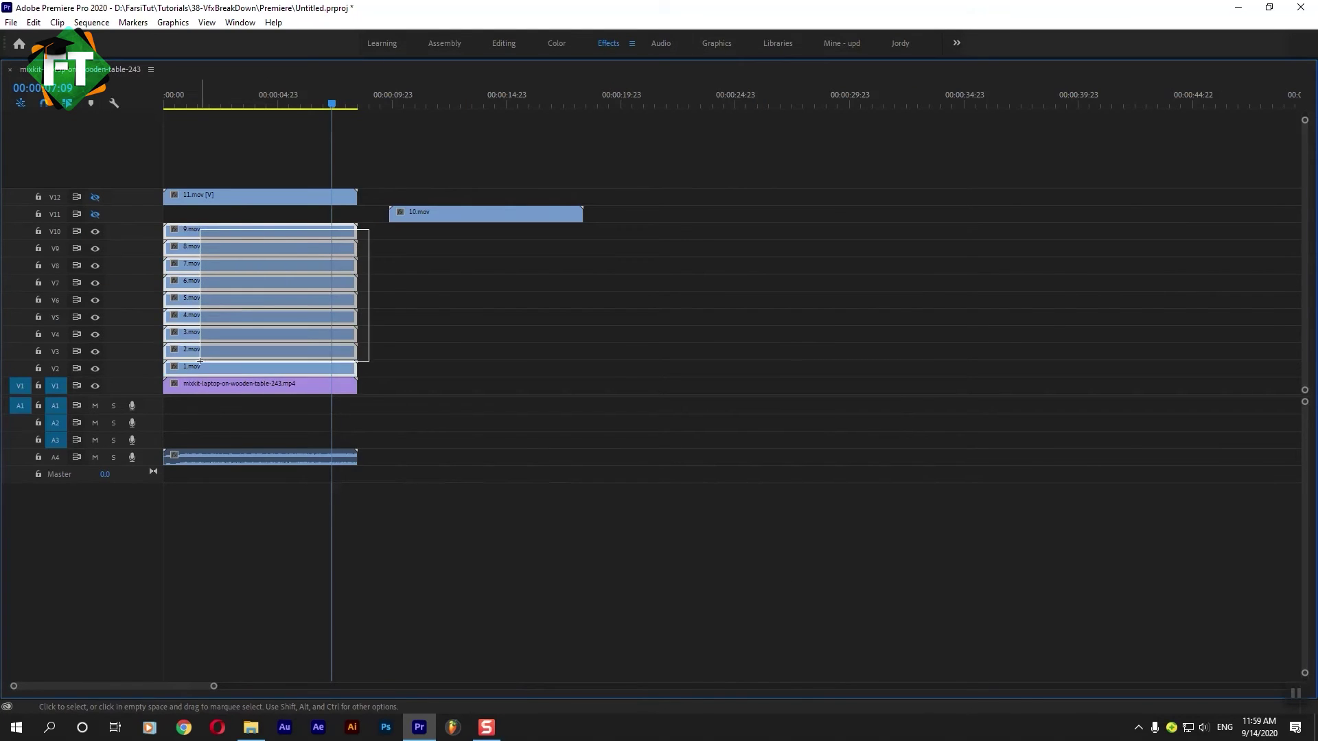
drag(192, 229, 187, 218)
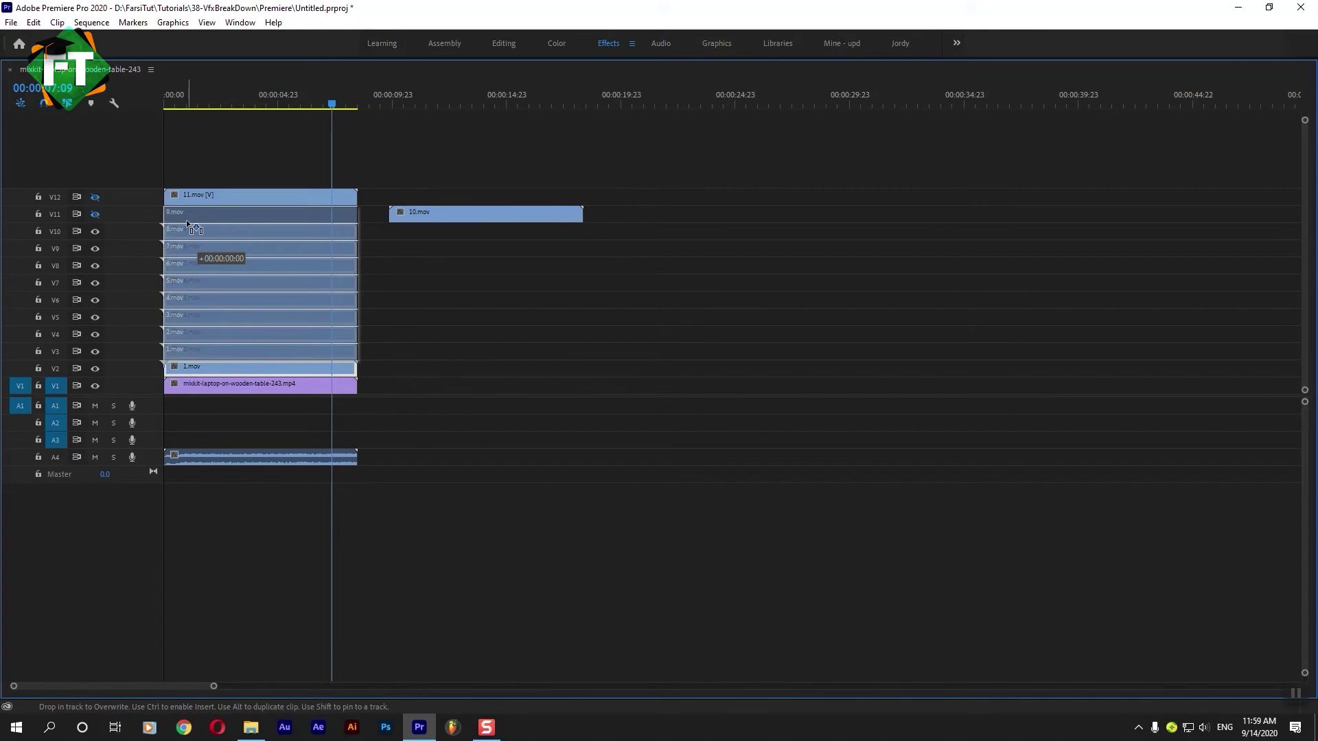
click(197, 369)
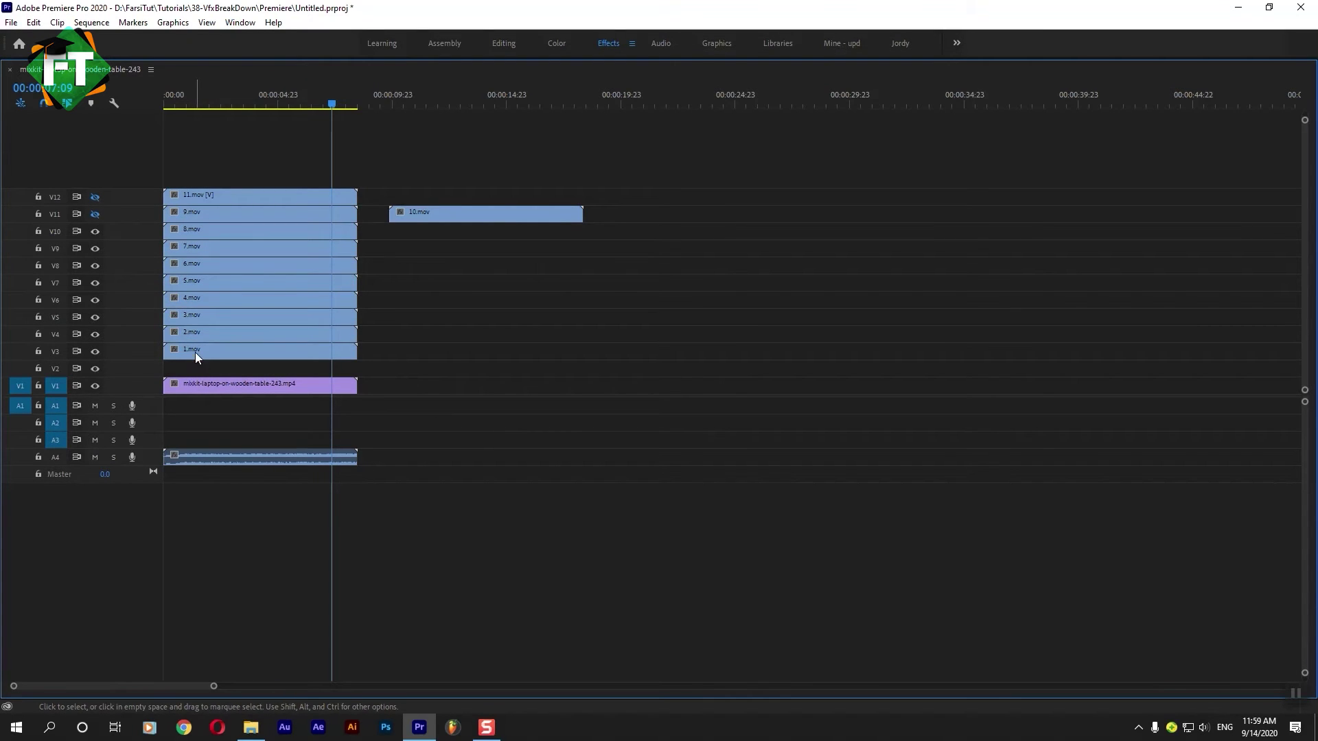
drag(416, 214, 191, 369)
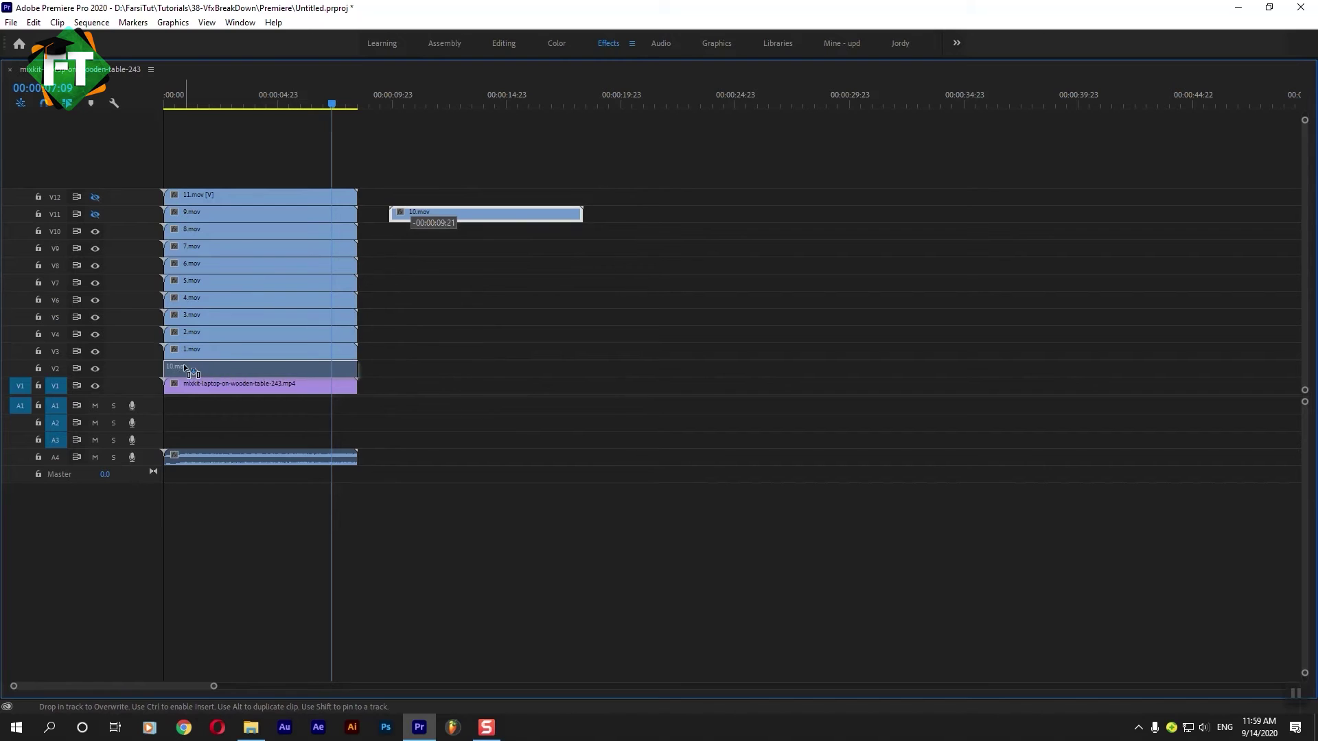
key(grave)
scroll(977, 564, up, 3)
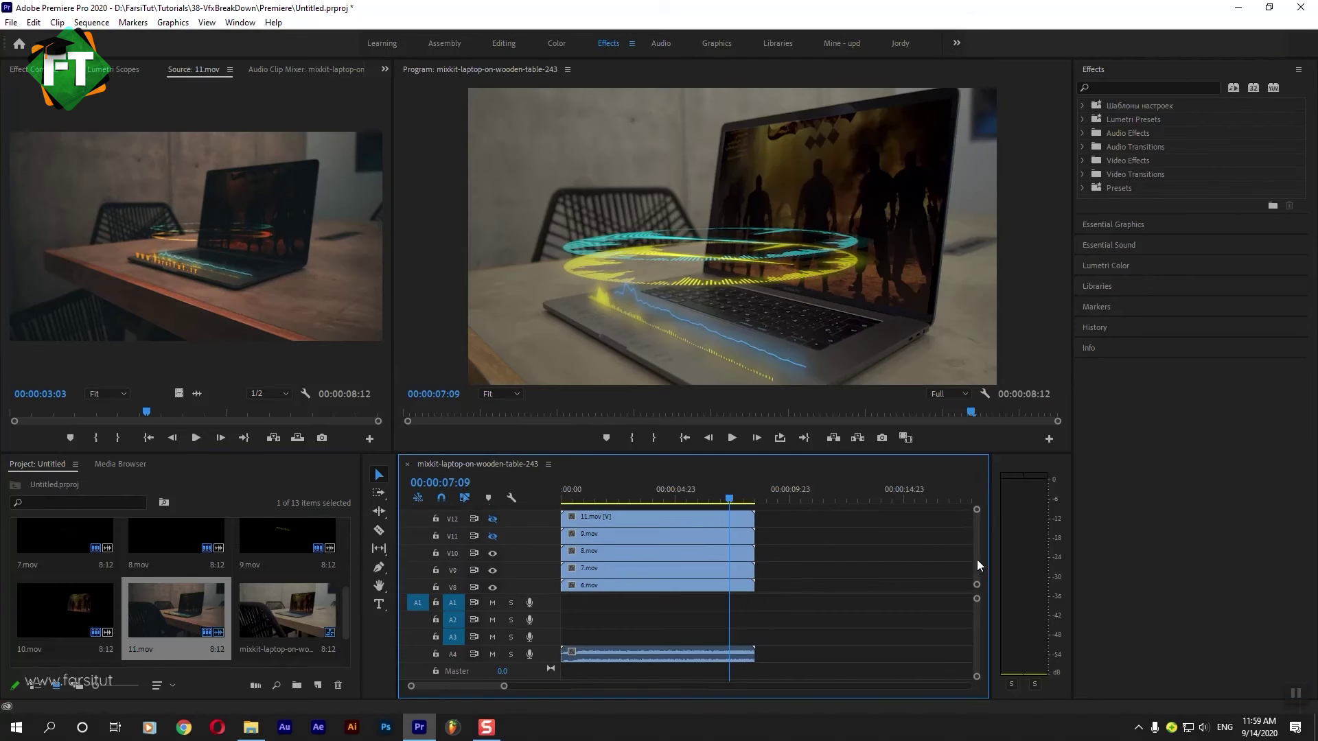
Show the V11 FarsiTut.ir text track and preview the sequence from the start, maximized
click(495, 537)
drag(646, 504, 523, 500)
key(space)
key(grave)
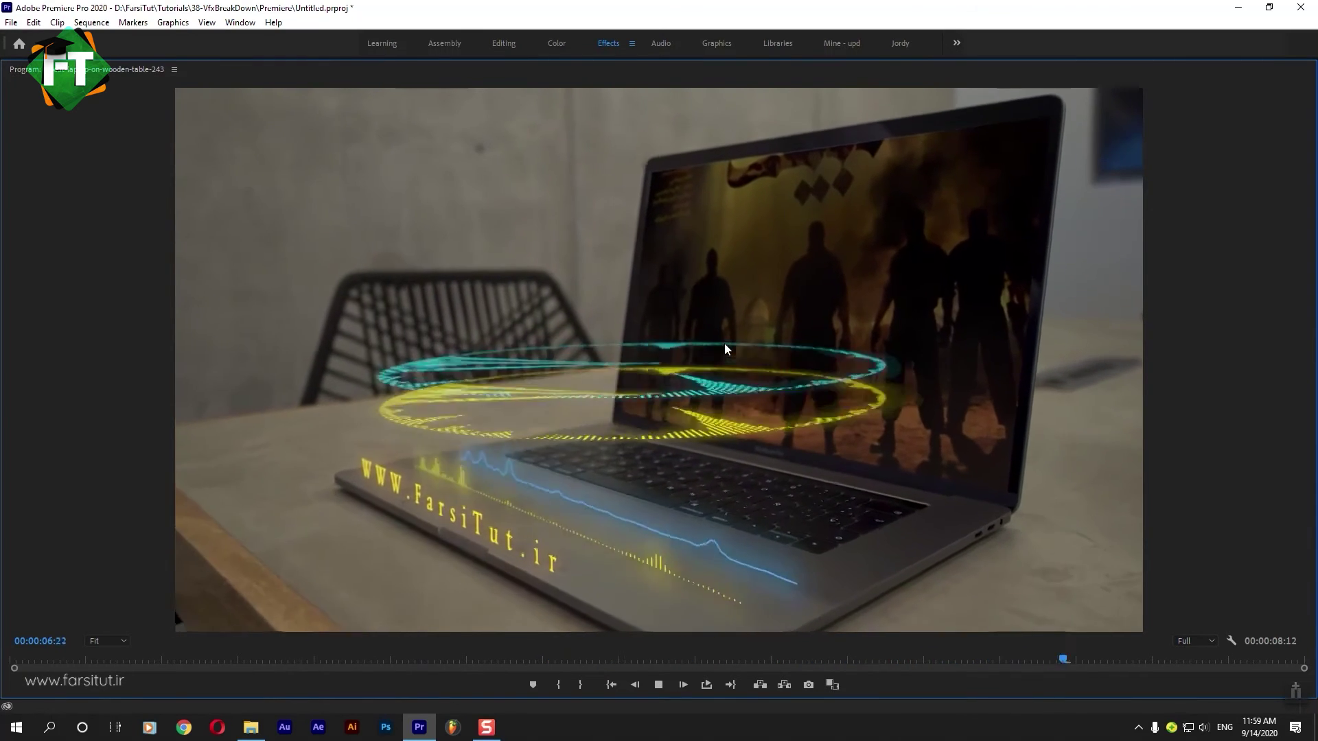
key(grave)
key(space)
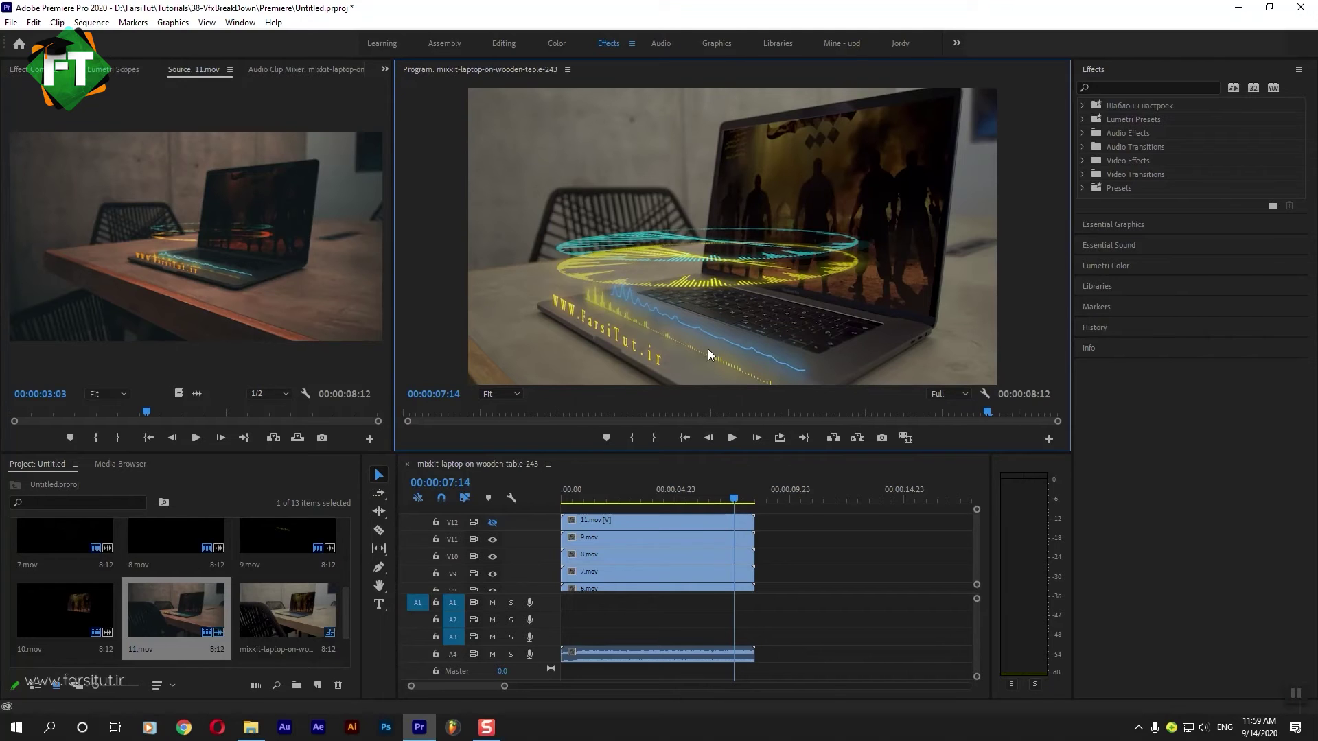
drag(601, 488, 562, 491)
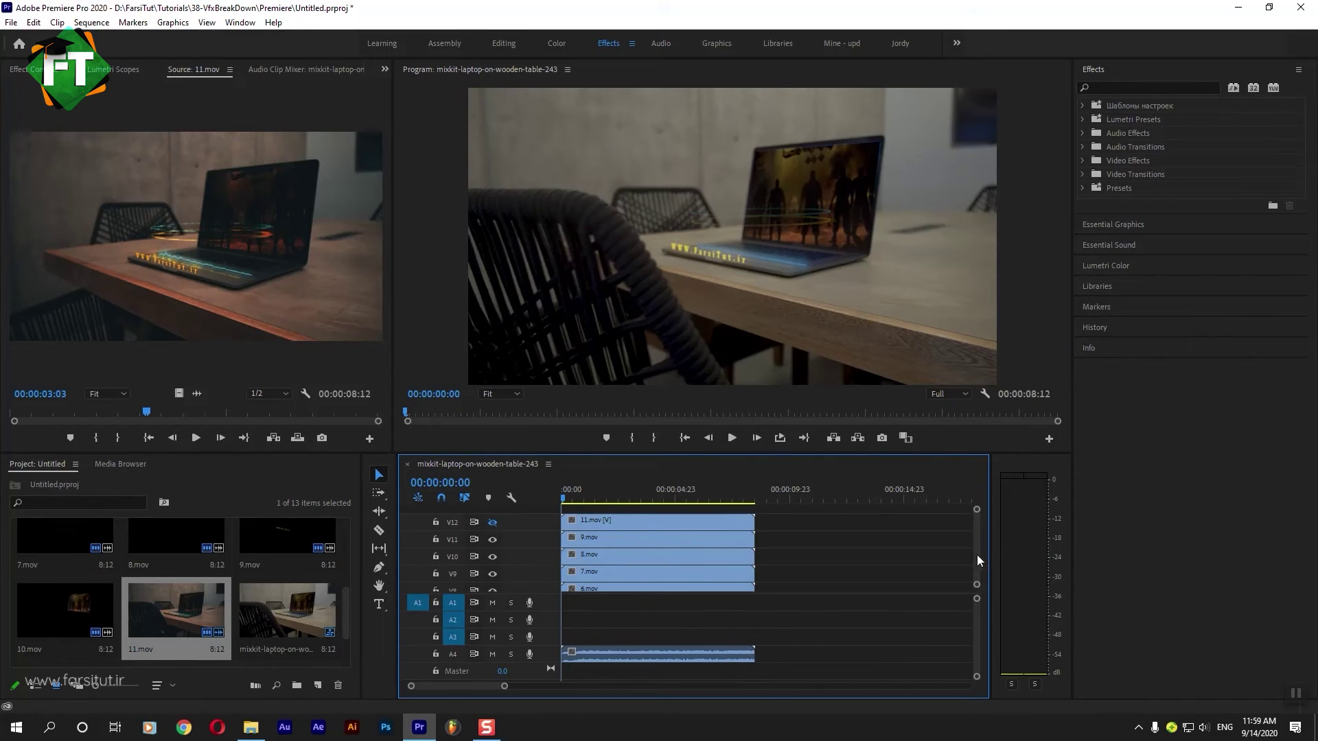
Make the darker 11.mov layer on V12 visible again
click(492, 522)
scroll(977, 562, down, 4)
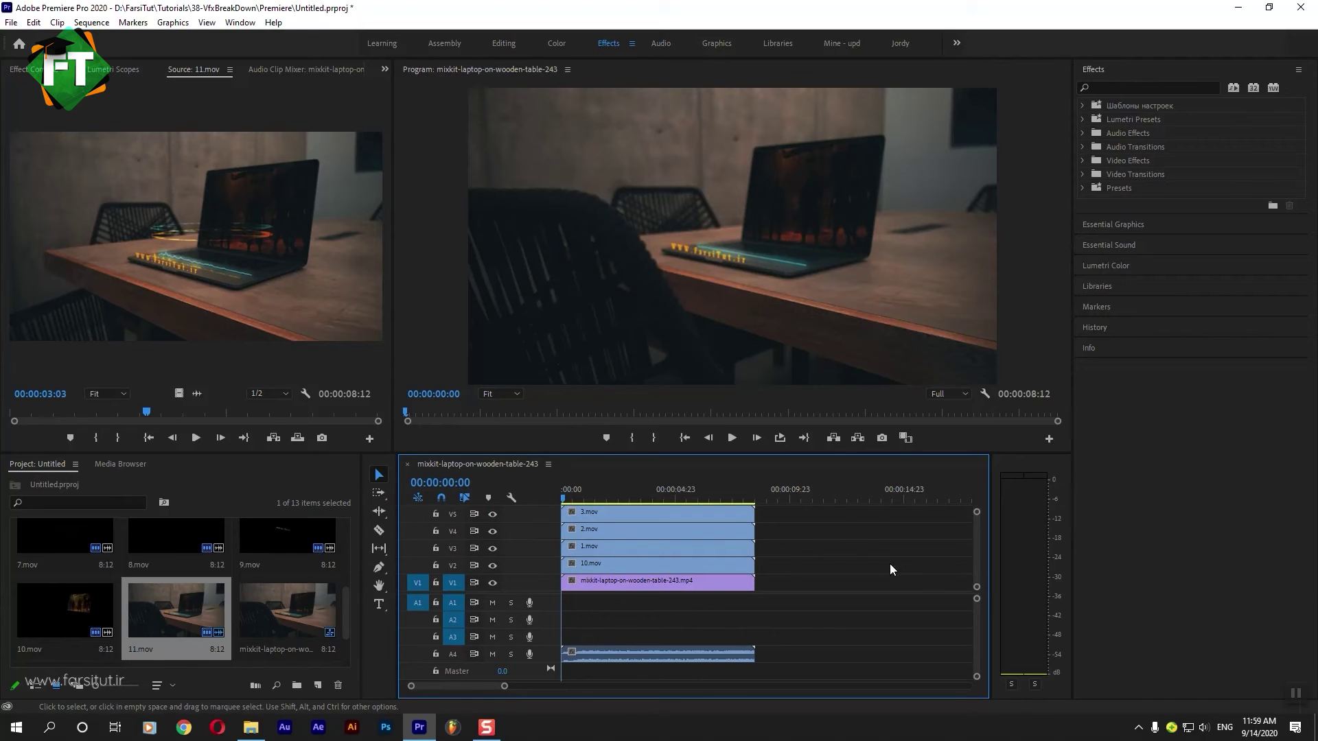
scroll(978, 552, up, 4)
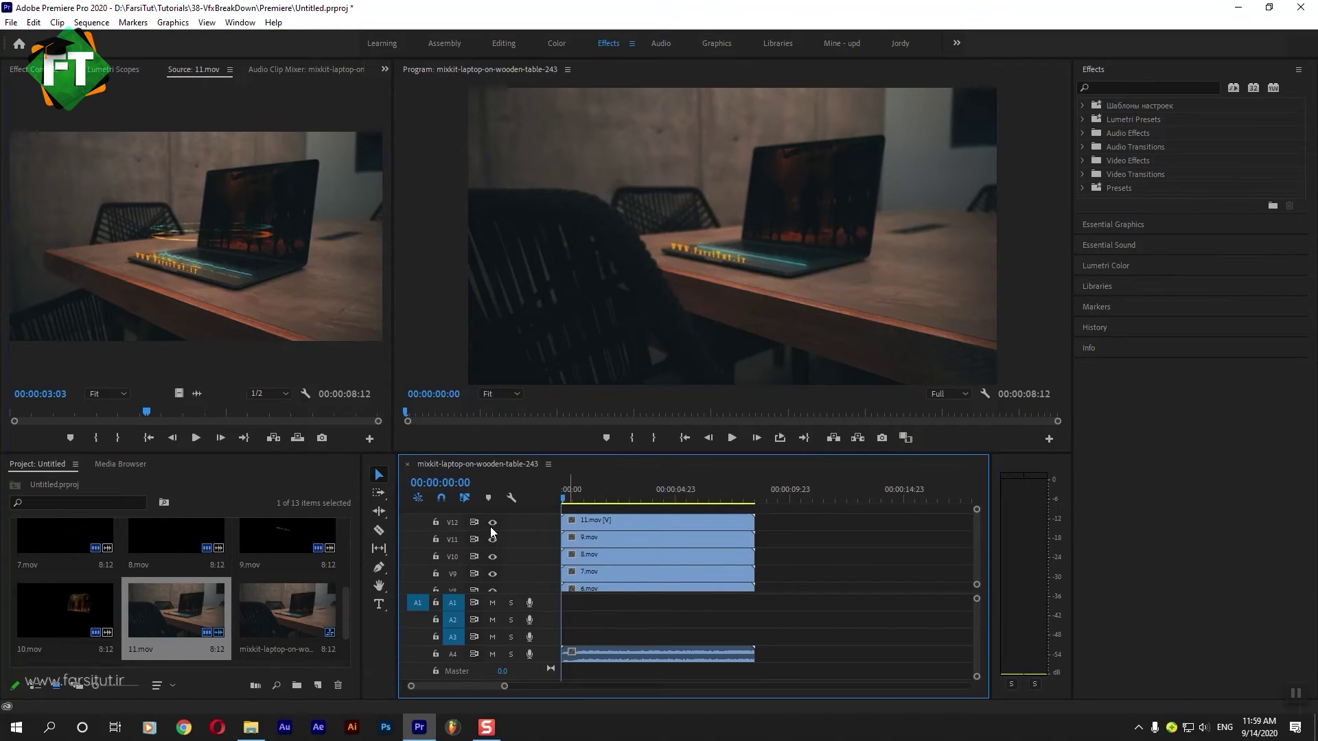
Hide V12 and unlink 11.mov's video from its audio
click(492, 523)
click(616, 517)
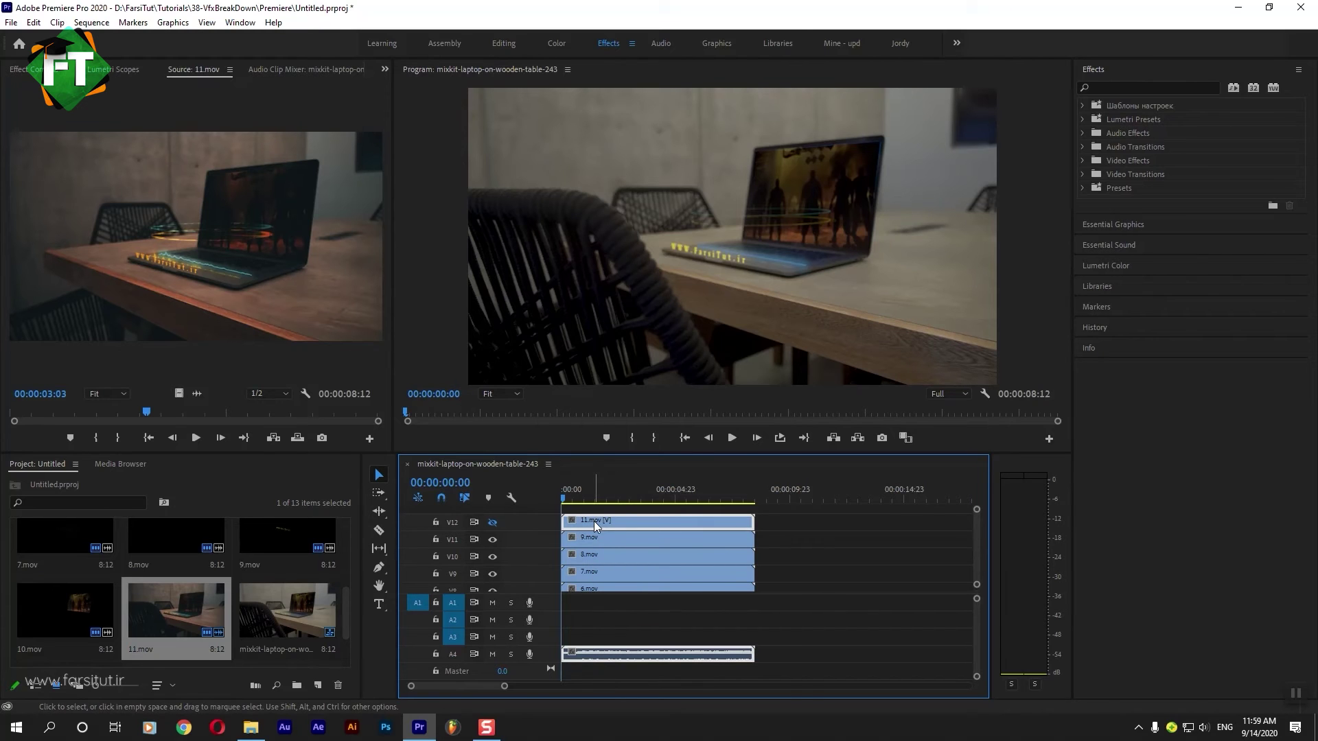
right_click(595, 521)
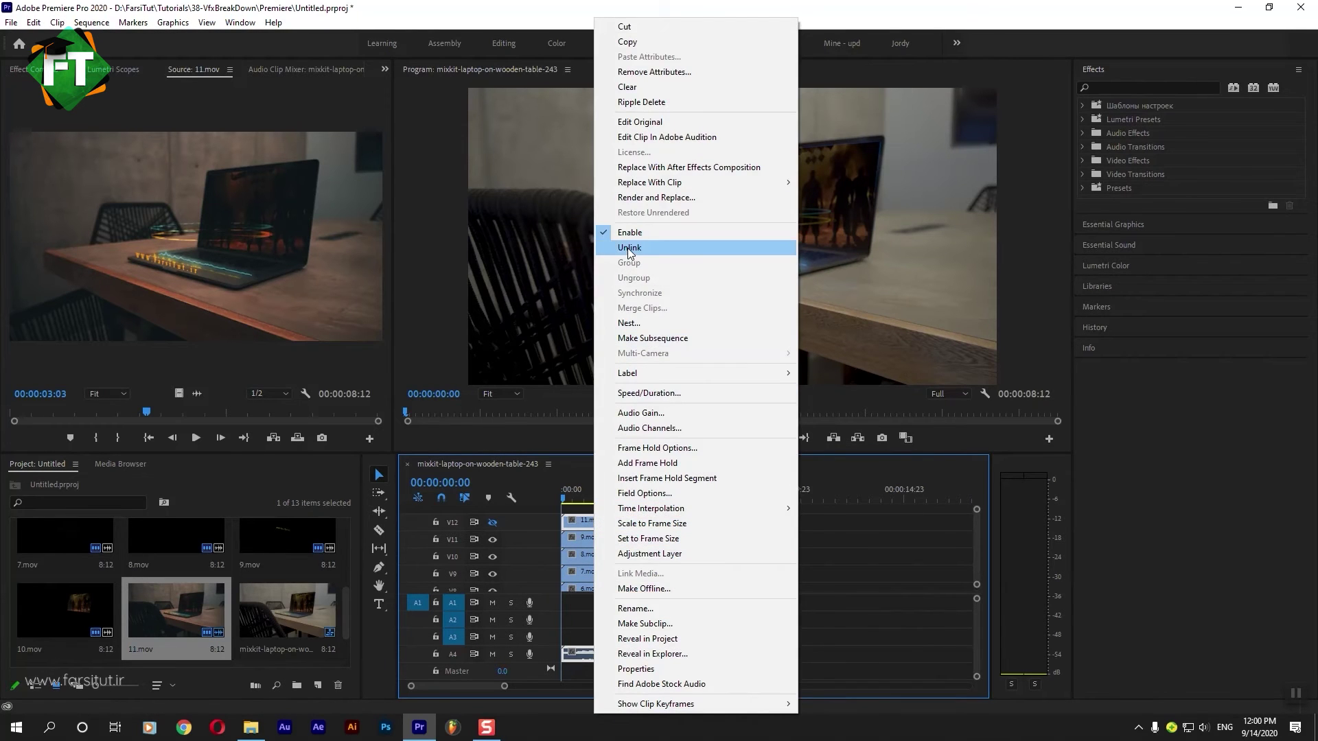
click(628, 248)
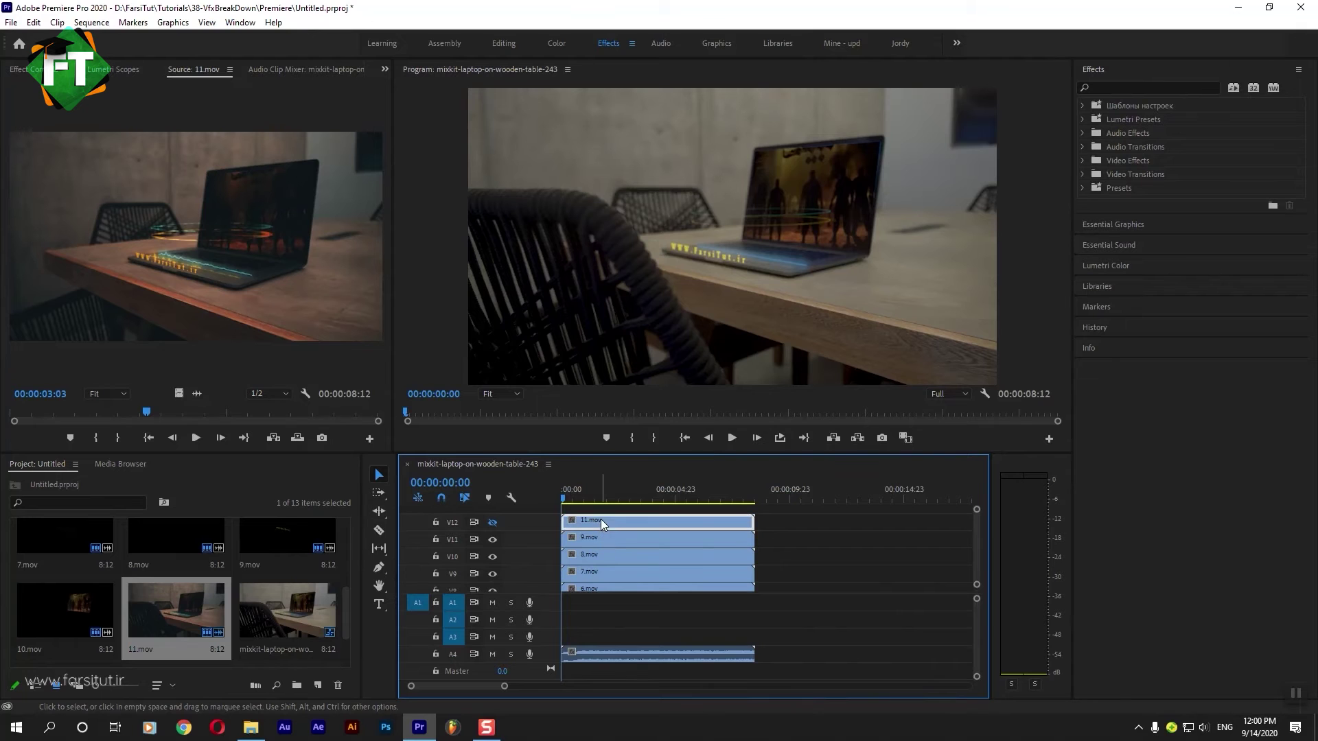
Trim 11.mov to start around 00:00:06:01, re-show V12, and preview the edit
mouse_move(563, 521)
mouse_down()
mouse_move(663, 511)
mouse_move(663, 498)
mouse_up()
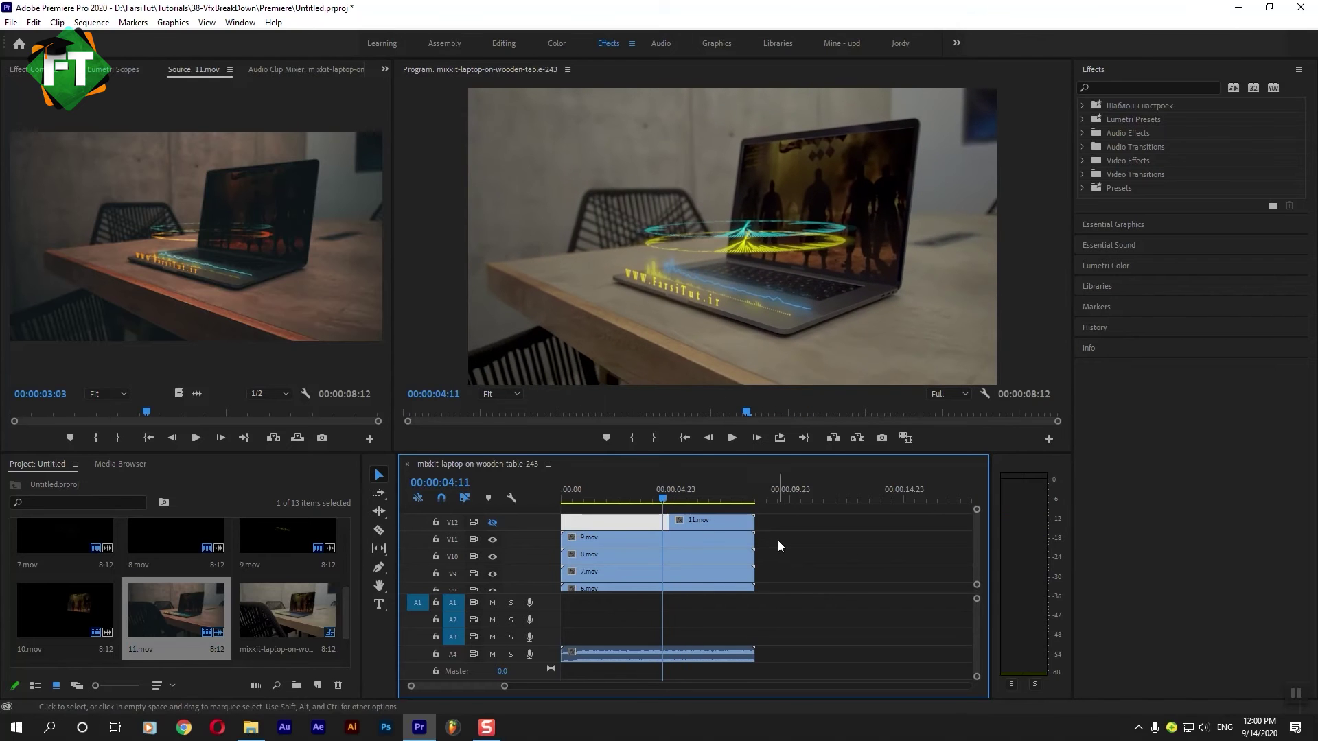
key(space)
key(space)
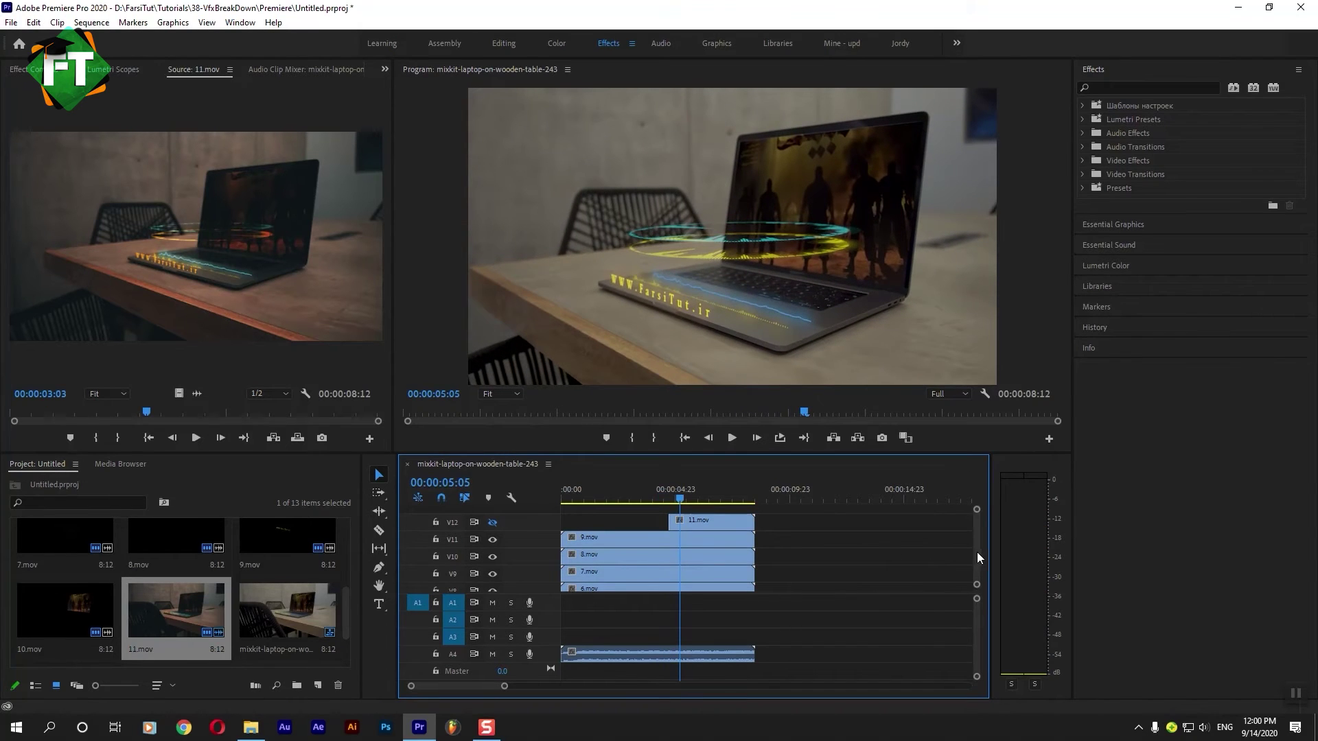
click(492, 523)
click(651, 497)
key(space)
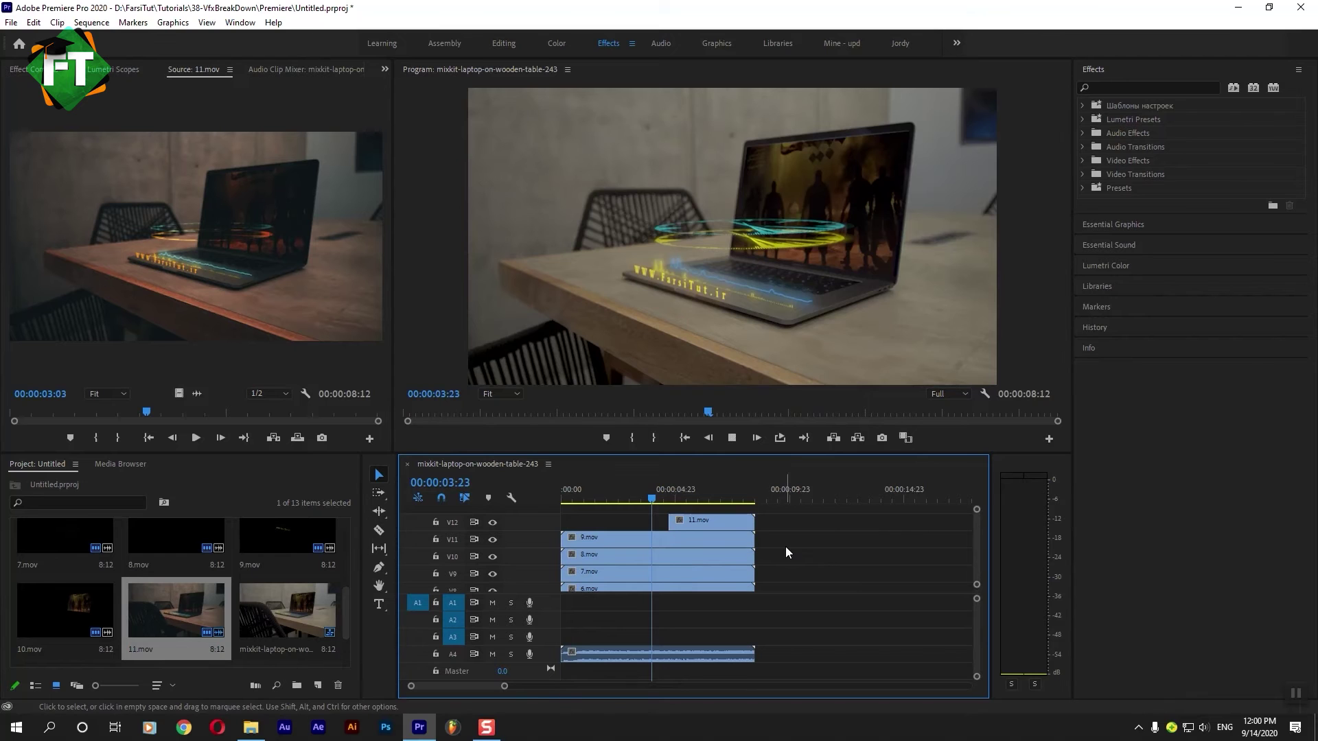
mouse_move(672, 498)
mouse_down()
mouse_move(709, 505)
mouse_move(705, 524)
mouse_up()
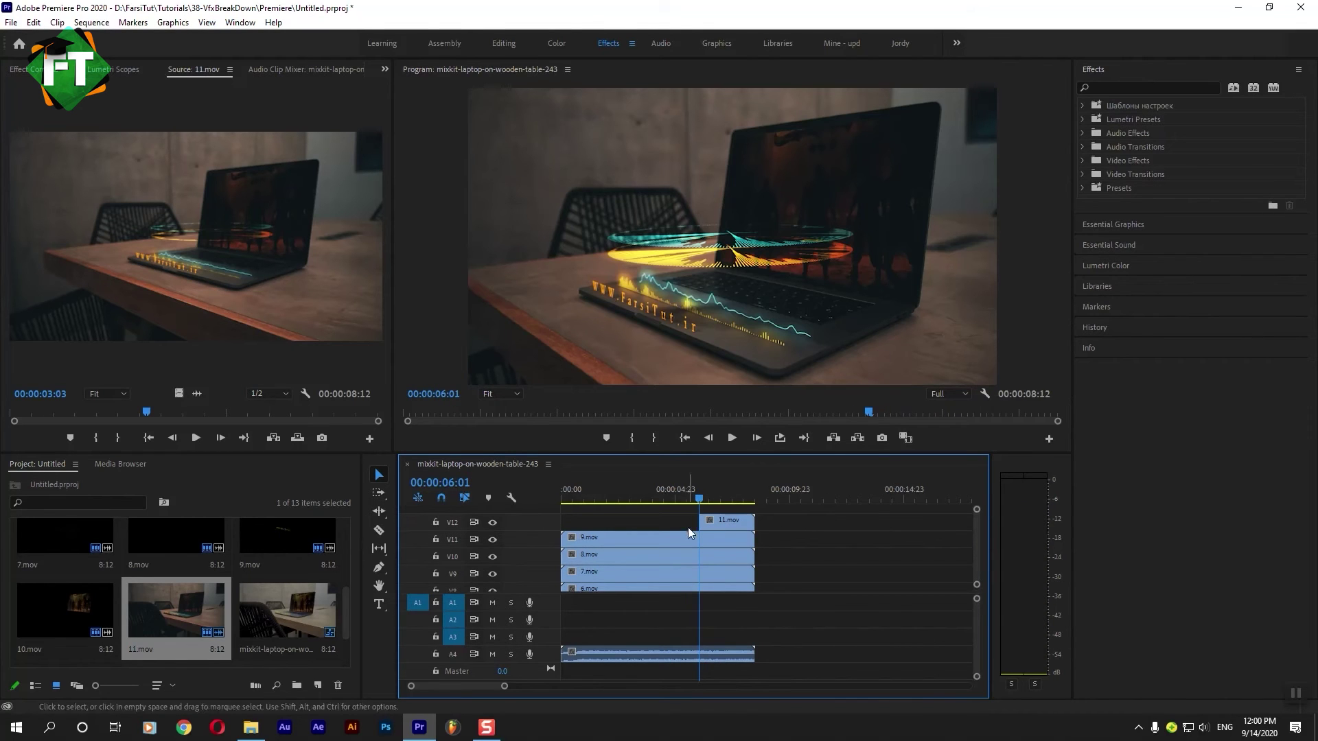
click(1084, 173)
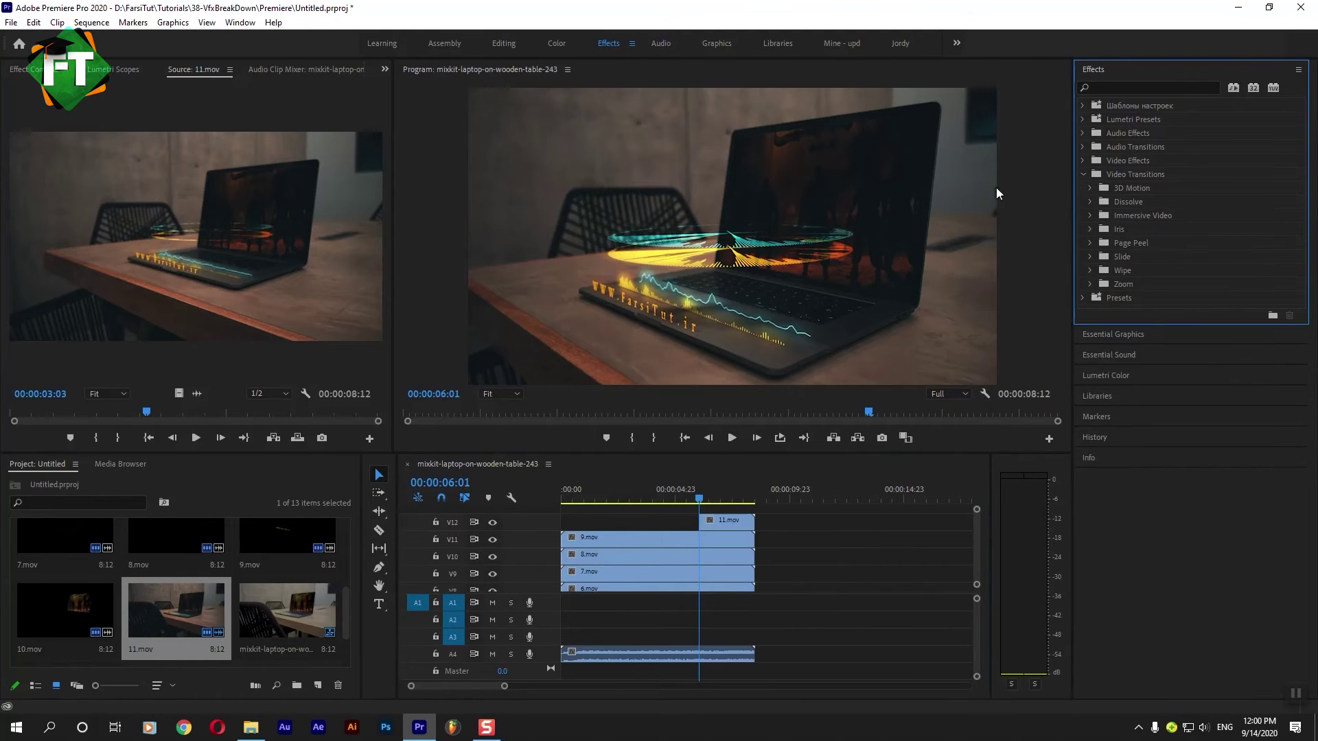
Apply a Wipe transition to the start of 11.mov on V12
click(240, 22)
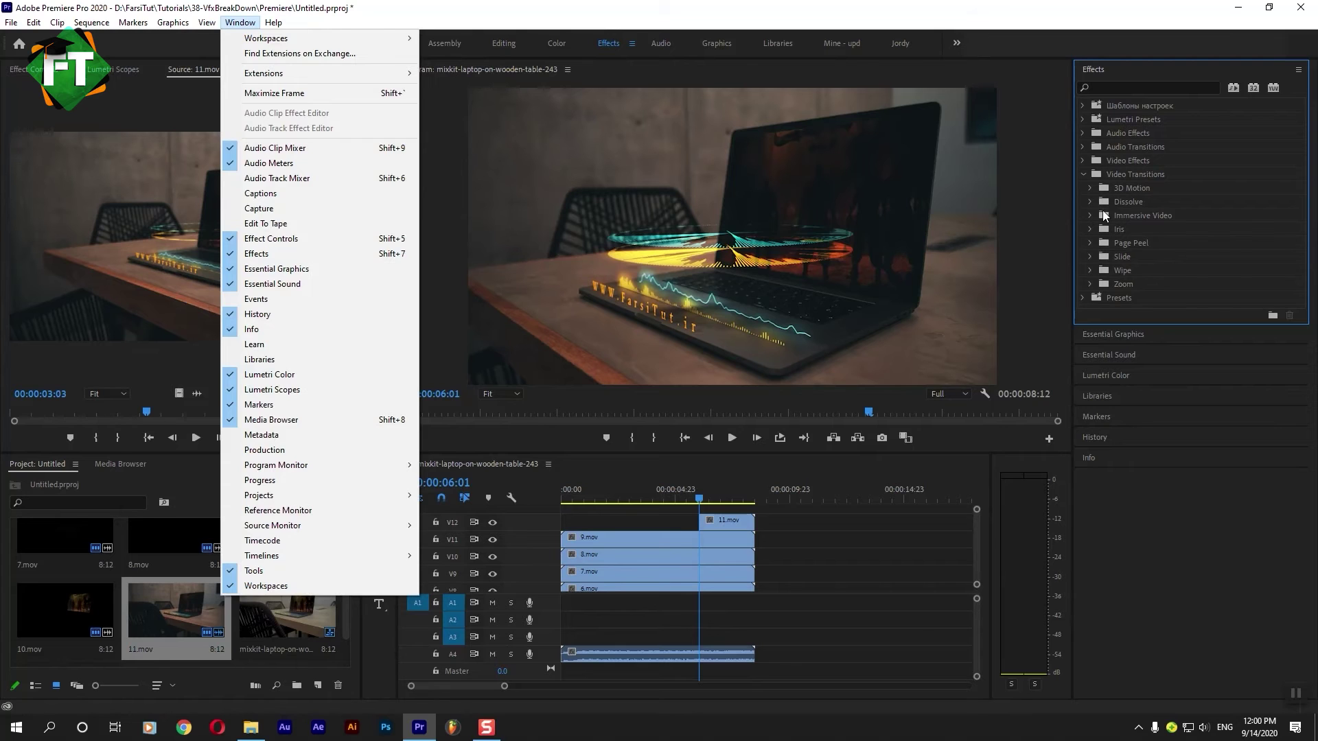
click(1089, 270)
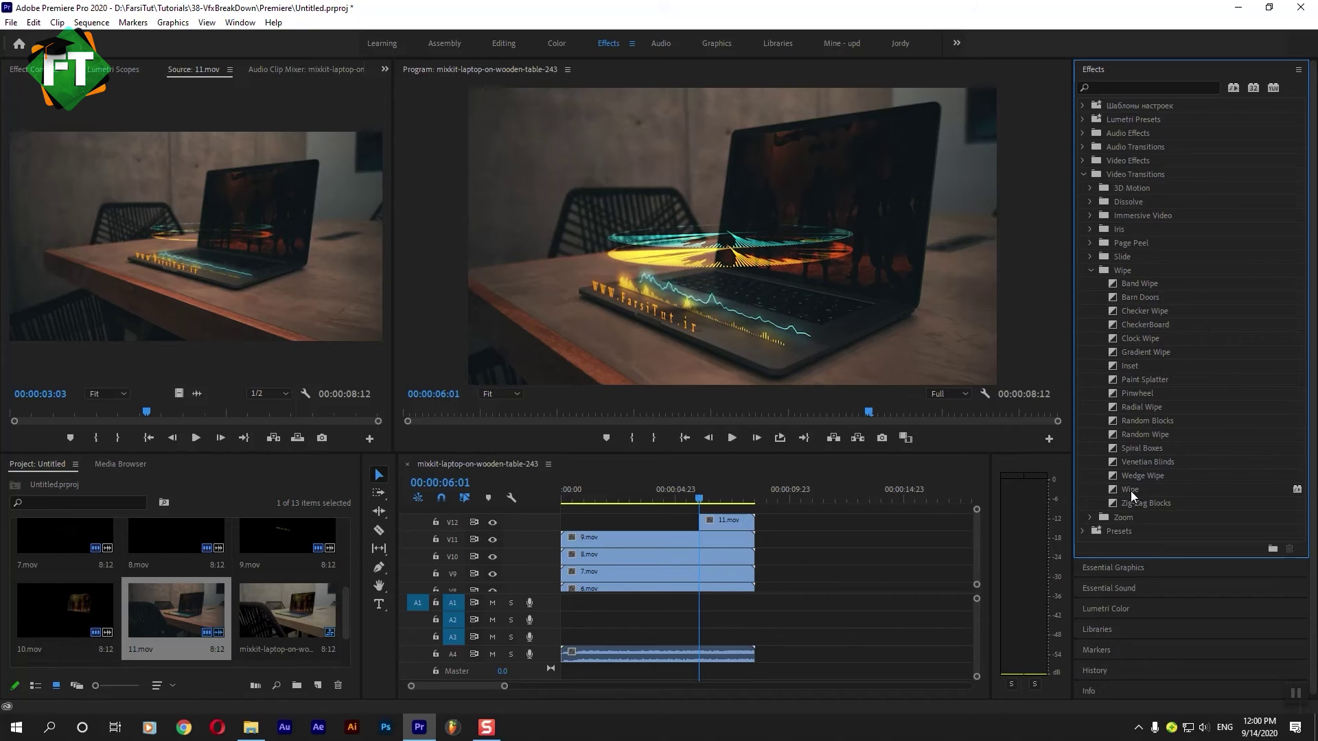
drag(1131, 491, 708, 527)
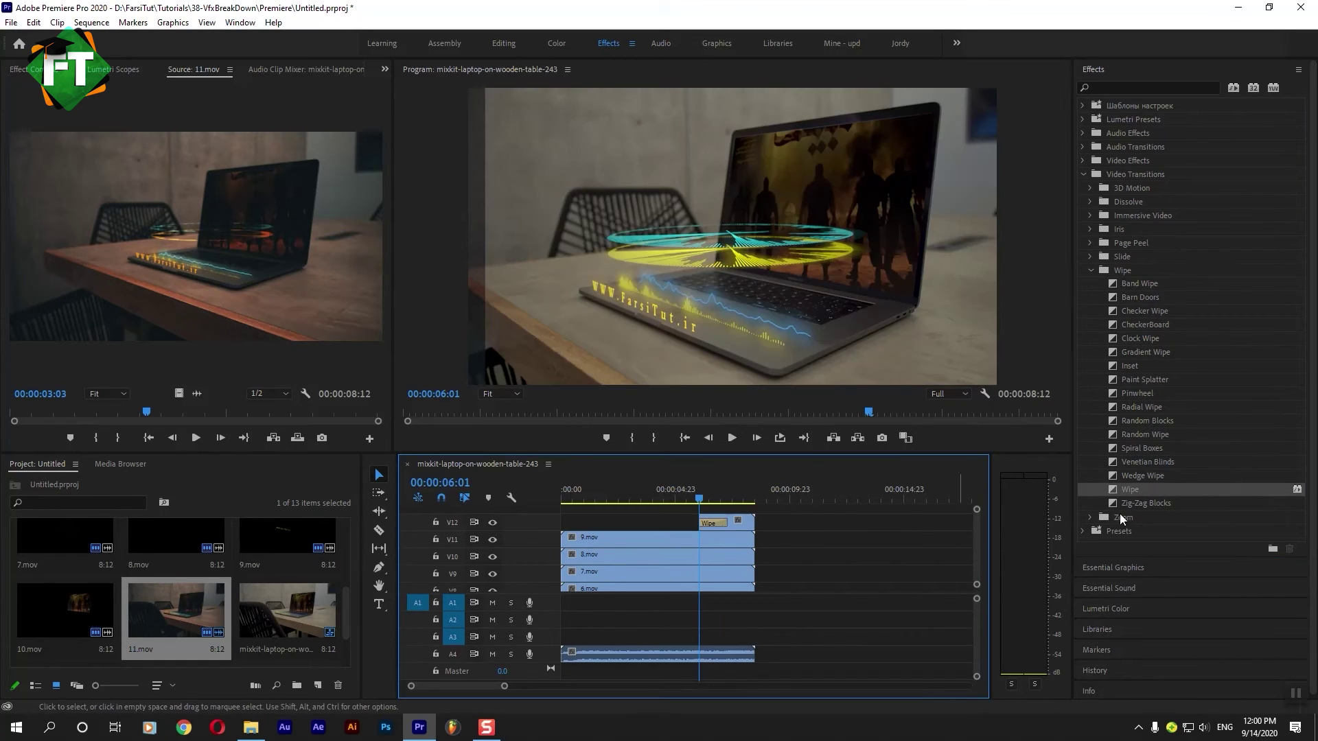
Preview the wipe, then open its settings at 00:00:06:14
click(703, 500)
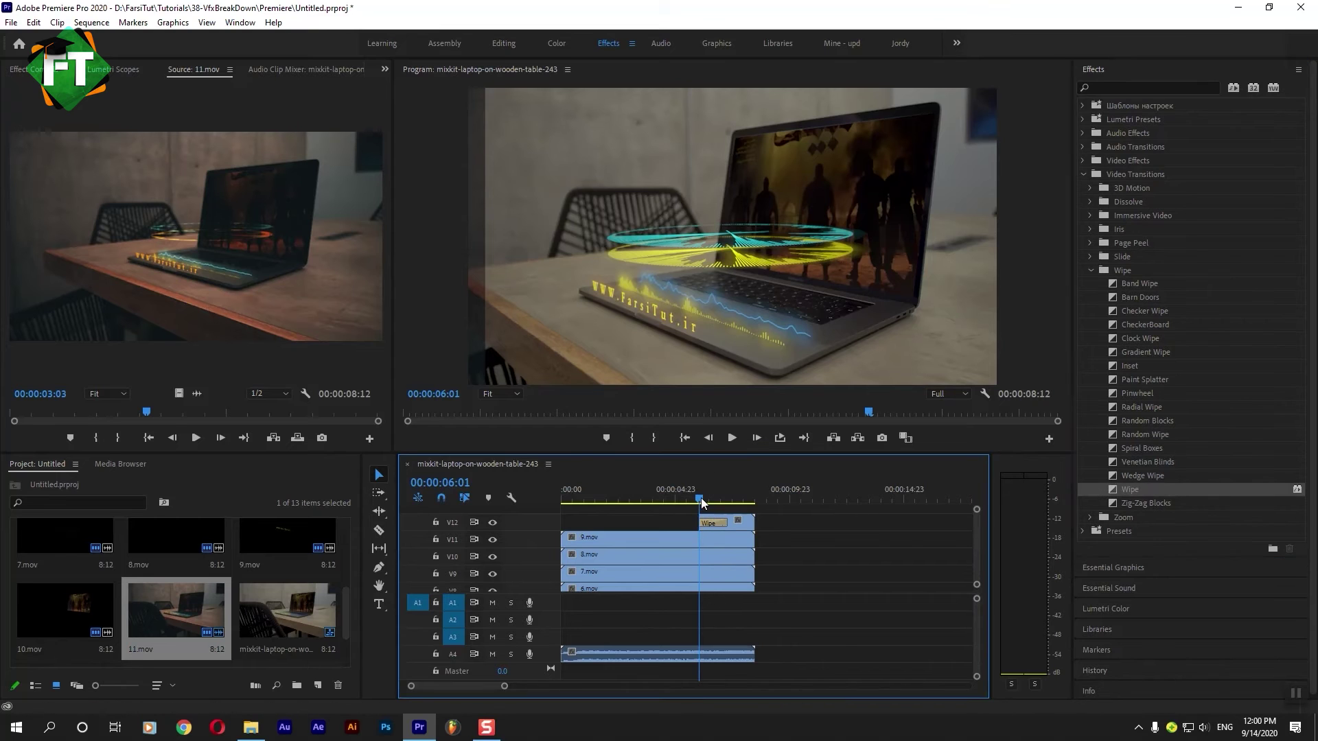
drag(705, 502, 723, 507)
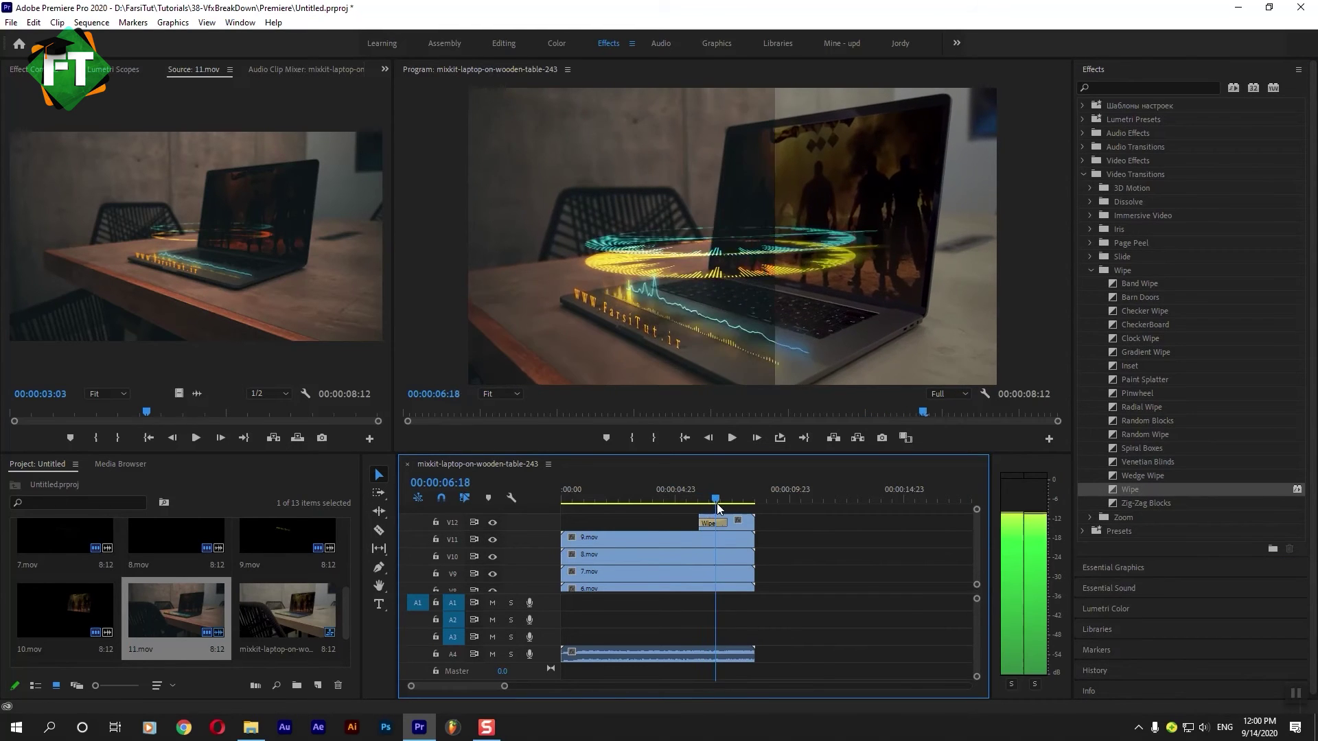
drag(722, 504, 662, 522)
key(space)
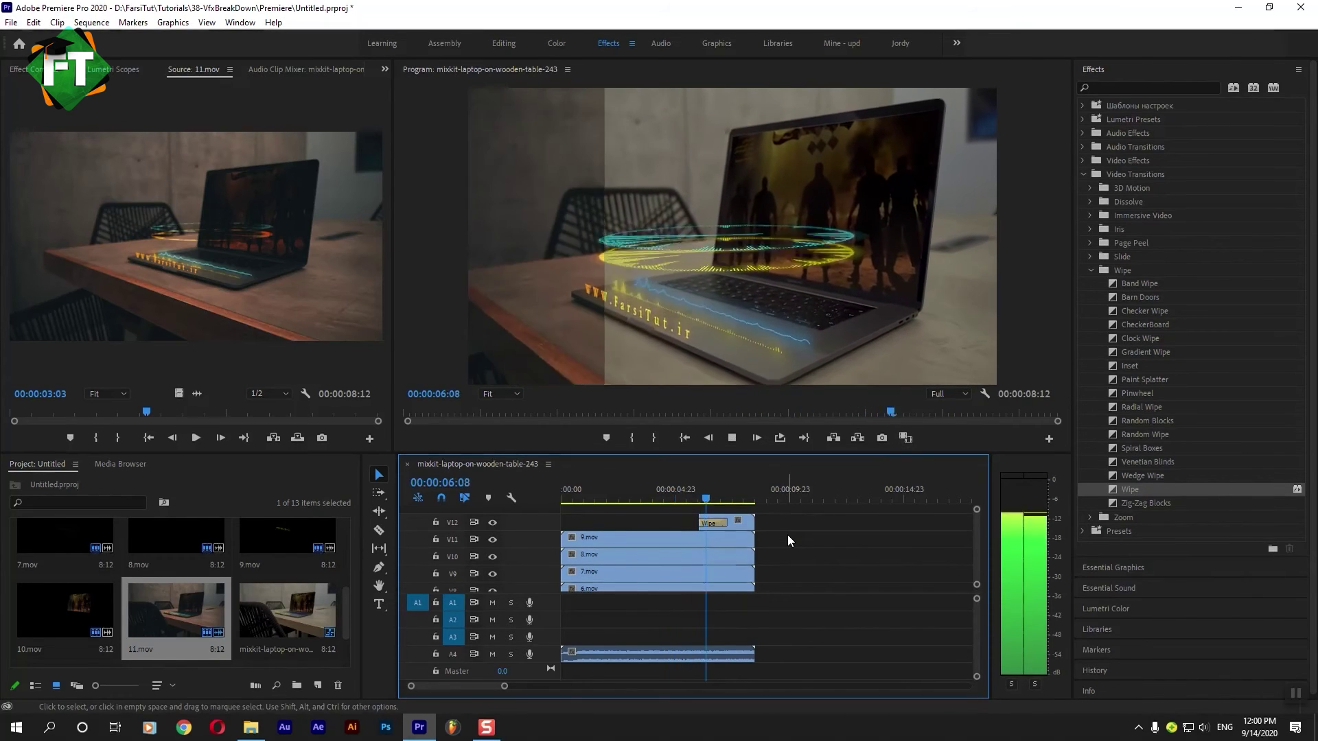
click(726, 500)
drag(727, 504, 711, 503)
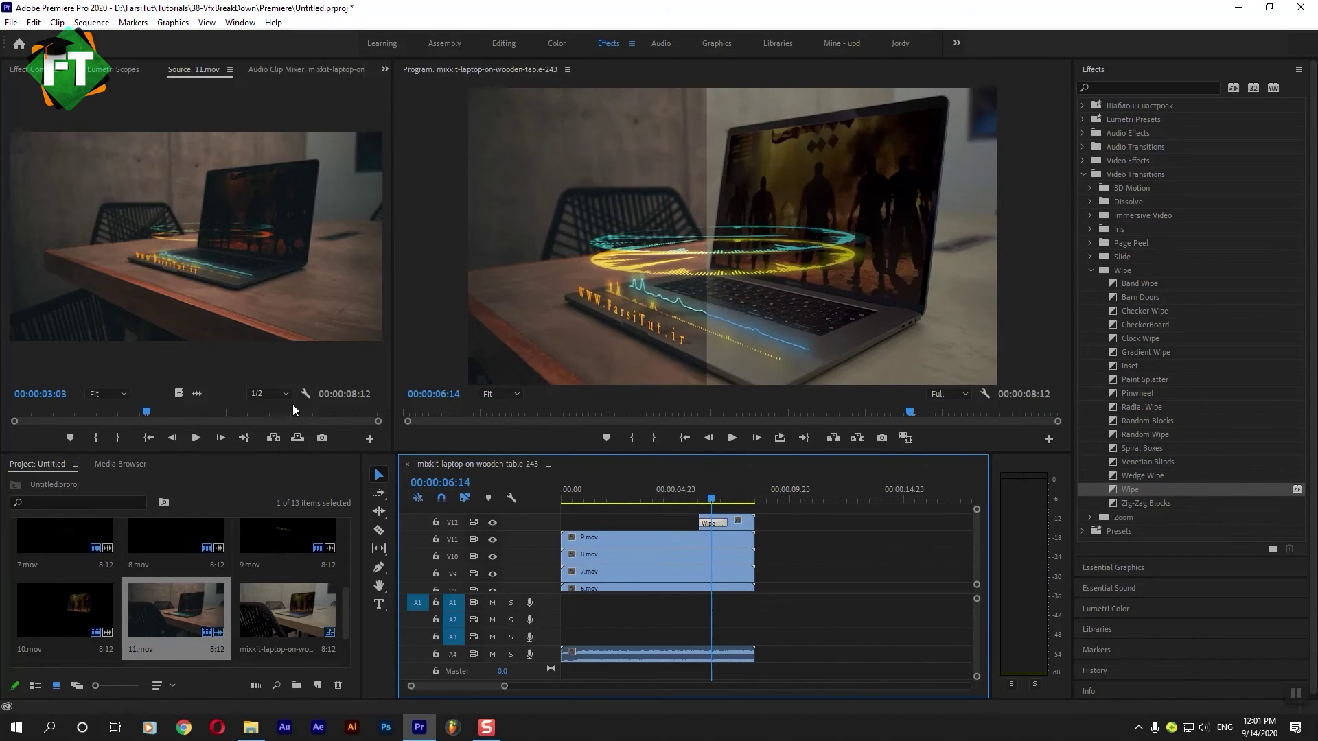
click(709, 524)
Set the Wipe duration to 00:00:01:00 and play it back
click(147, 139)
text(100)
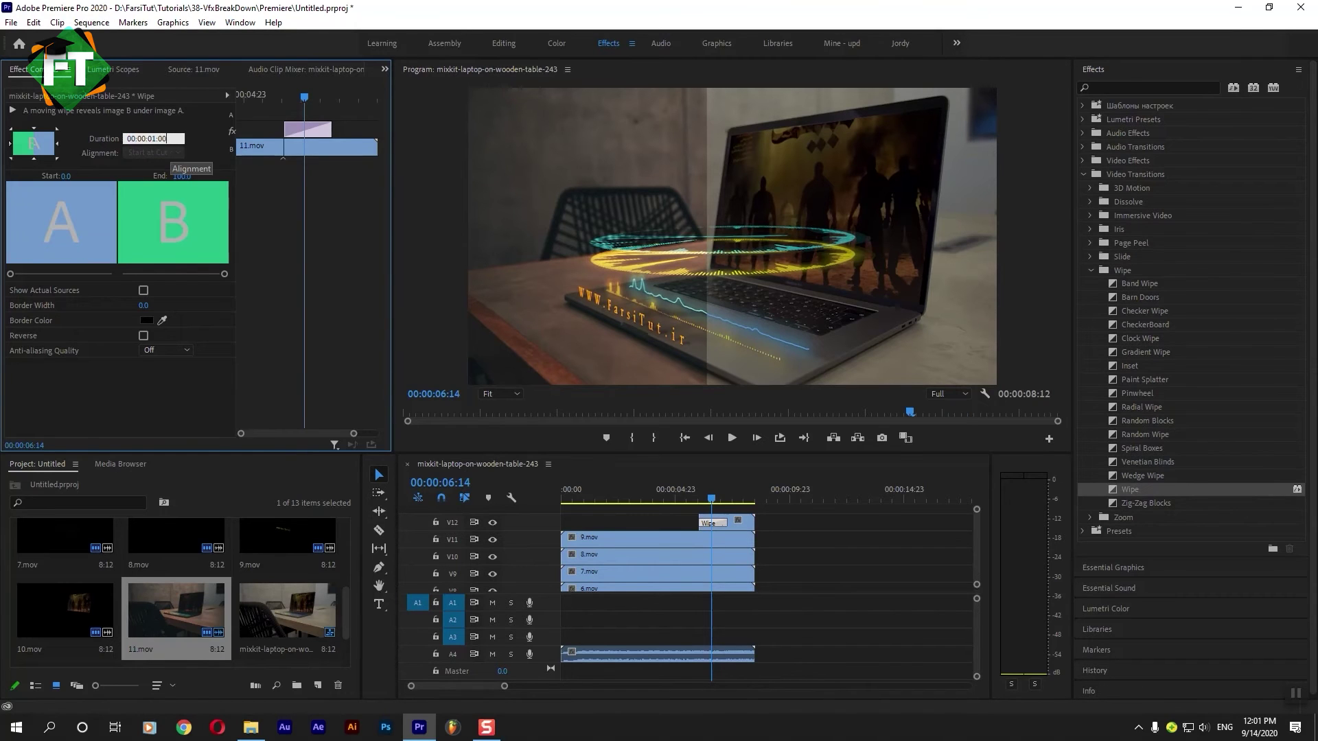
key(Return)
click(646, 501)
click(811, 534)
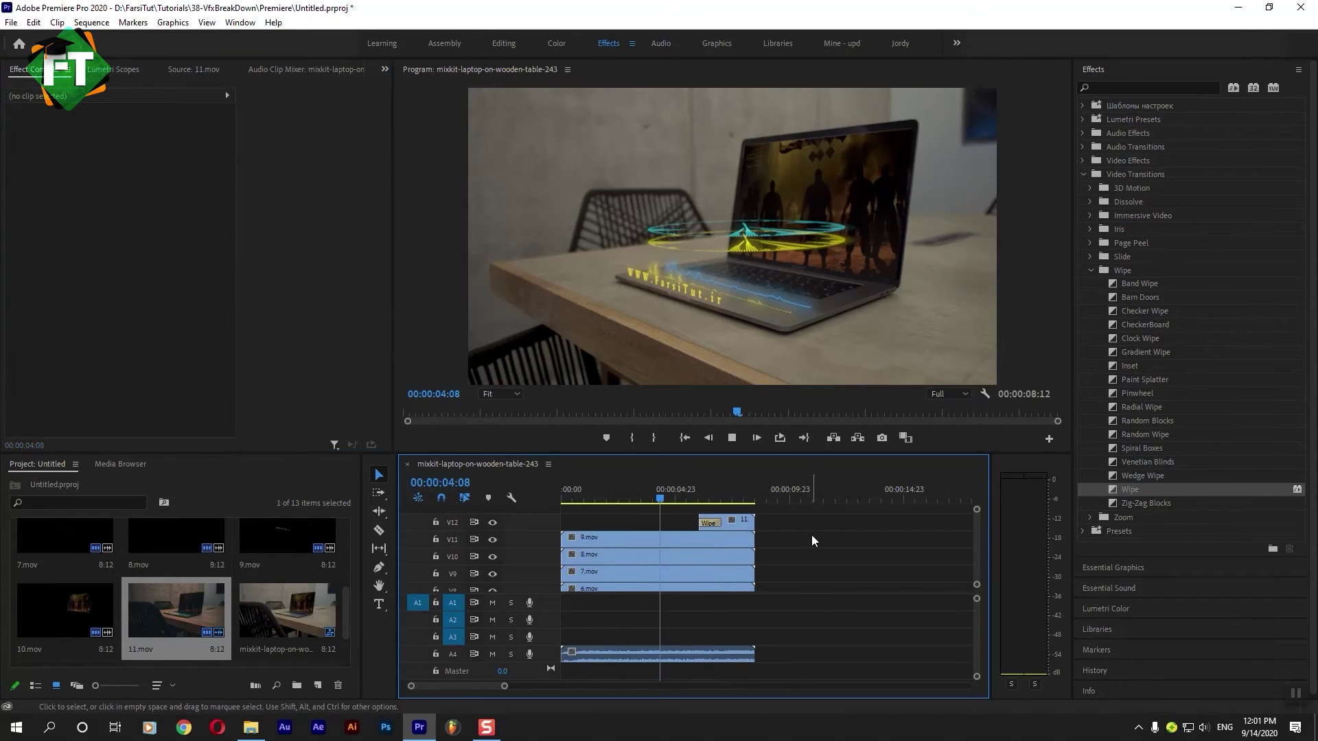
key(space)
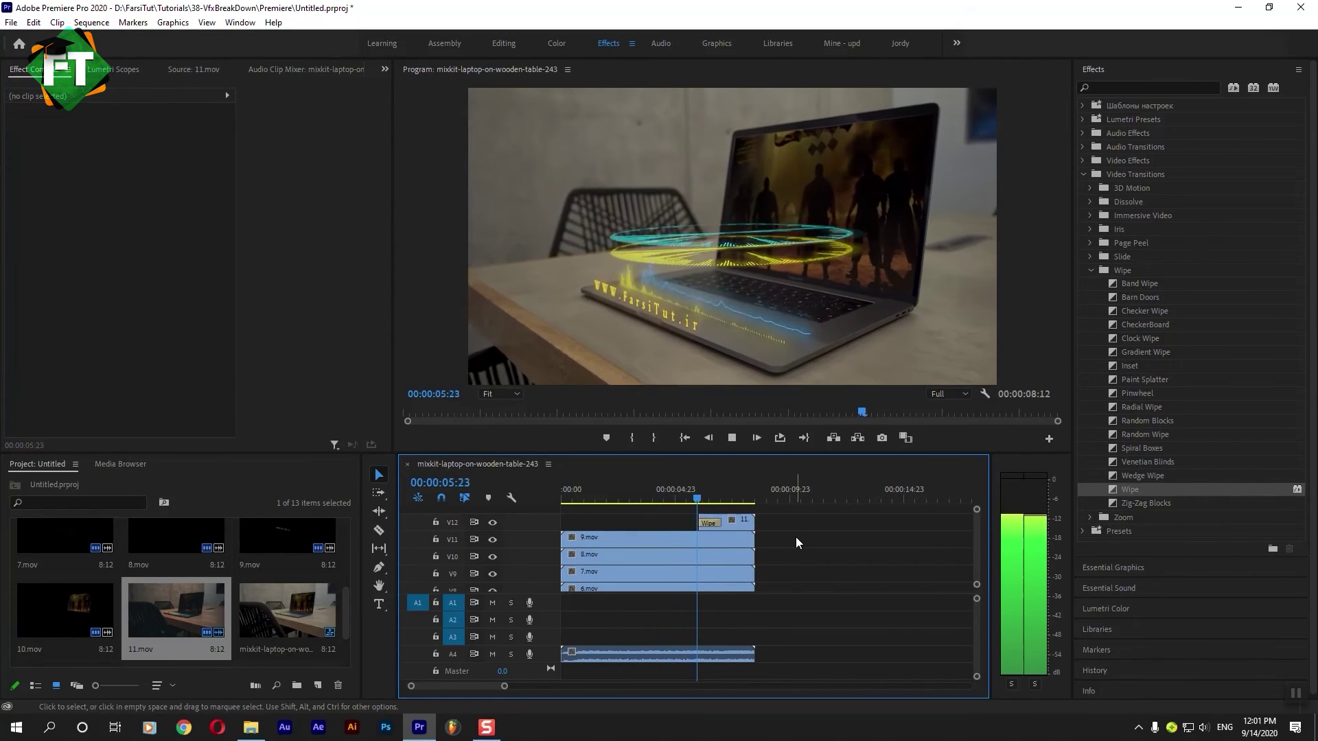
click(714, 521)
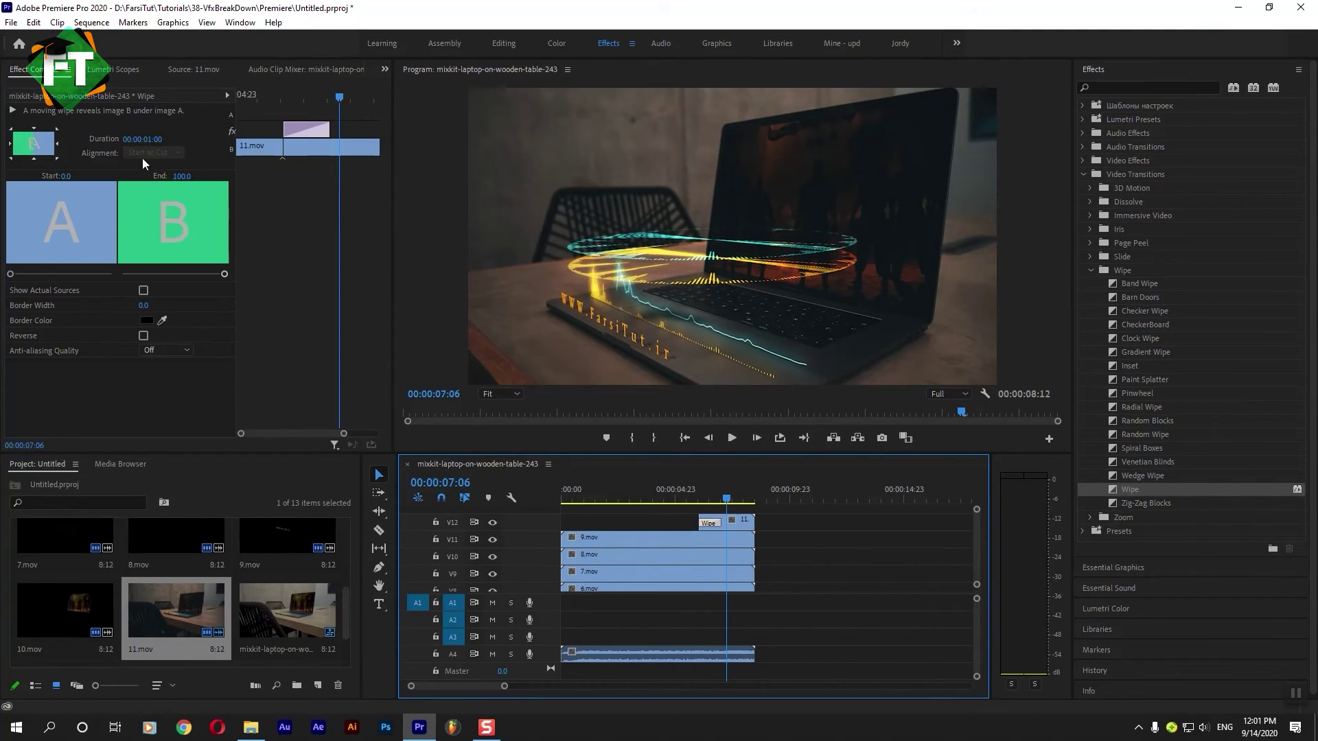
Shorten the Wipe to 00:00:00:10, preview it, and return to the sequence start
click(147, 138)
text(10)
key(Return)
click(667, 498)
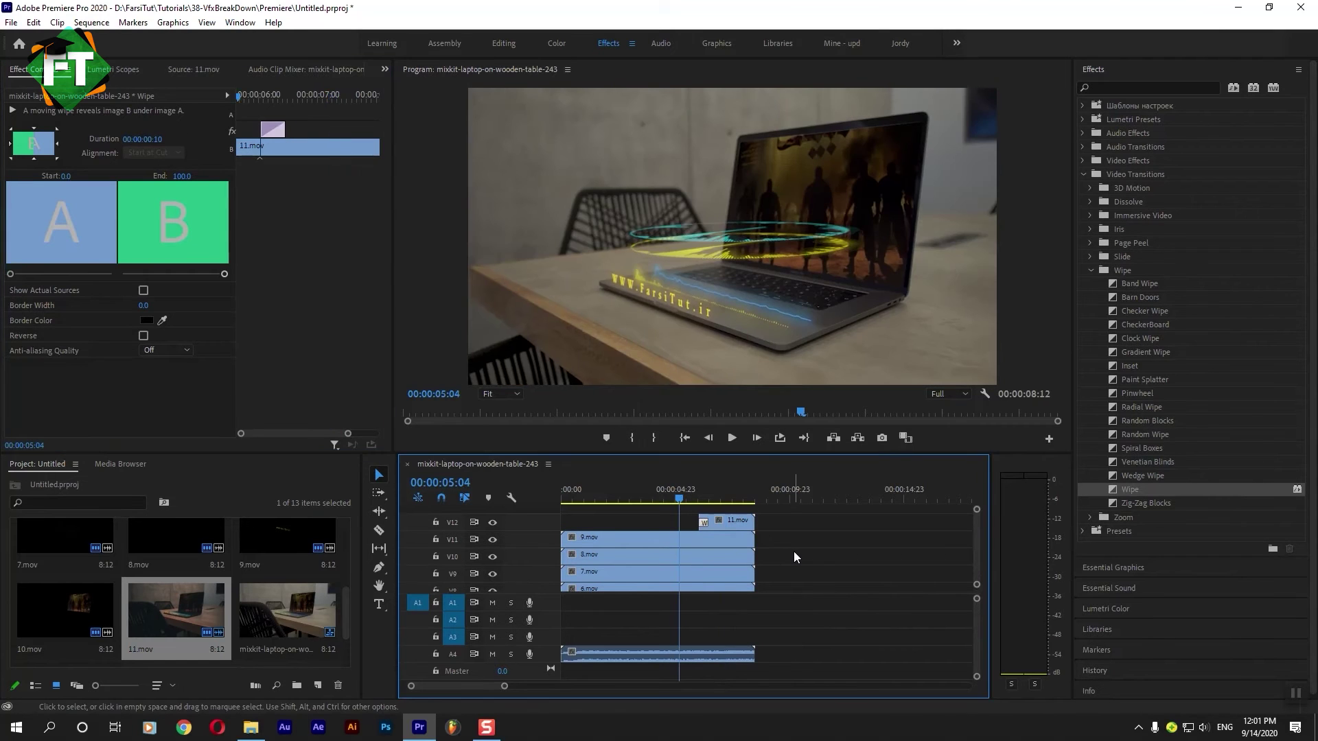
click(794, 551)
key(space)
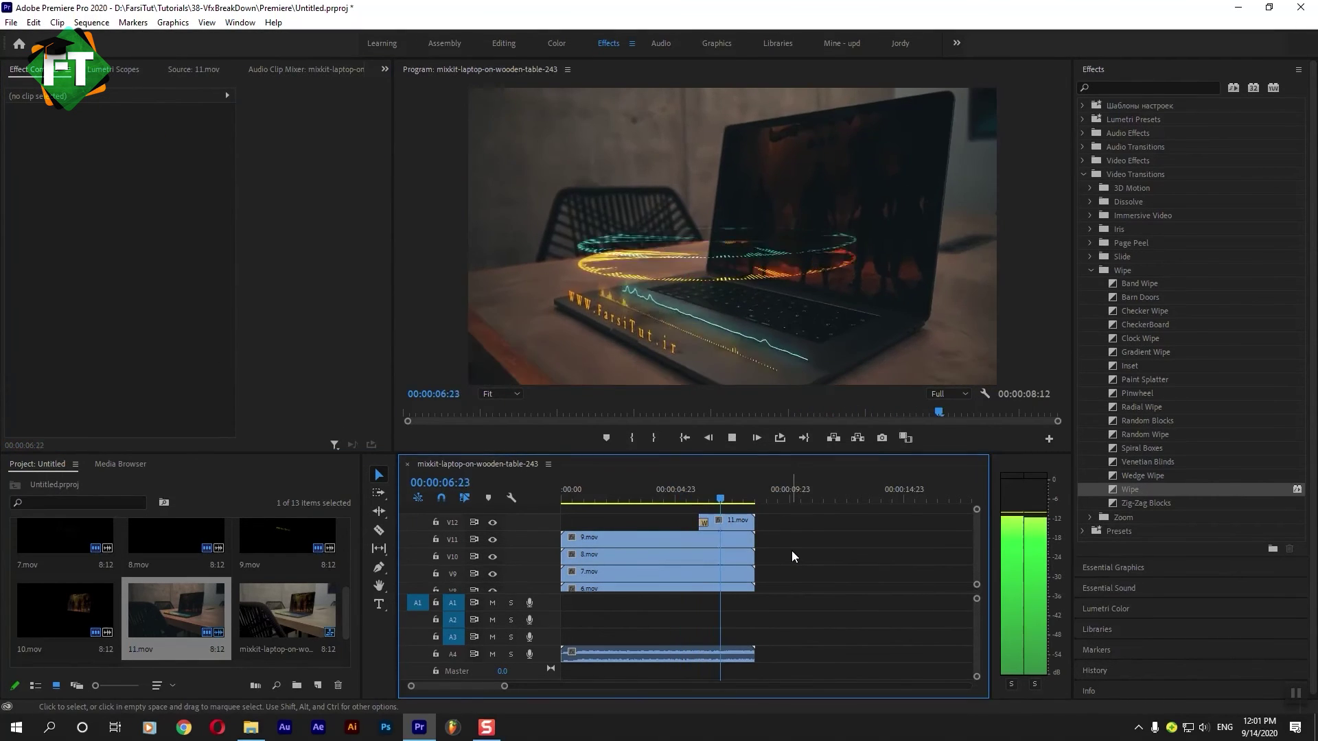
key(space)
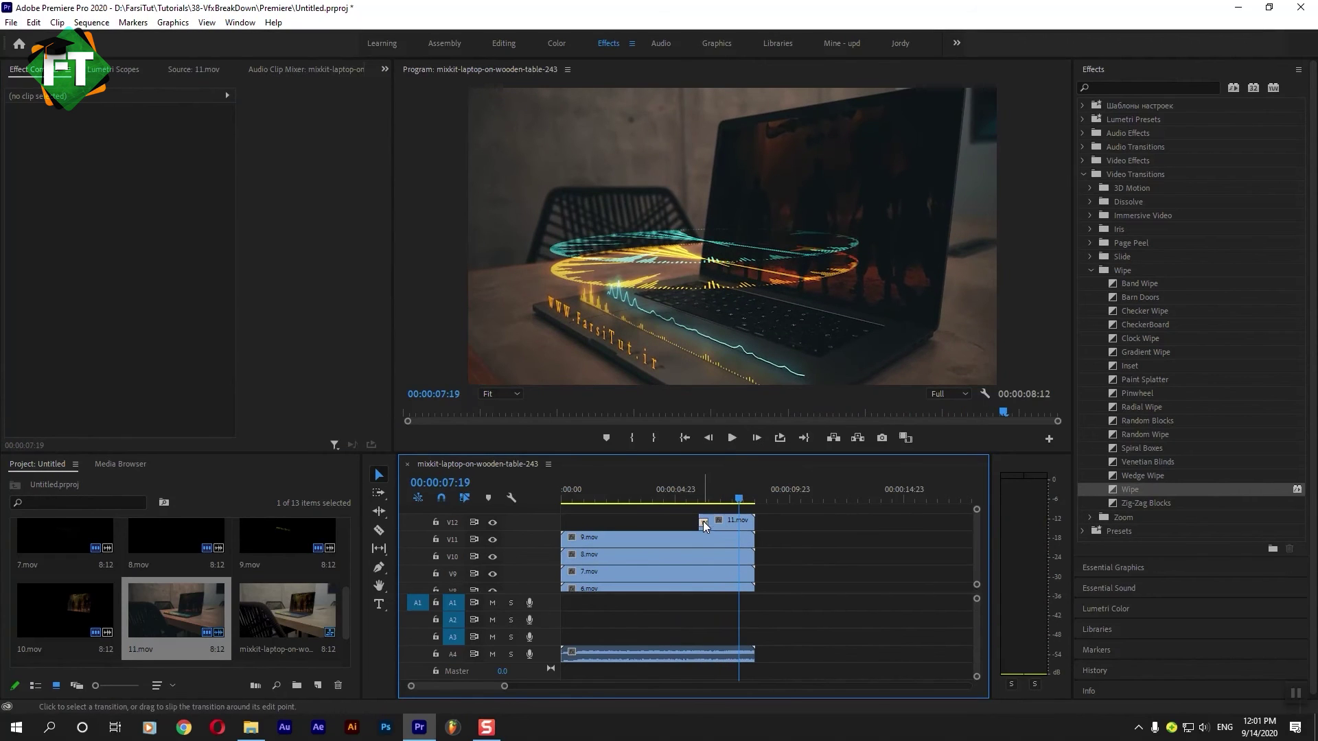
click(703, 521)
click(704, 503)
drag(706, 506, 656, 503)
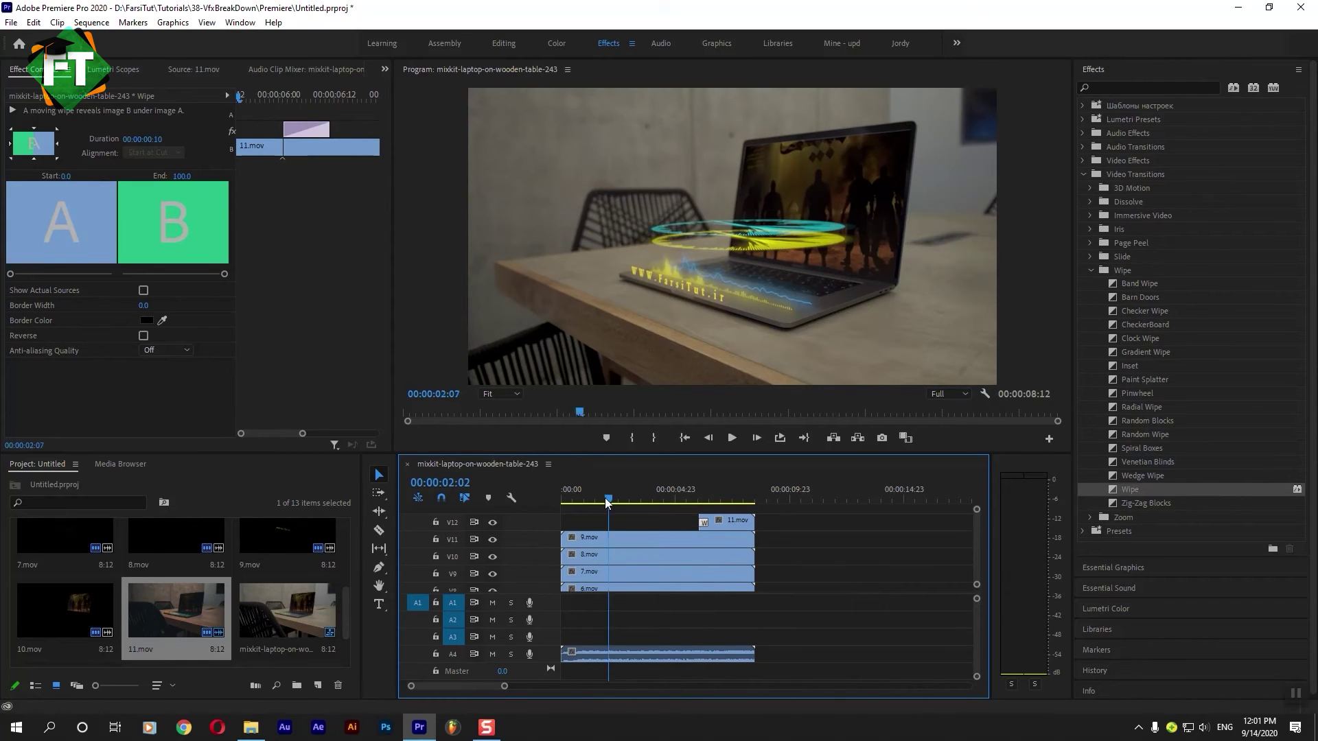
key(Home)
Trim 10.mov on V2 to start later and add a Wipe transition at its head
scroll(976, 554, down, 5)
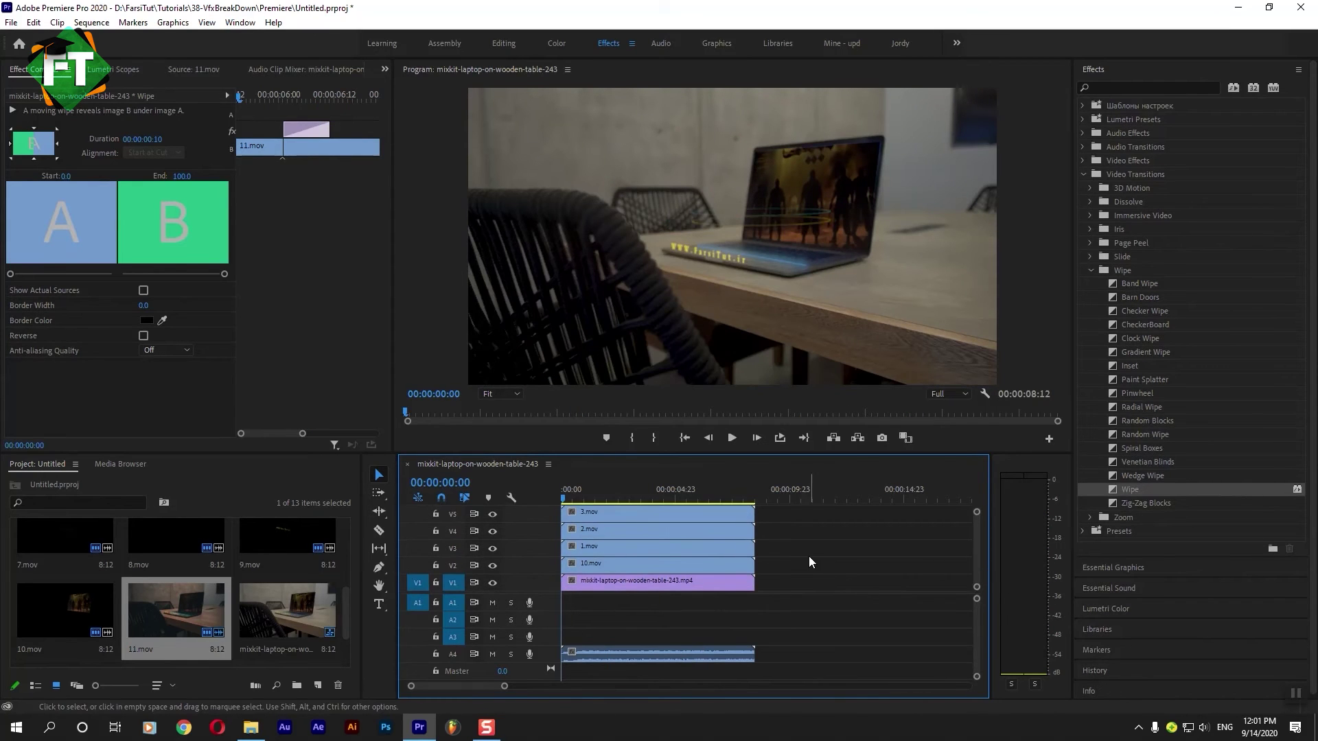
click(592, 566)
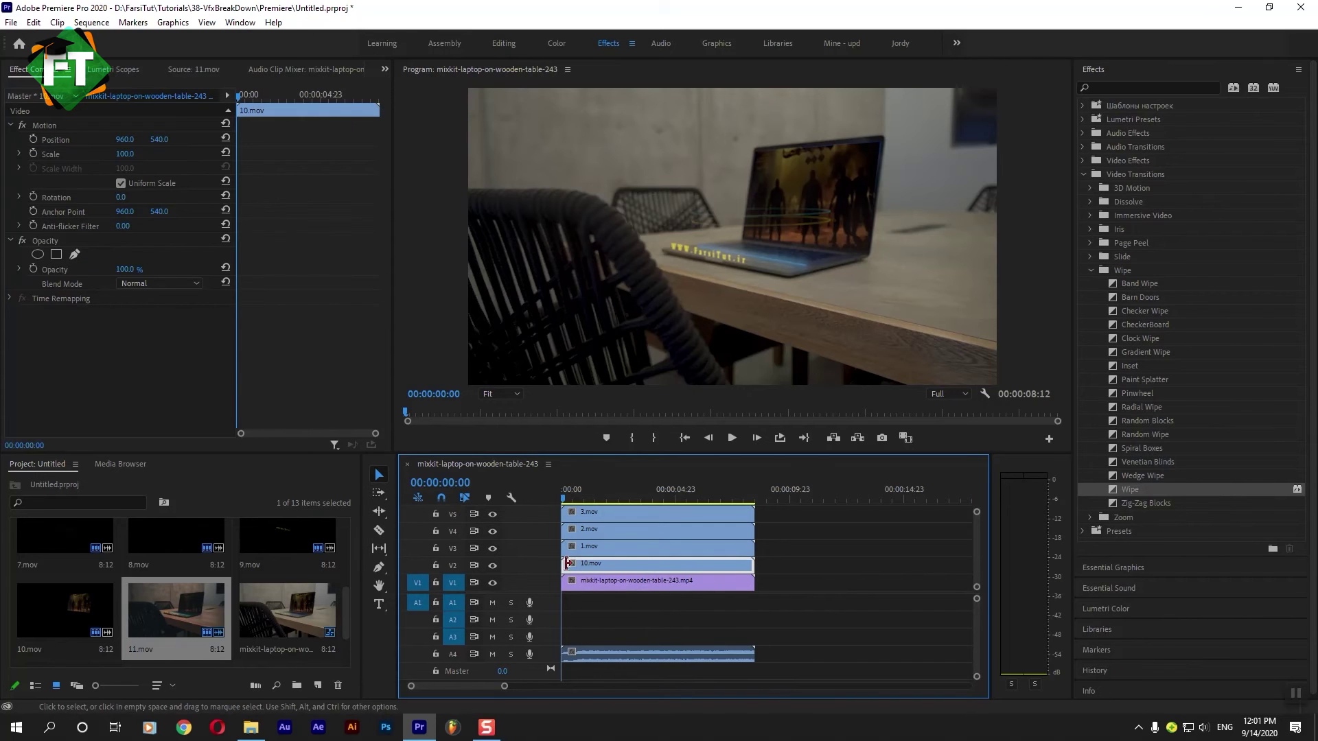
drag(753, 565, 688, 566)
mouse_move(1129, 489)
mouse_down()
mouse_move(714, 575)
mouse_move(695, 566)
mouse_up()
drag(673, 501, 704, 500)
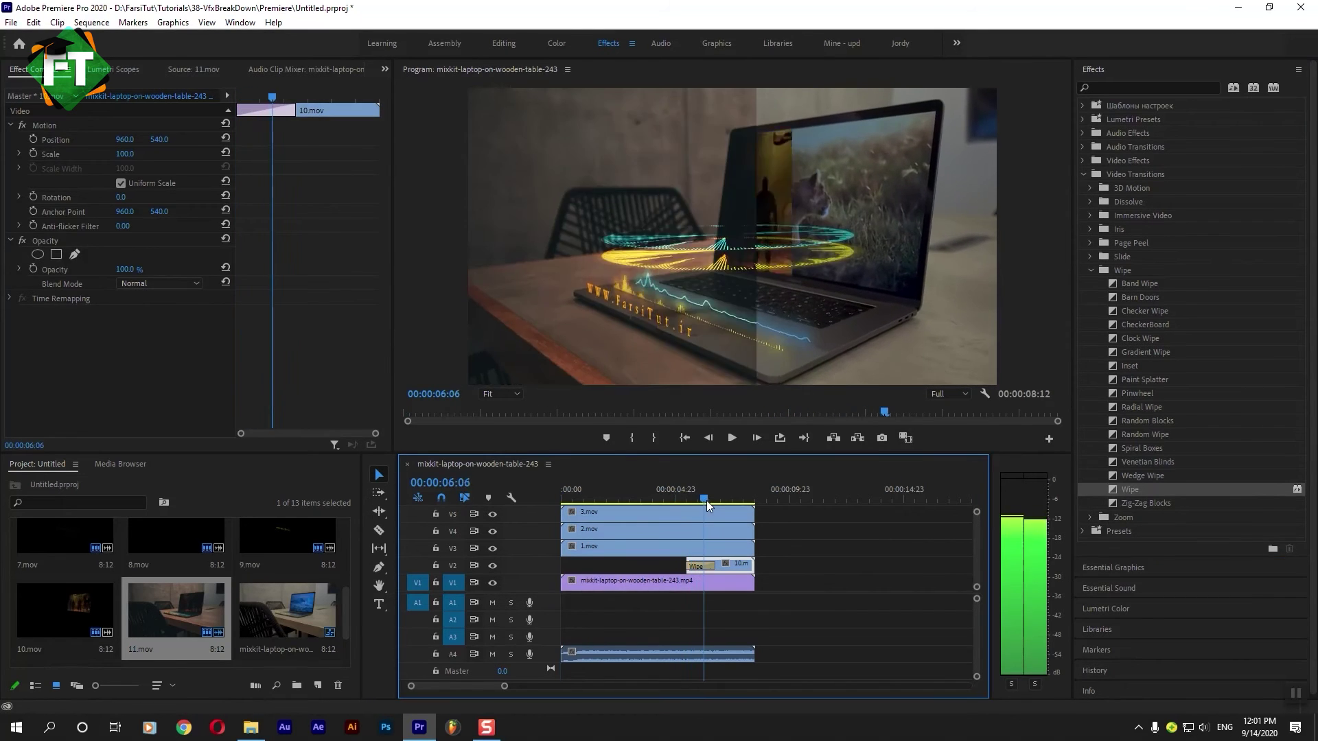
drag(704, 499, 696, 500)
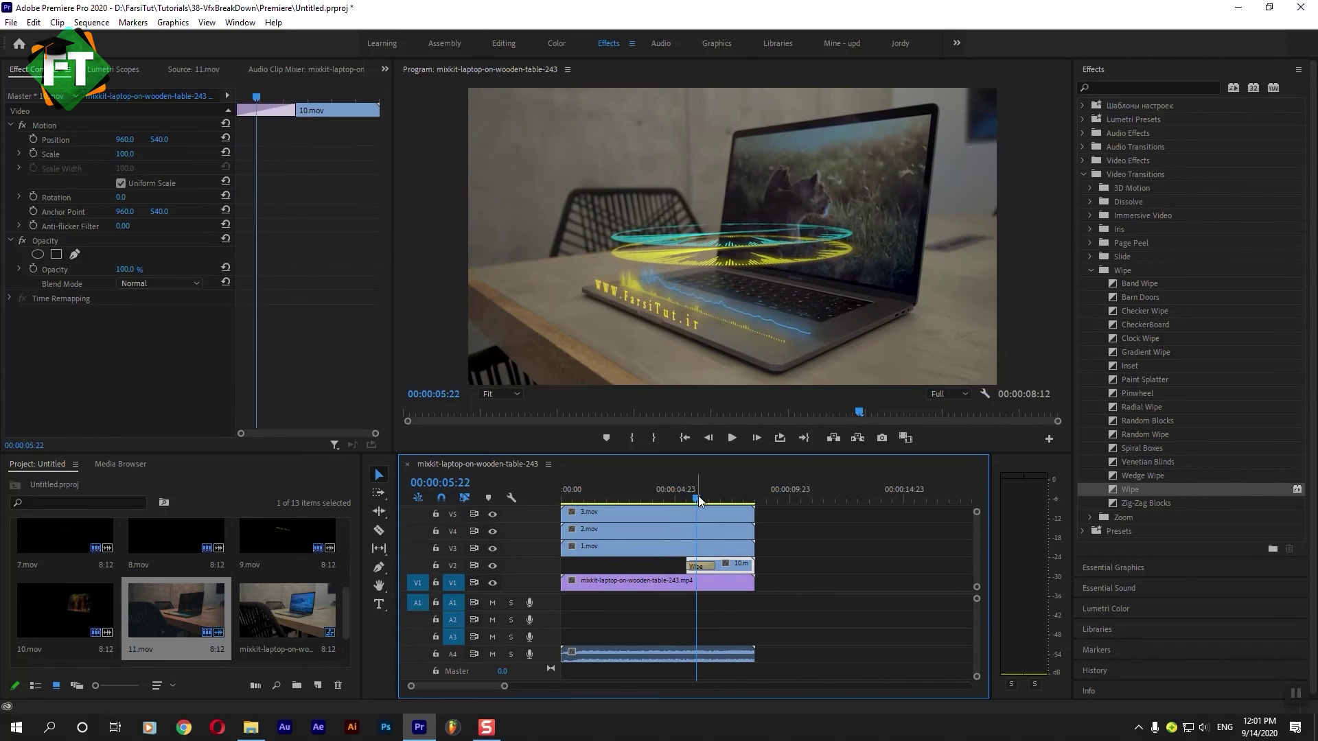
click(683, 569)
click(700, 567)
Set the new Wipe's duration to 00:00:00:10 and preview it
click(150, 140)
text(10)
key(Return)
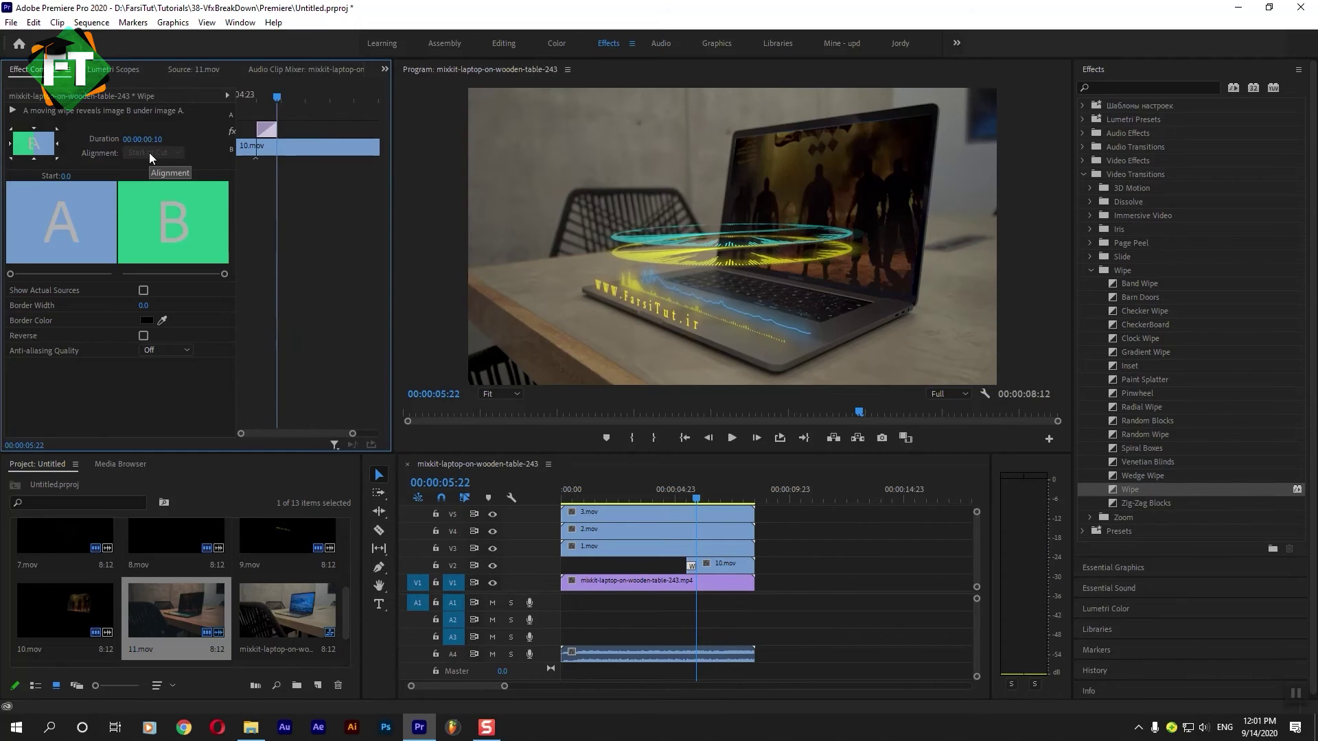
click(694, 508)
click(792, 579)
key(space)
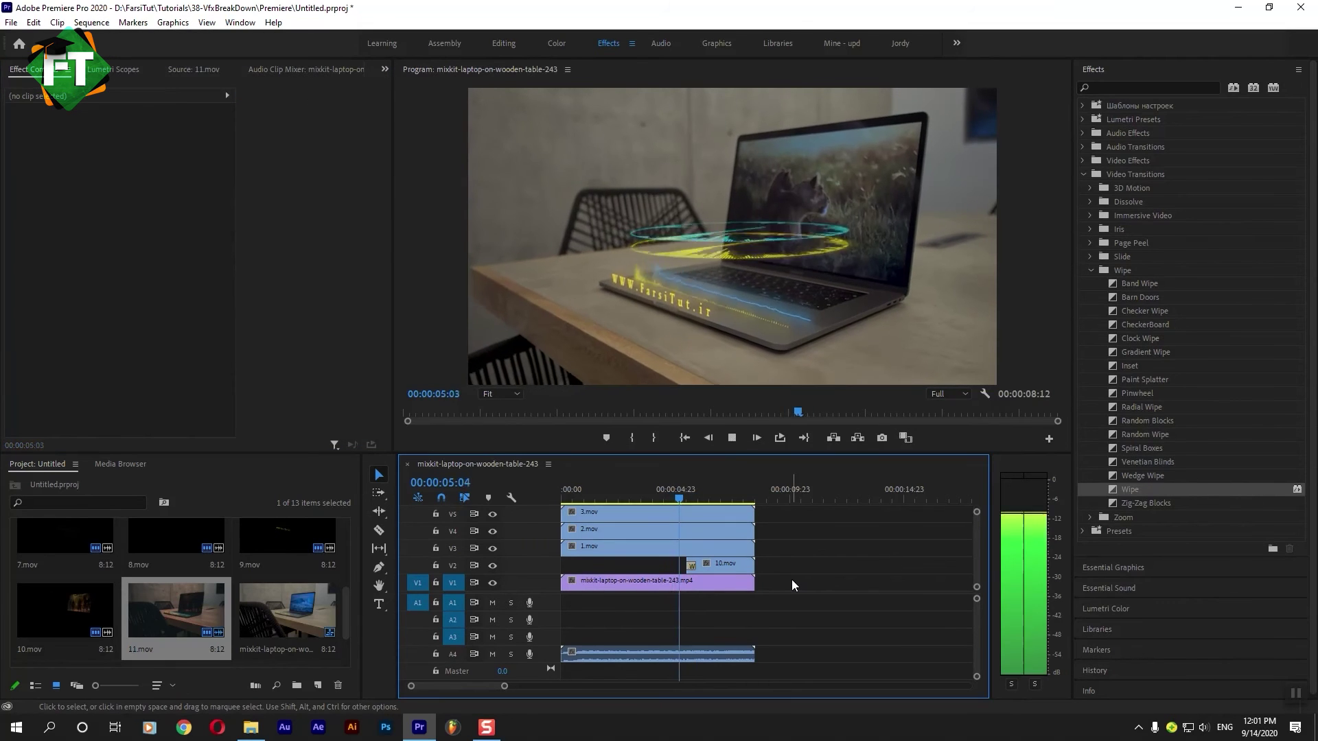
key(space)
drag(686, 497, 711, 500)
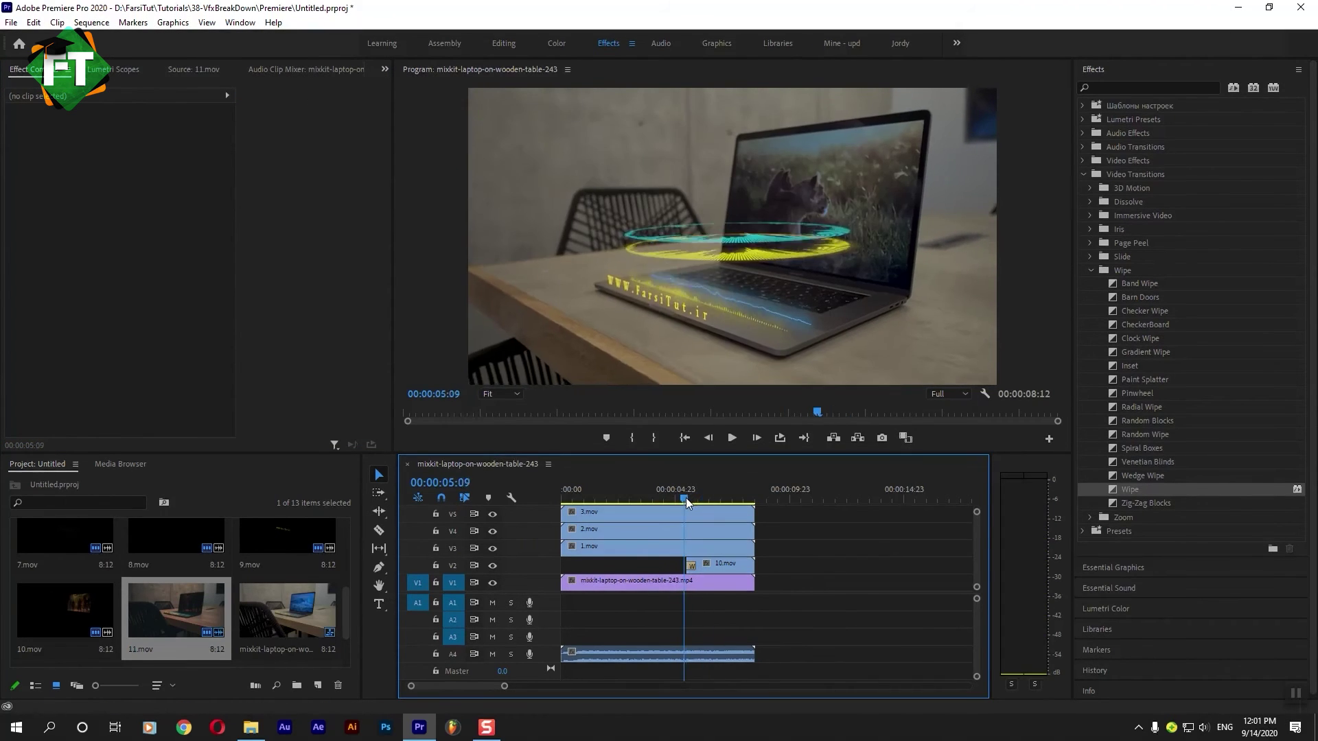
key(Home)
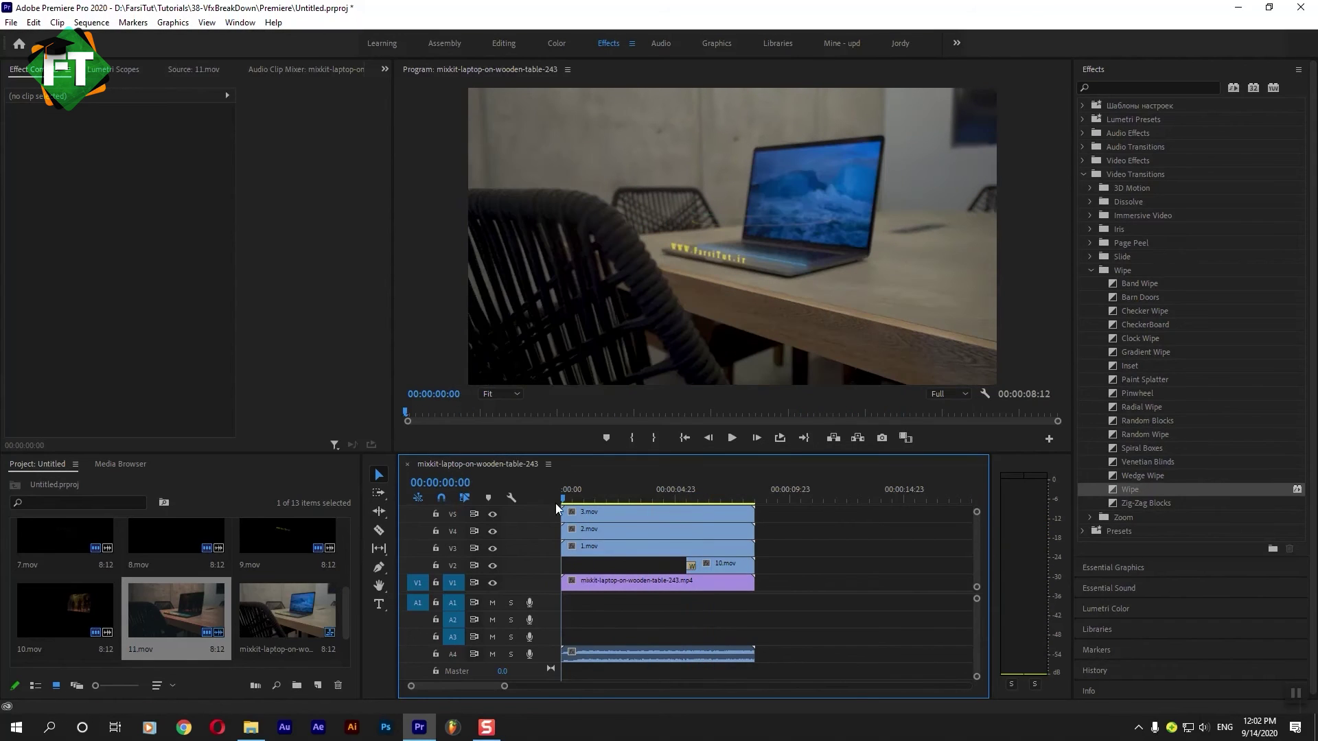
Save the project and hide video tracks V11, V10 and V9
key(ctrl+s)
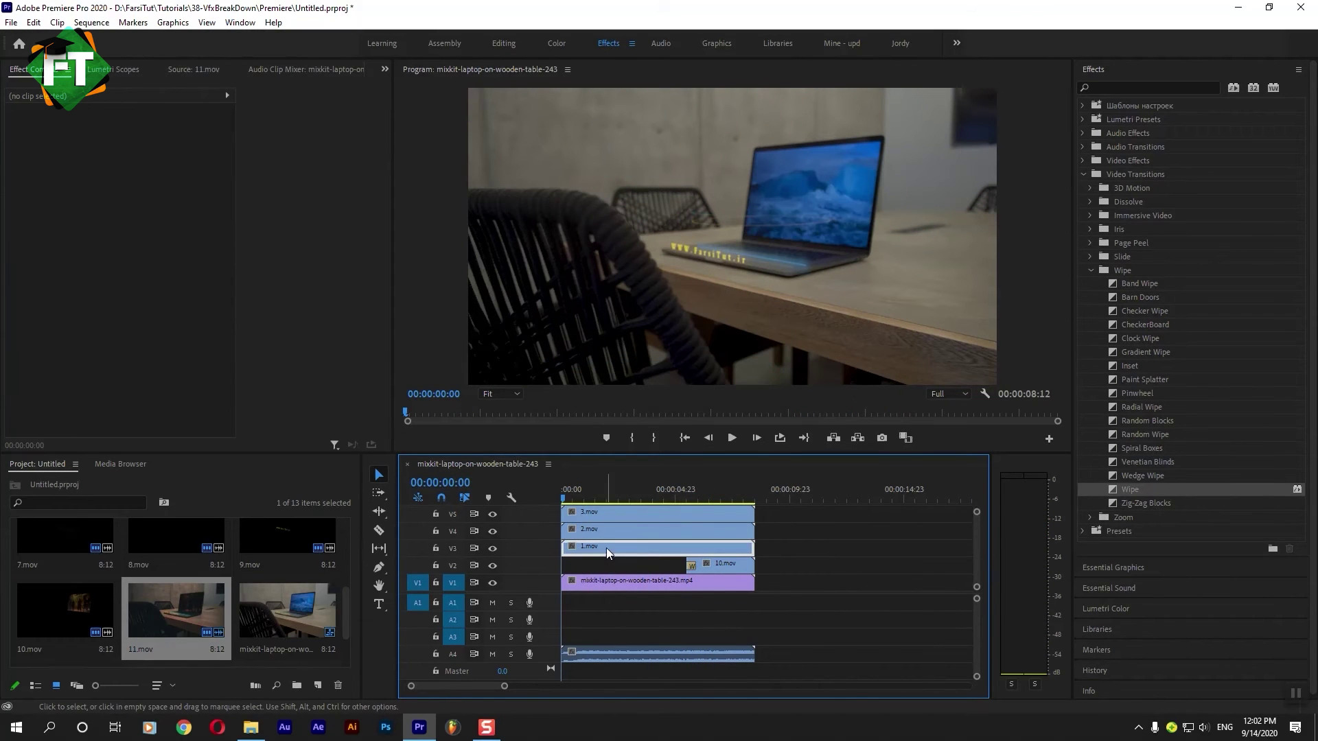
click(607, 548)
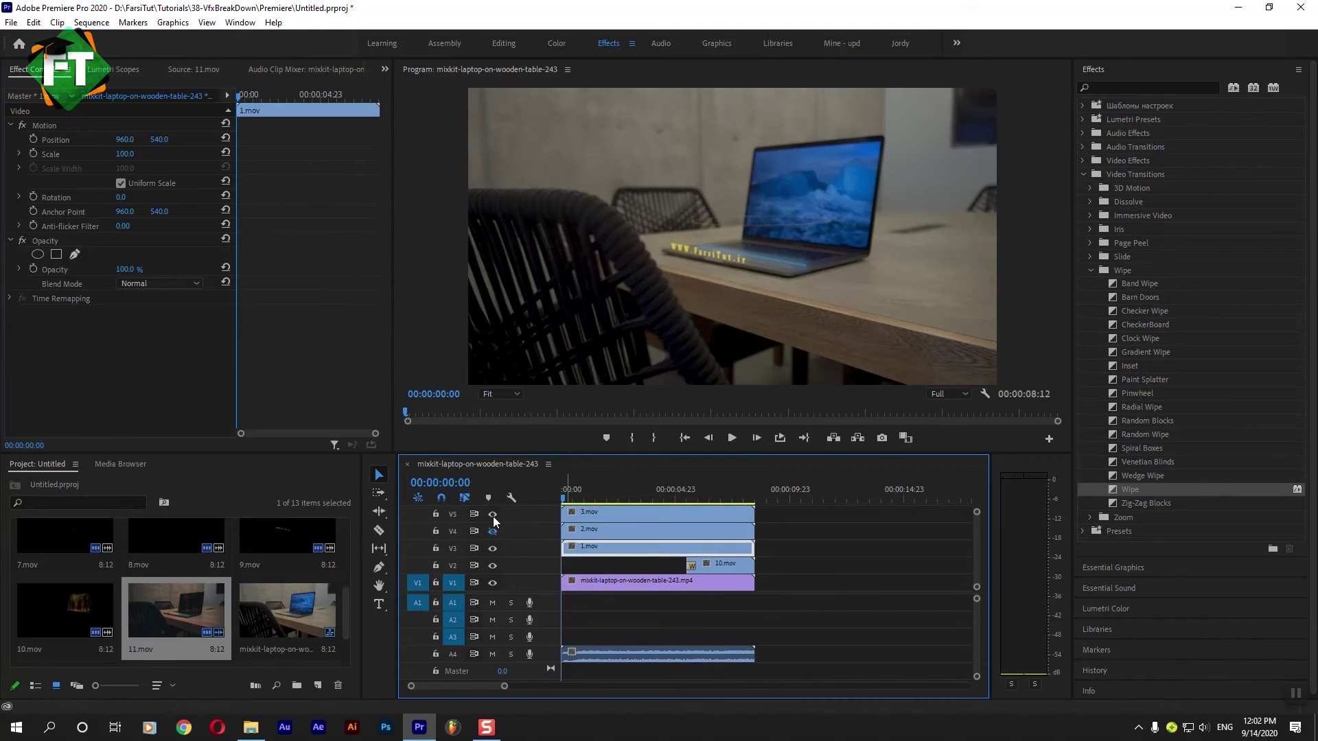
scroll(977, 564, up, 5)
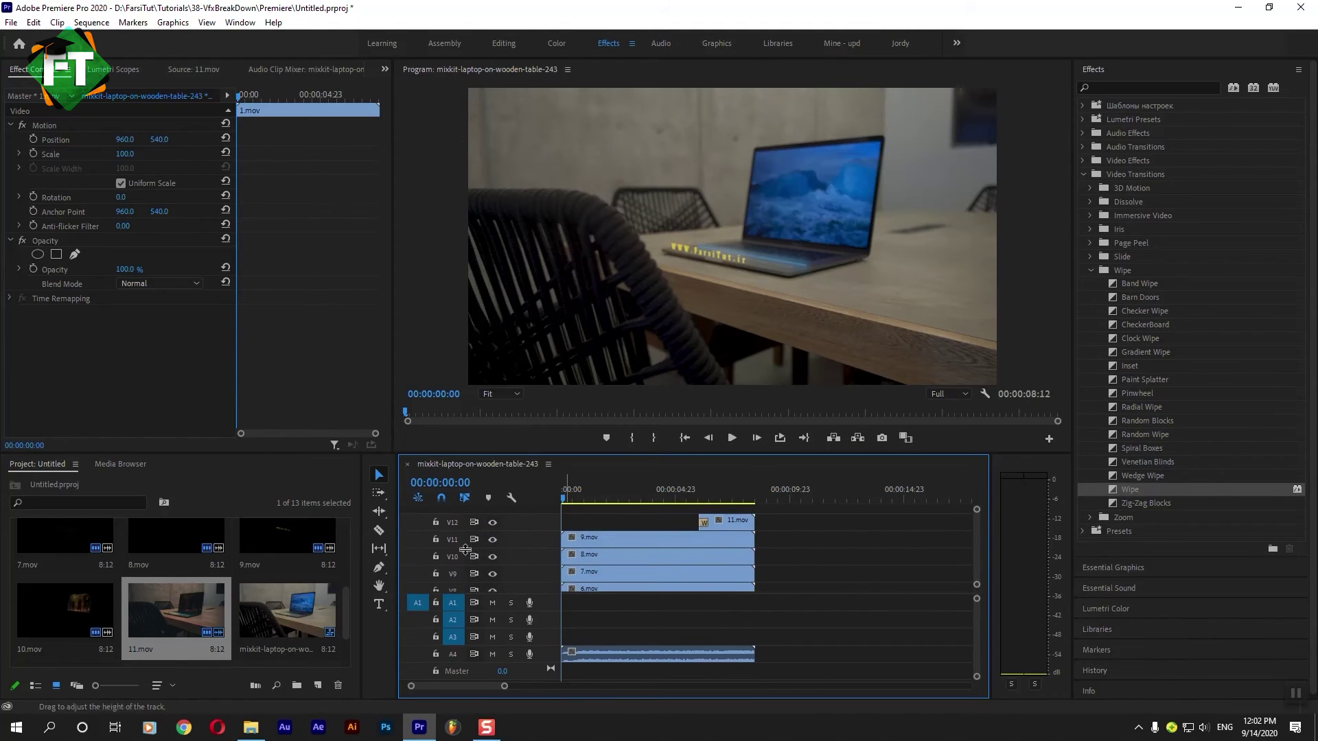
click(493, 539)
click(493, 557)
click(492, 573)
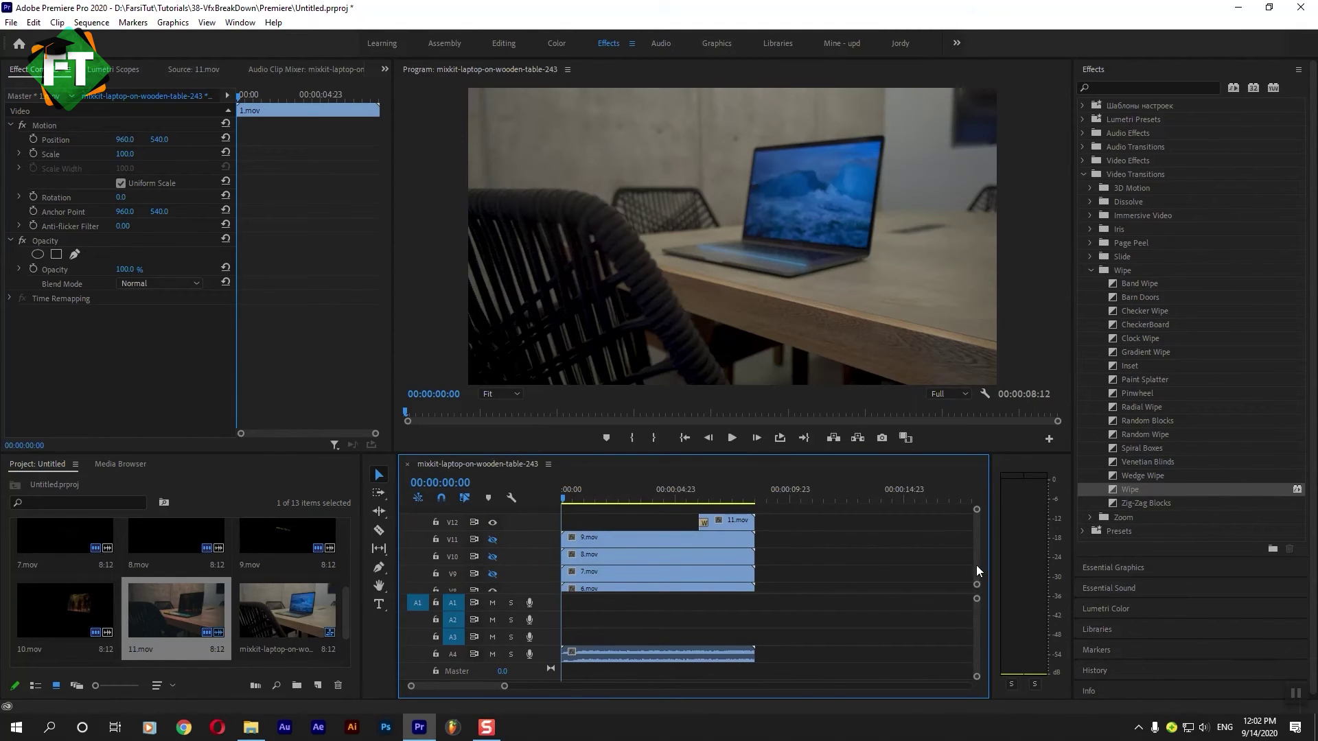
Hide tracks V7 and V6, then scrub to about 00:00:05:02 to check 1.mov
scroll(977, 571, down, 2)
click(492, 554)
click(492, 572)
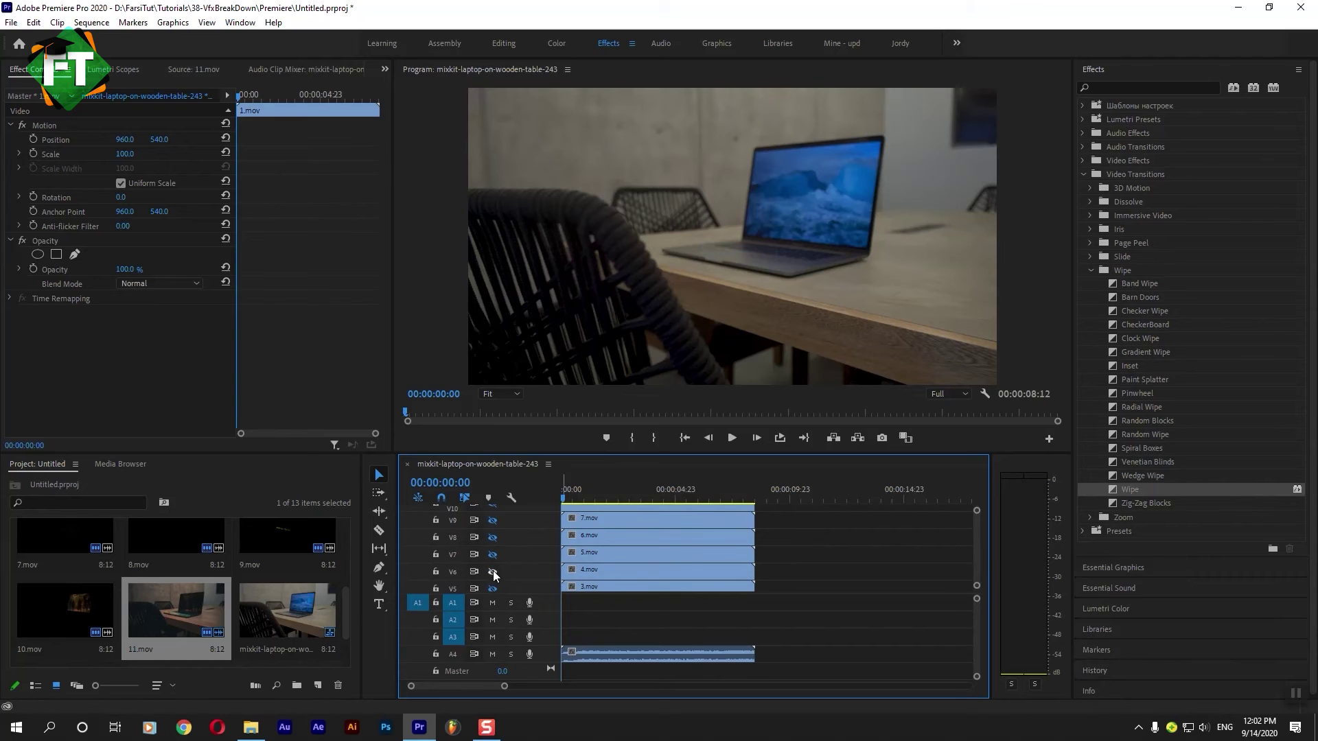
scroll(979, 567, down, 3)
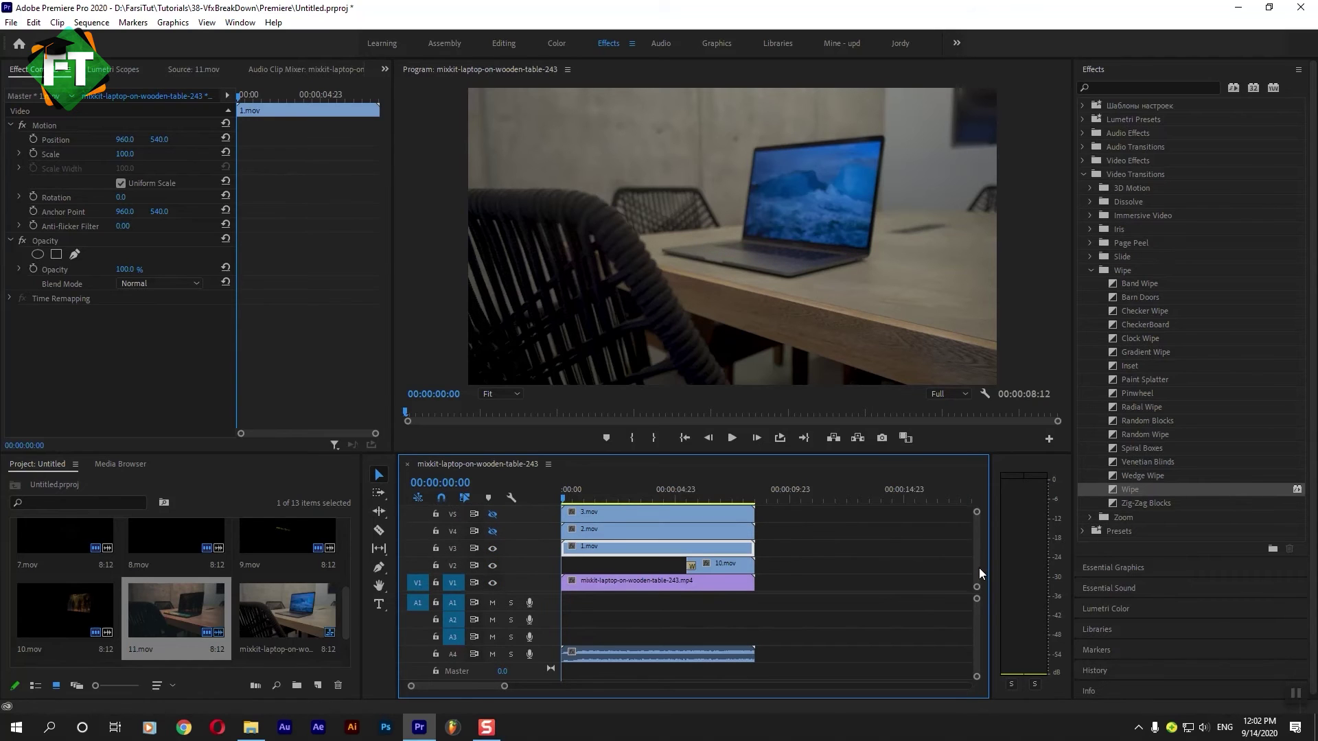
click(784, 565)
drag(626, 498, 675, 493)
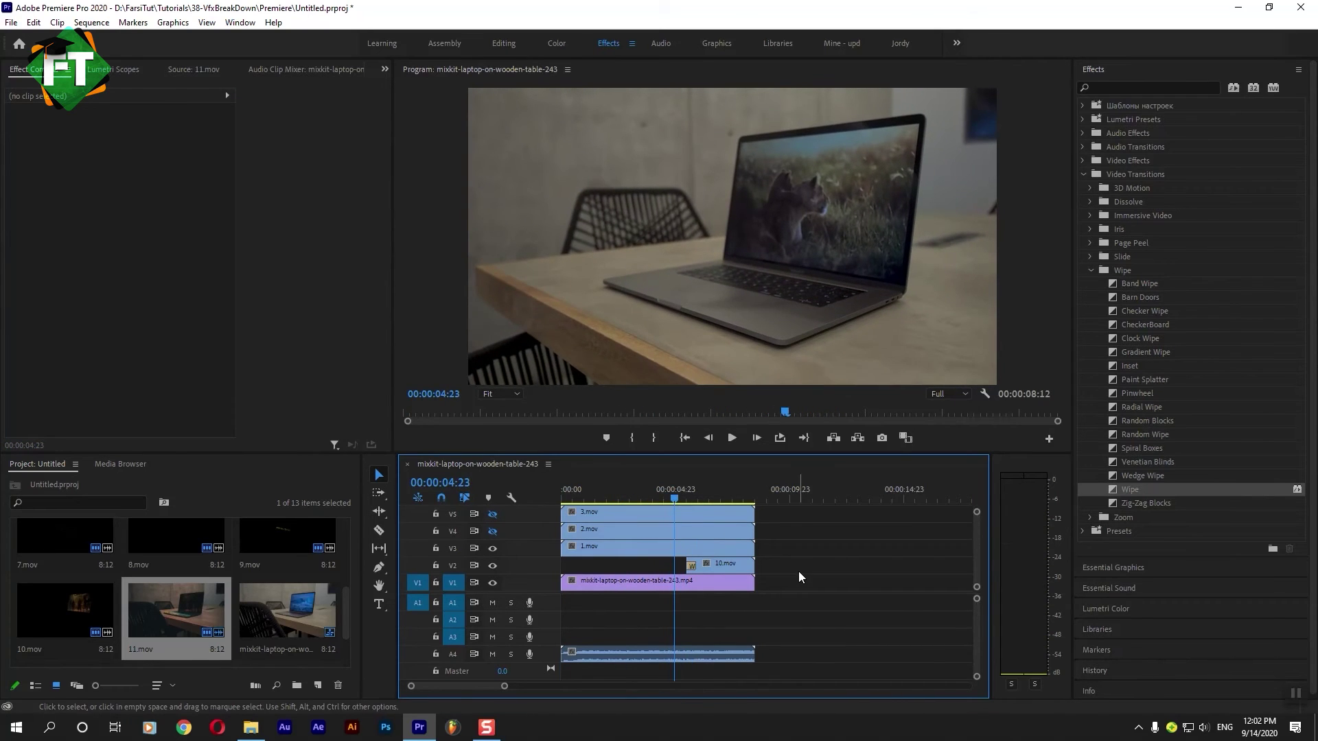
click(676, 549)
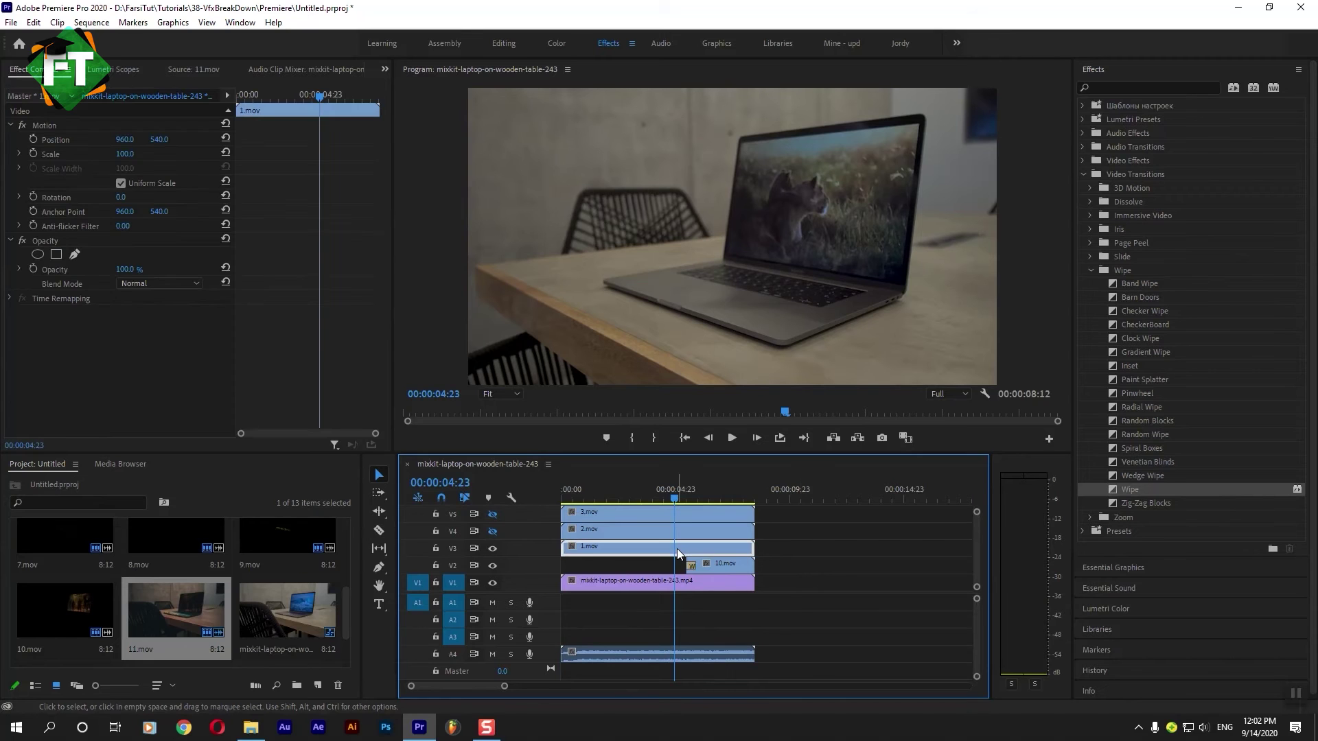
drag(641, 497, 657, 497)
drag(309, 105, 339, 92)
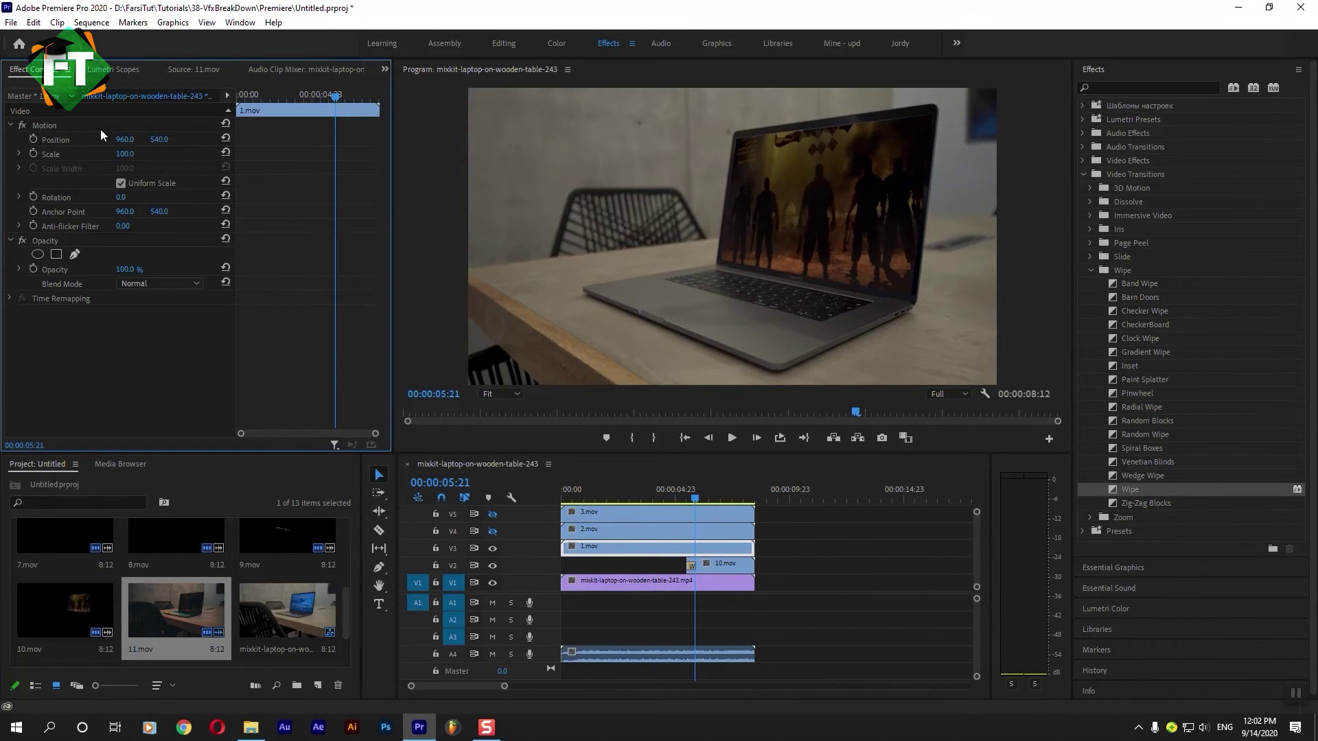
drag(124, 154, 174, 153)
key(ctrl+z)
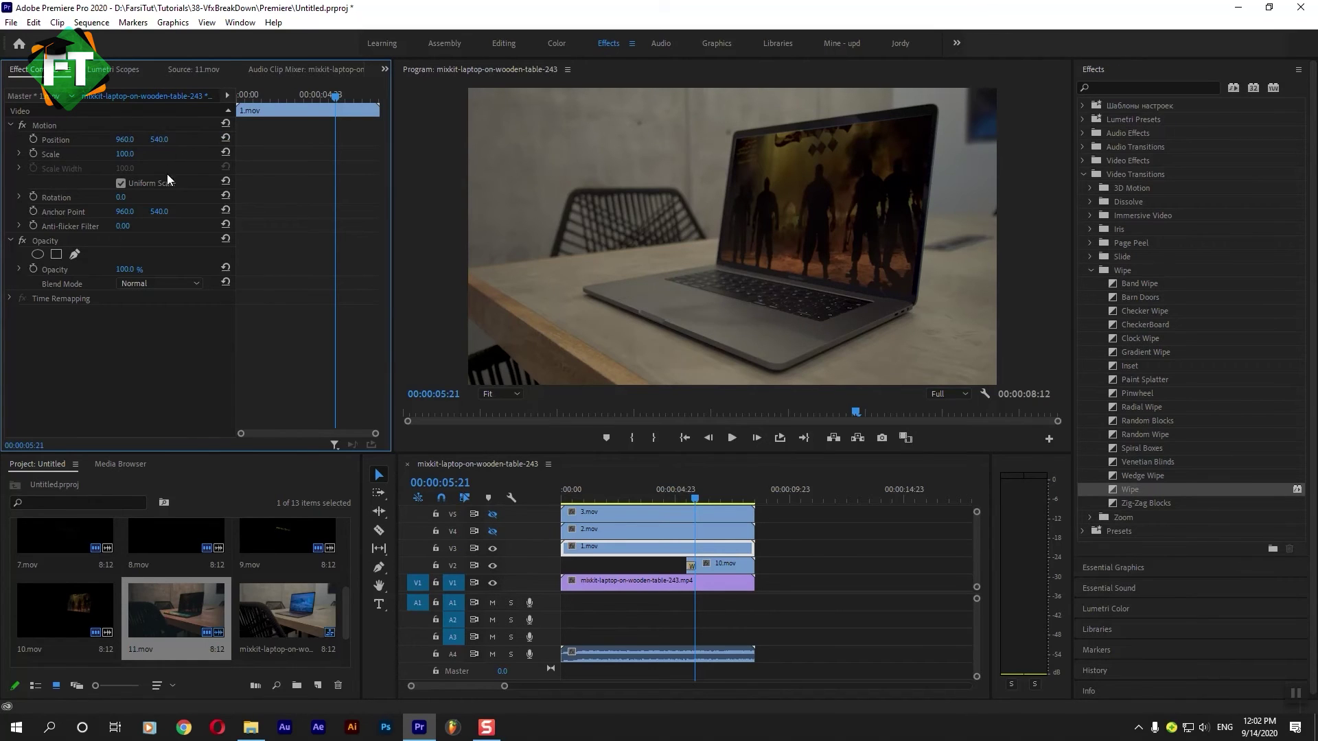
Test a rotation on 1.mov and undo it, then add Scale and Opacity keyframes at 00:00:05:23
drag(127, 198, 130, 197)
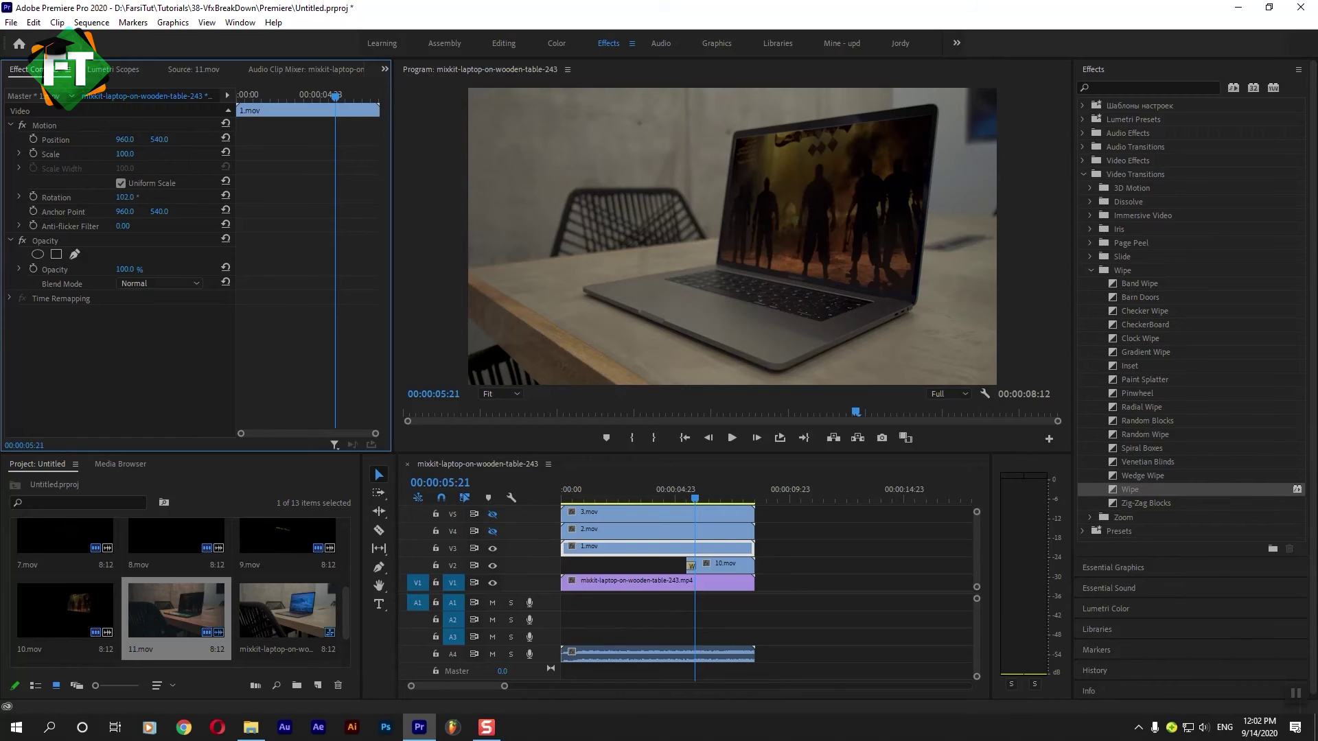
key(ctrl+z)
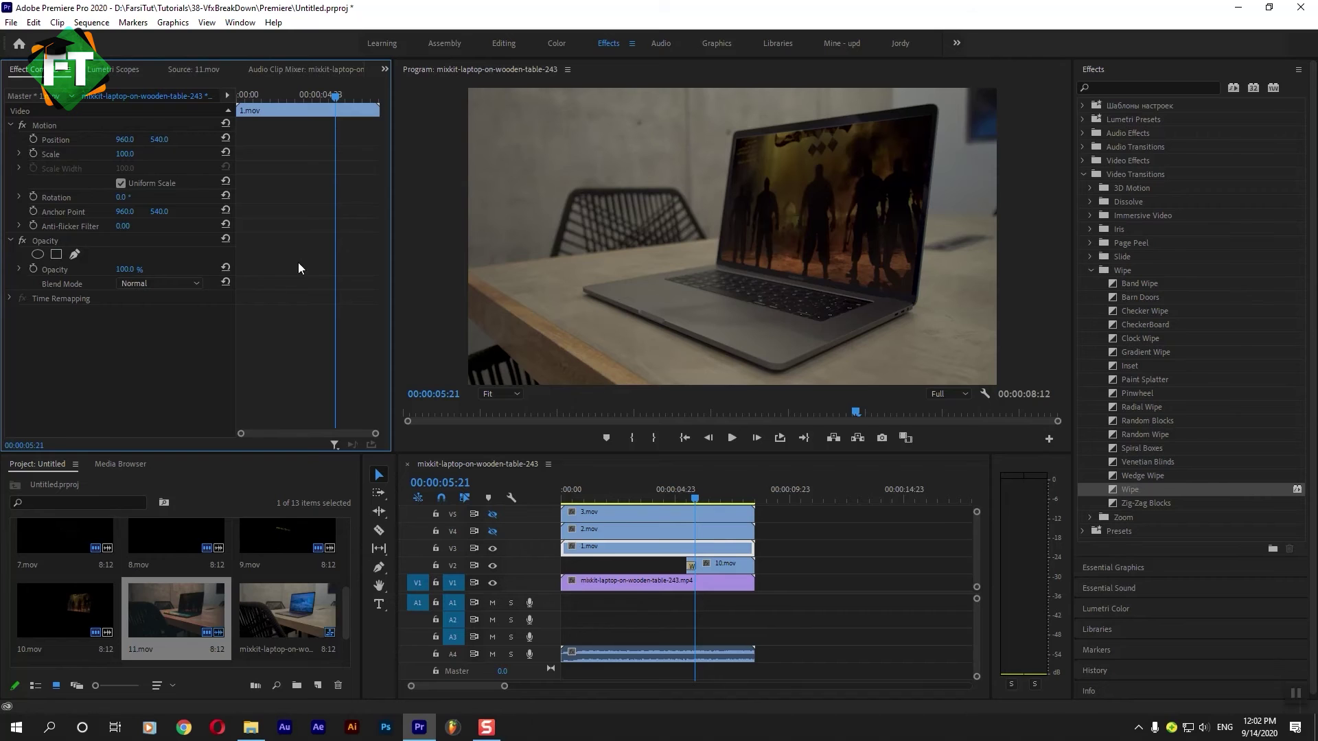
drag(339, 96, 340, 96)
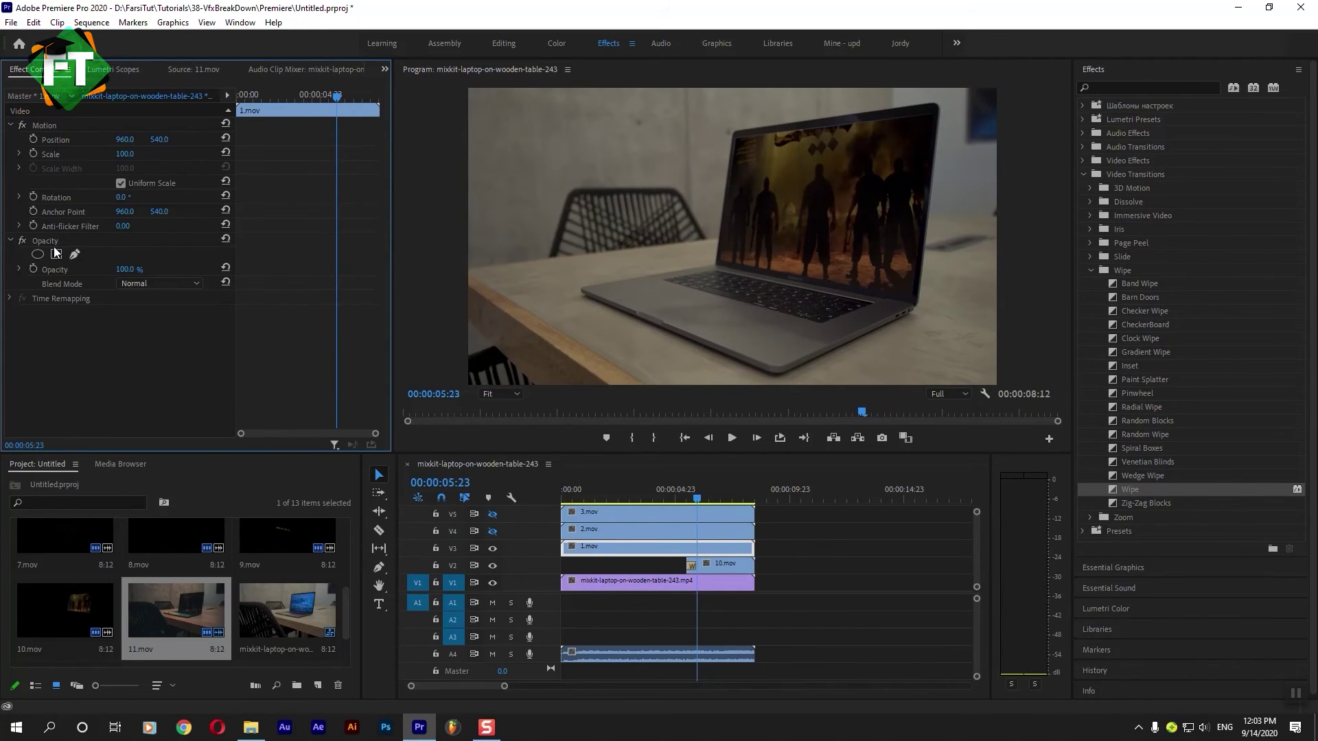
click(33, 272)
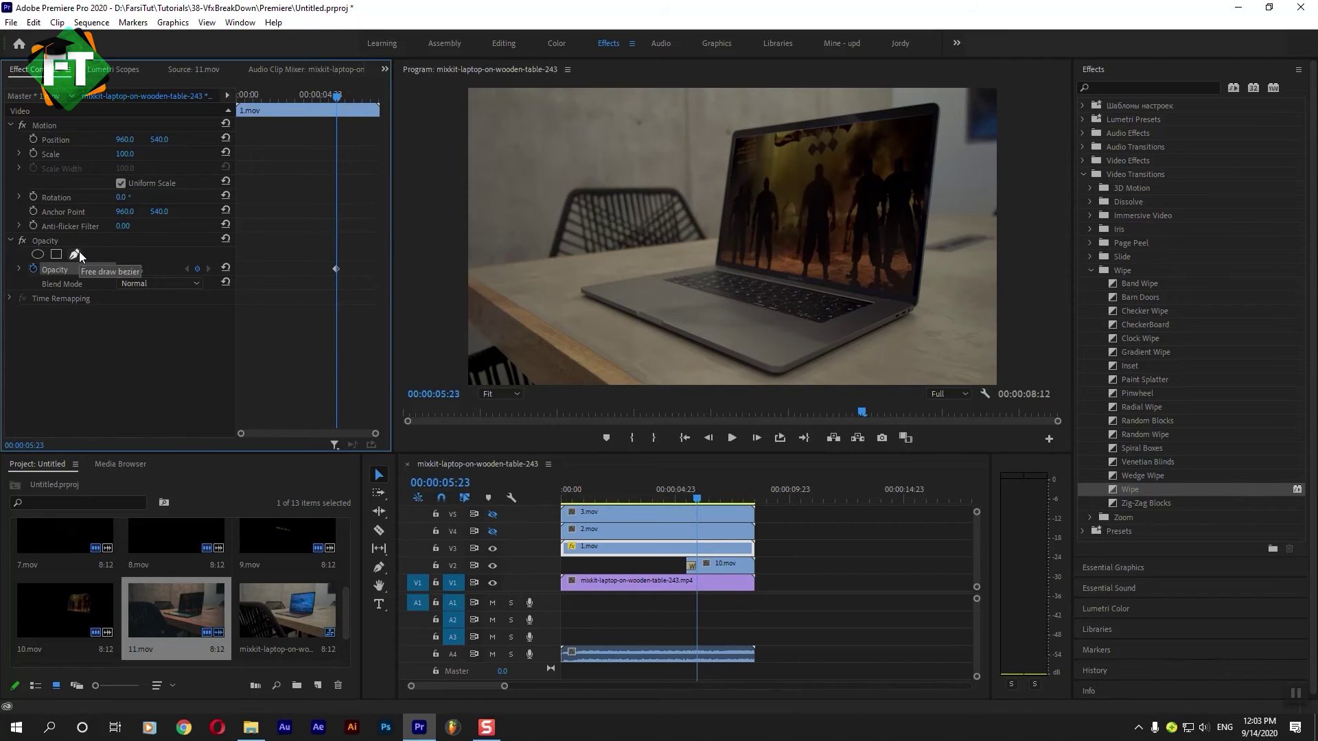
click(32, 152)
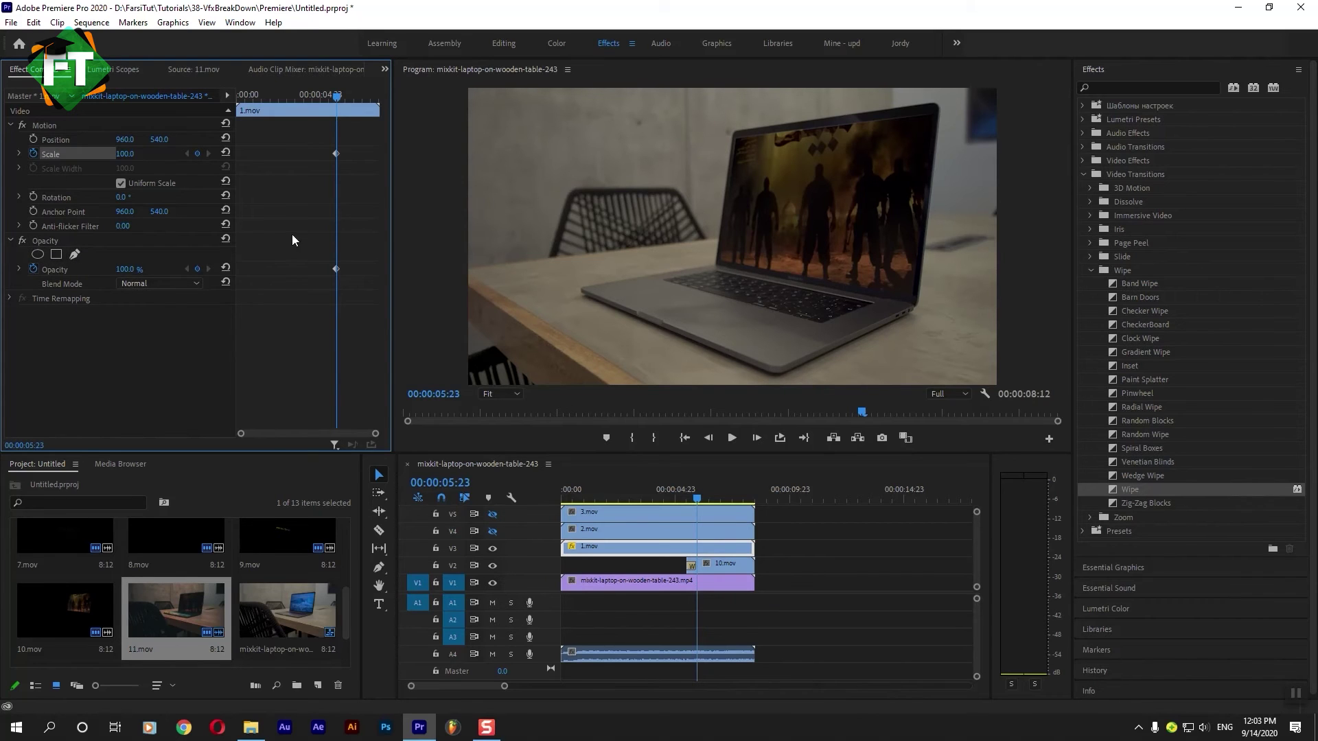
drag(324, 94, 297, 96)
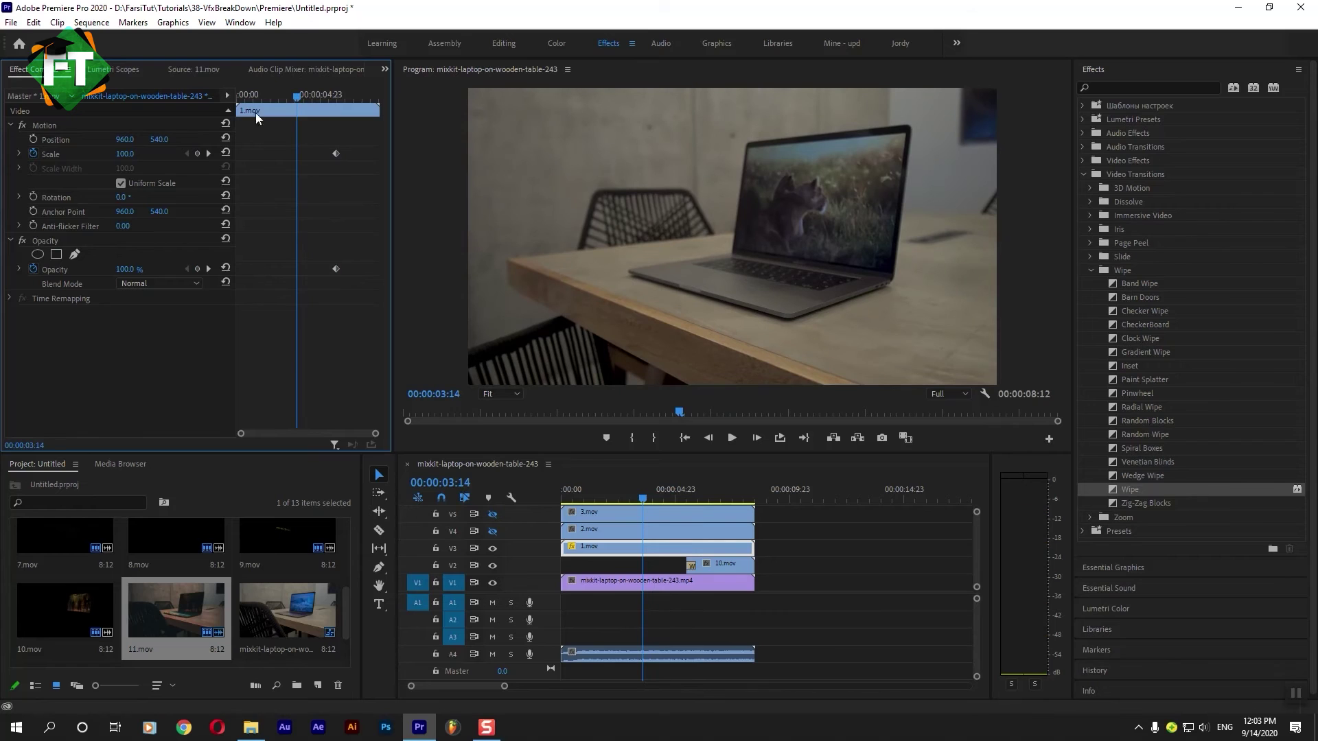
At 00:00:03:14, set 1.mov's Scale to 300 and Opacity to 0%, then preview it
drag(126, 159, 240, 160)
click(124, 155)
text(300)
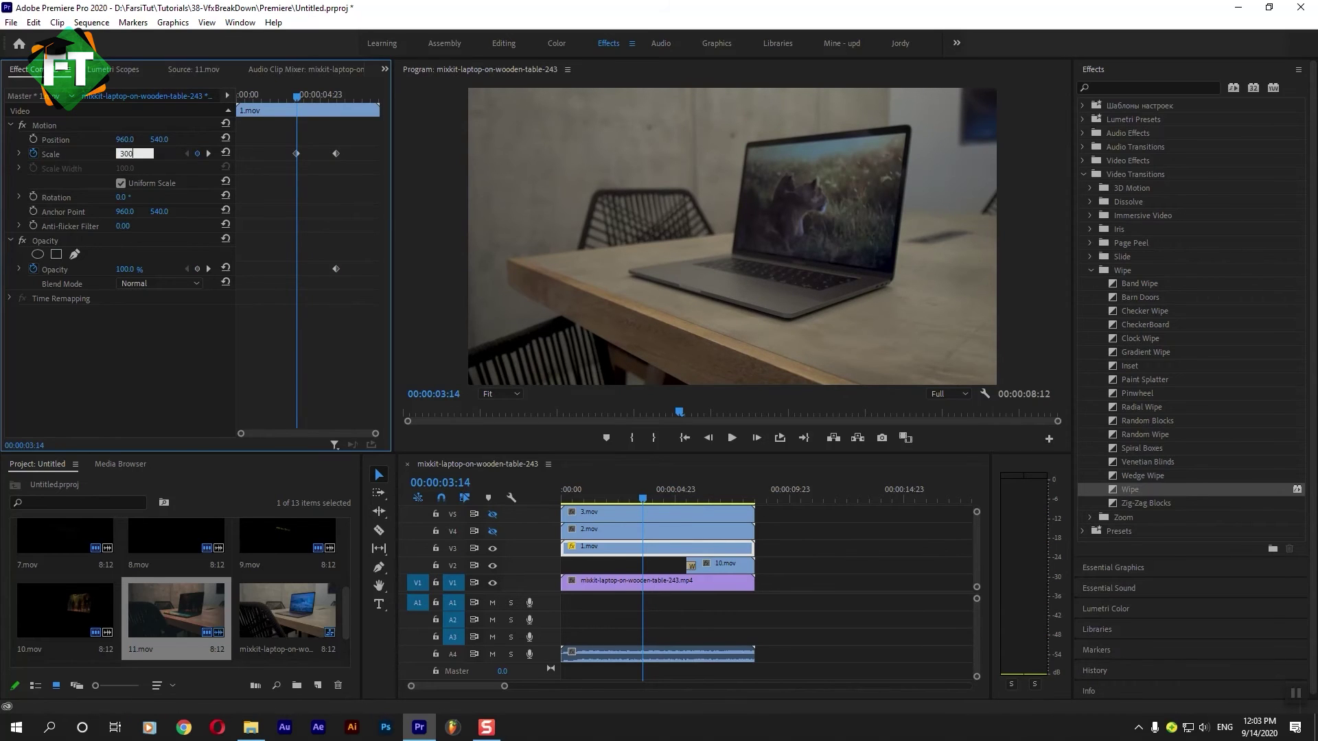
key(Return)
text(0)
key(Return)
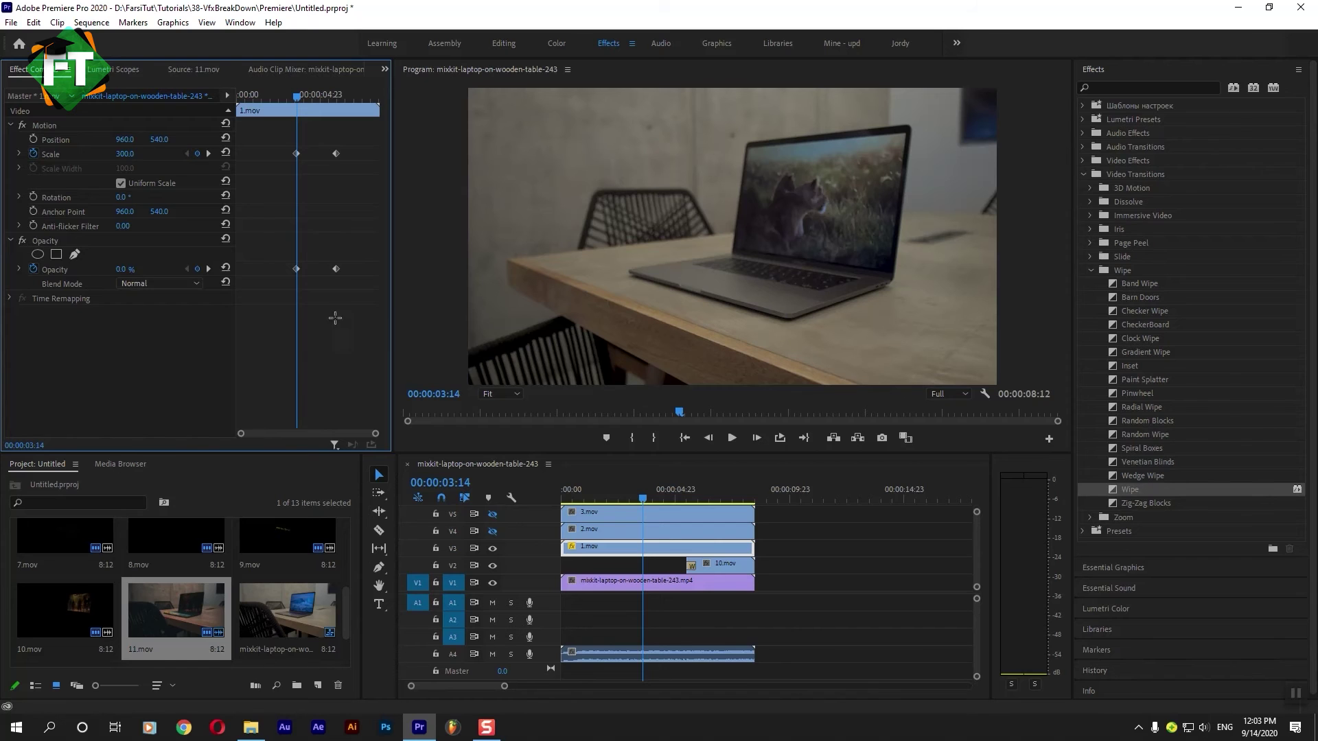
mouse_move(299, 97)
mouse_down()
mouse_move(336, 96)
mouse_move(323, 94)
mouse_up()
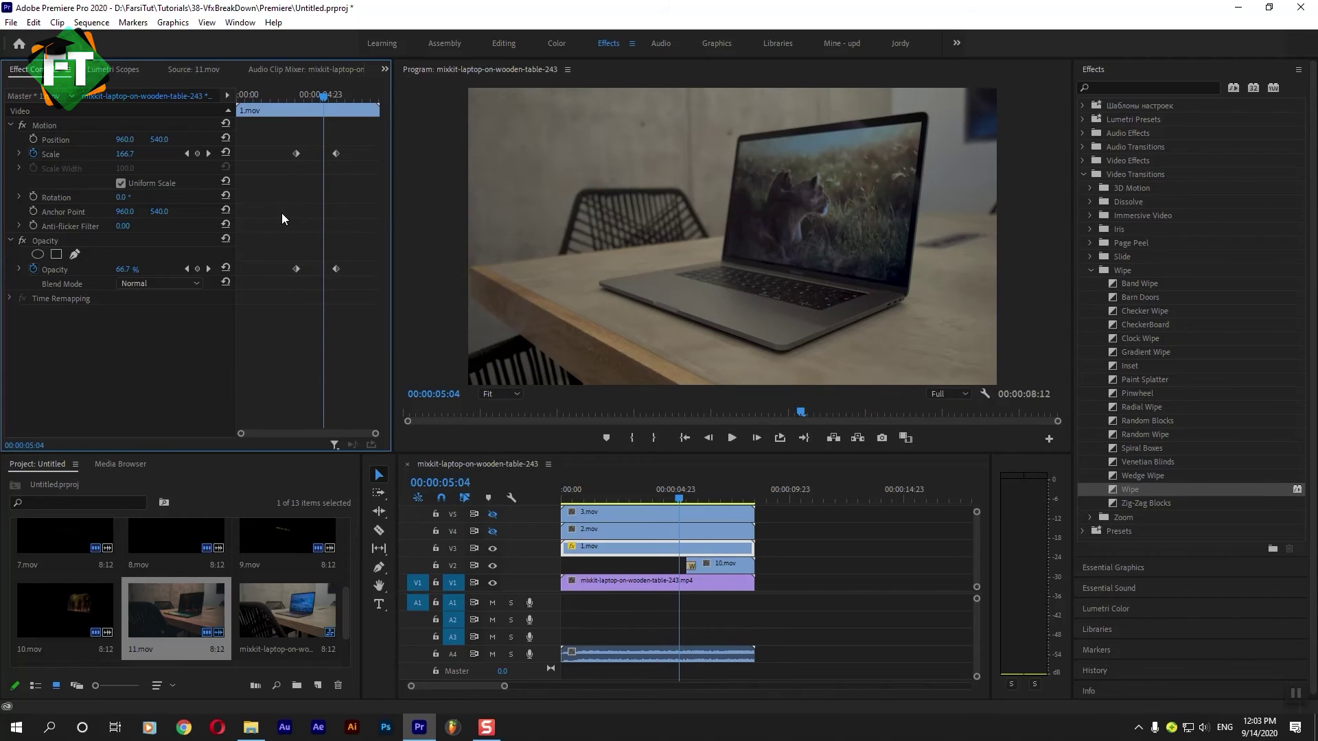
mouse_move(320, 104)
mouse_down()
mouse_move(336, 95)
mouse_move(285, 93)
mouse_up()
Apply Ease Out to 1.mov's end Scale and Opacity keyframes and preview the result
drag(351, 145, 331, 280)
right_click(336, 269)
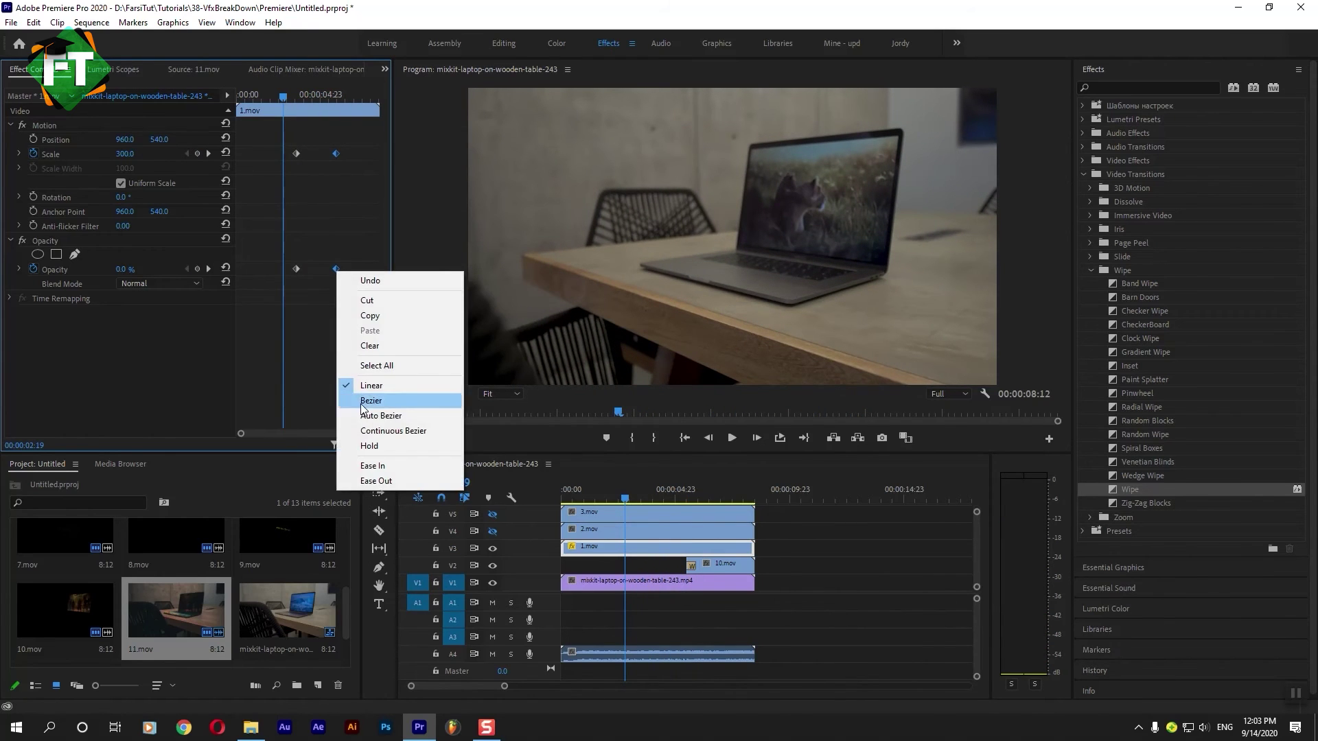
click(374, 481)
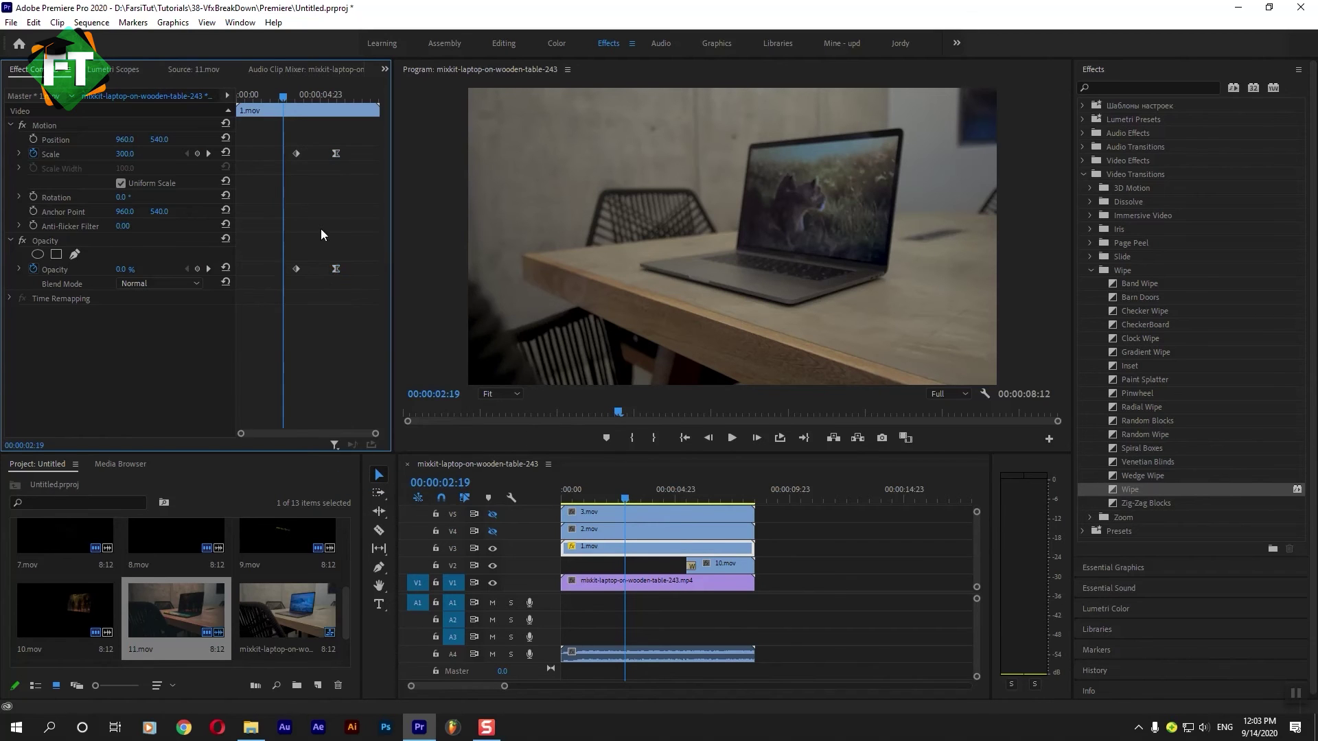
mouse_move(291, 100)
mouse_down()
mouse_move(306, 98)
mouse_move(283, 98)
mouse_up()
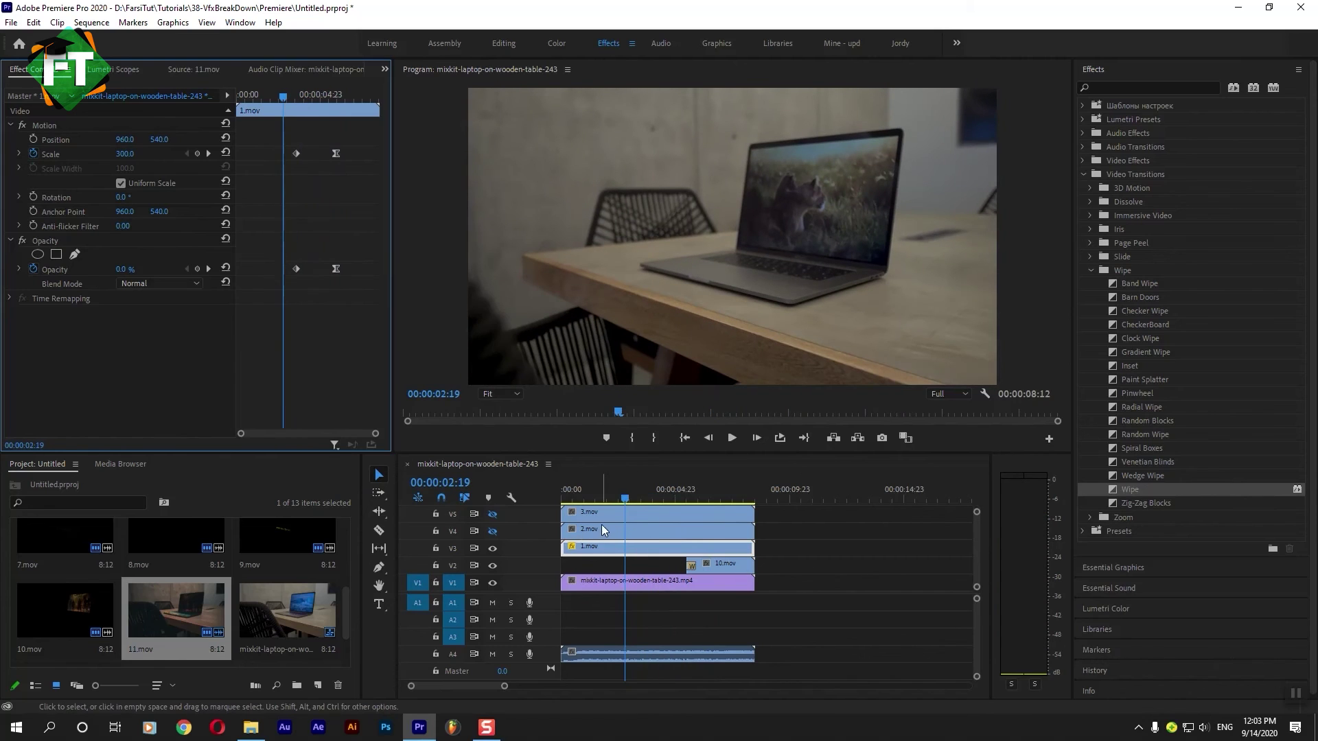
Make track V4 visible and add Scale and Opacity keyframes to 2.mov at the end time
click(599, 530)
scroll(976, 566, up, 2)
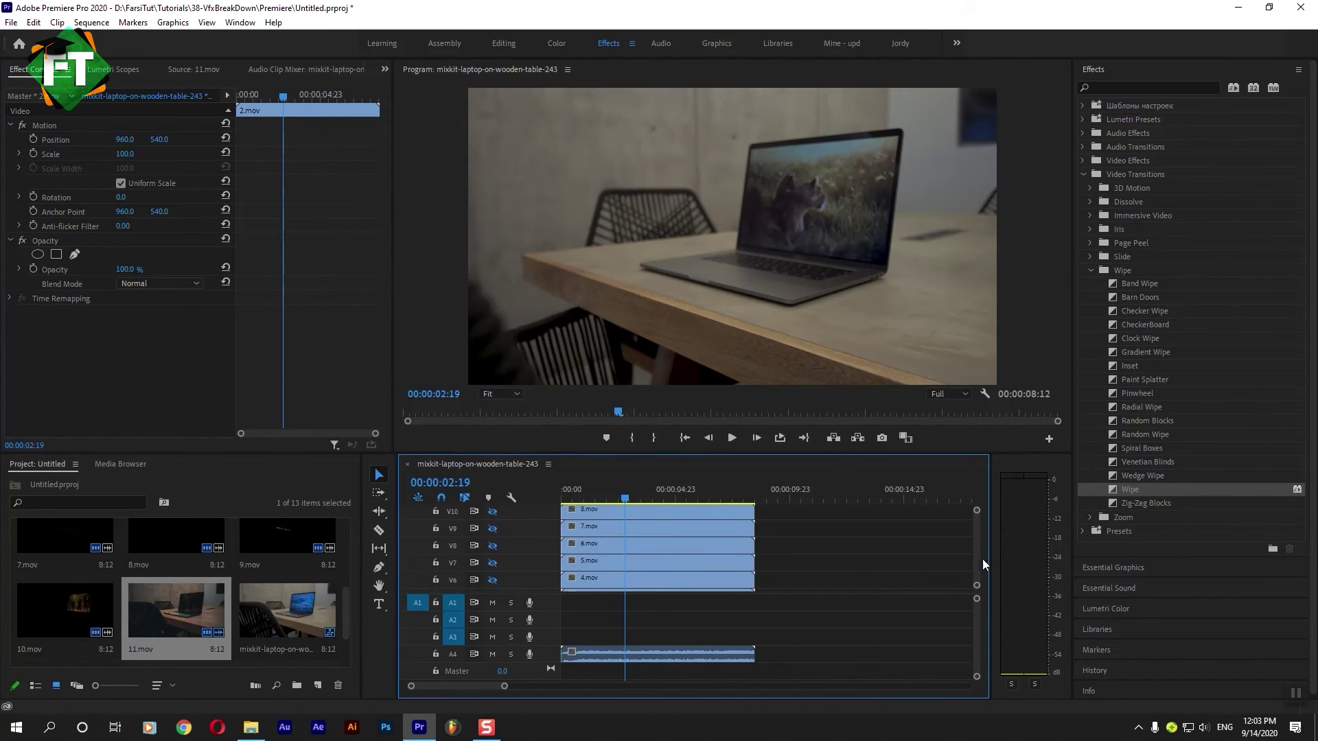
click(492, 541)
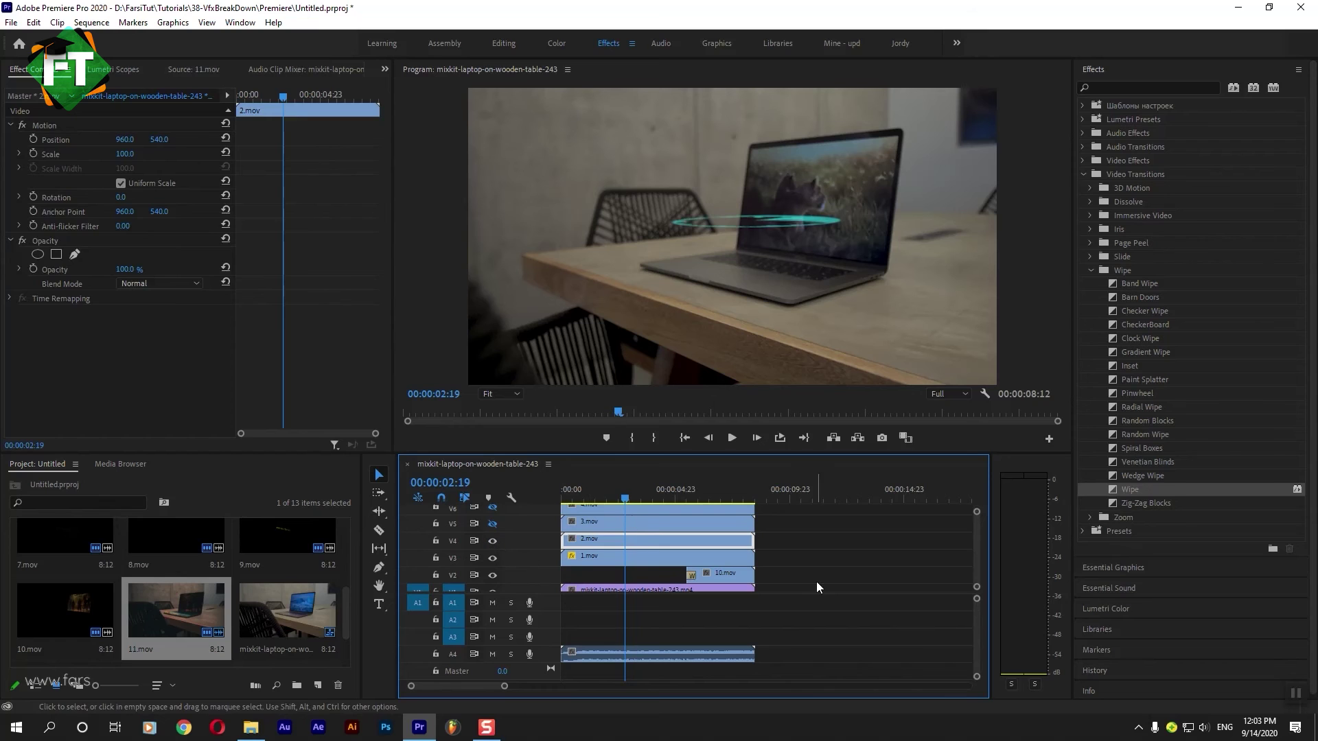
click(599, 501)
click(632, 538)
mouse_move(590, 499)
mouse_down()
mouse_move(554, 498)
mouse_move(630, 501)
mouse_up()
click(33, 156)
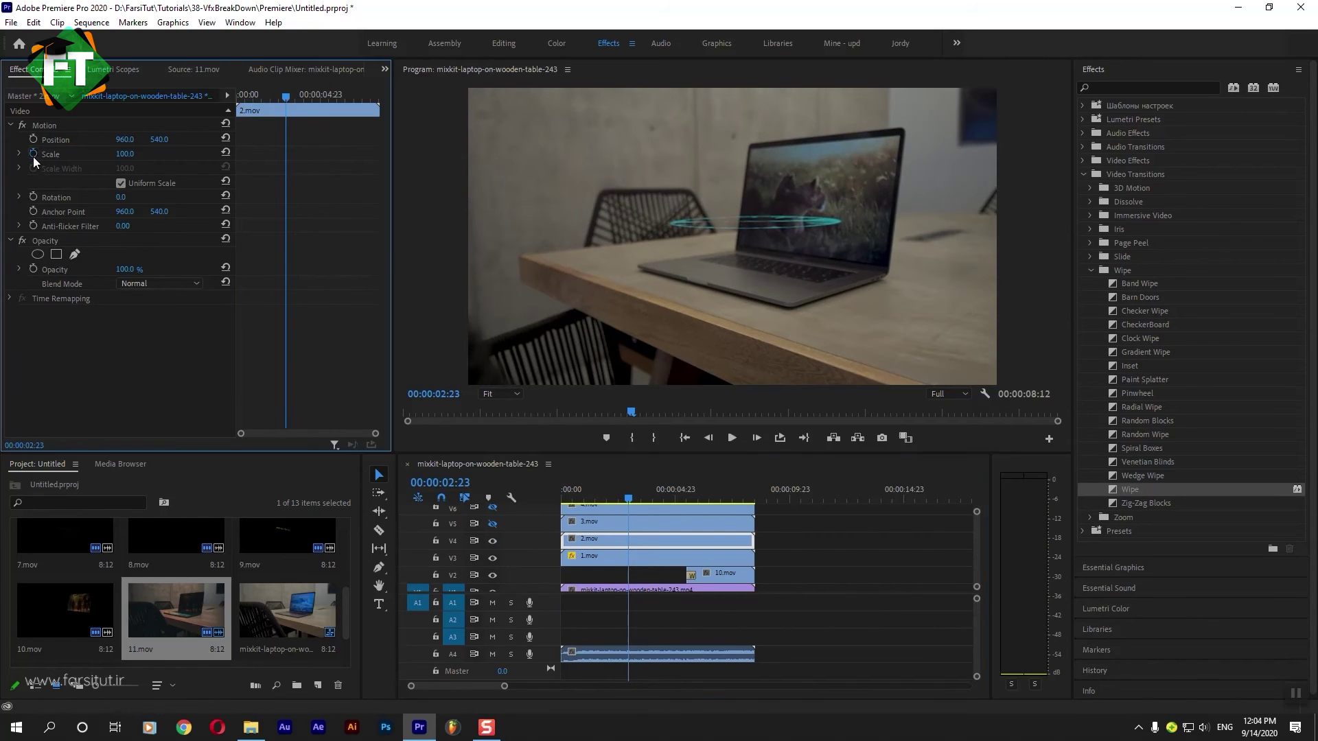
click(33, 269)
At the sequence start, set 2.mov's Scale to 500 and Opacity to 0%
drag(286, 96, 223, 97)
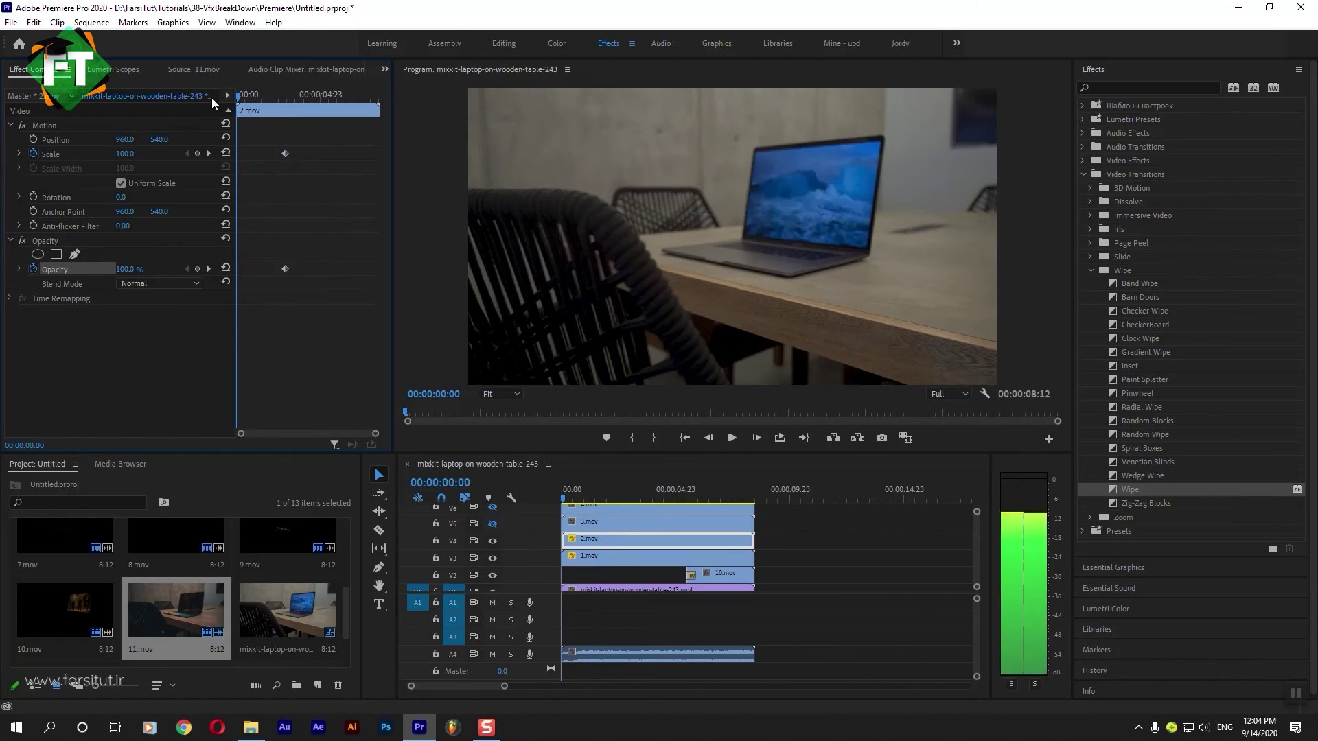
click(125, 153)
text(500)
key(Return)
click(126, 269)
text(0)
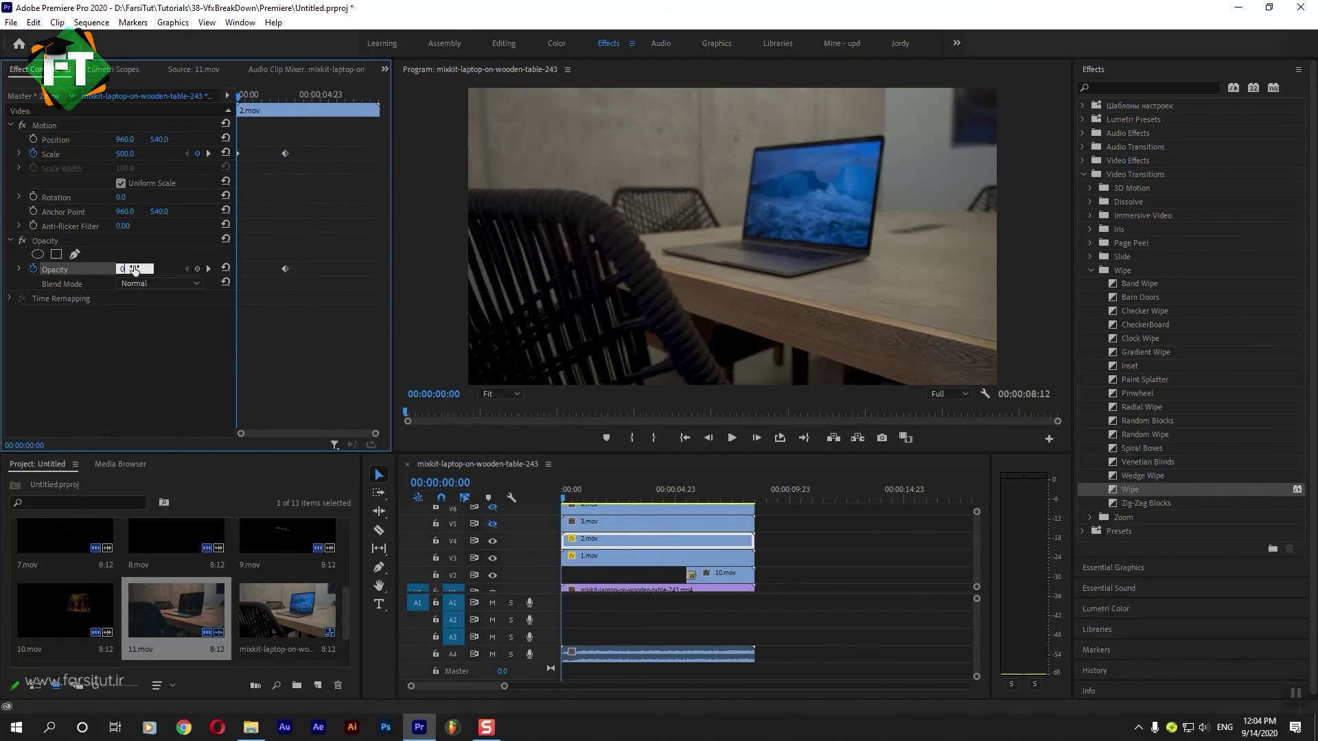
key(Return)
Ease Out 2.mov's end keyframes and play back the animation
click(241, 101)
drag(241, 100, 310, 100)
right_click(286, 269)
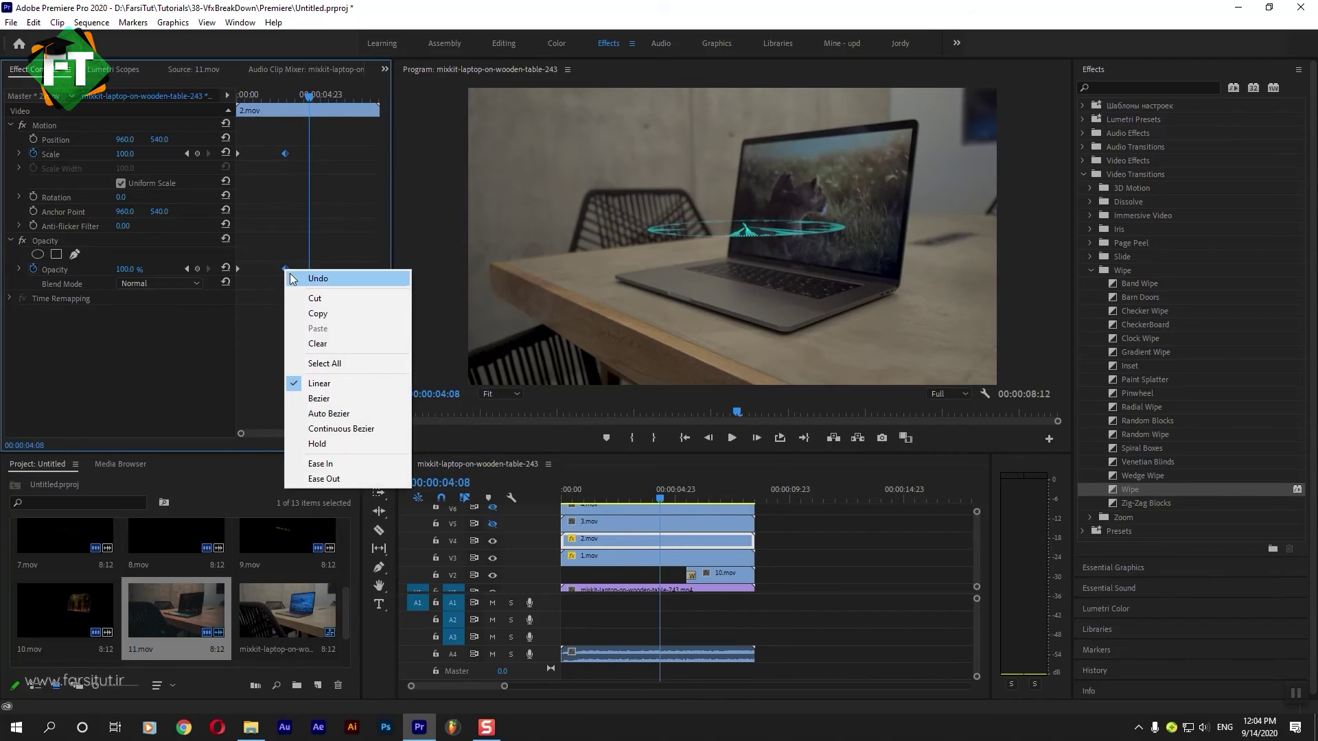
click(343, 479)
drag(309, 96, 223, 96)
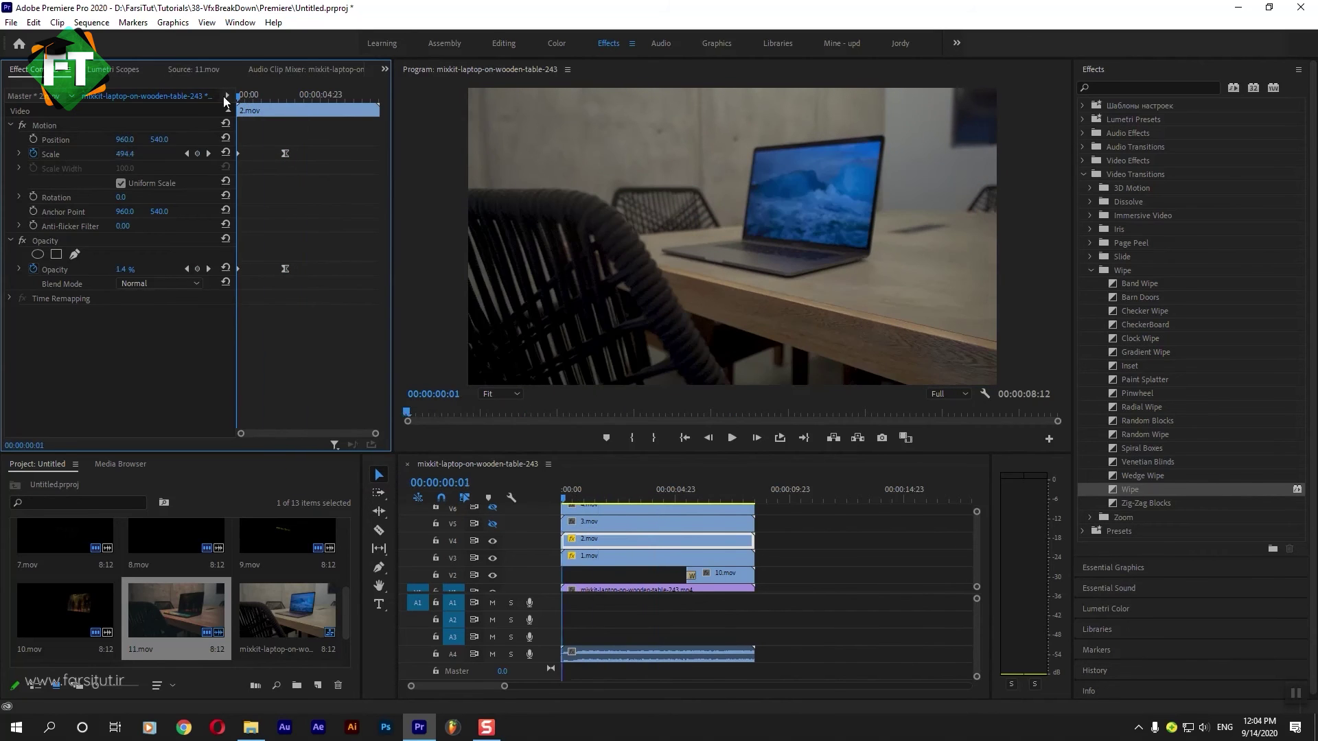
key(space)
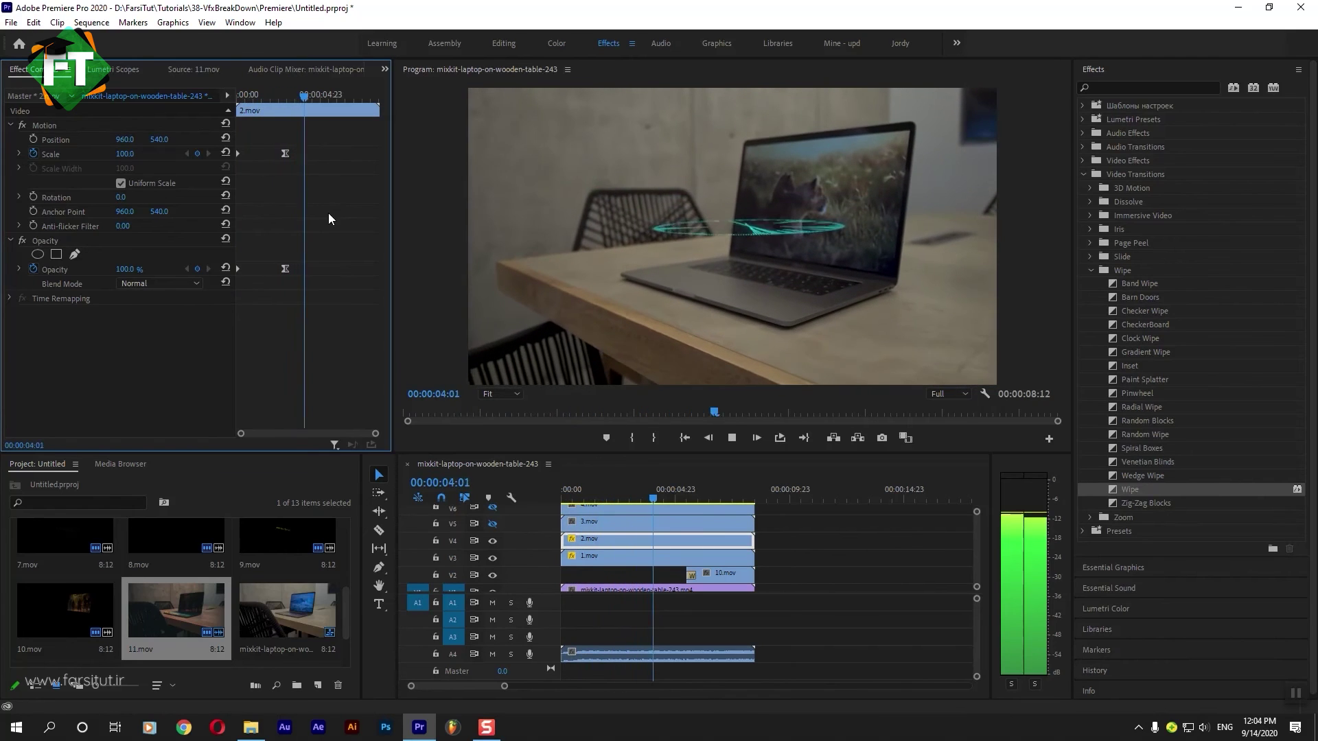
Keyframe 2.mov's Position and set Position Y to 0 at the sequence start
mouse_move(261, 96)
mouse_down()
mouse_move(225, 94)
mouse_move(286, 96)
mouse_up()
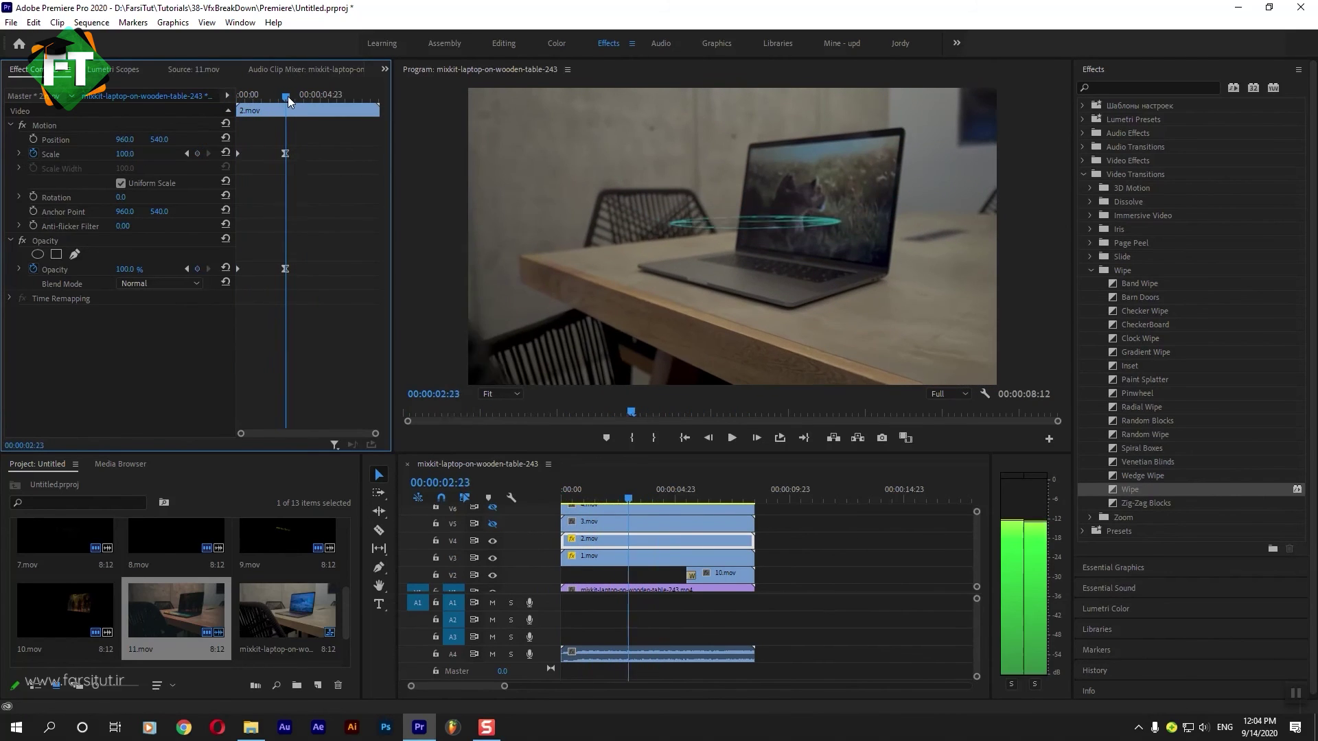
click(32, 139)
drag(249, 96, 237, 96)
drag(159, 139, 152, 140)
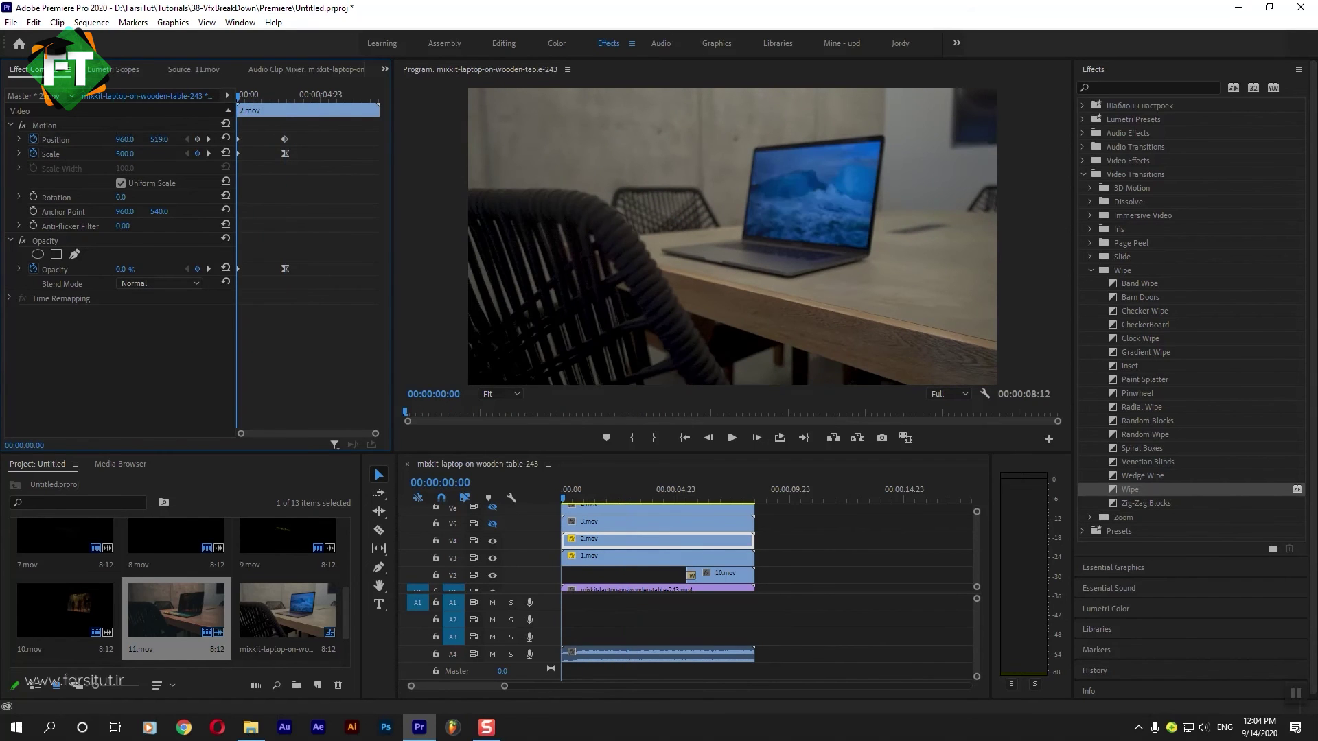
mouse_move(238, 96)
mouse_down()
mouse_move(278, 101)
mouse_move(239, 103)
mouse_up()
text(0)
key(Return)
mouse_move(238, 98)
mouse_down()
mouse_move(303, 101)
mouse_move(275, 101)
mouse_up()
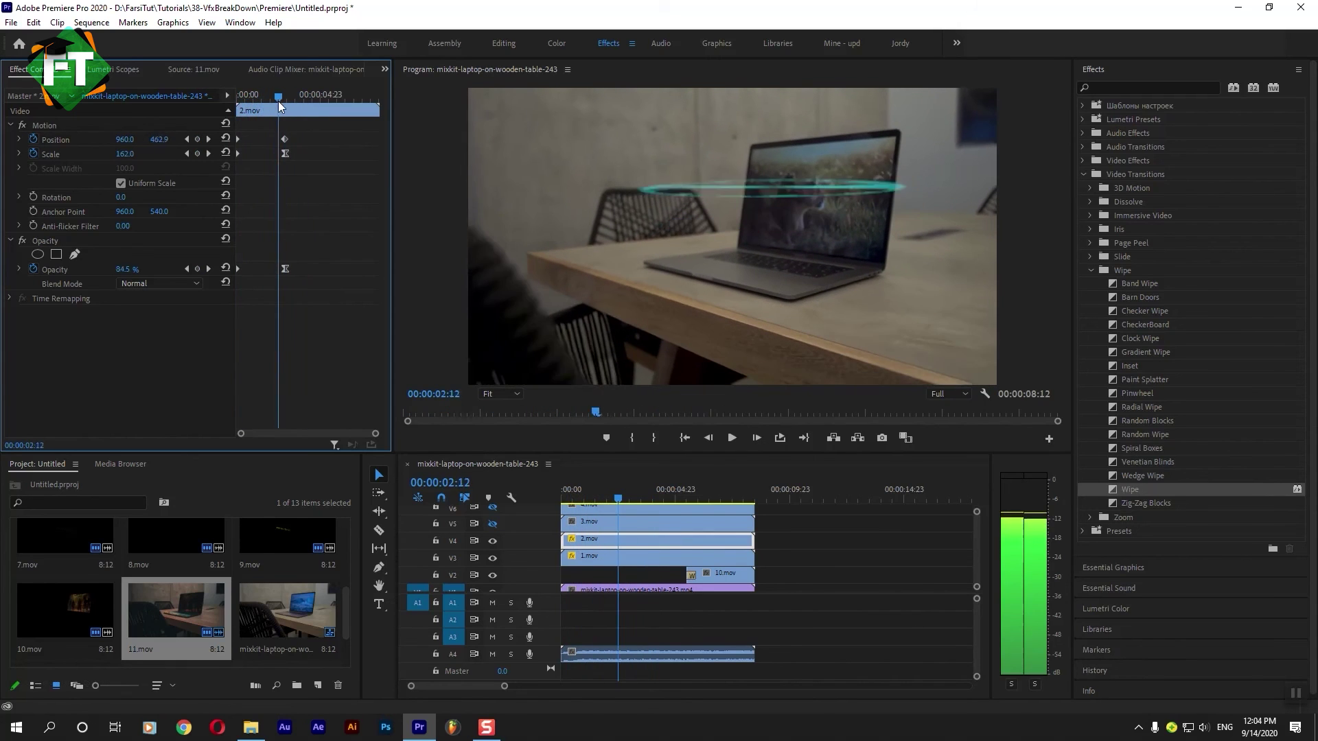
Ease the end Position keyframe and play the animation from the start
right_click(286, 140)
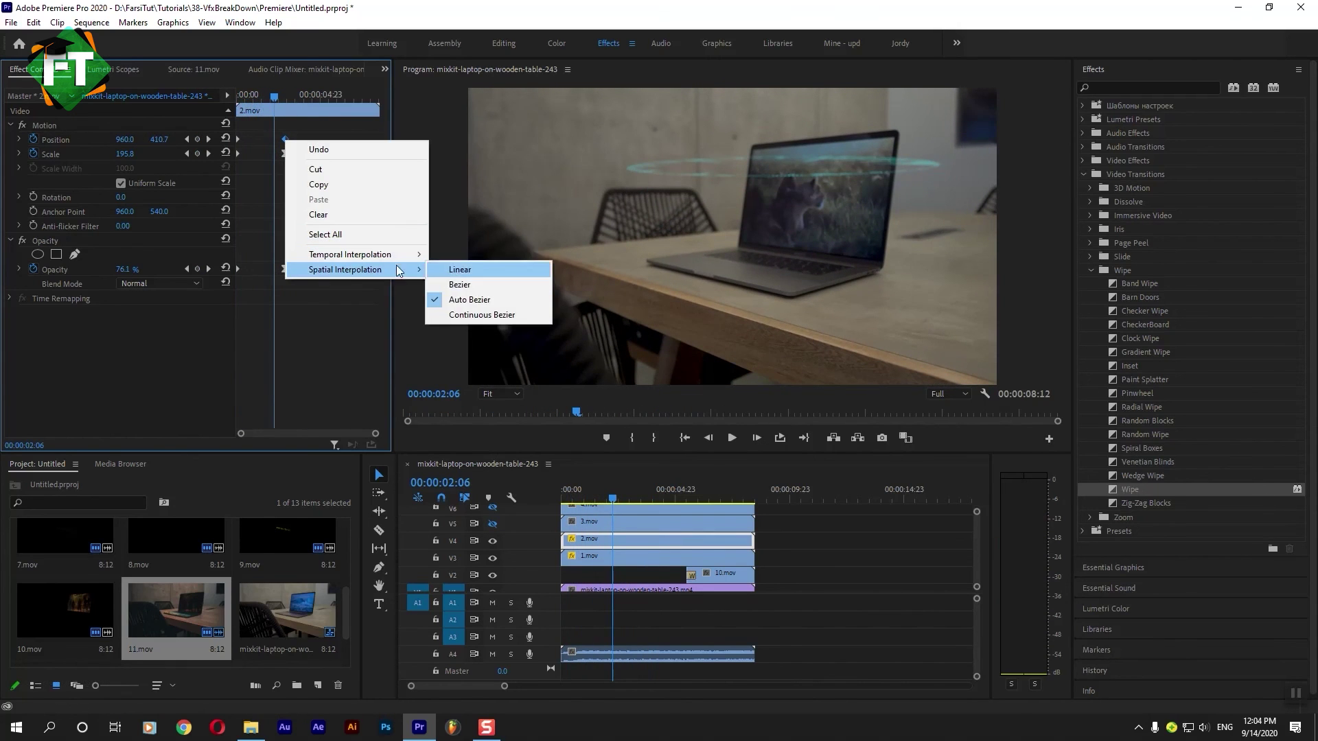
mouse_move(395, 256)
click(461, 349)
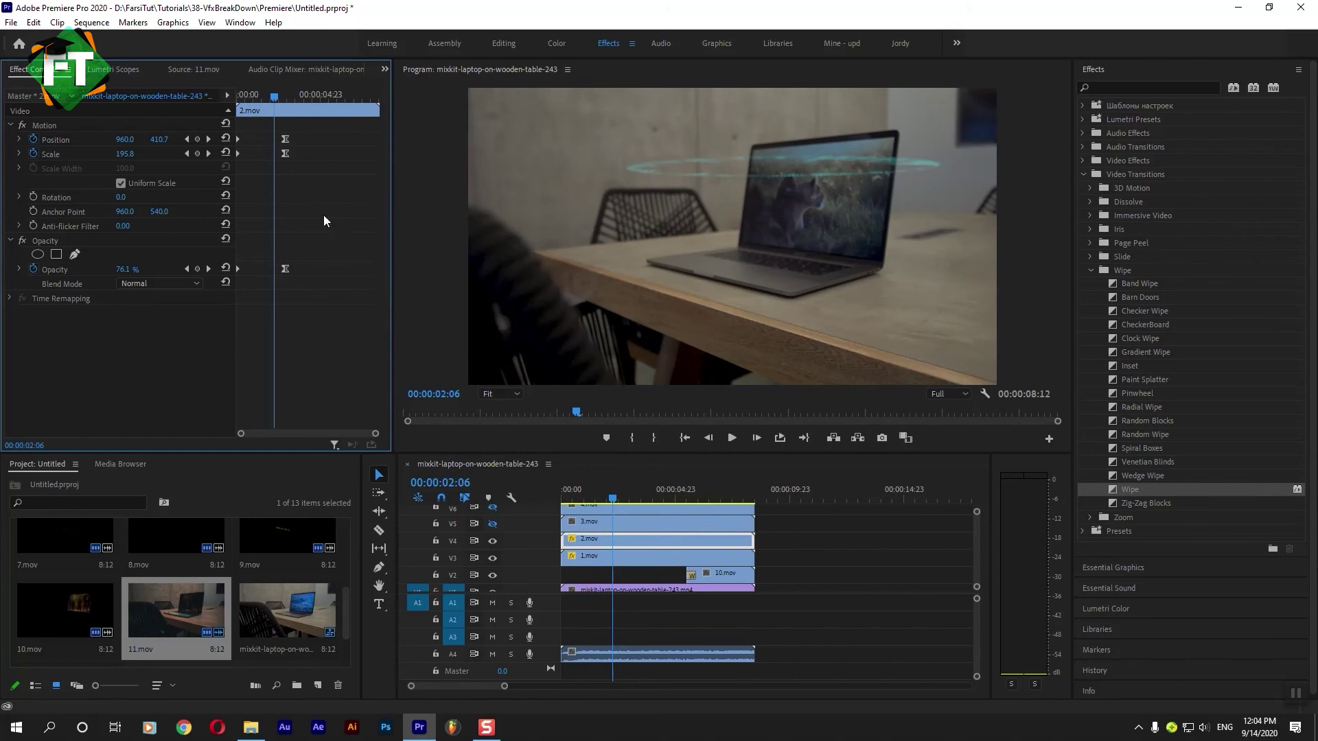
key(Home)
key(space)
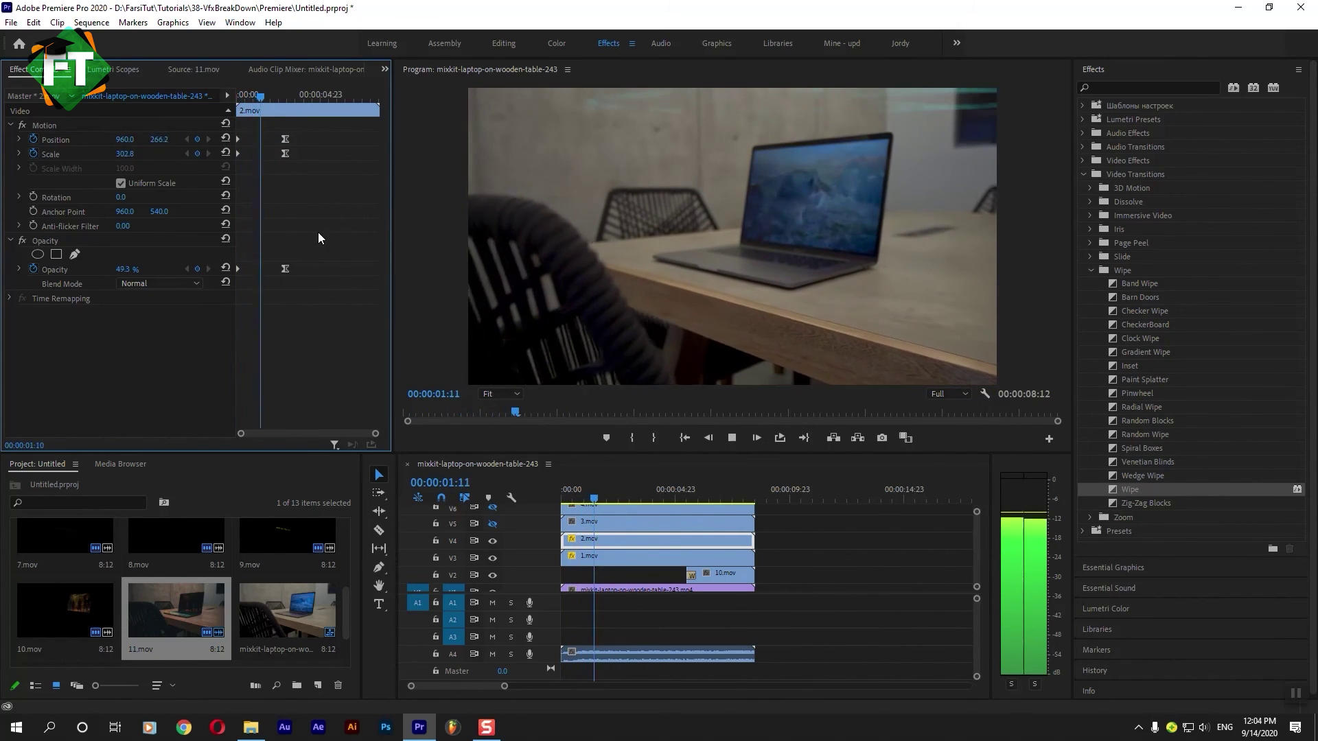
key(space)
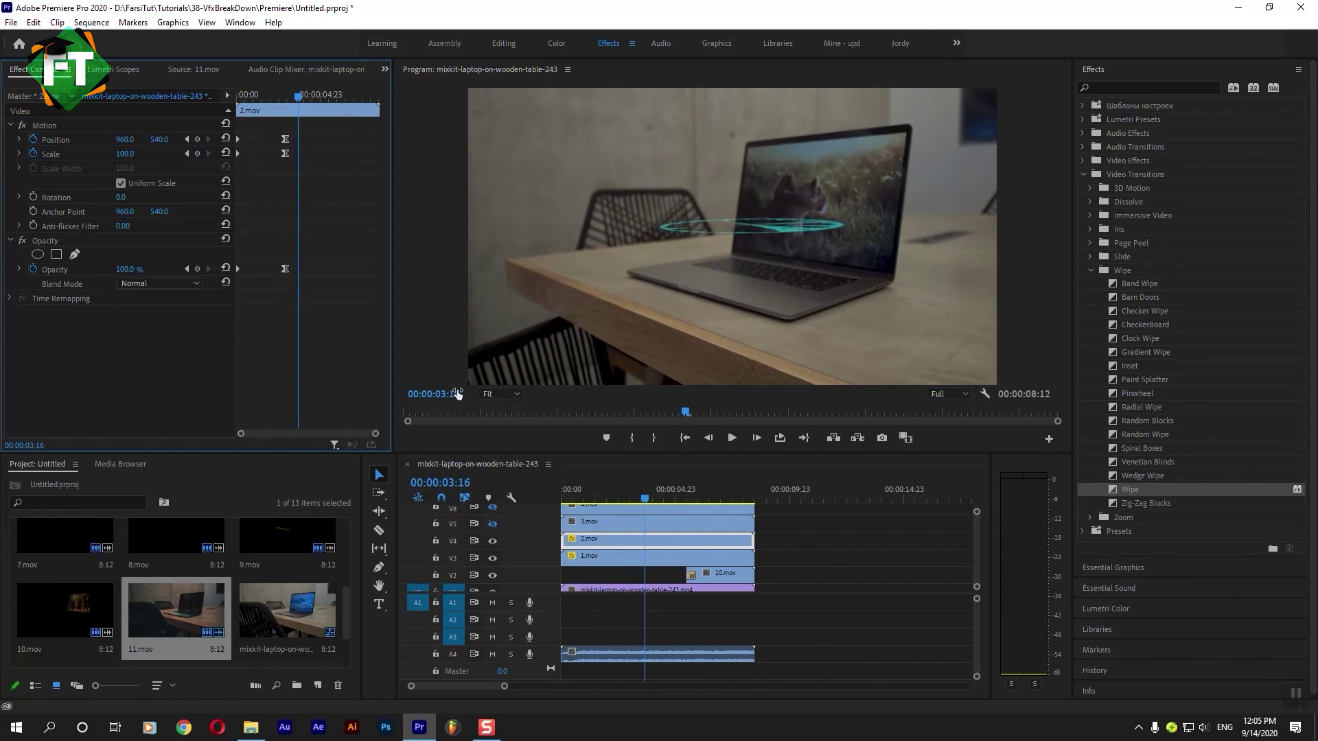
click(978, 573)
Make track V5 visible and apply a Wipe transition to the start of 3.mov
drag(978, 575, 978, 567)
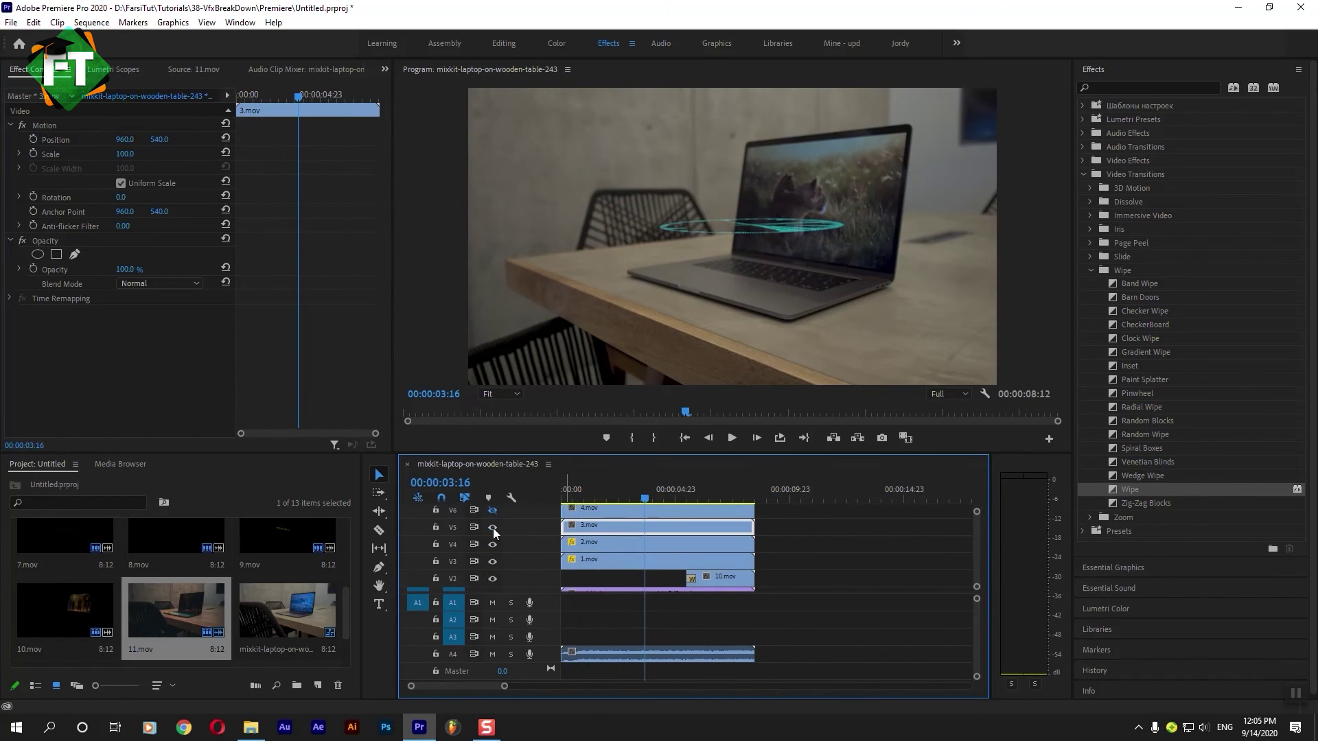
click(492, 527)
click(657, 526)
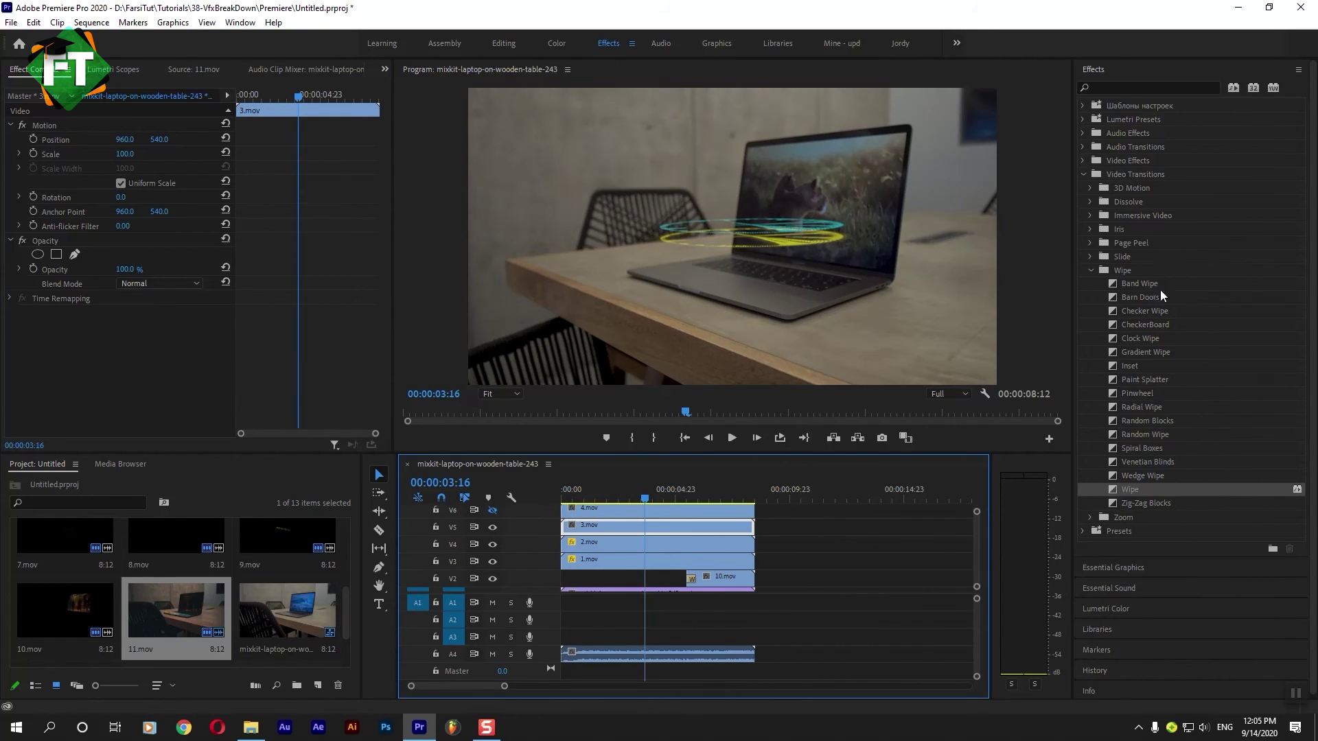
mouse_move(1125, 489)
mouse_down()
mouse_move(573, 529)
mouse_move(581, 492)
mouse_move(595, 492)
mouse_up()
Set the 3.mov Wipe duration to 00:00:05:00 and preview the sequence
click(804, 559)
click(585, 527)
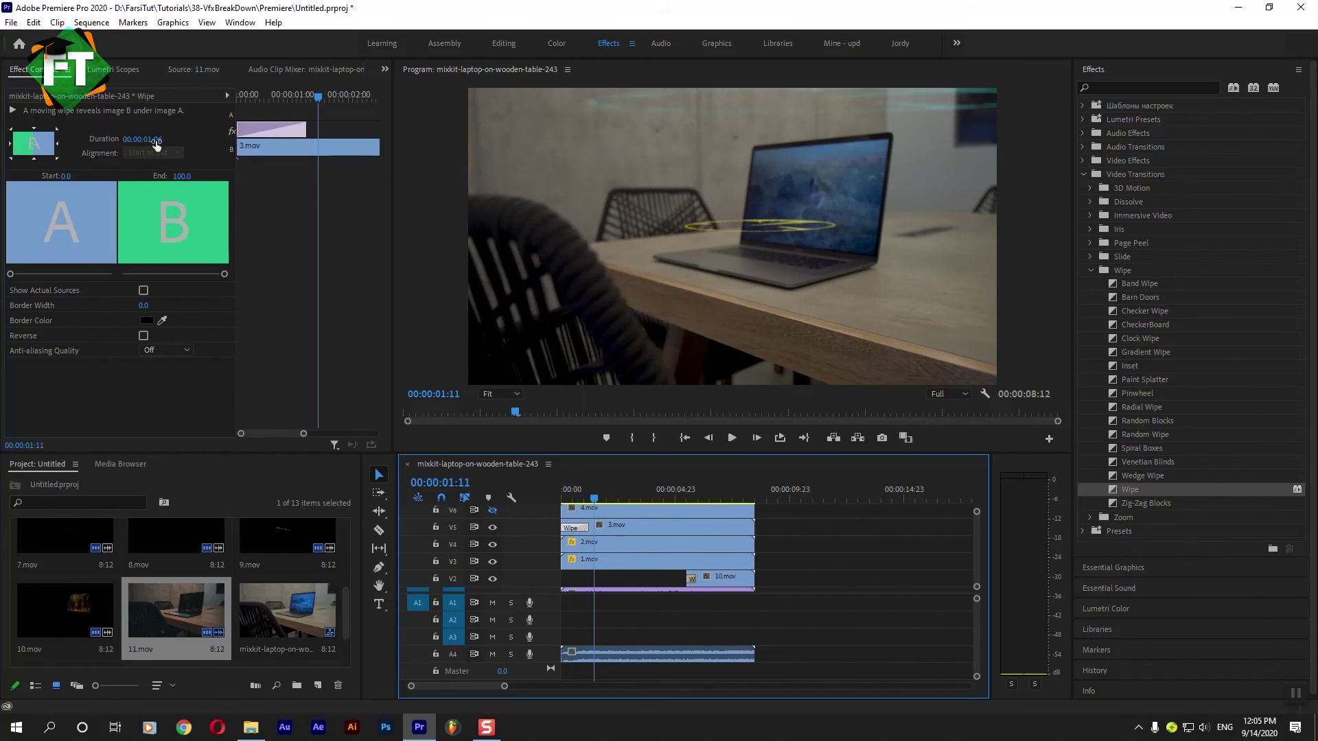
click(142, 140)
text(506)
key(Return)
click(143, 139)
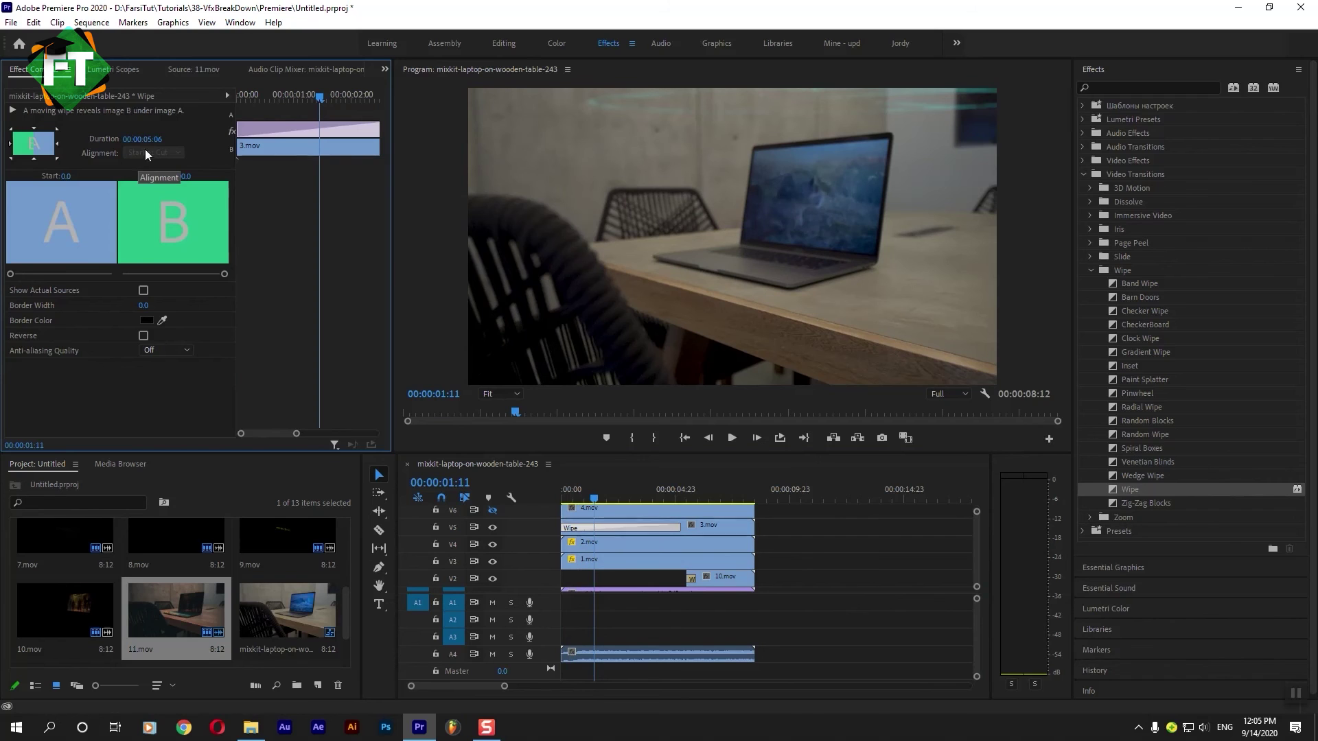
text(500)
key(Return)
click(575, 495)
click(807, 567)
key(space)
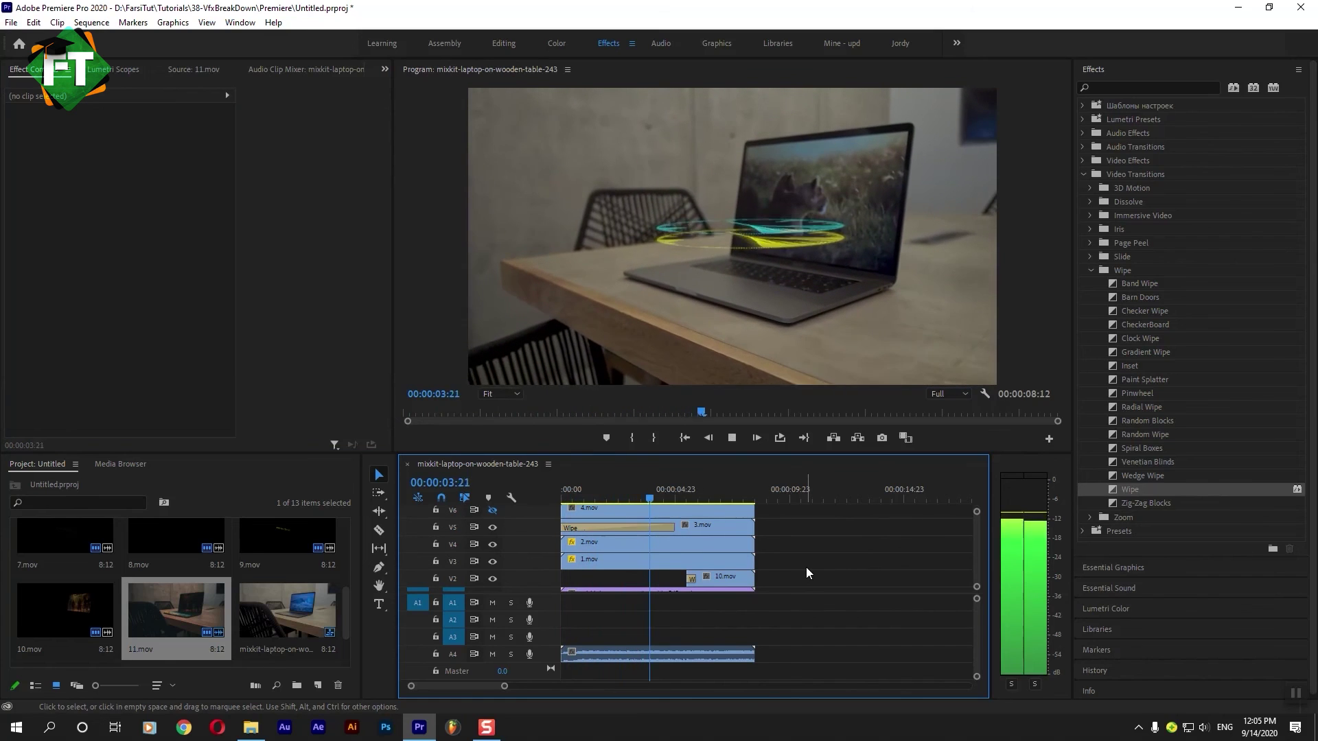
key(space)
Delete the Wipe and trim 3.mov's in-point so the clip starts later
click(657, 526)
key(Delete)
click(579, 496)
click(579, 524)
drag(567, 526, 582, 525)
Add a new Wipe transition at 3.mov's new start and preview it
drag(1129, 489, 589, 526)
key(space)
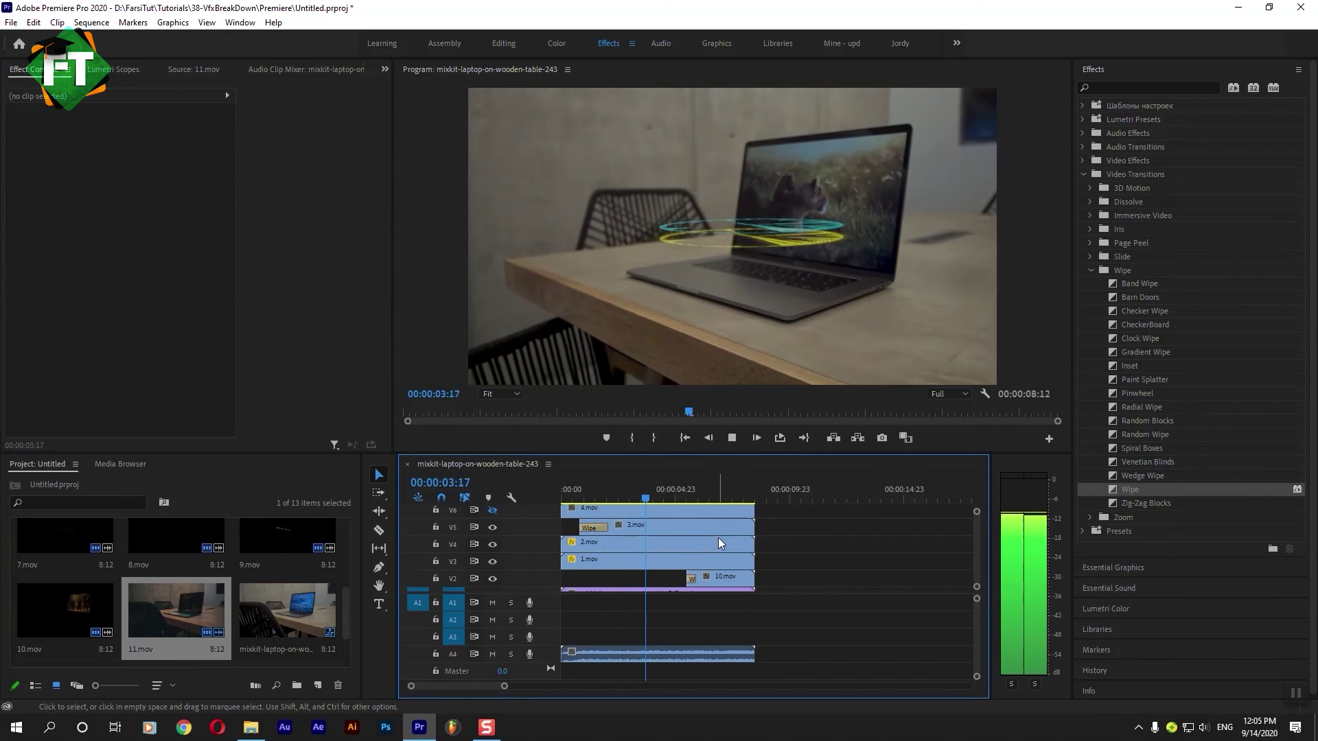
key(space)
scroll(978, 566, up, 2)
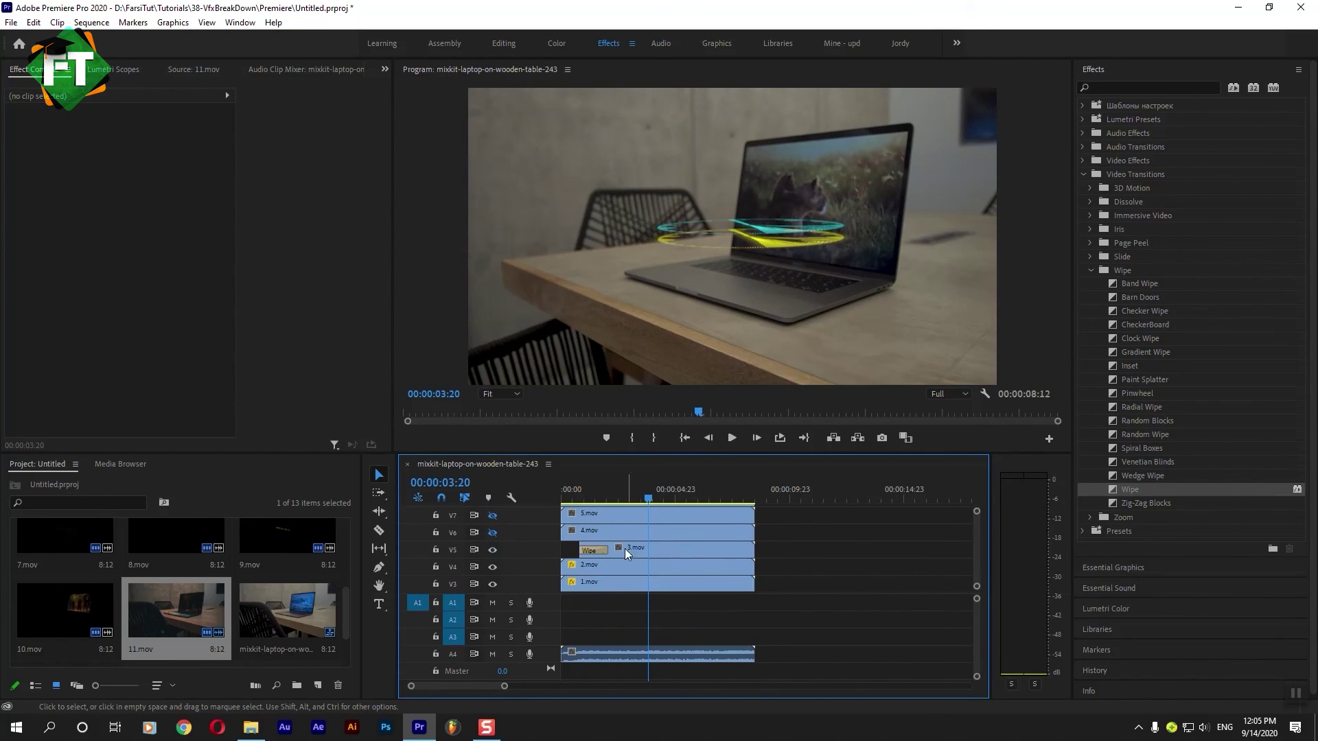
click(604, 532)
Add Scale and Opacity keyframes to 4.mov on V6 near 00:00:04:14
click(492, 532)
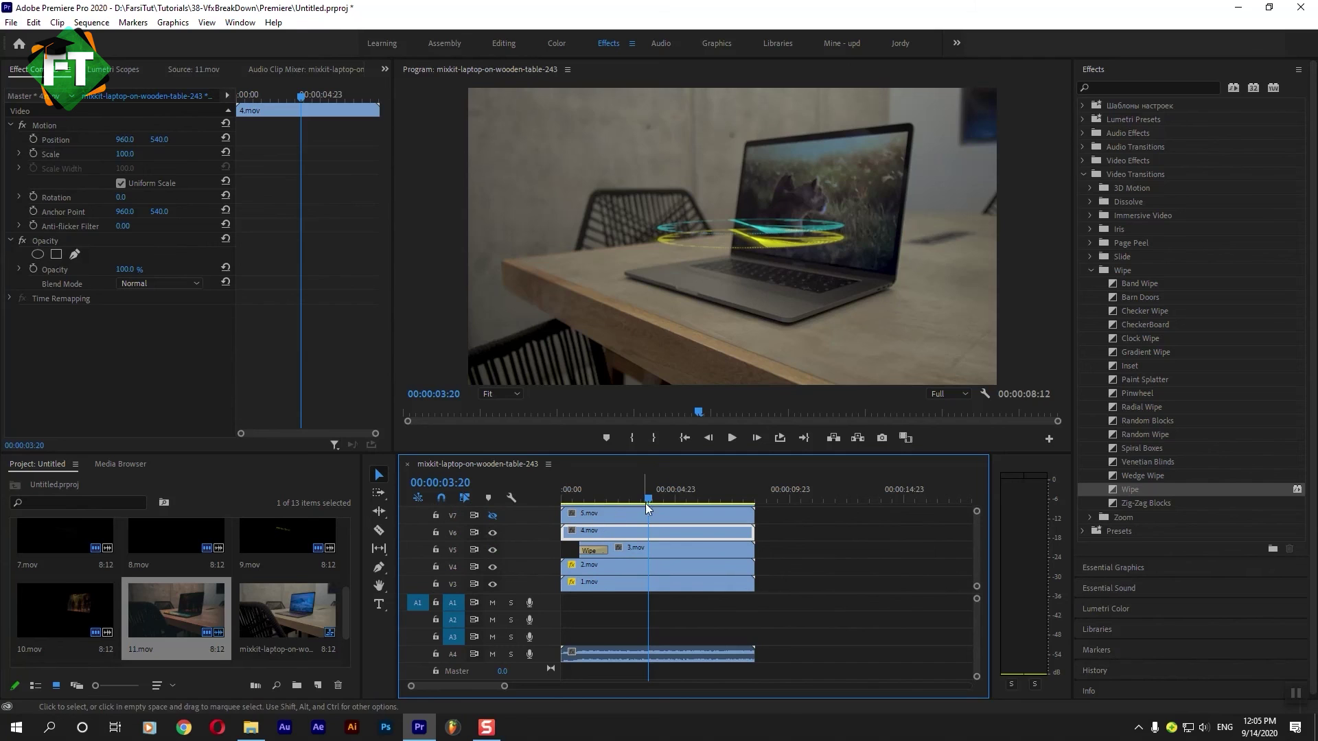
click(671, 500)
drag(673, 499, 678, 500)
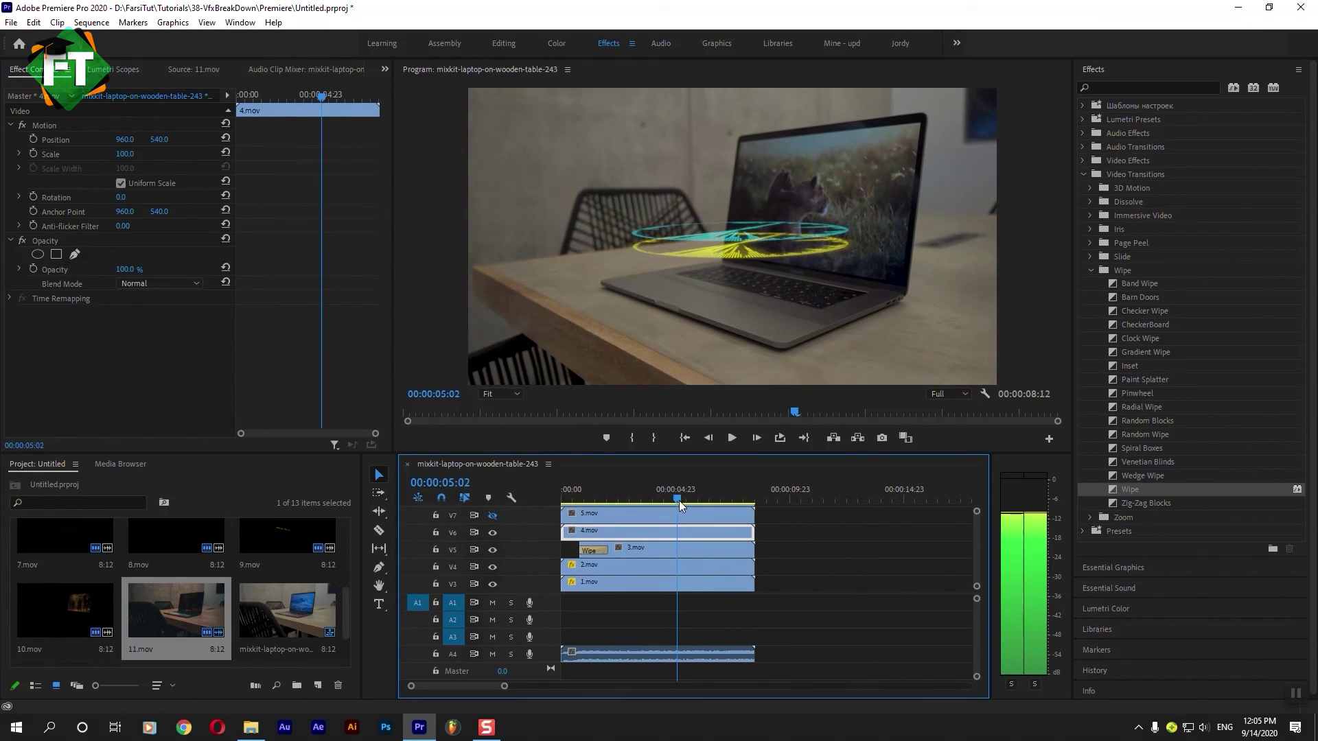
click(33, 154)
click(33, 269)
At an earlier time, set 4.mov's Opacity to 0% and Scale to 500
drag(264, 96, 259, 95)
drag(125, 269, 69, 267)
drag(125, 154, 287, 154)
Ease 4.mov's keyframes and play back the animation
right_click(321, 269)
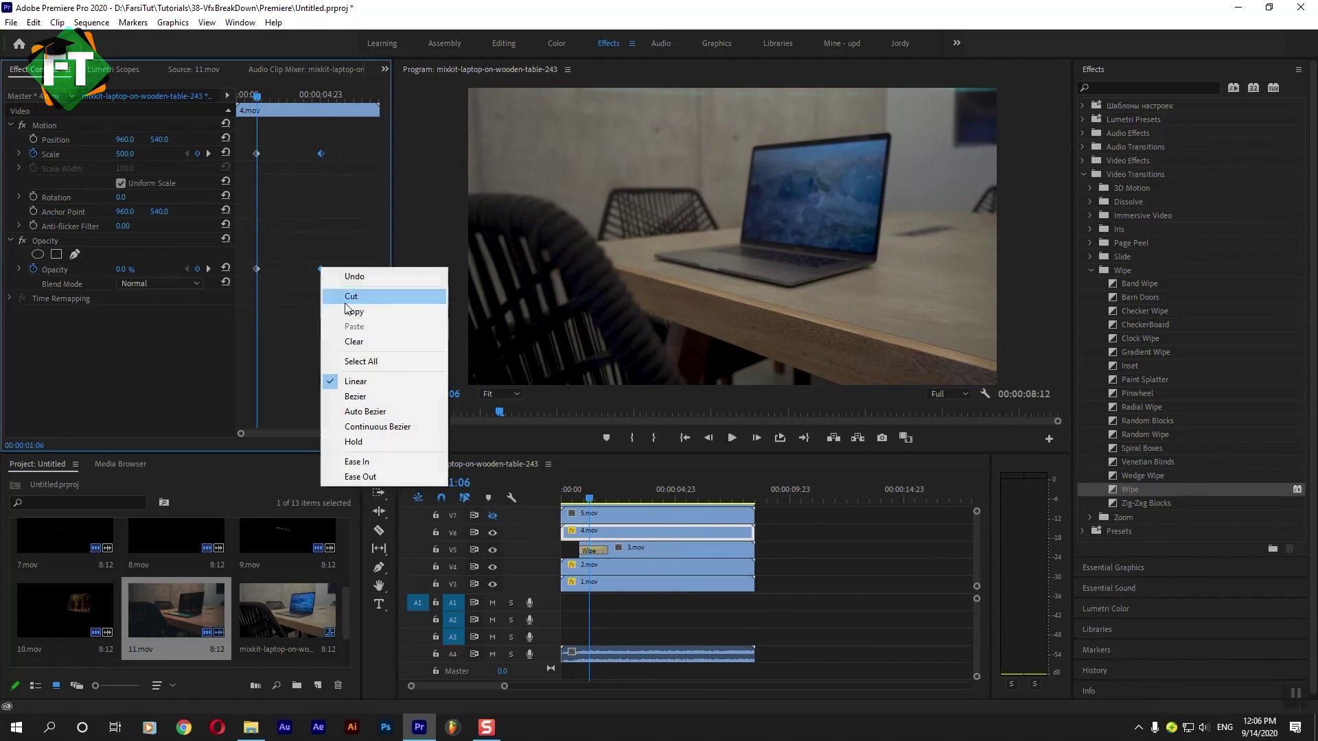
click(363, 477)
key(space)
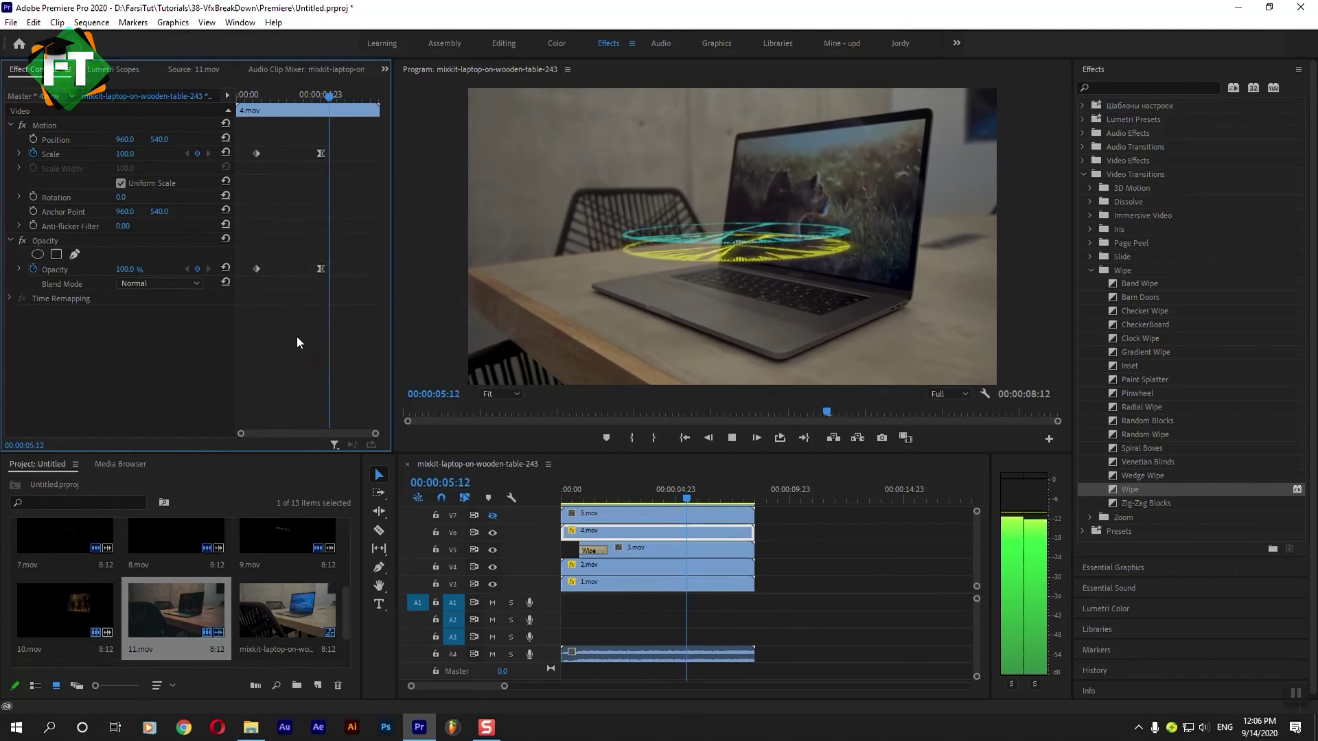
key(space)
click(602, 514)
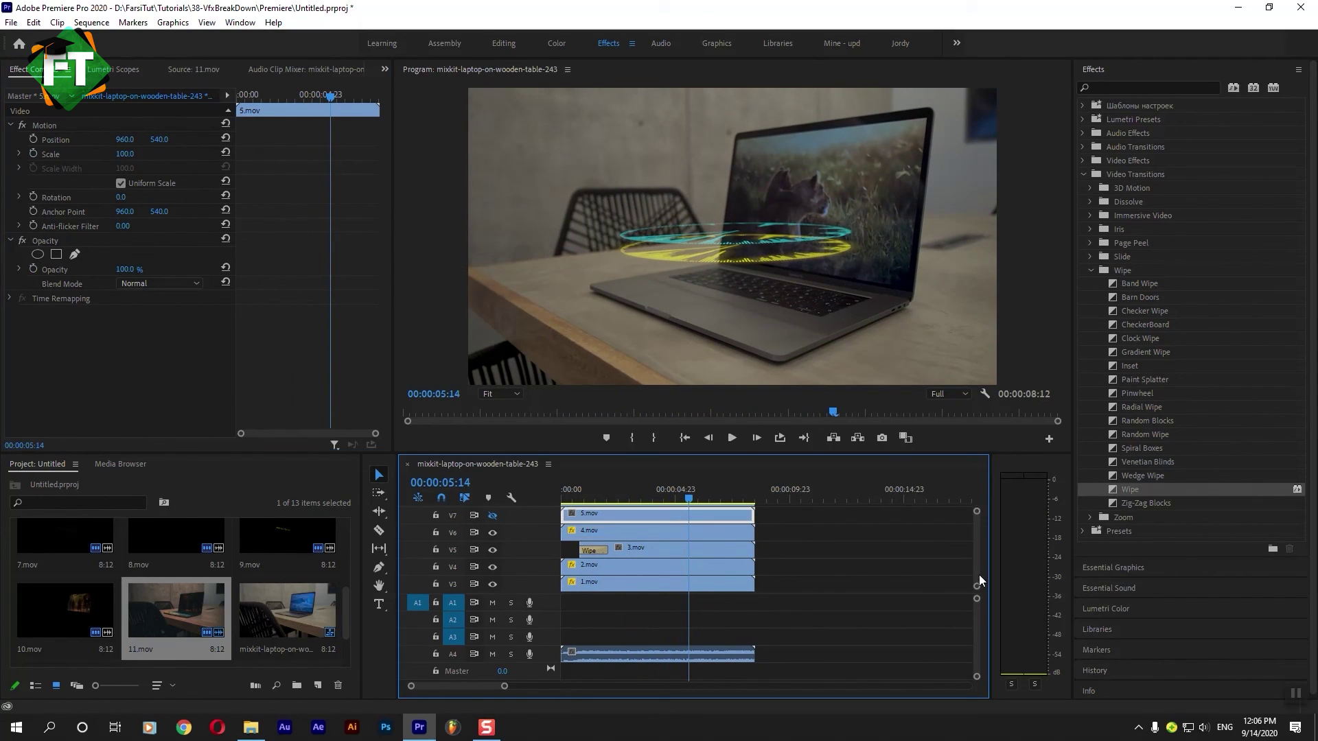
Show V7, trim 5.mov to start at 04:18, add a Wipe at its start, and preview
scroll(979, 580, up, 3)
click(493, 568)
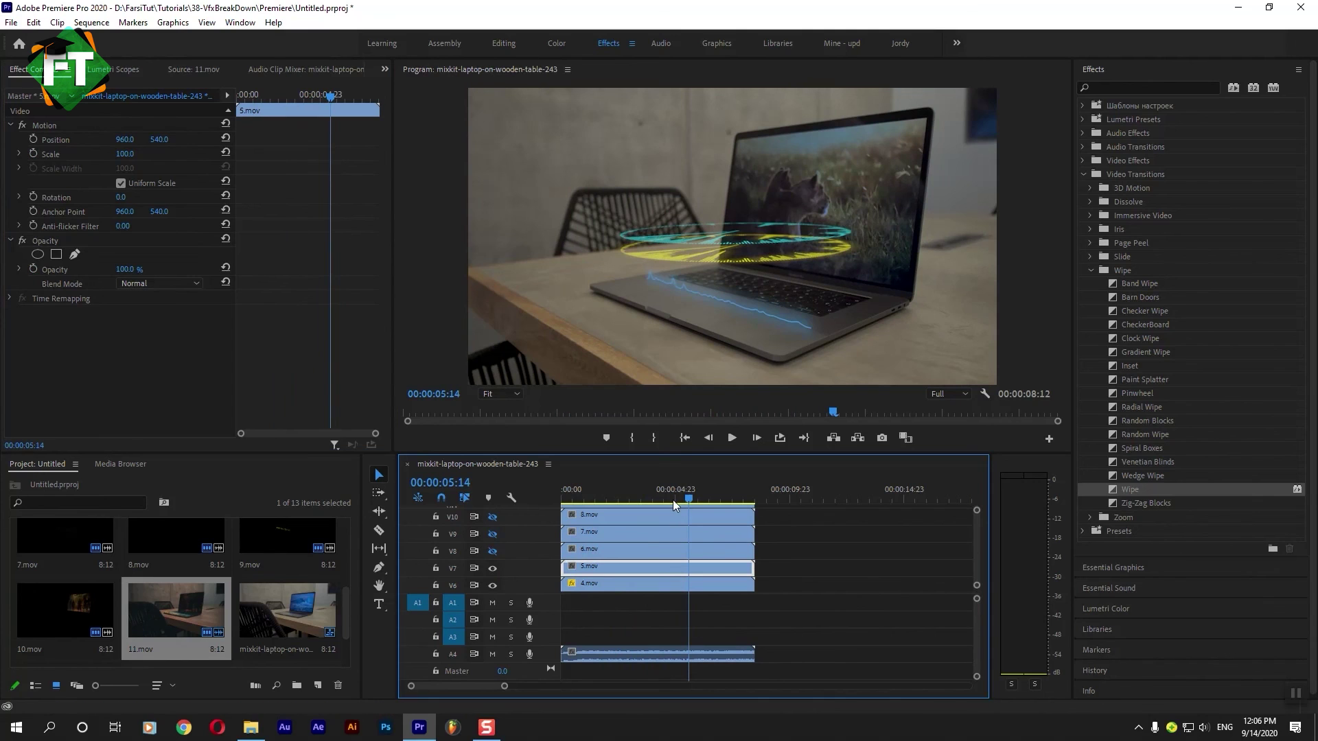
drag(622, 495, 670, 497)
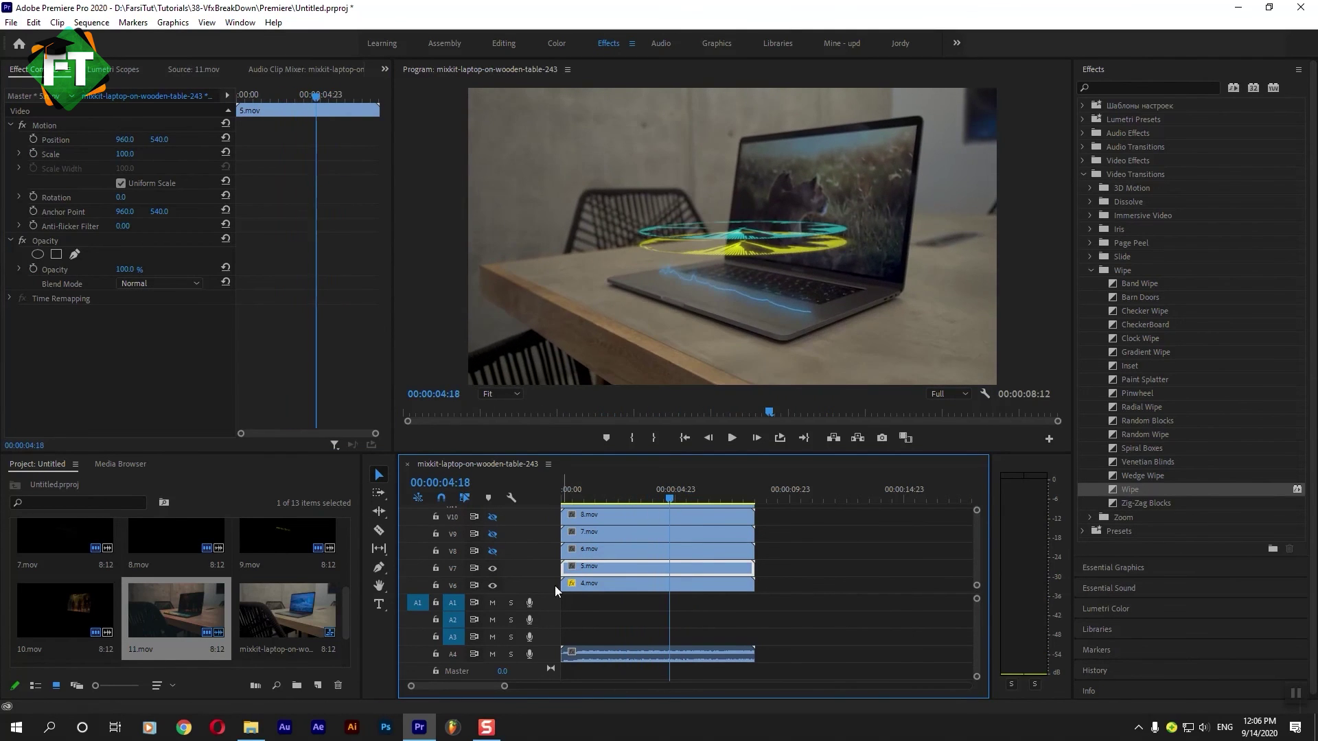
drag(563, 567, 670, 567)
drag(1130, 489, 677, 569)
click(657, 495)
key(space)
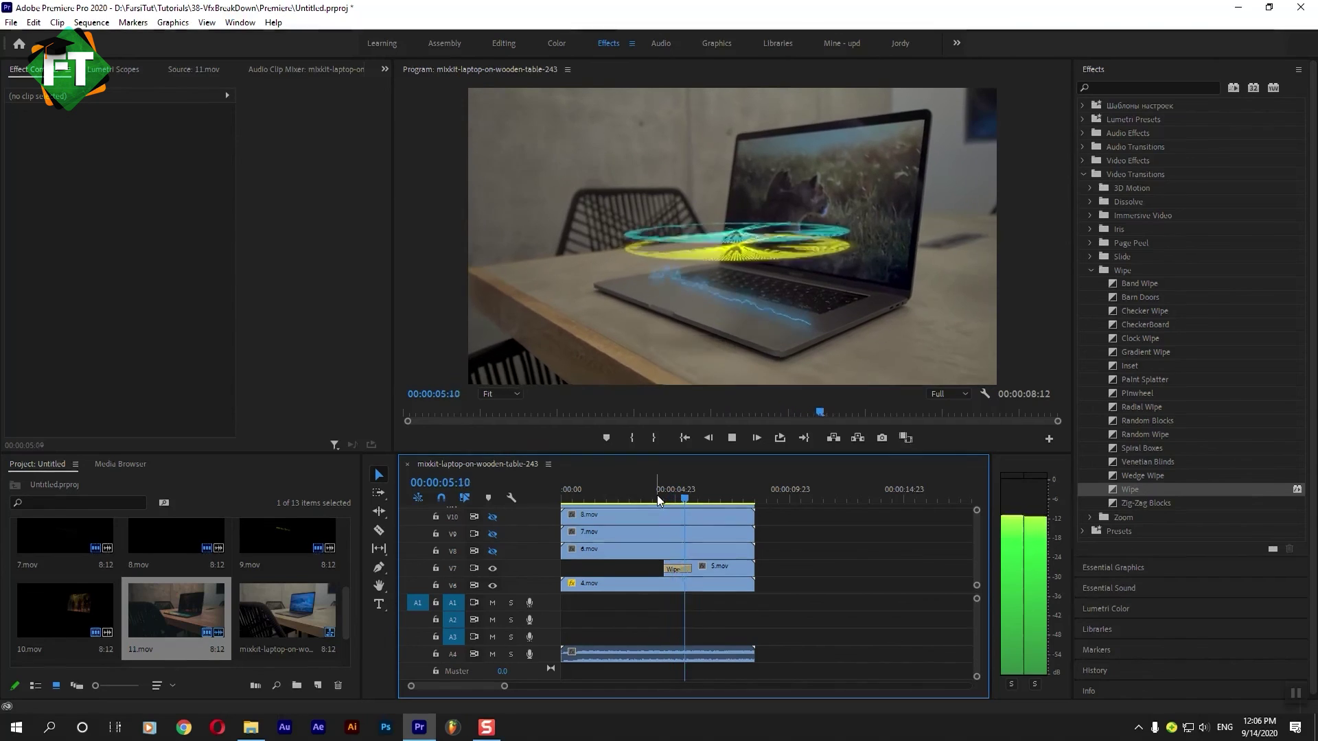
key(space)
mouse_move(674, 497)
mouse_down()
mouse_move(688, 499)
mouse_move(656, 497)
mouse_up()
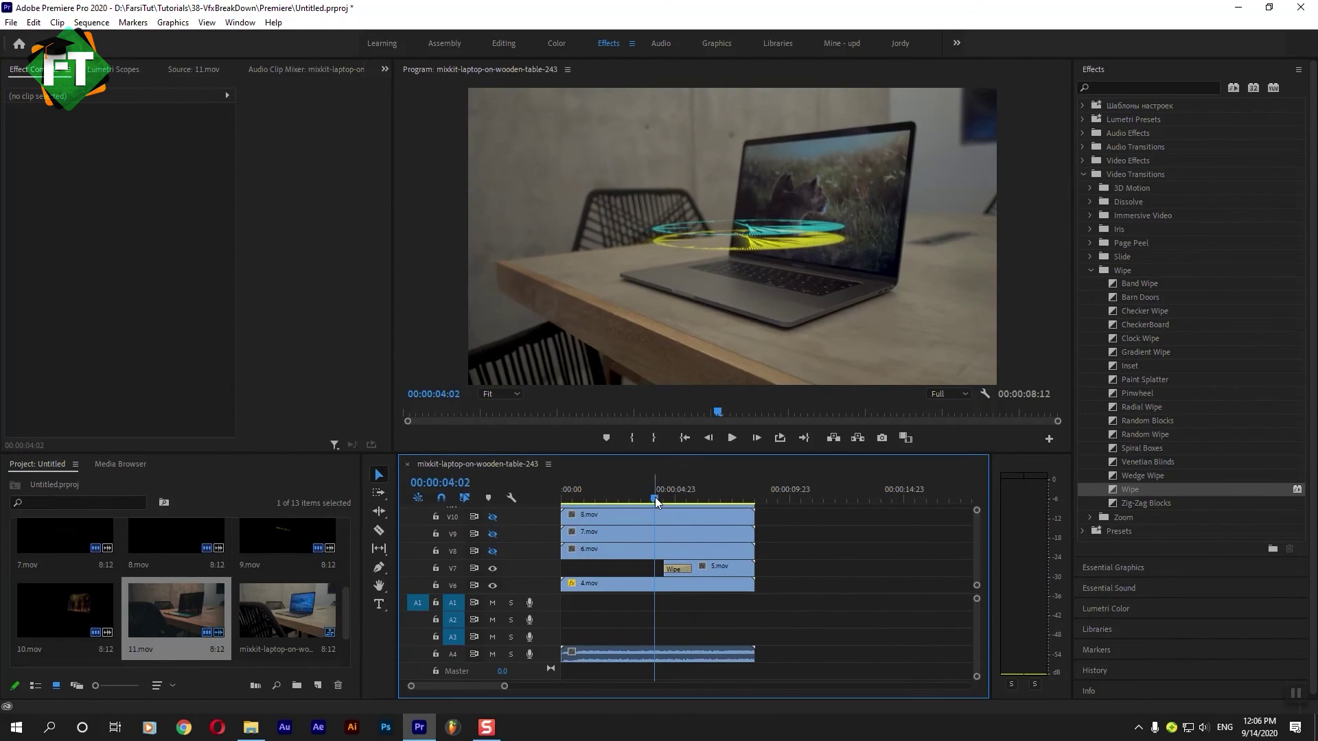
Show V8, trim 6.mov to start later, and add a Wipe at its start
click(613, 553)
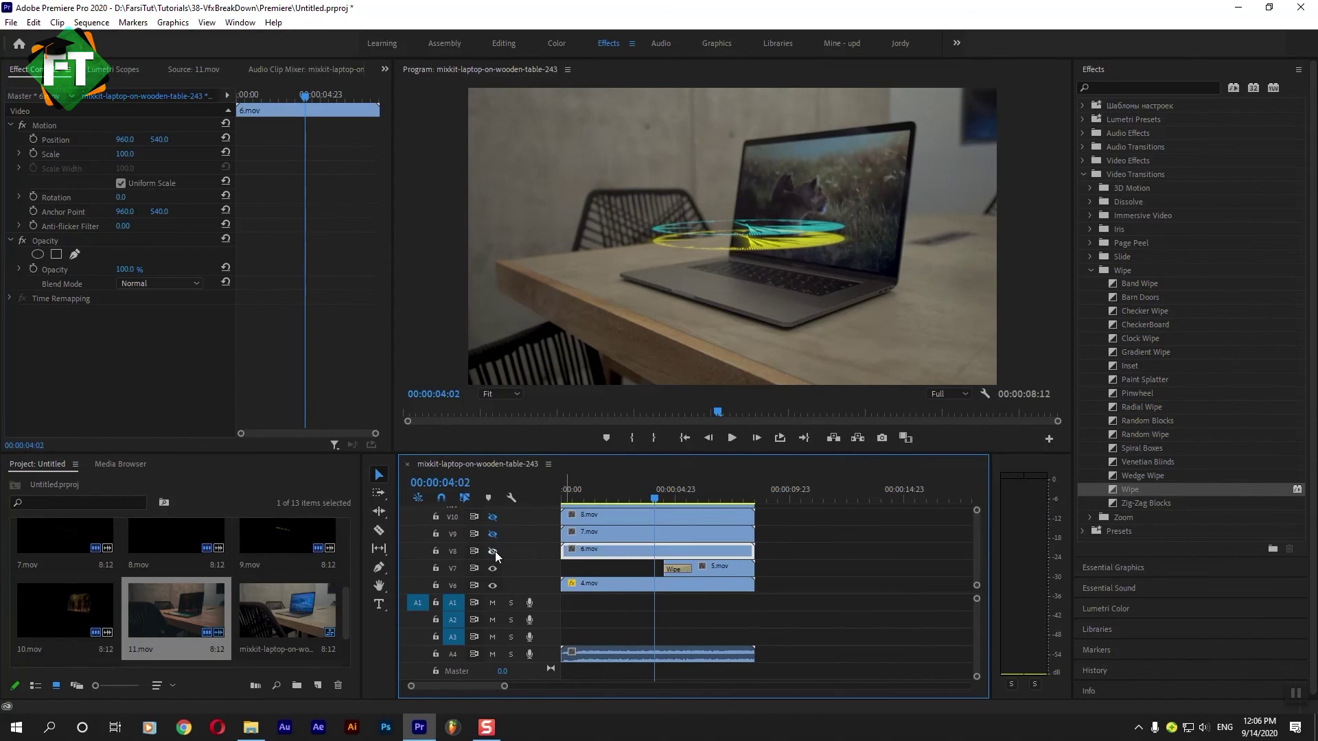
click(492, 551)
click(609, 495)
drag(563, 549, 621, 550)
drag(1119, 491, 630, 554)
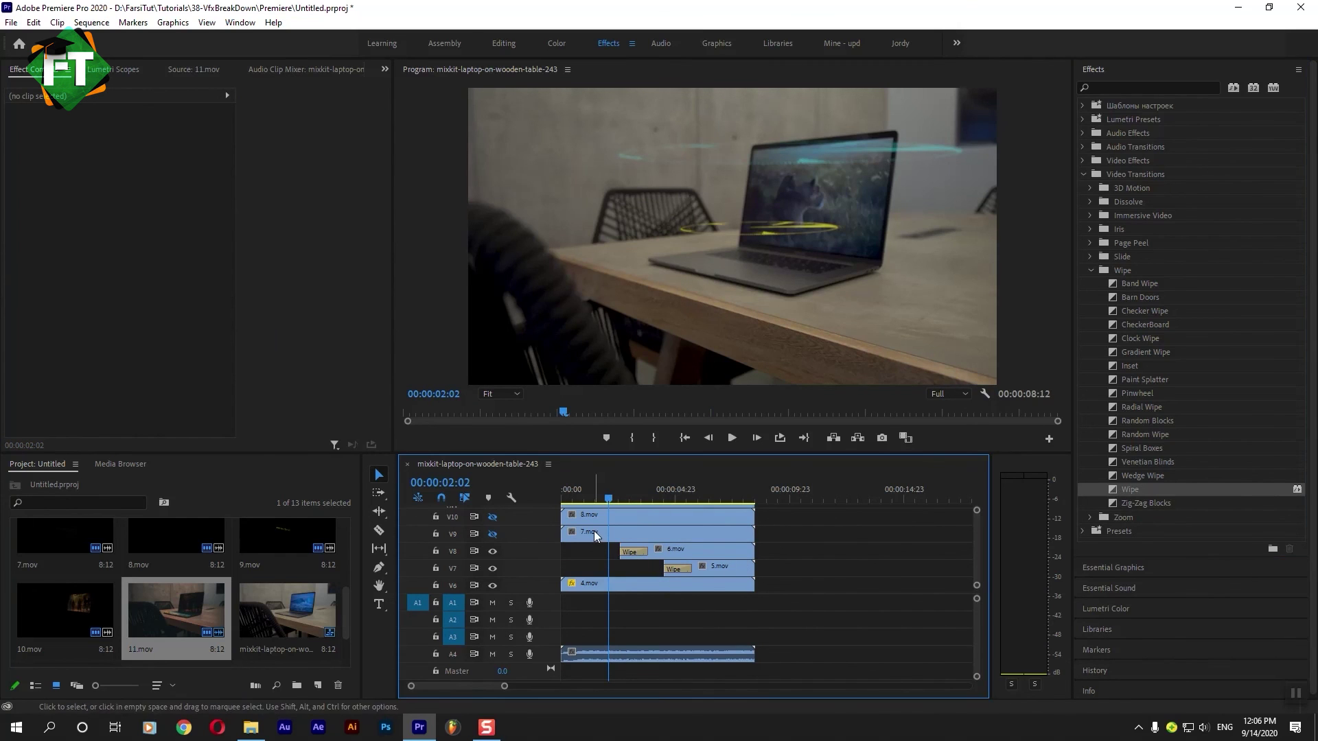
Show V9, trim 7.mov's start later by 1:16, and add a Wipe there
click(594, 530)
click(492, 534)
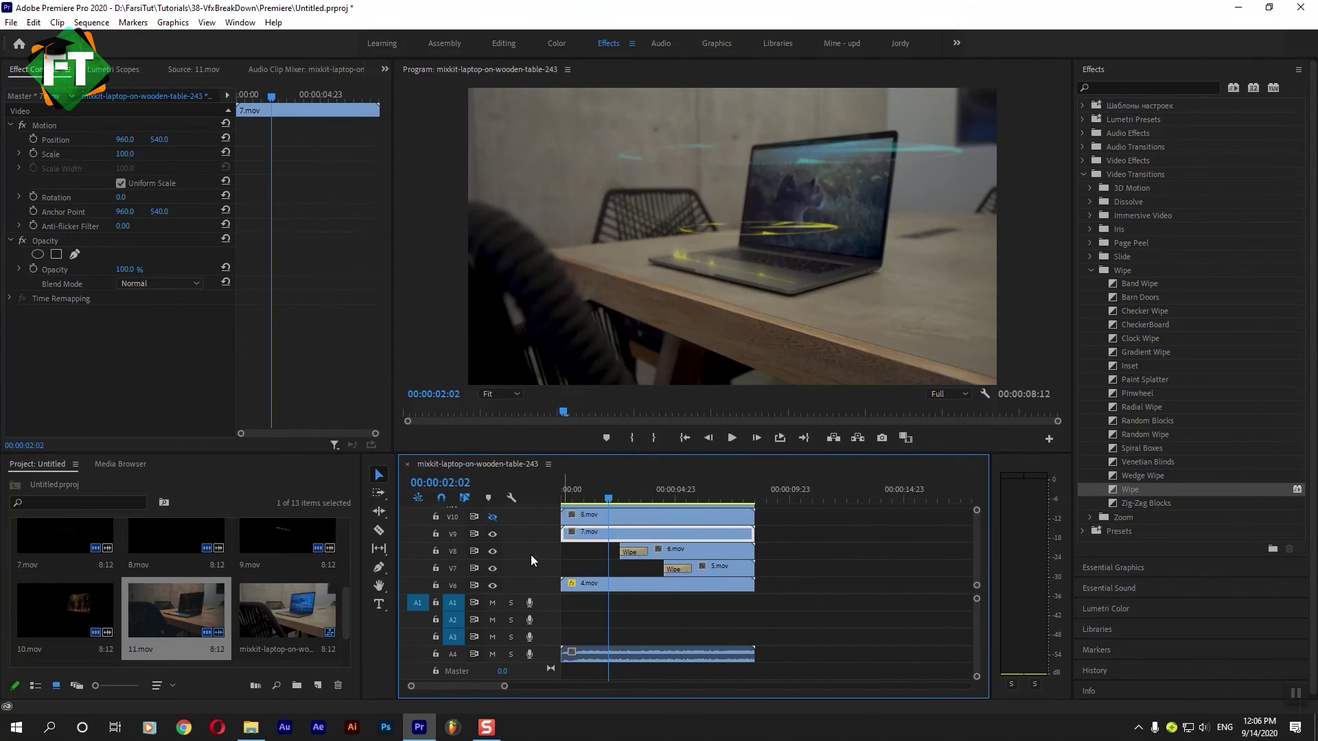
drag(563, 533, 599, 534)
mouse_move(1130, 489)
mouse_down()
mouse_move(608, 534)
mouse_move(619, 501)
mouse_up()
Lengthen the 7.mov Wipe to 00:00:03:00 and play back the stacked wipes
click(593, 552)
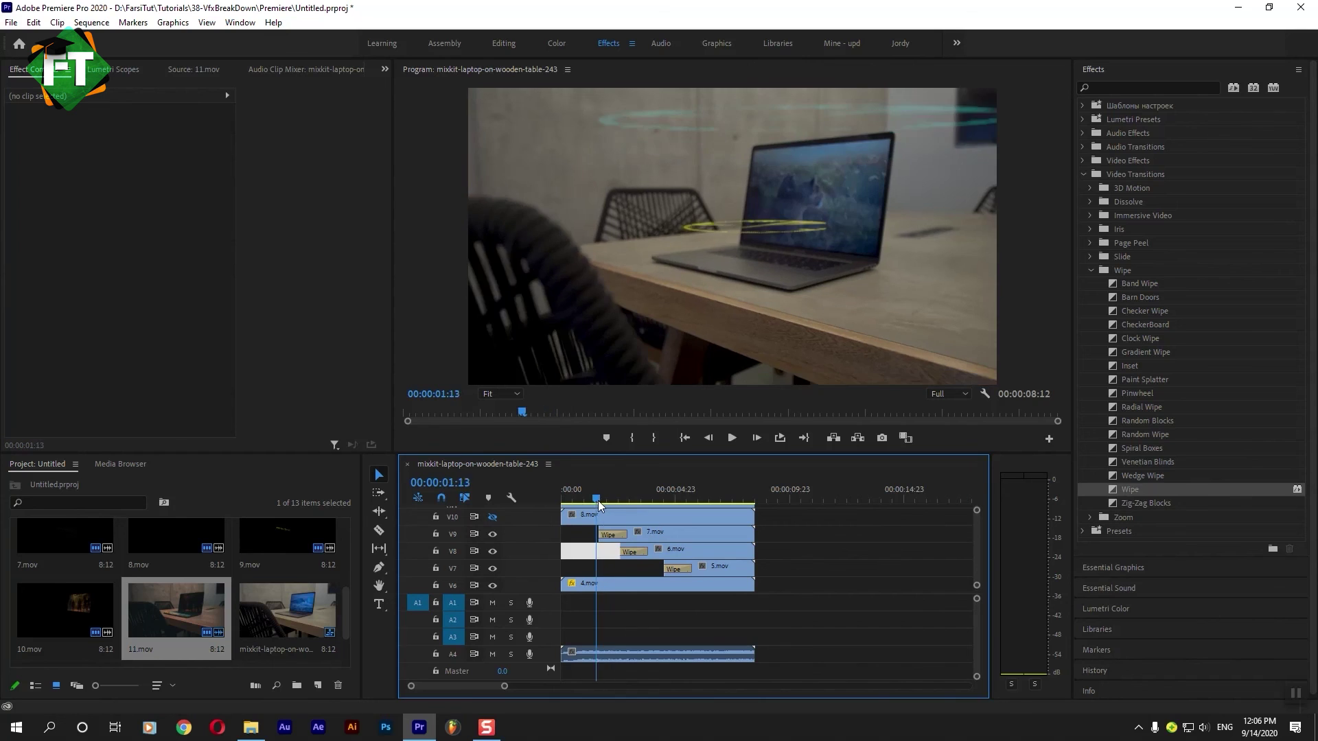
click(608, 535)
click(168, 138)
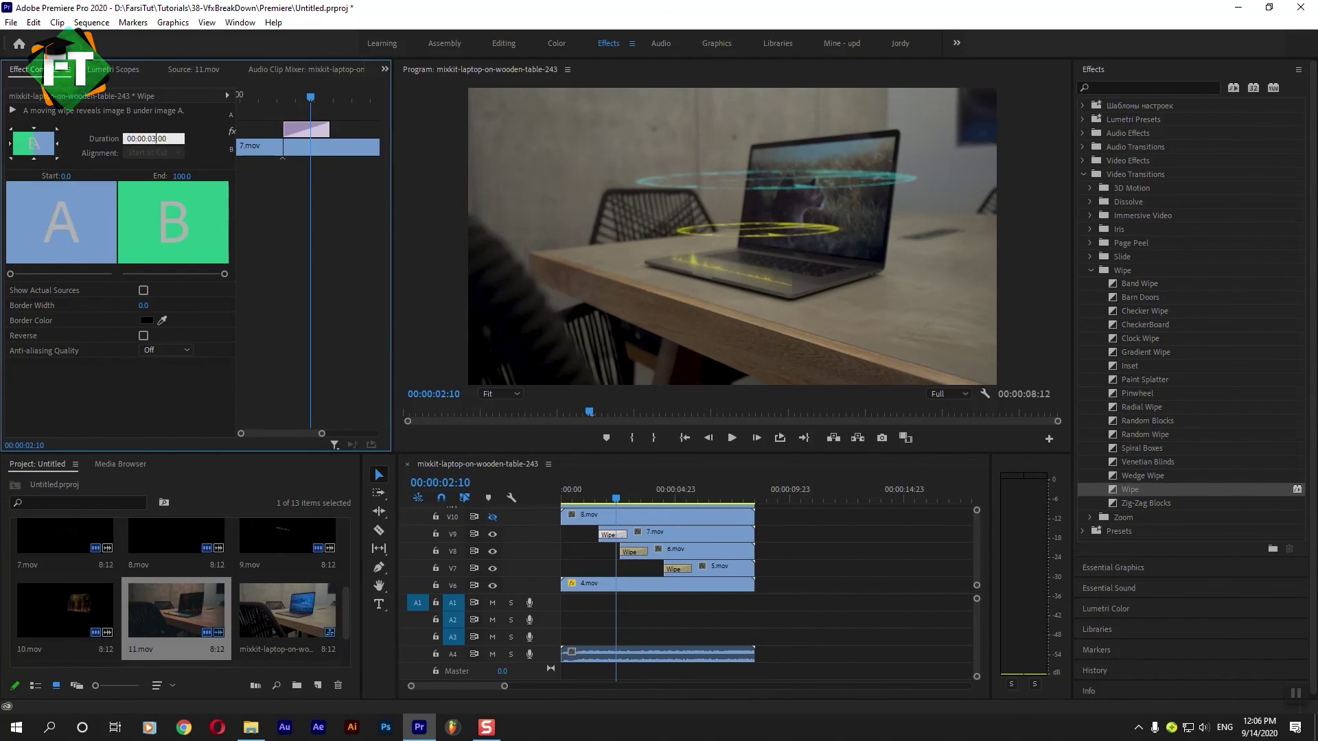
key(Return)
click(596, 499)
click(774, 545)
key(space)
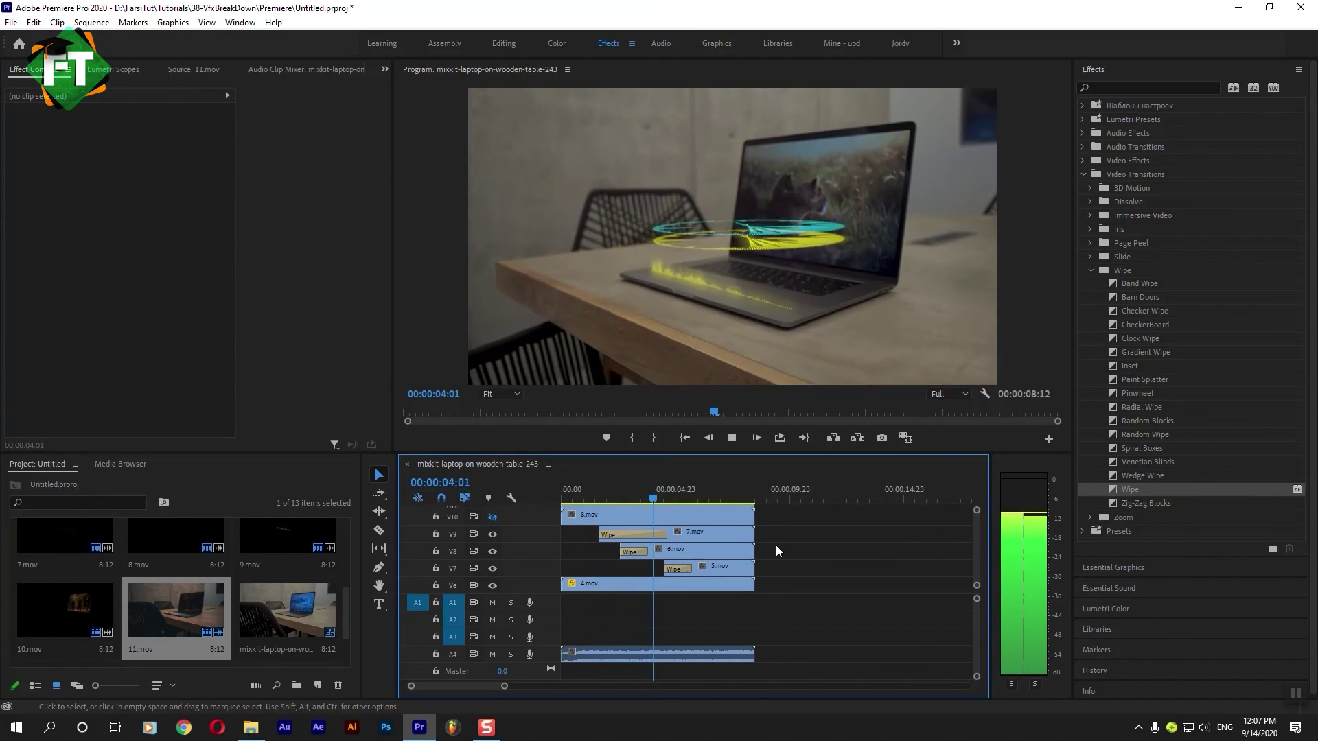
key(space)
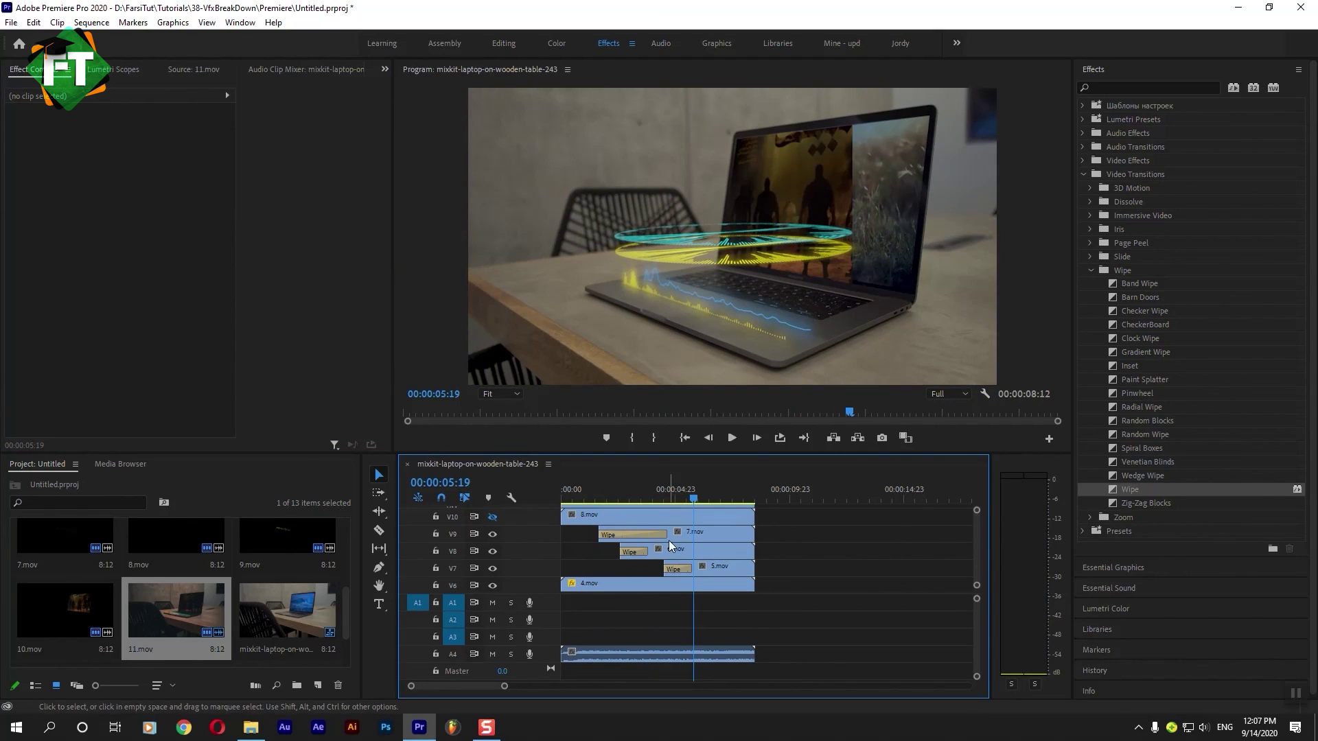
scroll(978, 562, up, 2)
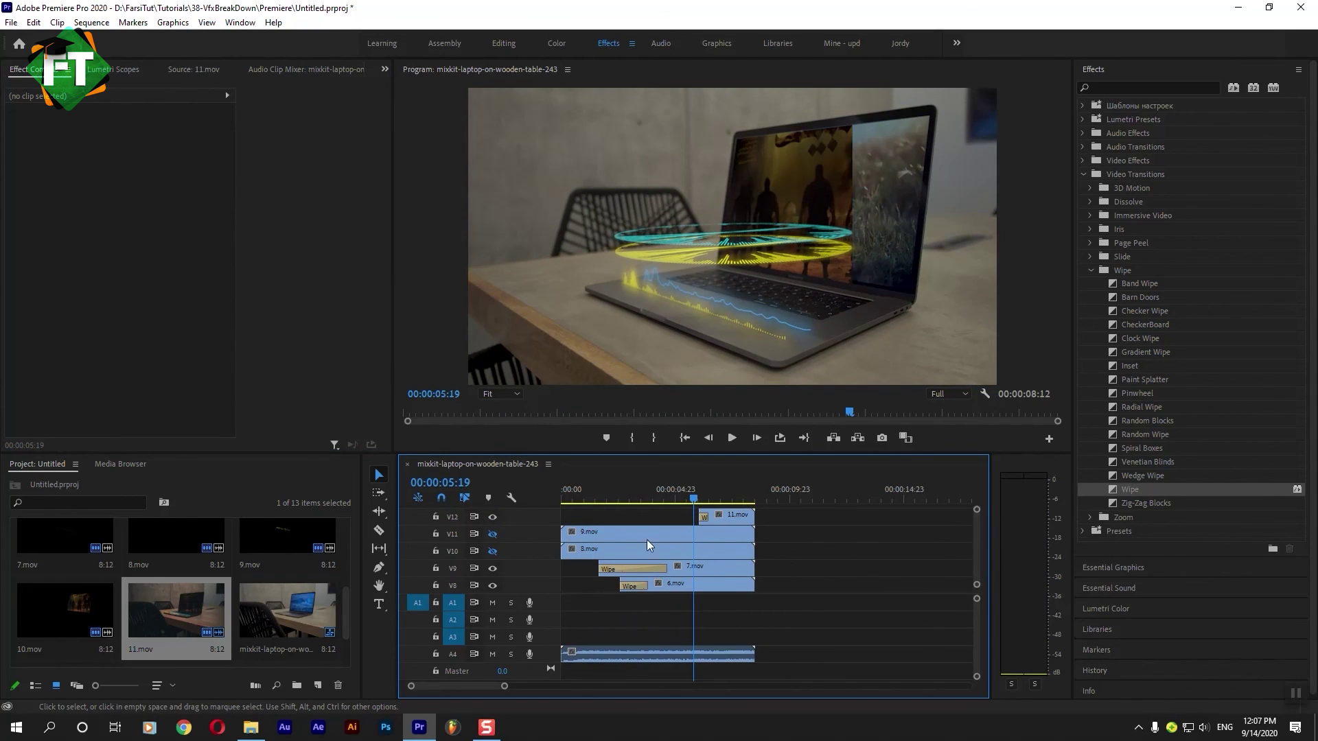
Show V10 and add a Wipe at 8.mov's start with a duration of 00:00:05:06
click(589, 550)
click(492, 550)
mouse_move(628, 497)
mouse_down()
mouse_move(706, 491)
mouse_move(684, 493)
mouse_up()
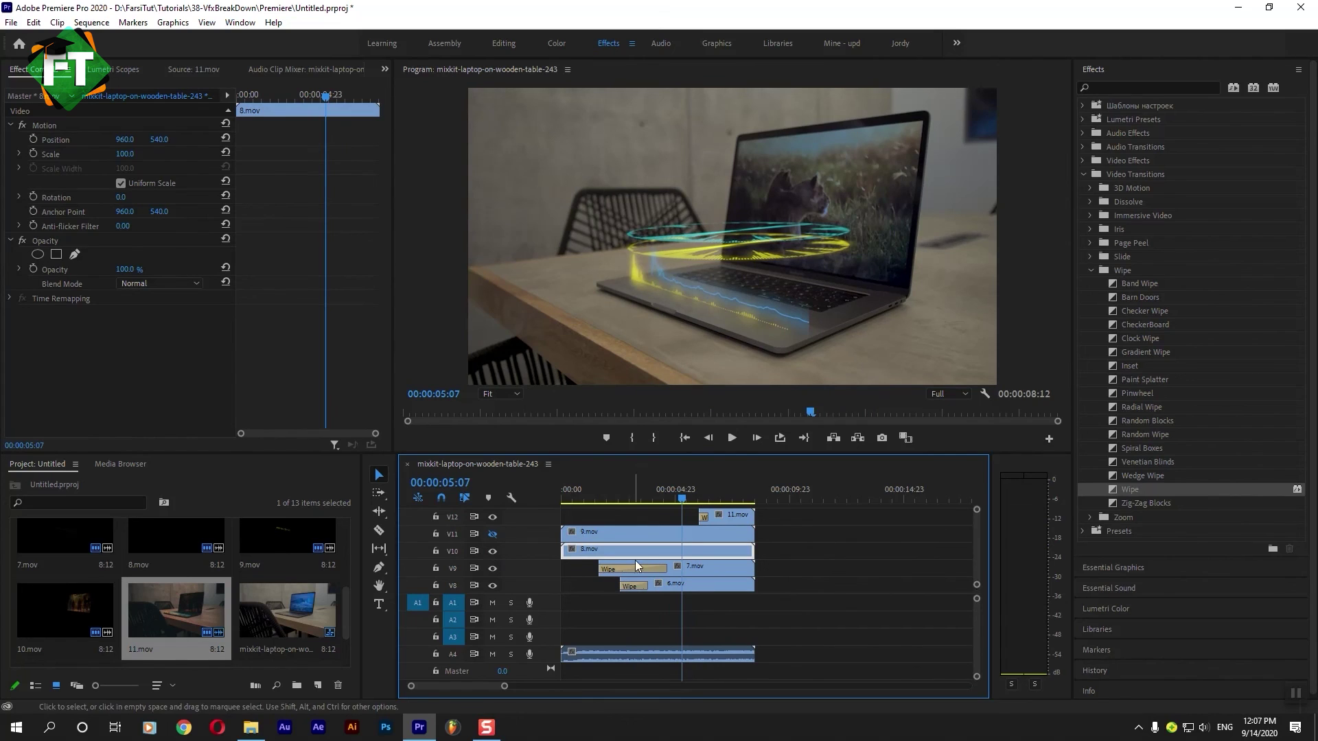
drag(642, 498, 631, 501)
drag(1146, 490, 838, 532)
drag(578, 554, 579, 554)
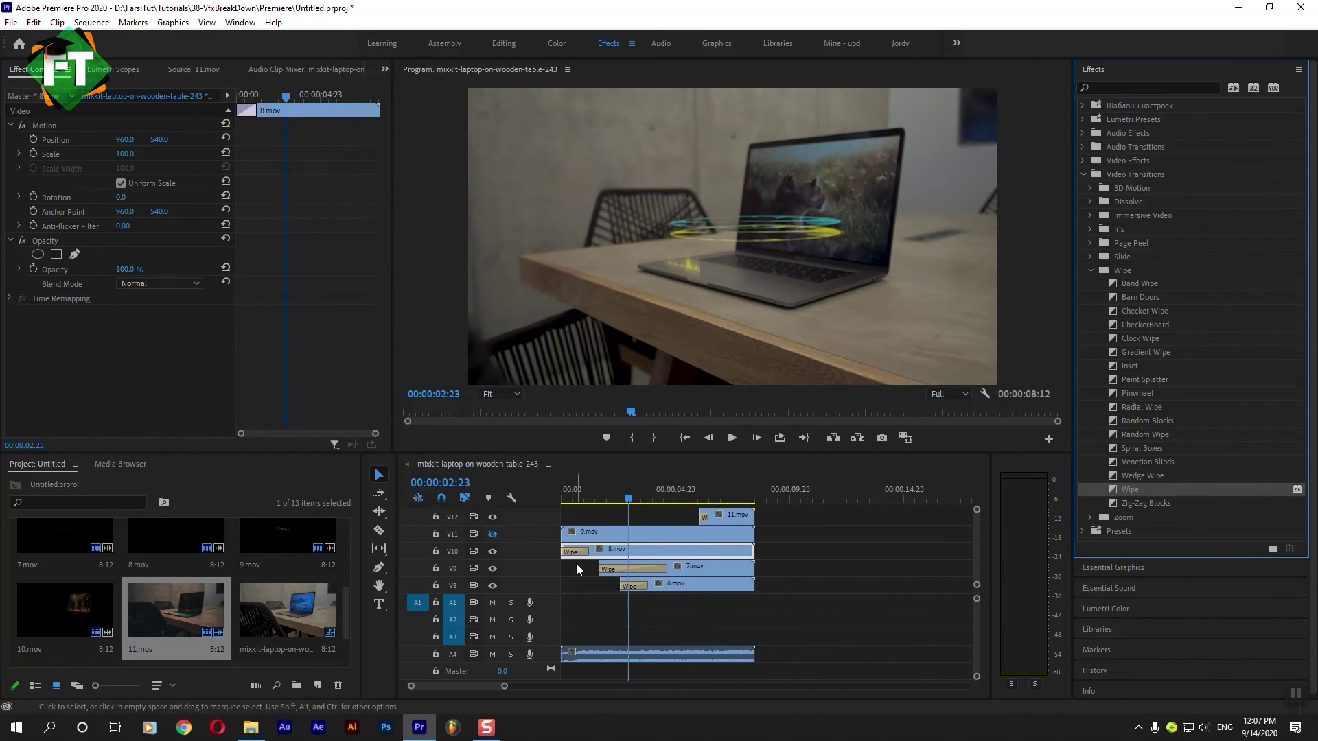
click(154, 141)
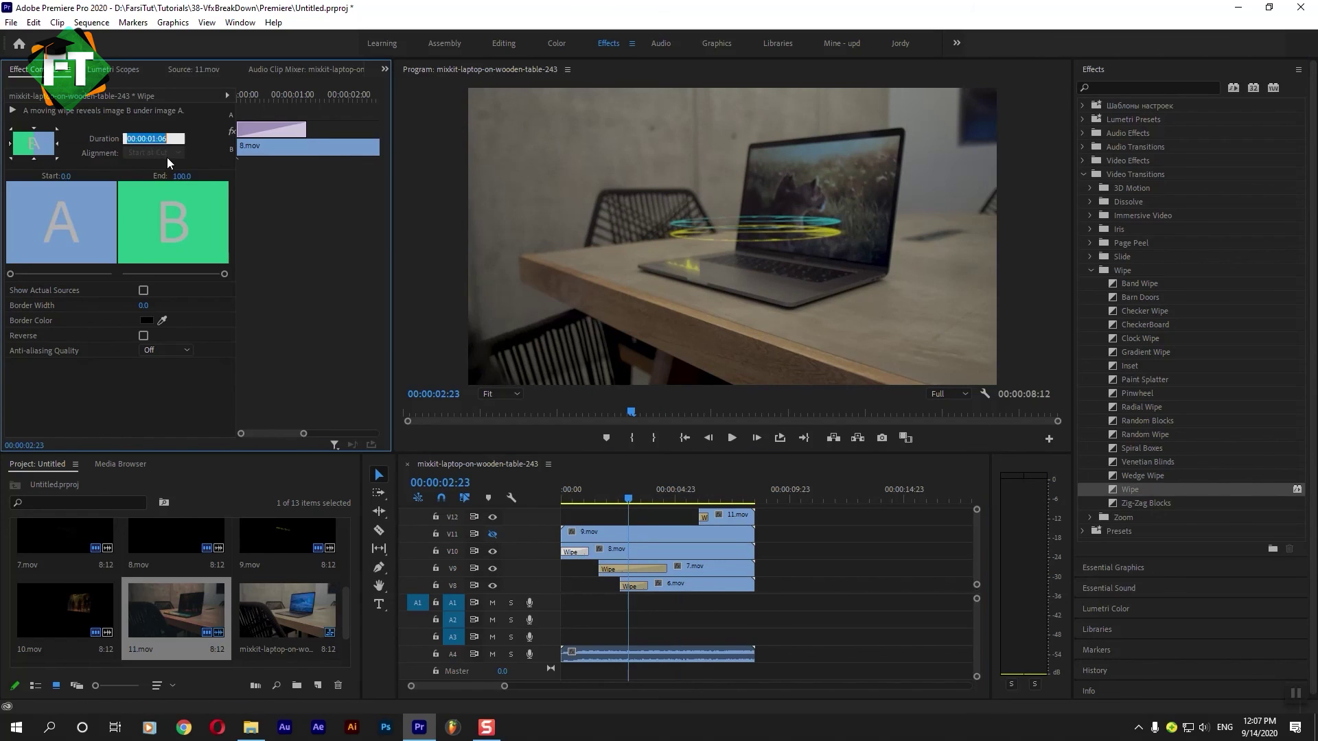
text(506)
key(Return)
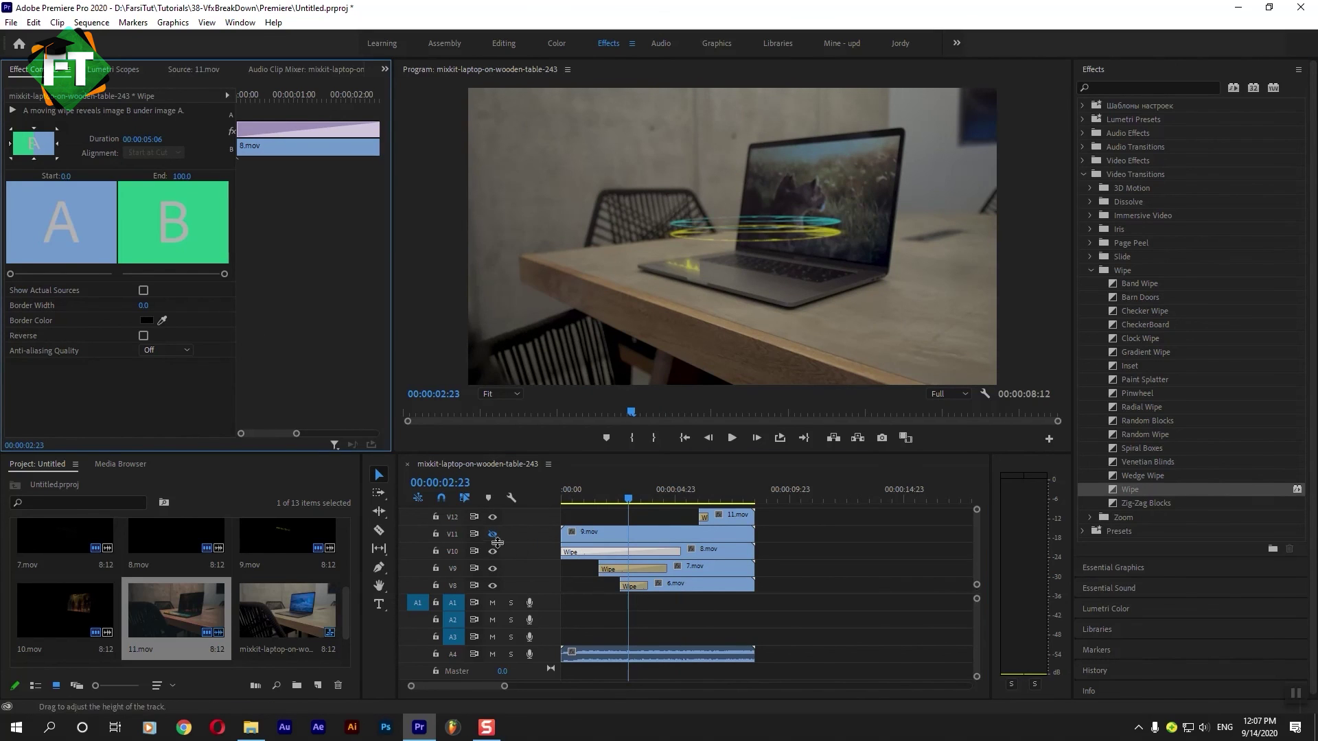
Add a Wipe at 9.mov's start and lengthen it to 00:00:06:00
drag(1141, 490, 694, 523)
drag(585, 533, 588, 538)
drag(1136, 490, 661, 530)
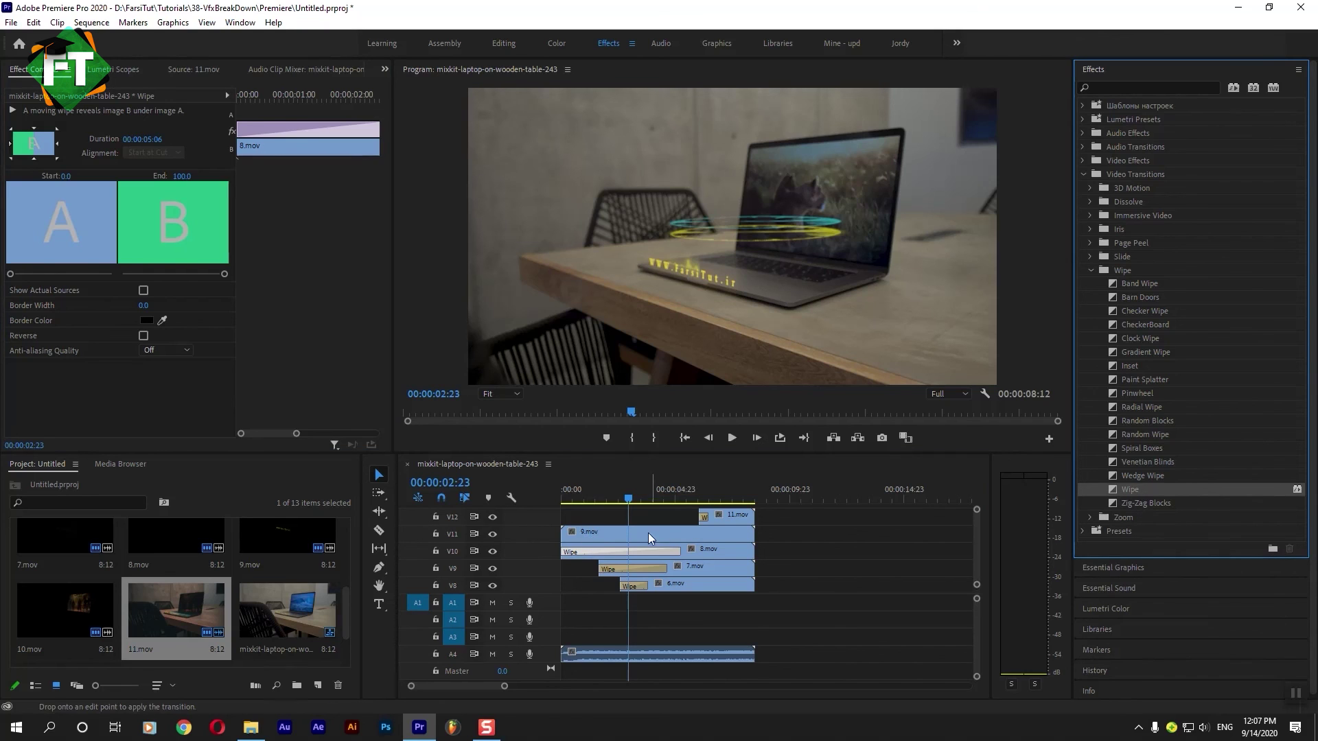
drag(569, 542, 569, 539)
click(165, 140)
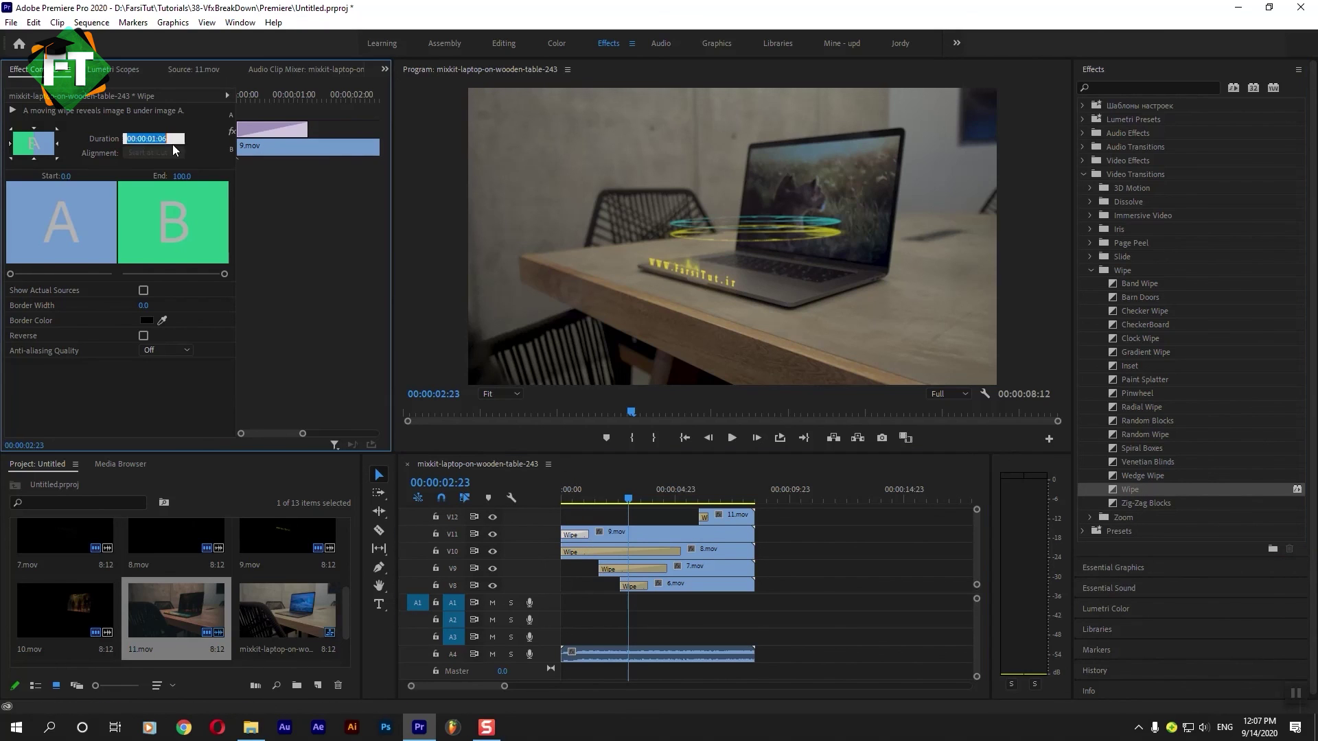
text(7)
key(Return)
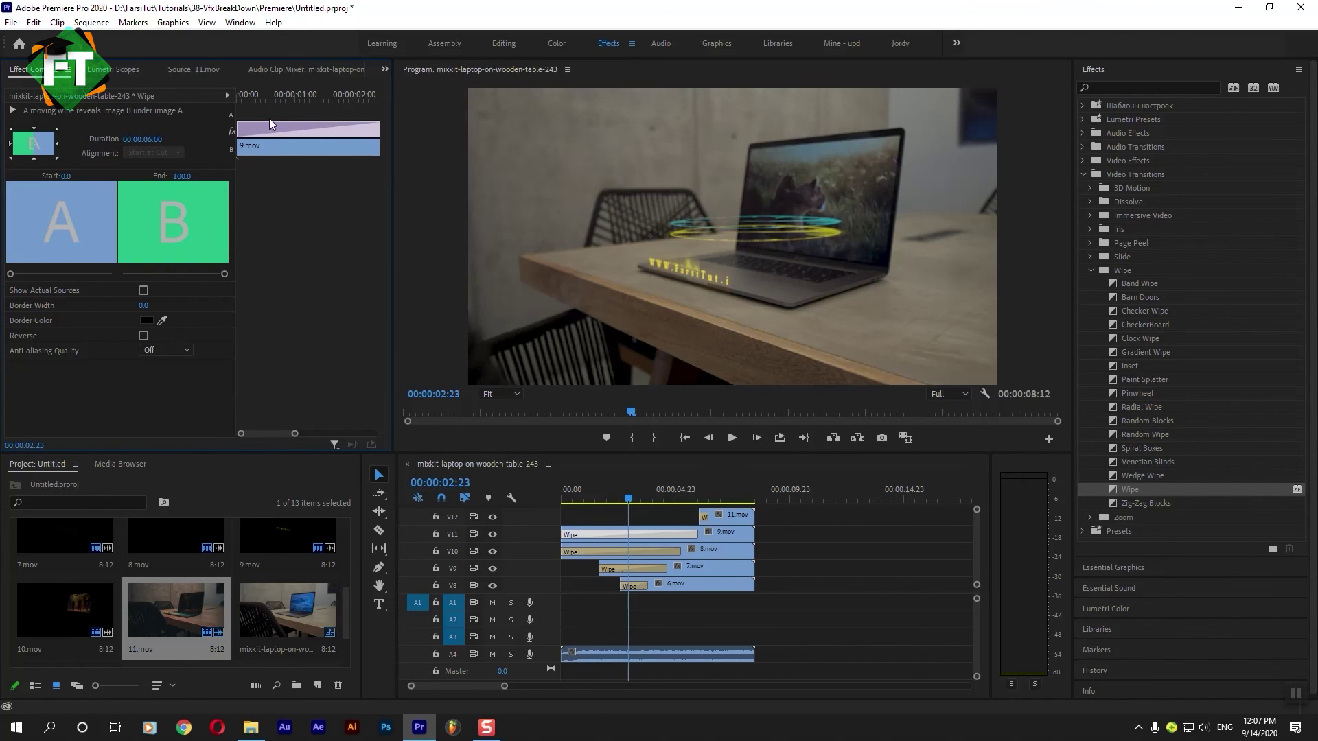
click(616, 517)
key(Home)
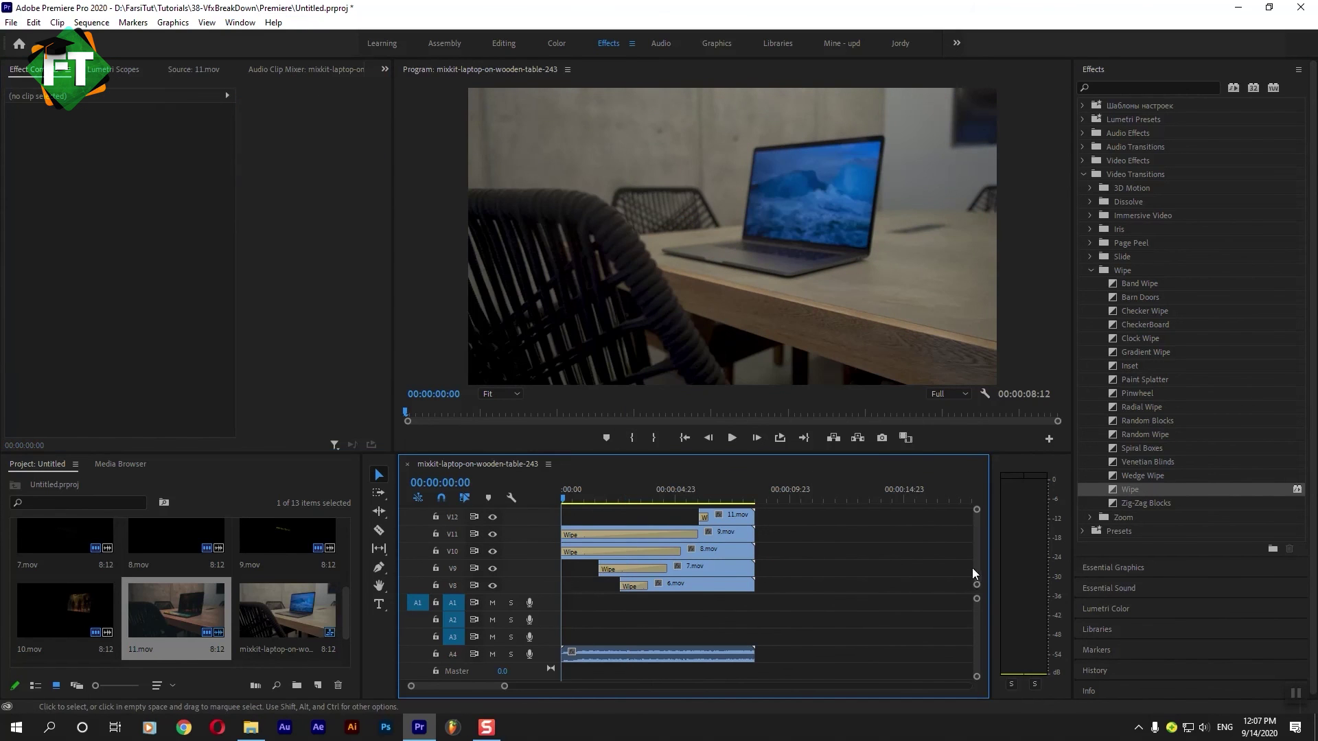
scroll(971, 567, up, 2)
click(687, 499)
key(space)
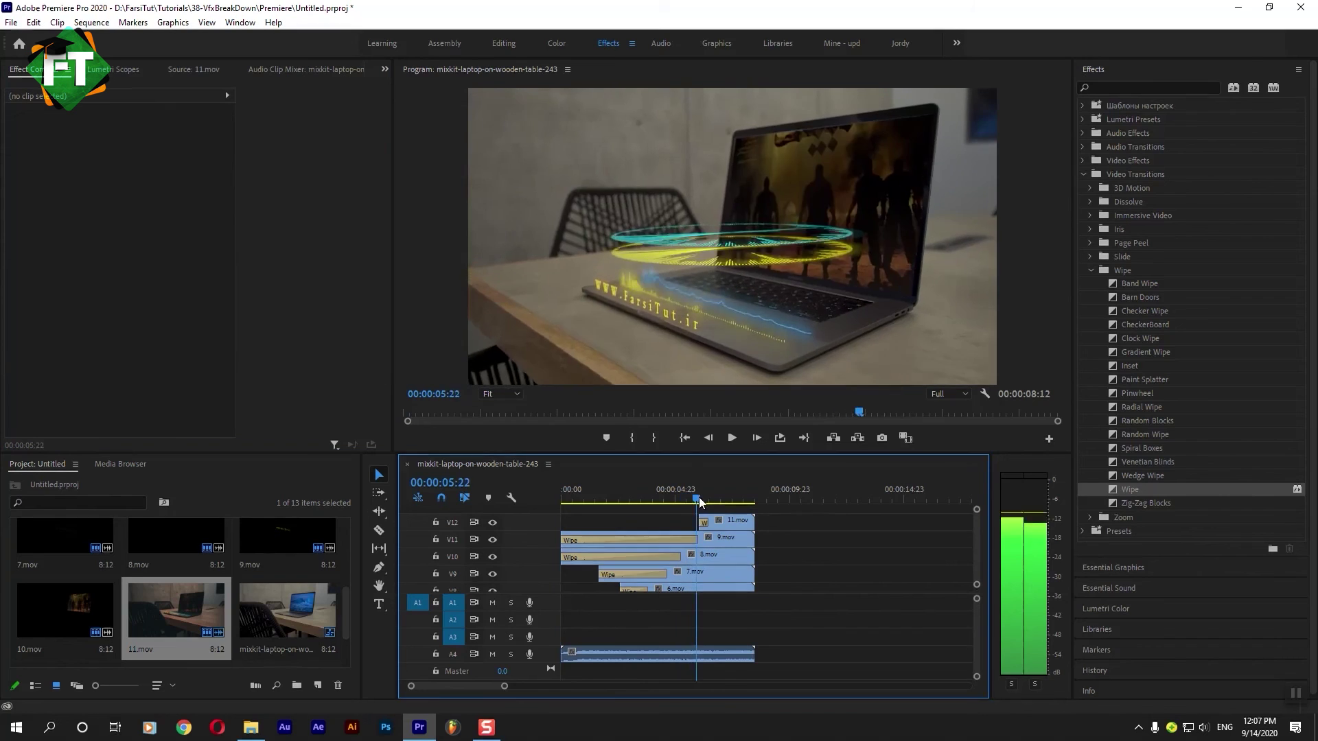
key(Home)
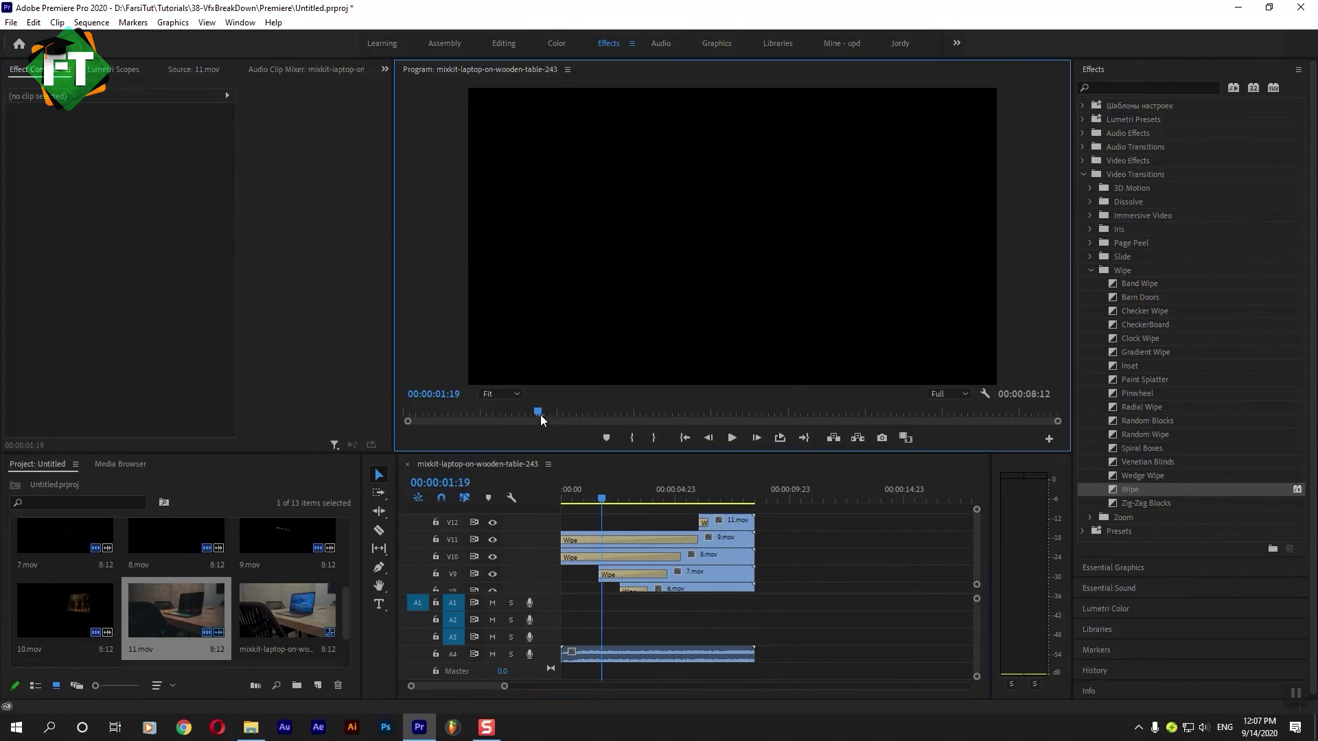
key(Home)
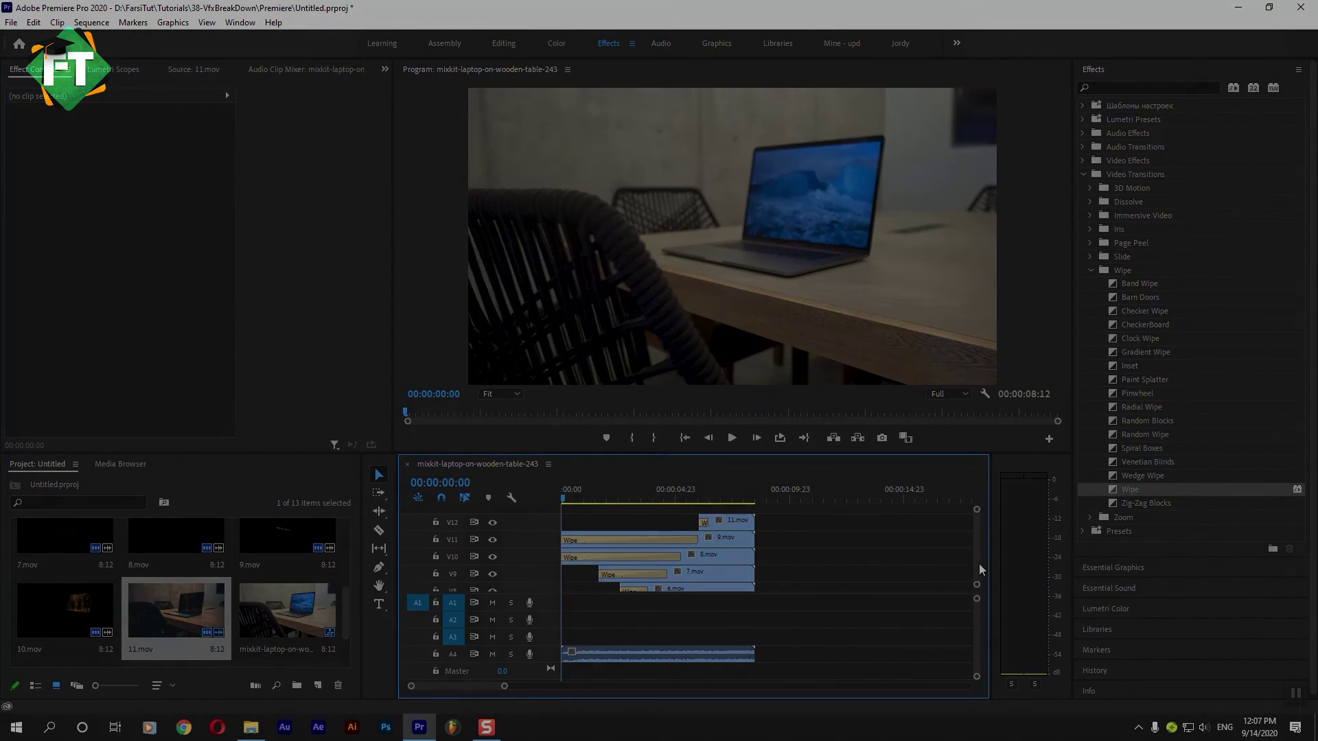